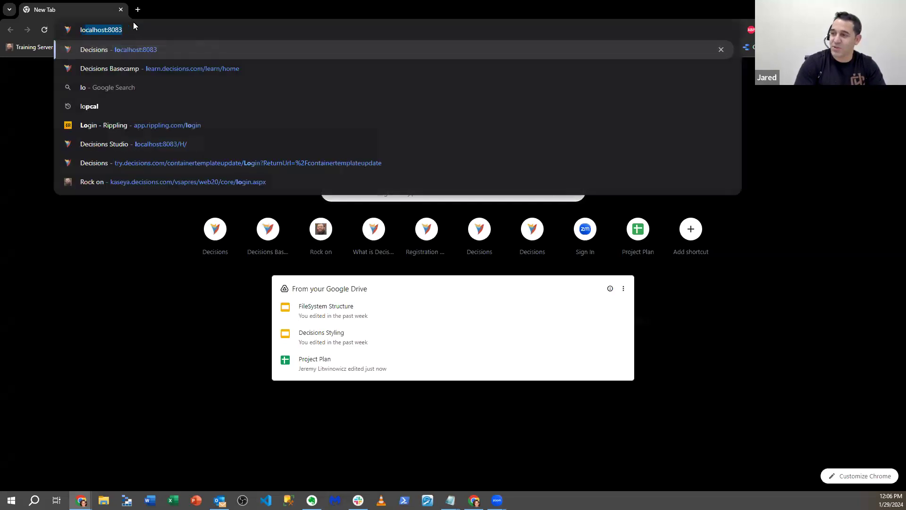
Step: Open localhost:8083 and log in to Decisions Studio with the prefilled credentials
key("Return")
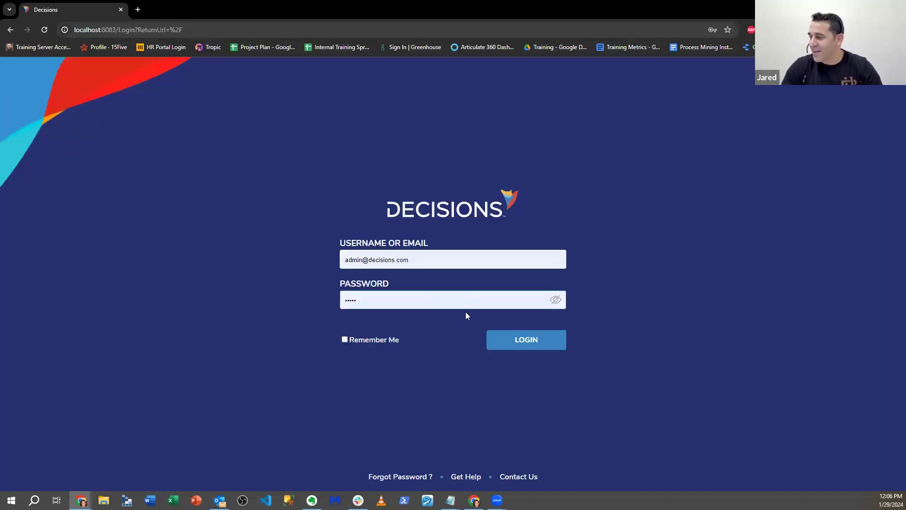
left_click(522, 340)
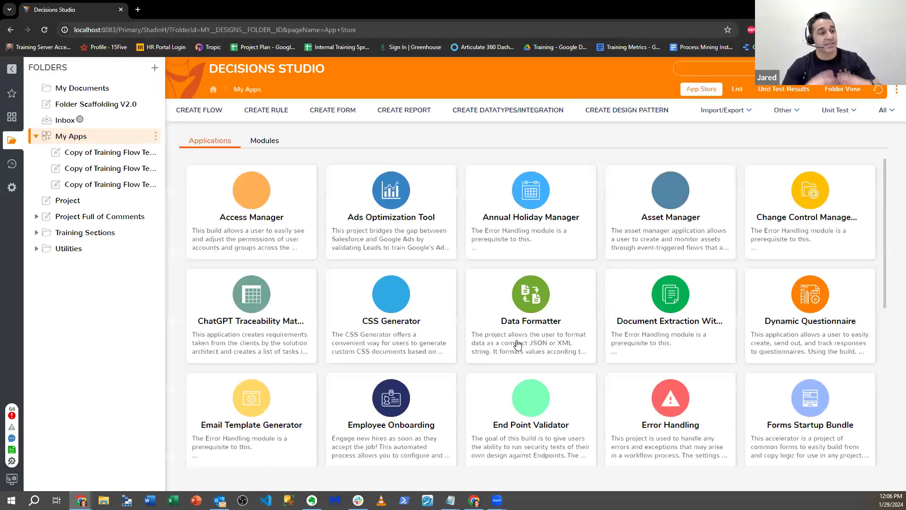
left_click(533, 170)
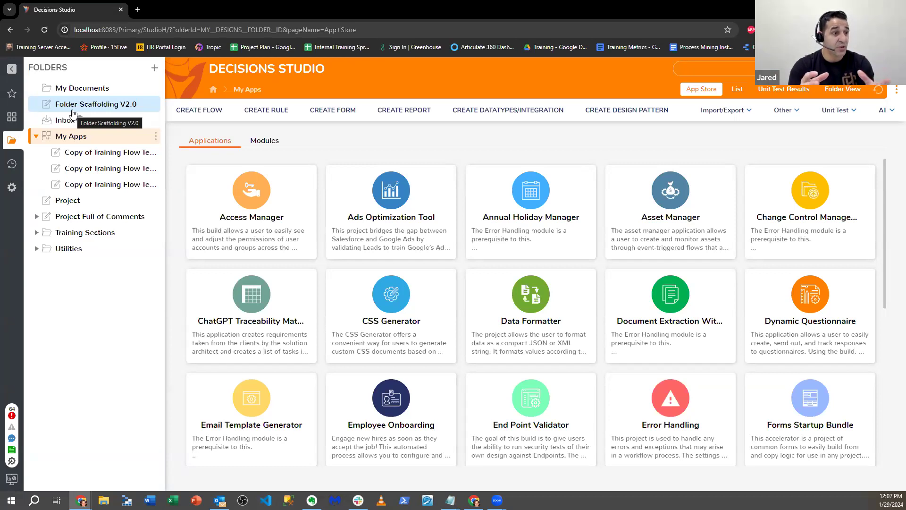
Step: Open the TechnologyReviewCase Configuration in the DataTypes folder of Project Full of Comments
left_click(91, 200)
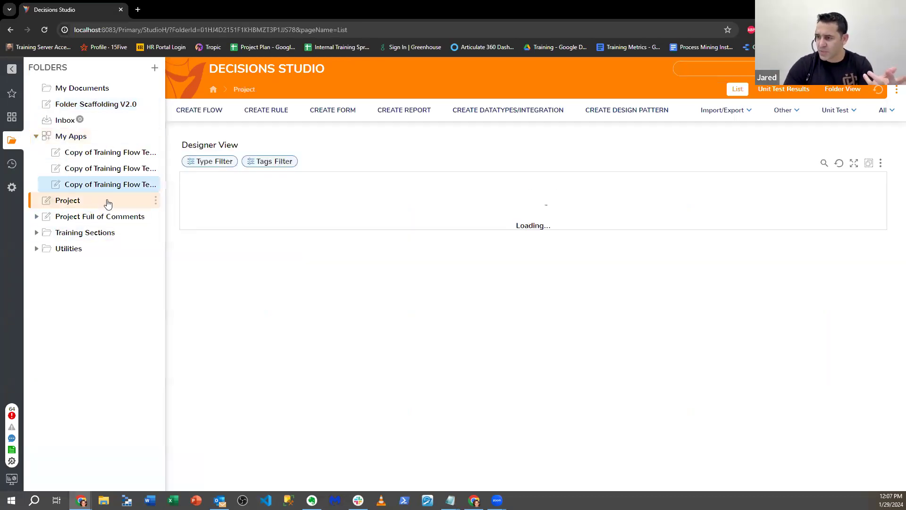
left_click(106, 218)
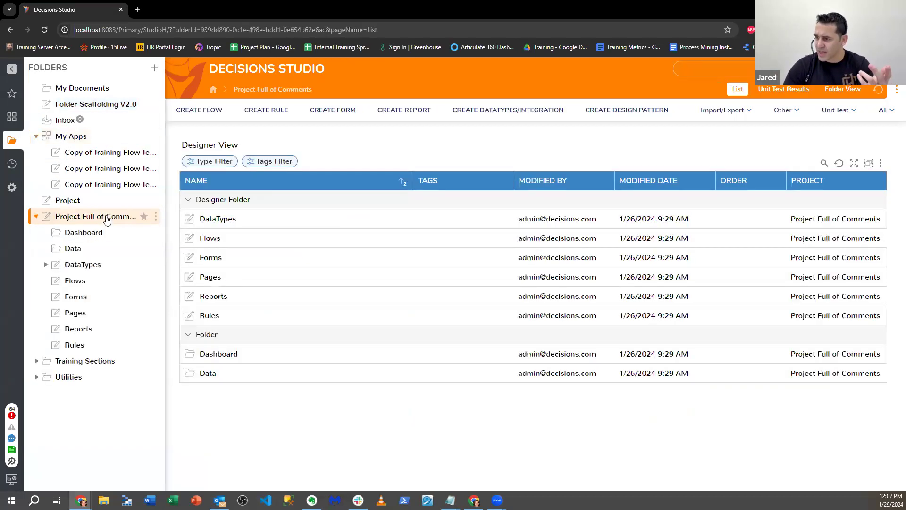
left_click(97, 264)
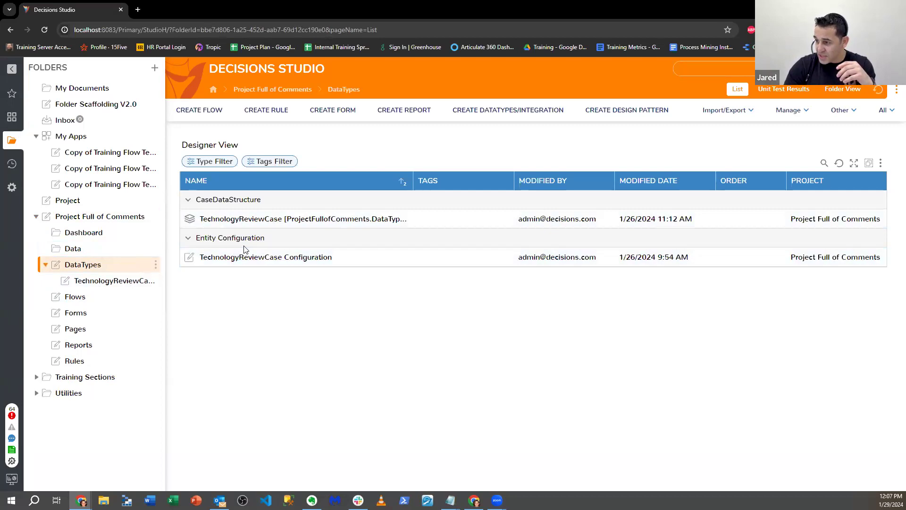
left_click(226, 259)
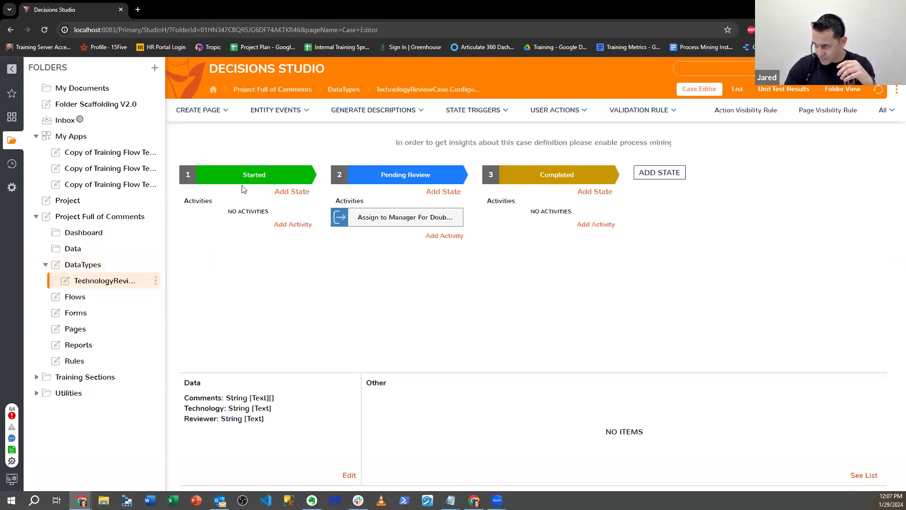
mouse_move(249, 173)
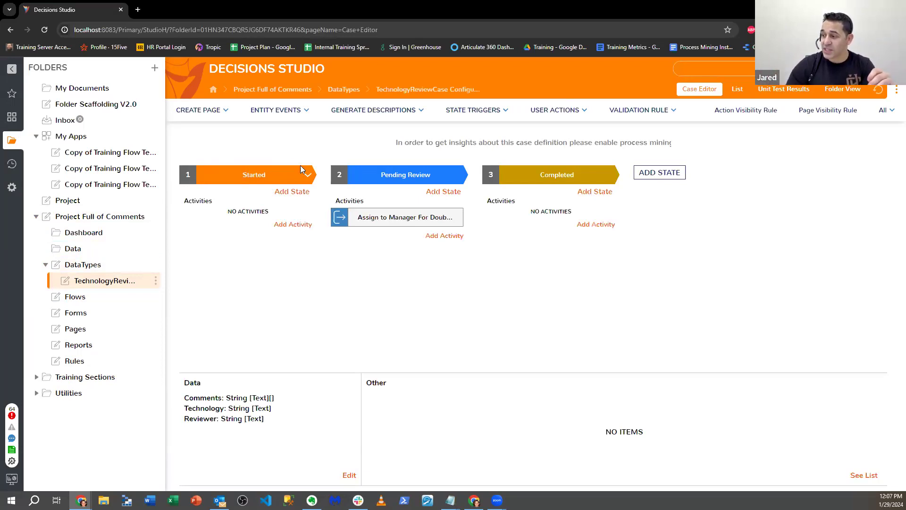
Step: Add a trigger flow activity named "Completed Trigger Action" to the Completed state
left_click(596, 224)
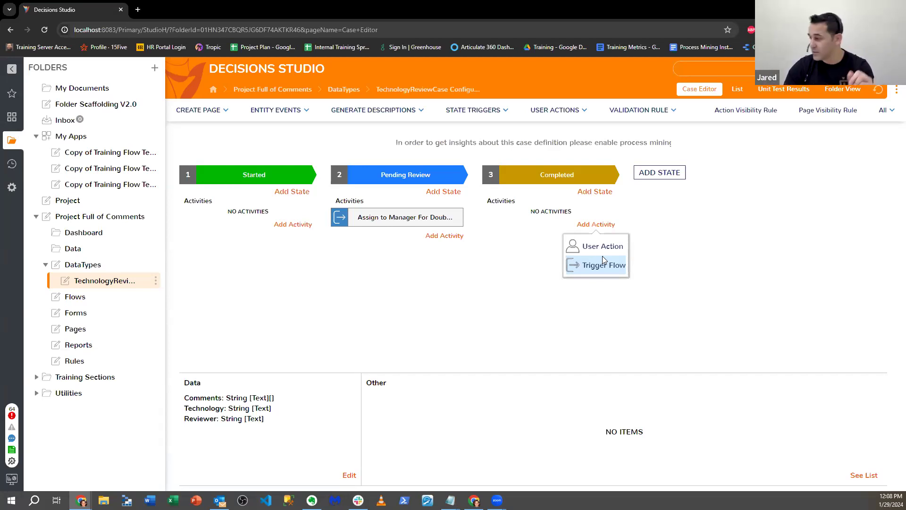
left_click(602, 256)
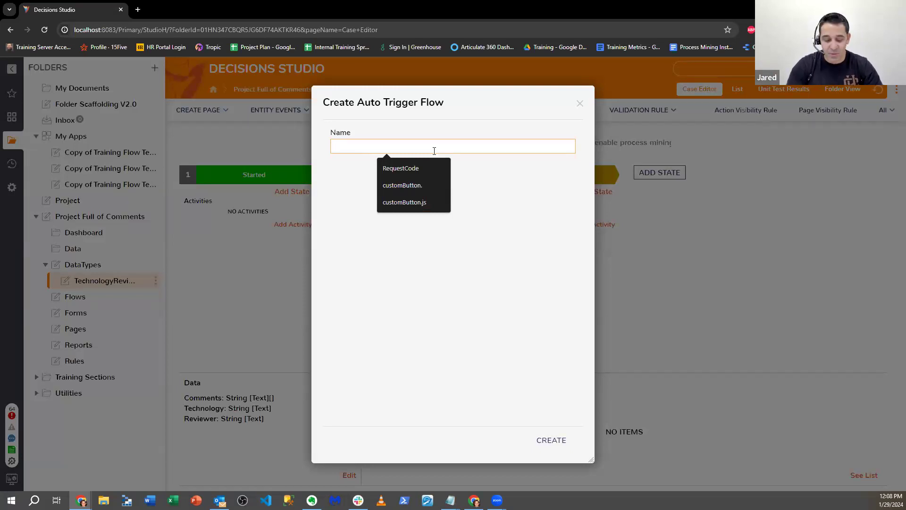
type("Completed Trigger Action")
left_click(551, 439)
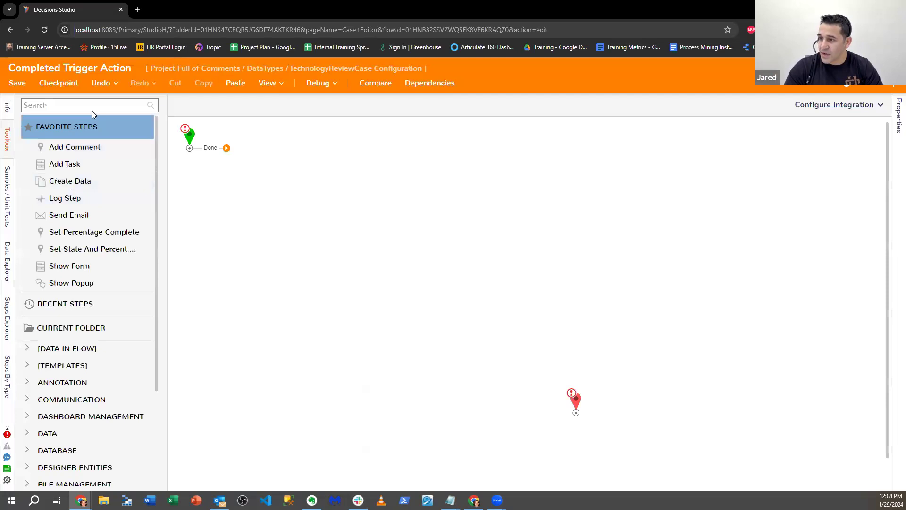
Step: Add a Show Popup step to the flow and connect its outcome to the end step
left_click(95, 108)
type("Status")
key("BackSpace")
key("BackSpace")
key("BackSpace")
key("BackSpace")
key("BackSpace")
type("how Popup")
left_click_drag(60, 123, 397, 213)
left_click_drag(428, 244, 576, 405)
Step: Enable Specify User on the popup step and pick the administrator account as the notified account
left_click(774, 259)
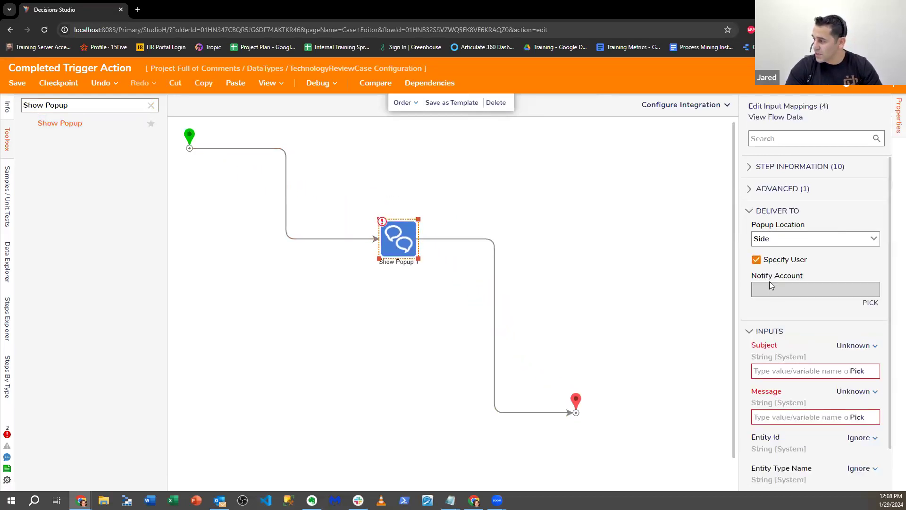
left_click(817, 289)
left_click(448, 211)
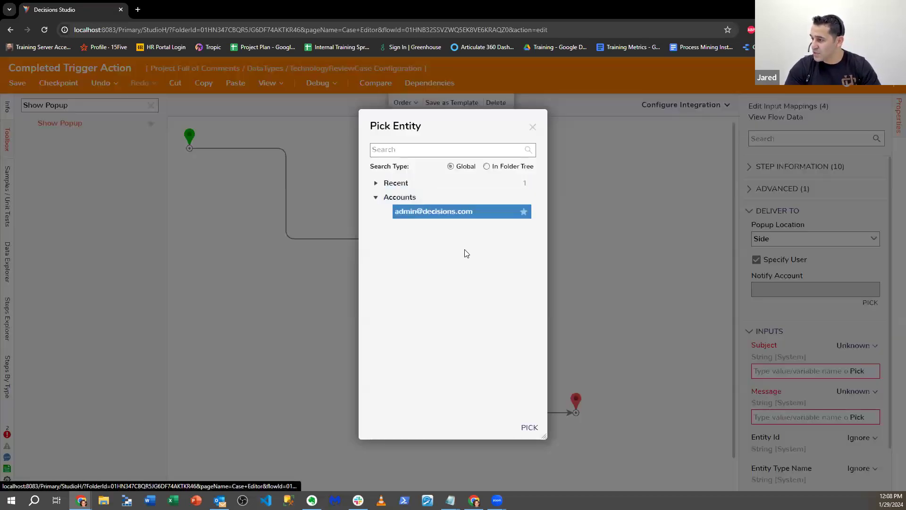
left_click(528, 427)
Step: Set the popup's Subject to the constant "Hey I am completed" and its Message to the constant "we did yeaaaah!"
left_click(863, 346)
left_click(779, 294)
left_click(783, 368)
type("Hey I an completed")
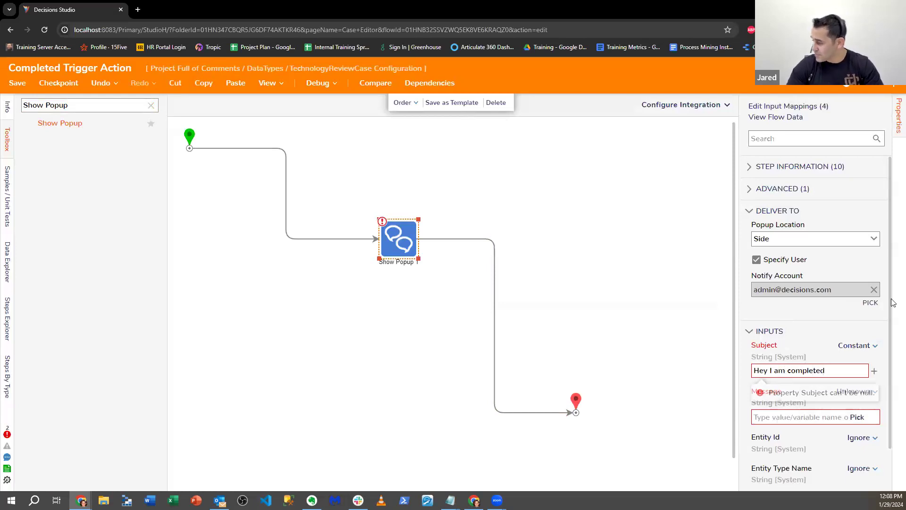
left_click(855, 392)
left_click(780, 340)
left_click(769, 417)
type("we did yeaaaah!")
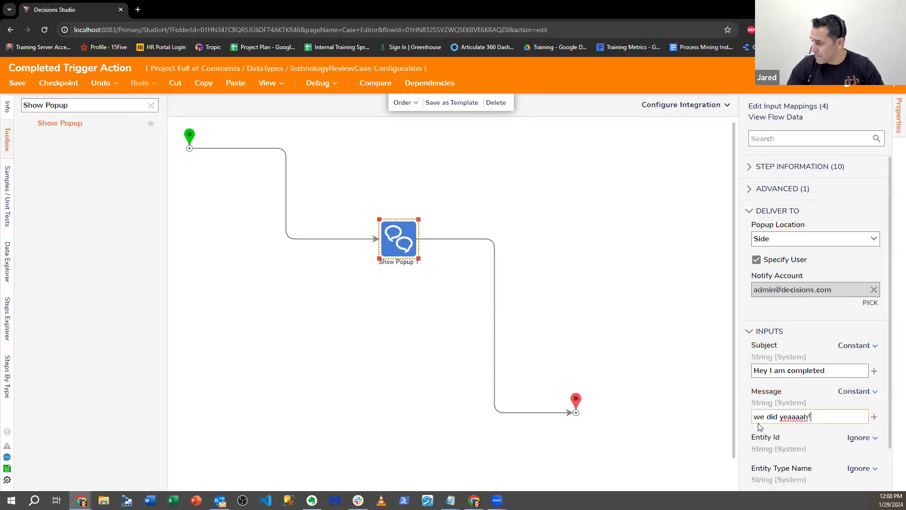
Step: Save the Completed Trigger Action flow and close it
left_click(648, 280)
left_click(21, 85)
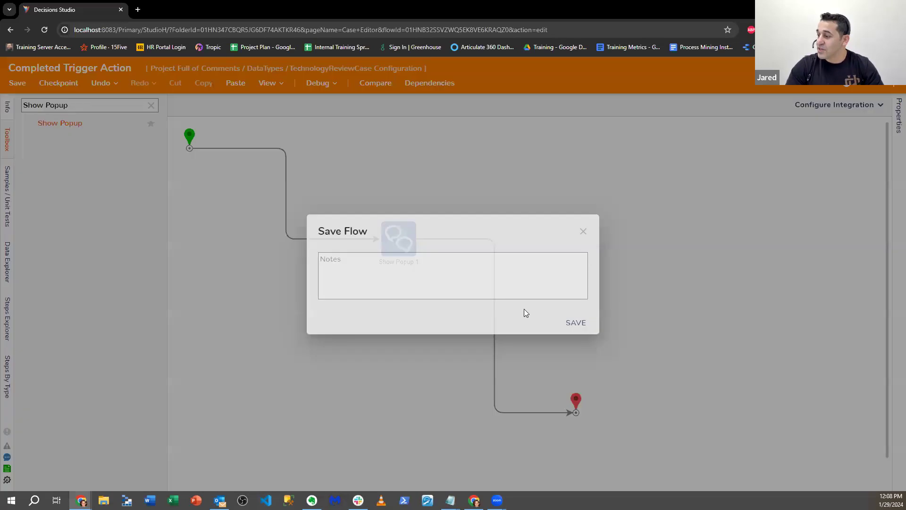
left_click(894, 69)
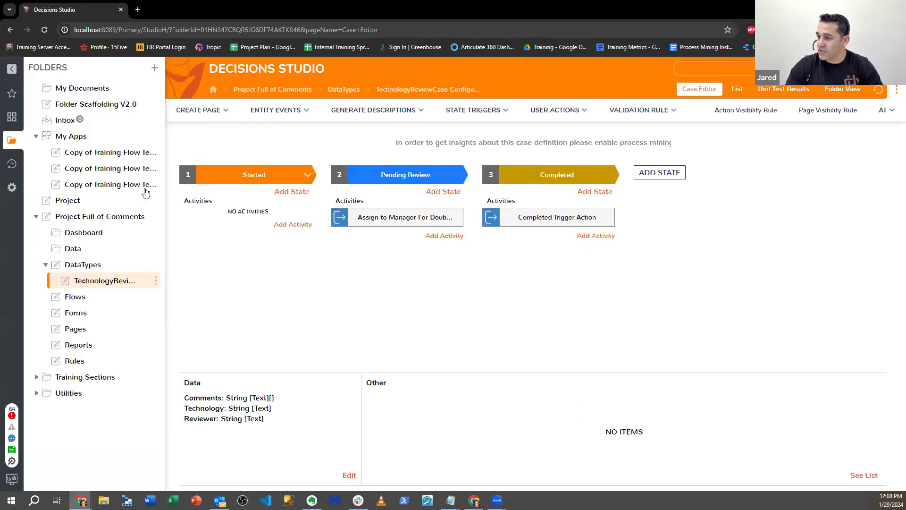
Step: Open Test Flow For Commnets from the Flows folder and move the unconnected Hardware Technology Comments form further down the canvas
left_click(97, 298)
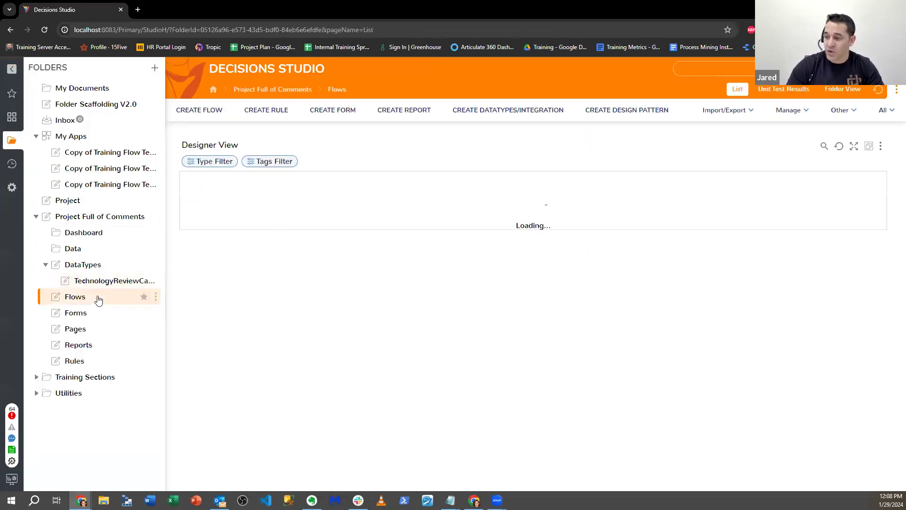
left_click(243, 238)
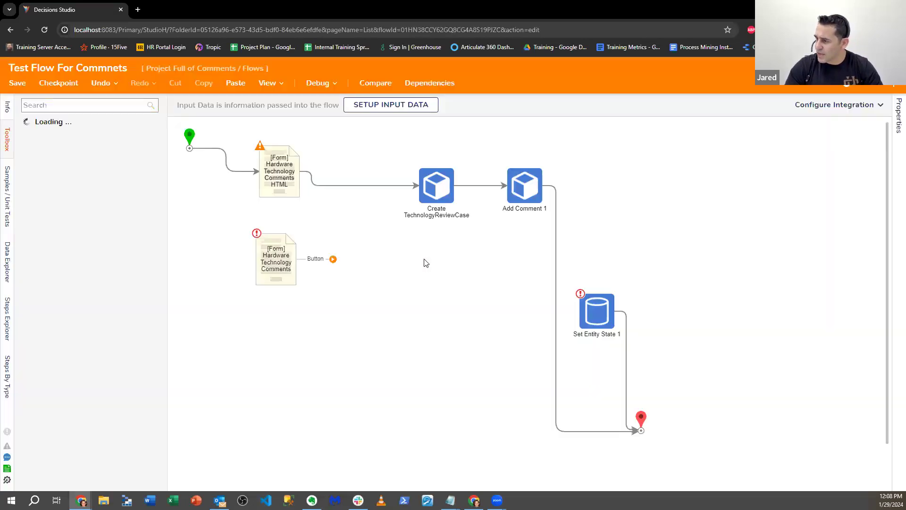
left_click(270, 267)
left_click_drag(270, 268, 264, 355)
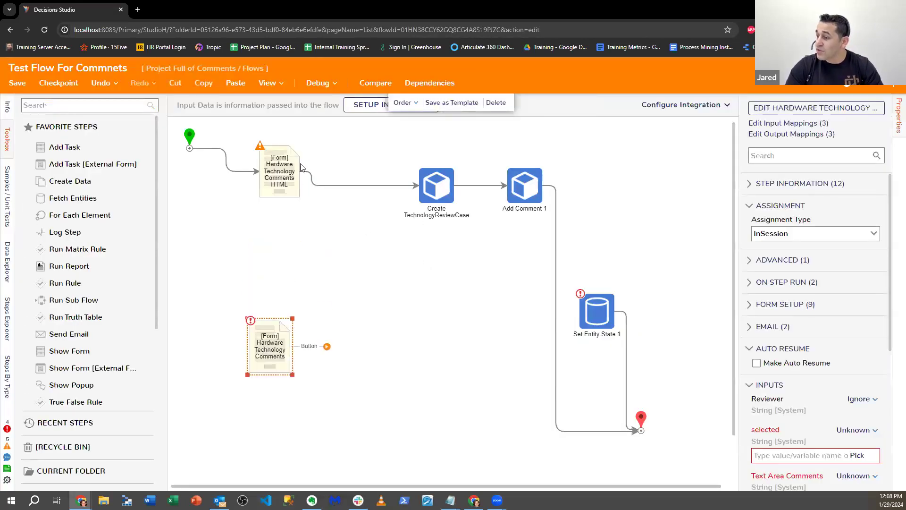
left_click(452, 187)
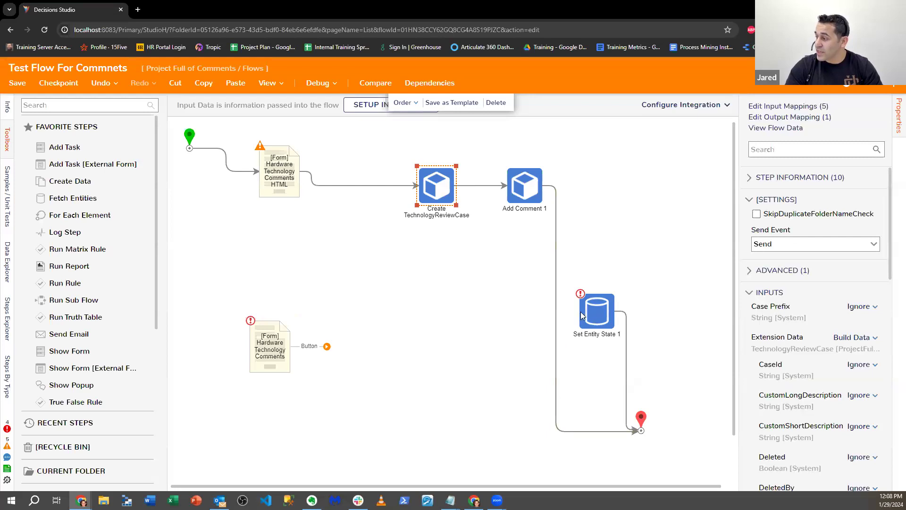
mouse_move(628, 332)
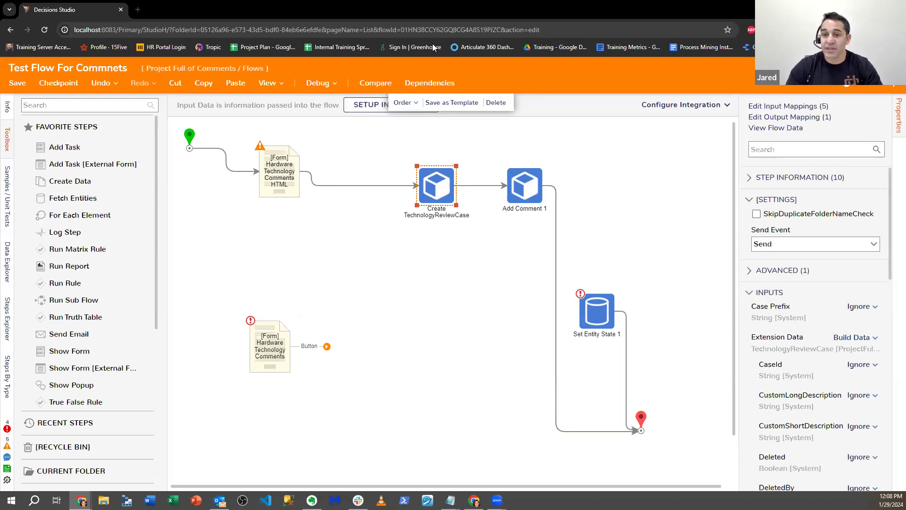
Step: Open Decisions Studio in a second browser tab and display the TechnologyReviewCase Configuration there
left_click(138, 10)
type("loc")
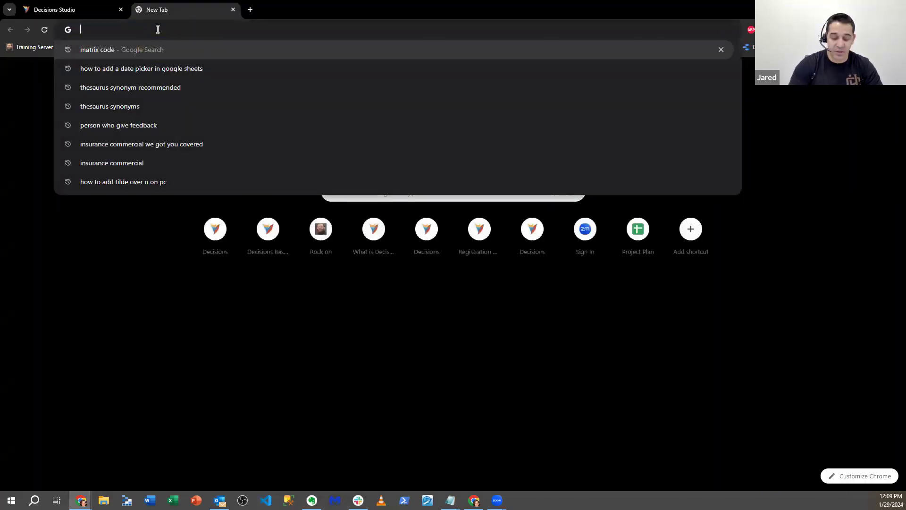
key("Return")
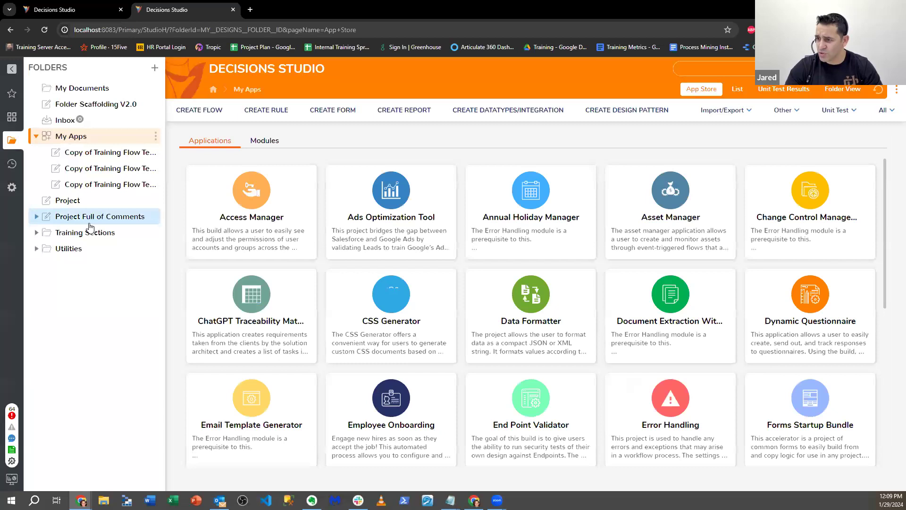
left_click(30, 220)
left_click(59, 266)
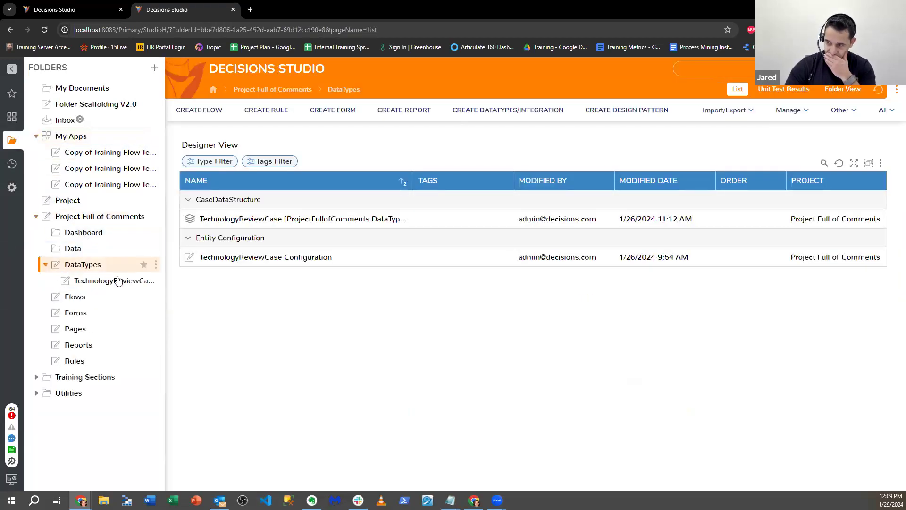
left_click(230, 256)
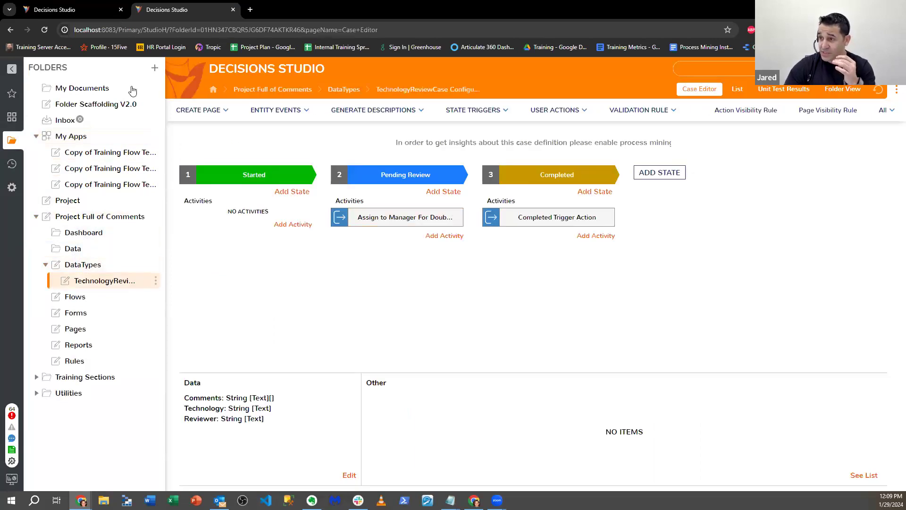
Step: Return to Test Flow For Commnets and start debugging it
left_click(76, 10)
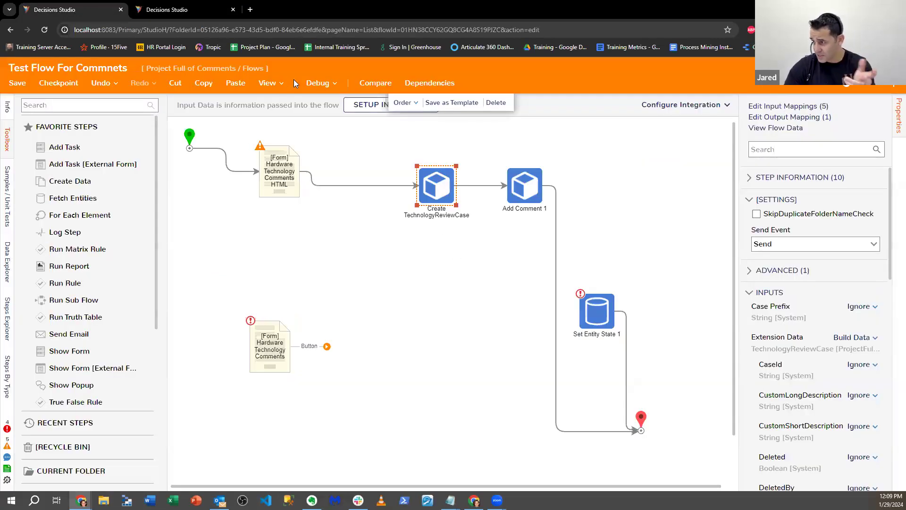
left_click(309, 85)
left_click(487, 222)
Step: Submit the run form with the reviewer's first name, technology Azure and the comment "Its pretty cool"
left_click(441, 218)
type("Jared")
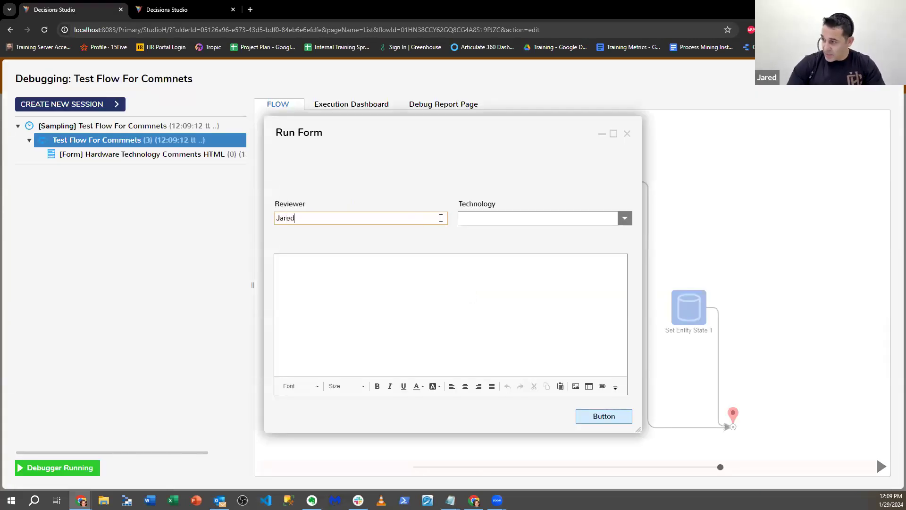
left_click(624, 218)
left_click(472, 281)
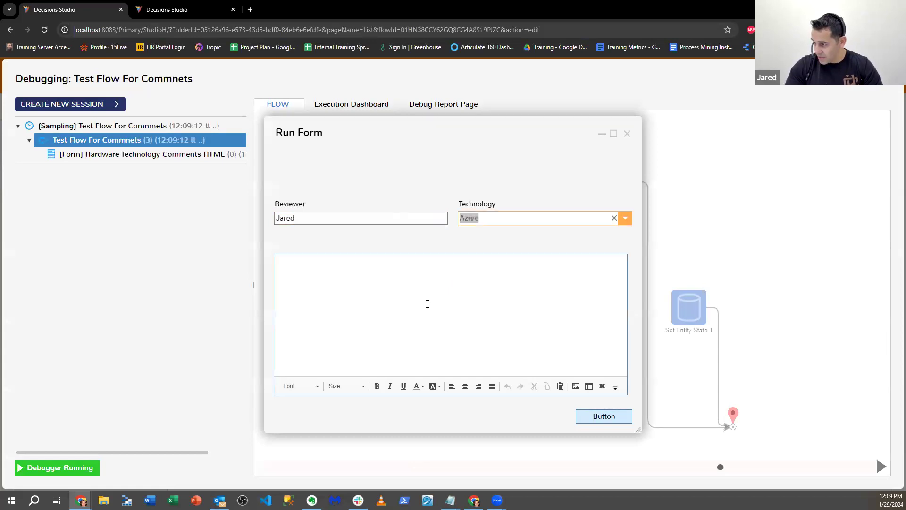
left_click(428, 304)
type("Its pretty cool")
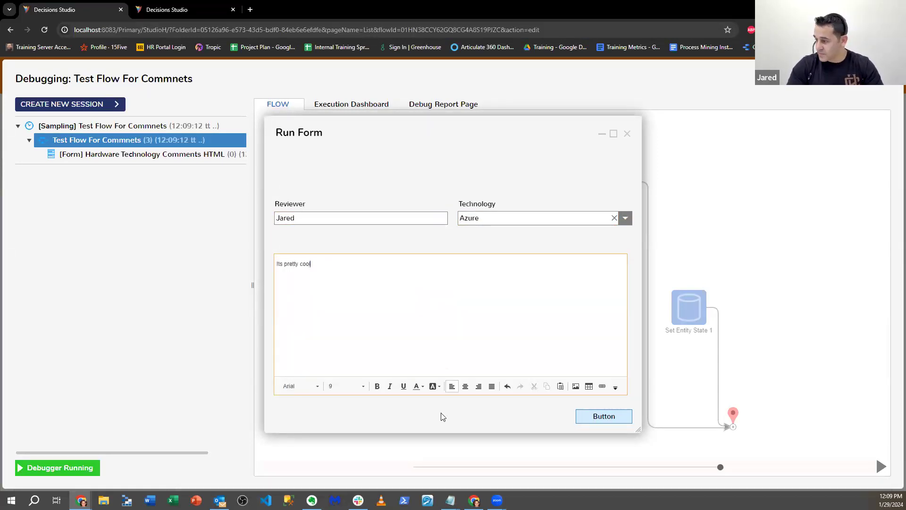
left_click(611, 419)
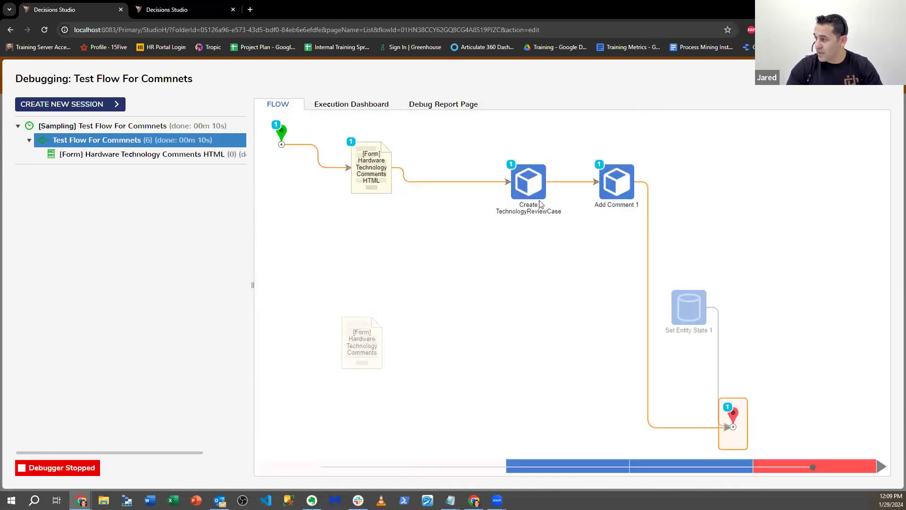
Step: Open the newly created technology review case from the project's Data folder in the second tab and examine its state and comment
left_click(157, 14)
left_click(107, 246)
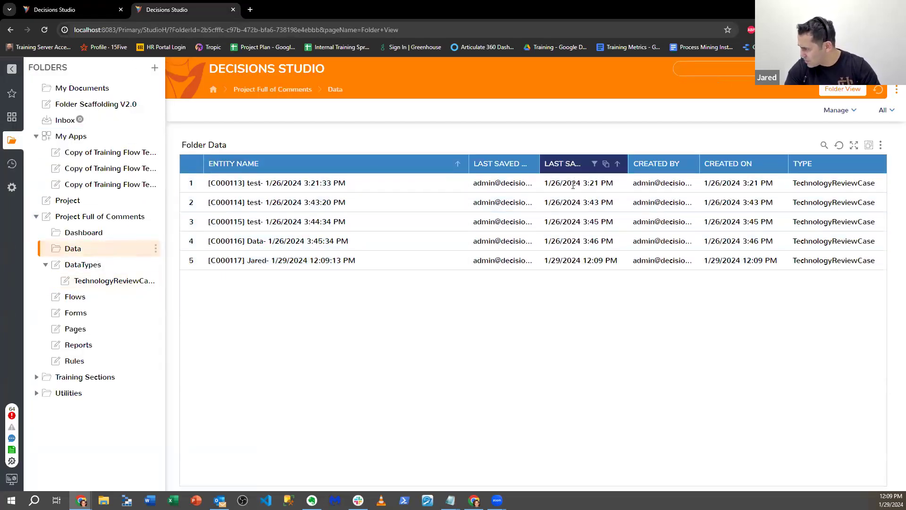
left_click(275, 261)
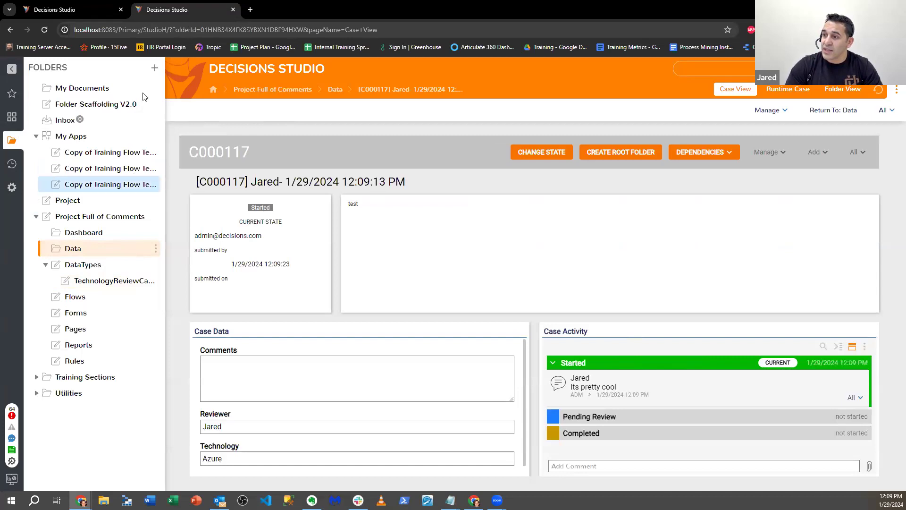
left_click(76, 7)
left_click(164, 13)
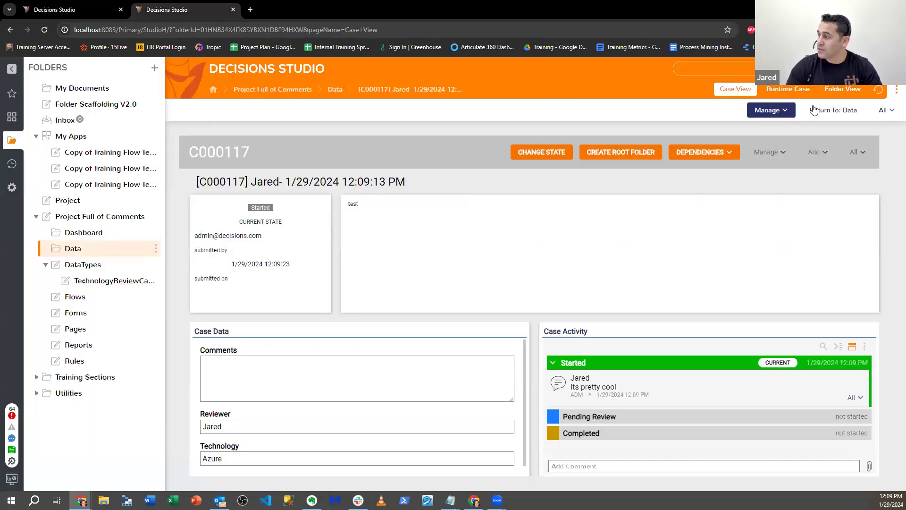
Step: Open the TechnologyReviewCase configuration and create a trigger flow named "Trigger 1" for the Started state
left_click(104, 283)
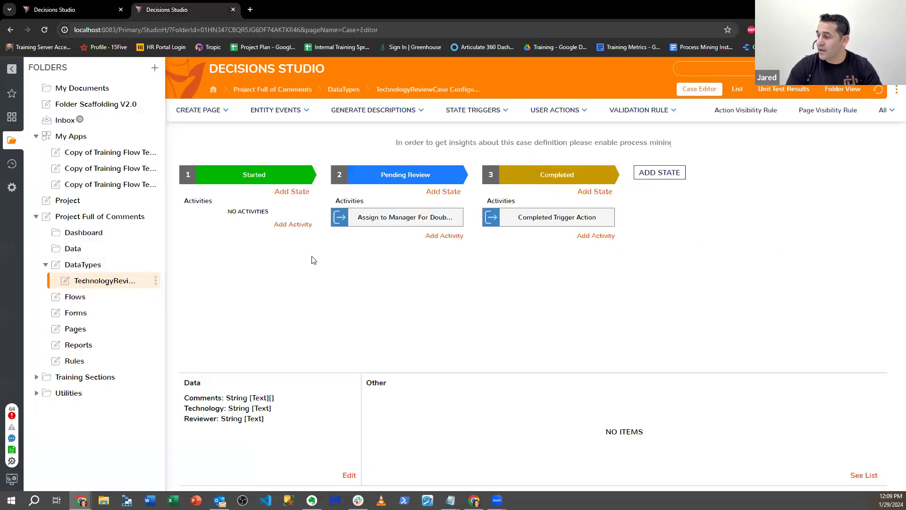
left_click(282, 226)
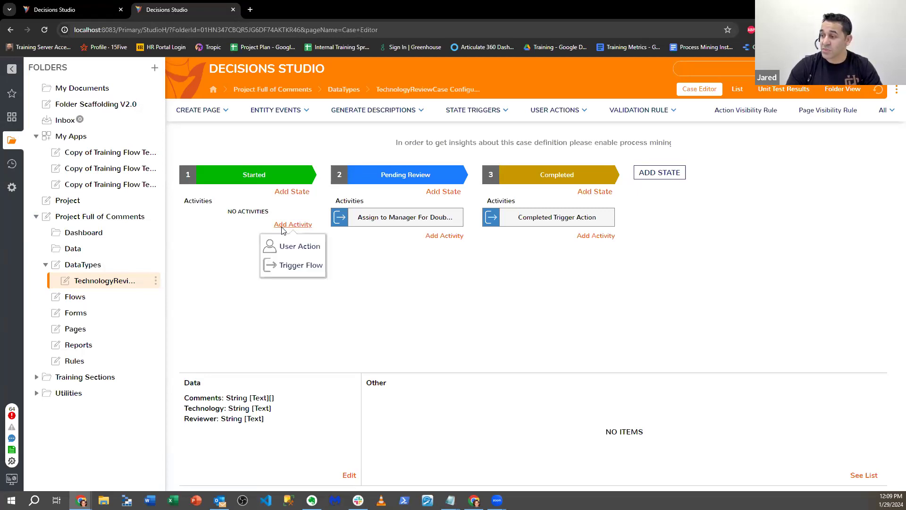
left_click(293, 266)
left_click(378, 149)
type("Trigfer 1")
left_click(550, 441)
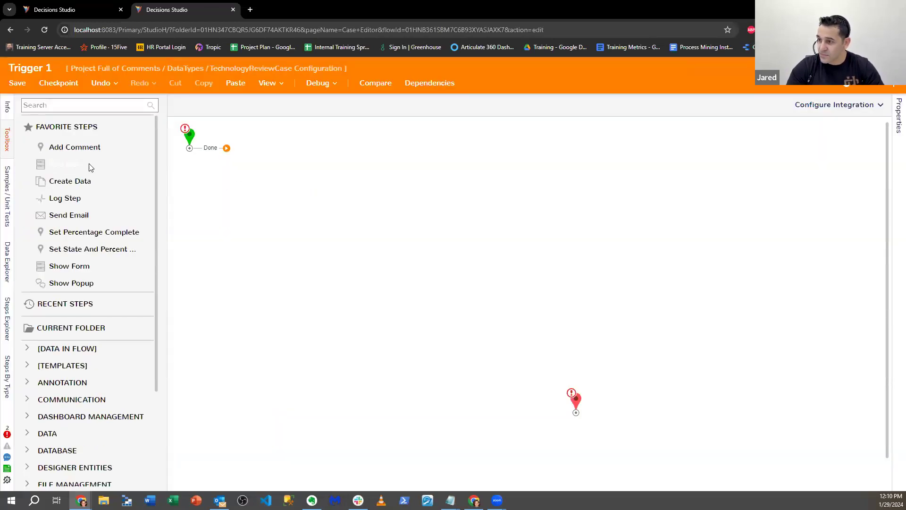
Step: Add a Show Popup step to the Trigger 1 flow and connect it between the start and end steps
left_click(89, 106)
type("SDhw")
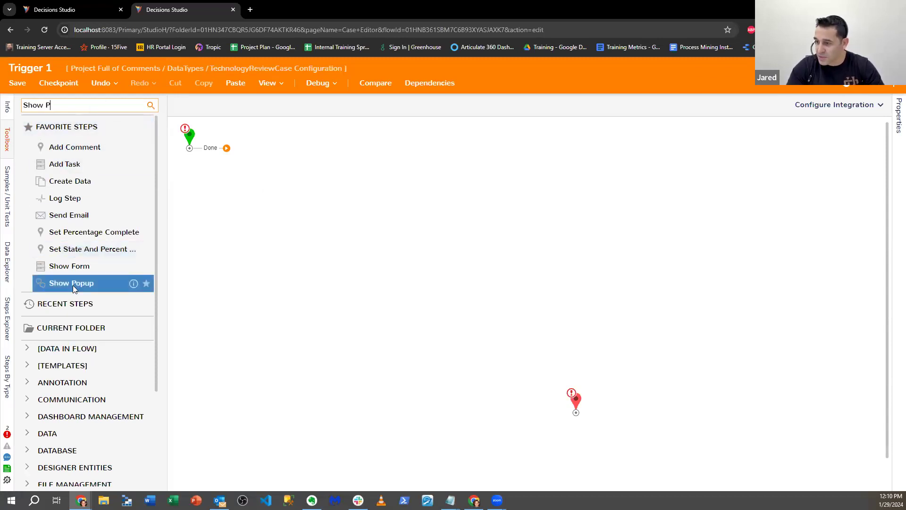
left_click_drag(74, 284, 338, 235)
left_click_drag(205, 150, 576, 401)
Step: Set the popup's subject to the constant "Trigger 1" and specify the administrator account as the notified user
left_click(859, 295)
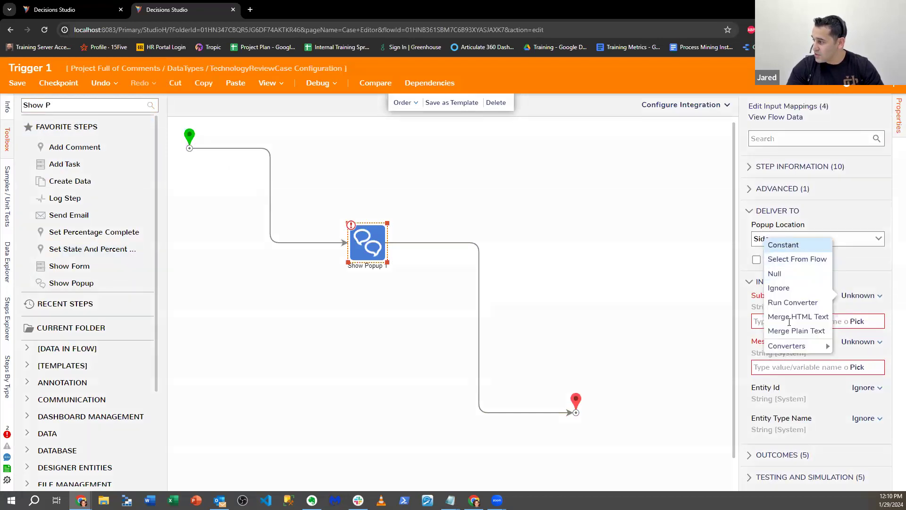
left_click(780, 242)
type("To")
key("BackSpace")
type("rigger")
left_click(757, 259)
left_click(870, 302)
left_click(465, 211)
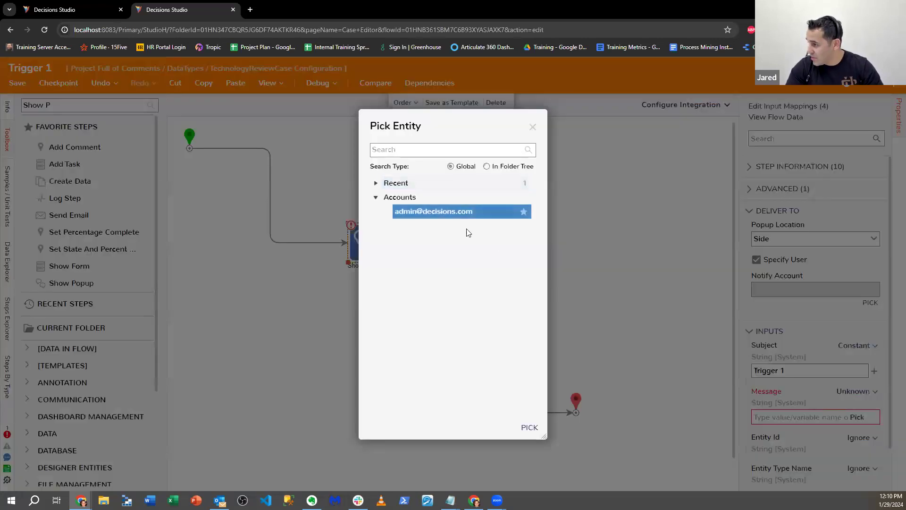
left_click(529, 427)
Step: Set the popup's message to the constant "Trigger 1" and close the flow
left_click(839, 393)
left_click(786, 374)
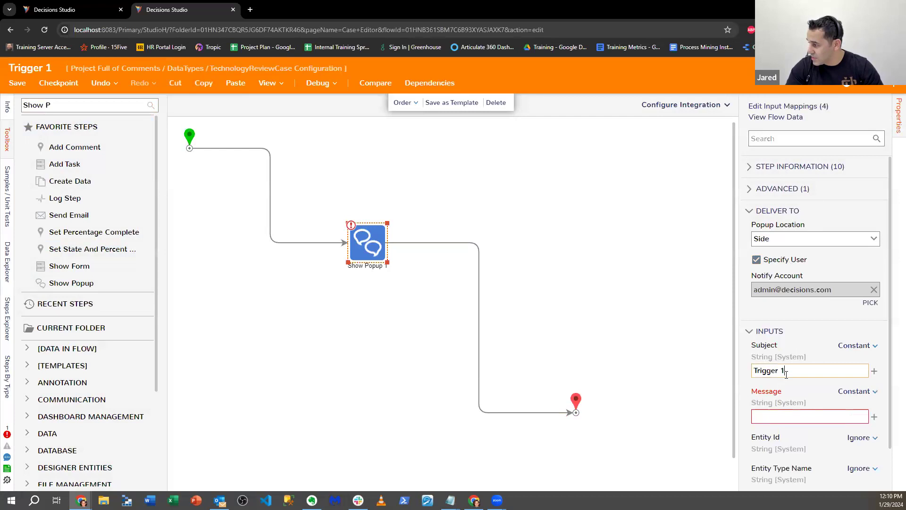
key("ctrl+a")
key("ctrl+c")
key("Tab")
key("ctrl+v")
left_click(891, 76)
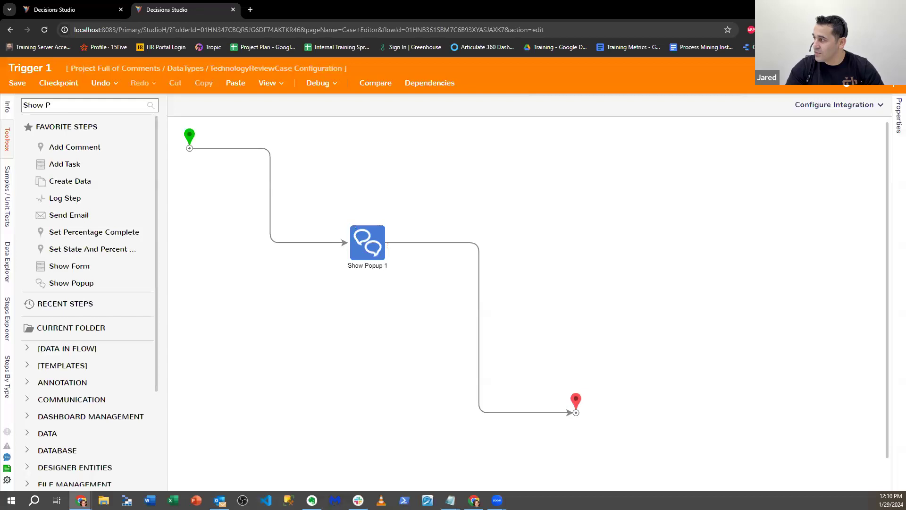
Step: Create a second trigger flow named "Trigger 2" for the Started state
left_click(291, 236)
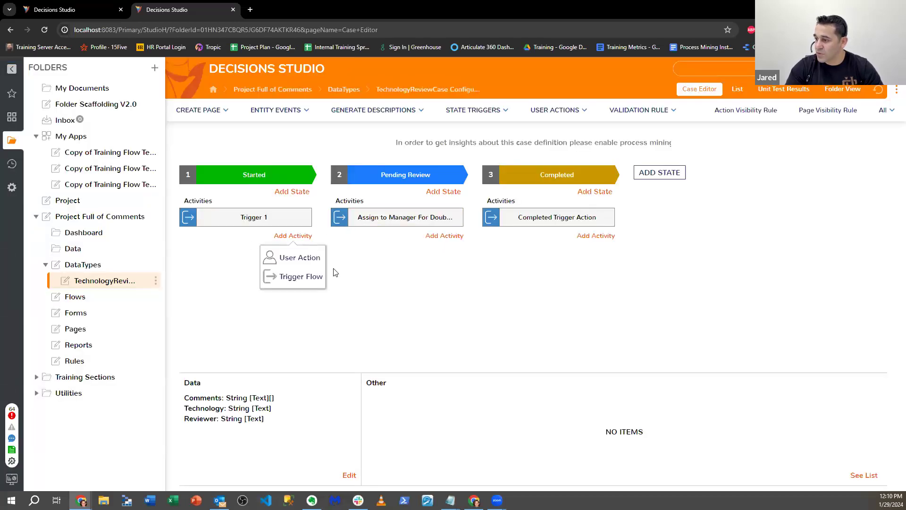
left_click(298, 278)
left_click(408, 147)
type("Trigger ")
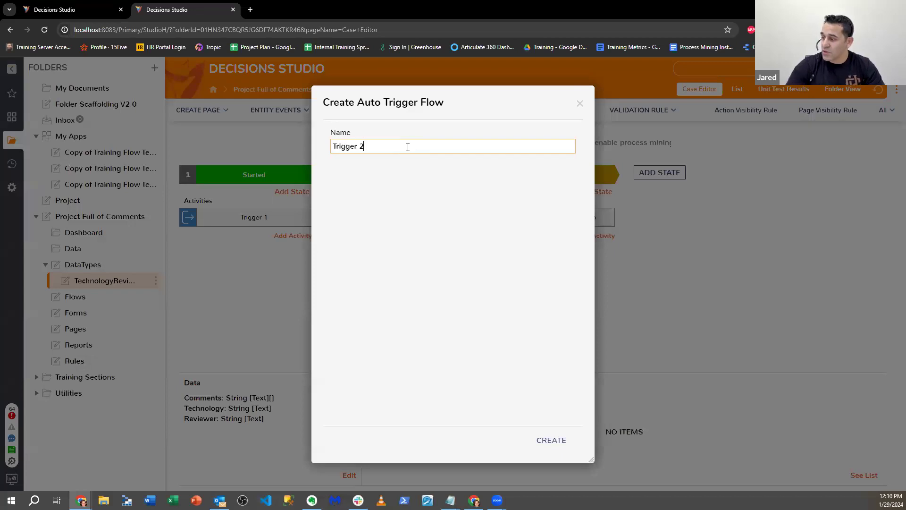
type("2")
left_click(543, 442)
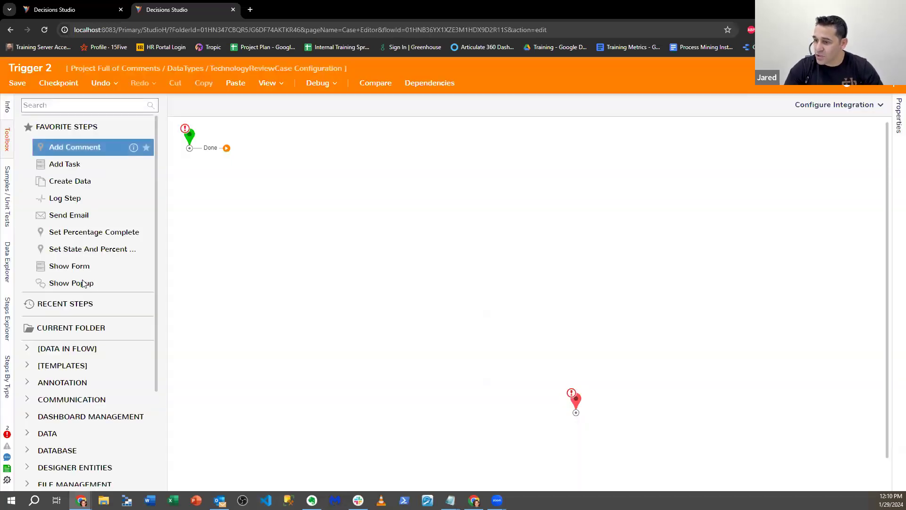
Step: Place a Show Popup step in the Trigger 2 flow and link it between the start and end steps
left_click_drag(71, 283, 336, 239)
left_click_drag(227, 148, 317, 242)
left_click_drag(385, 239, 580, 413)
Step: Set both the subject and the message of the popup to the constant "Trigger 2"
left_click(860, 295)
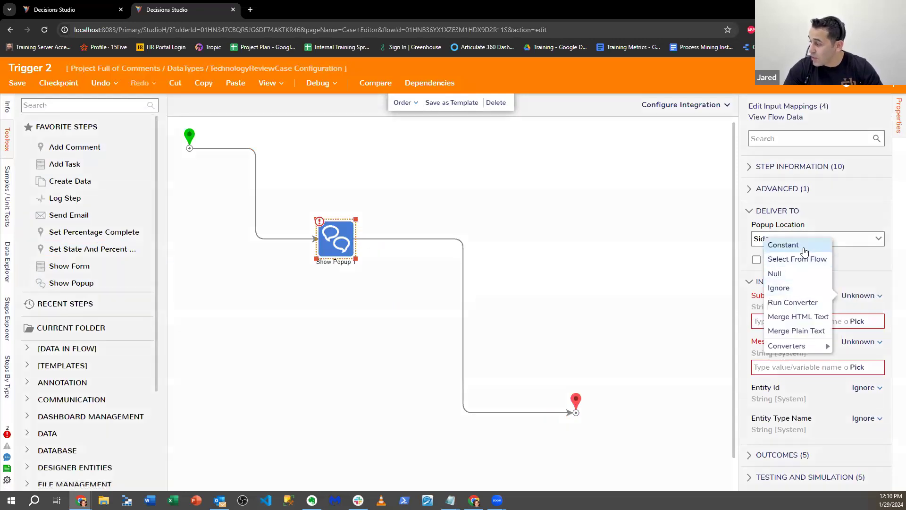
left_click(784, 245)
left_click(789, 322)
type("Trigger 2")
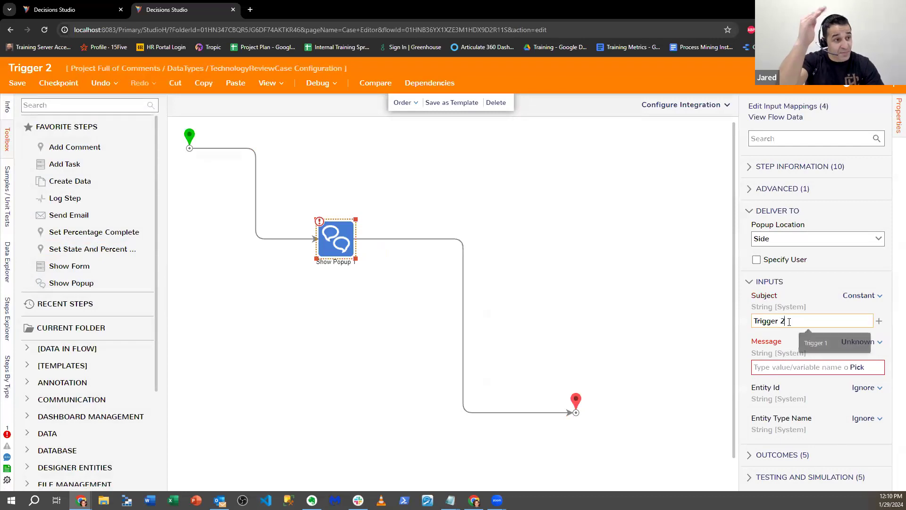
left_click(860, 342)
left_click(779, 289)
left_click(816, 368)
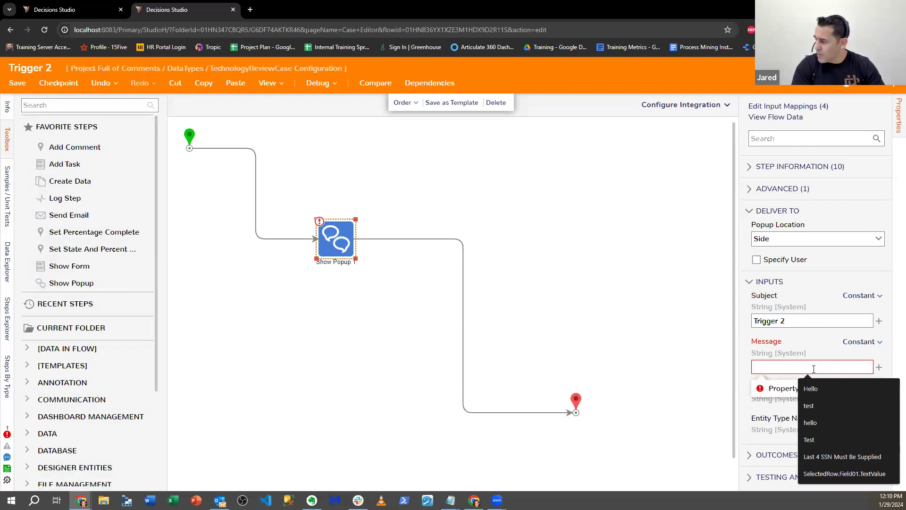
type("Trigg")
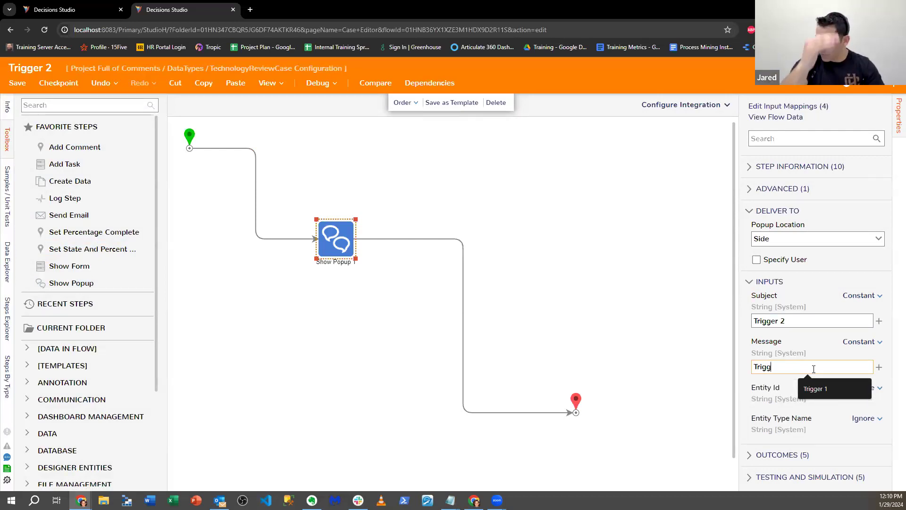
type("er 1")
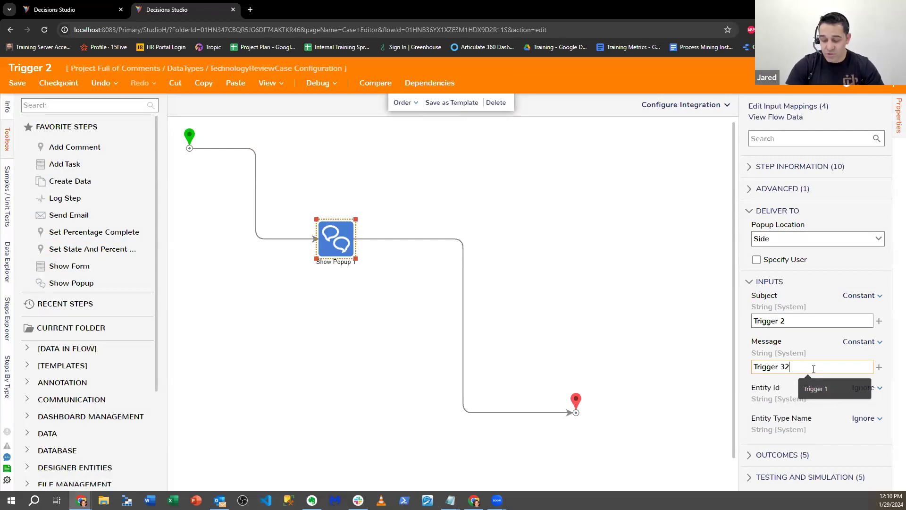
key("BackSpace")
type("2")
Step: Specify the administrator account as the user notified by the Trigger 2 popup, save the flow and close it
left_click(786, 260)
left_click(870, 302)
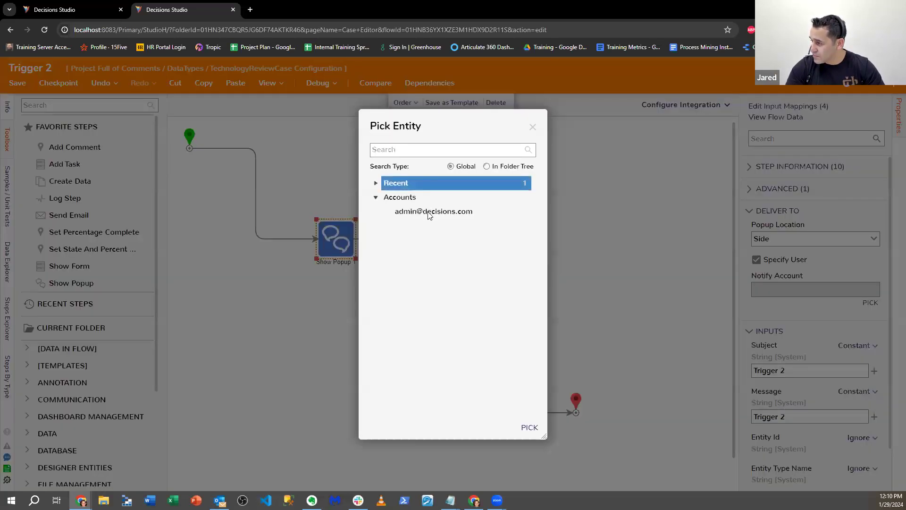
left_click(427, 212)
left_click(529, 427)
left_click(17, 83)
left_click(577, 323)
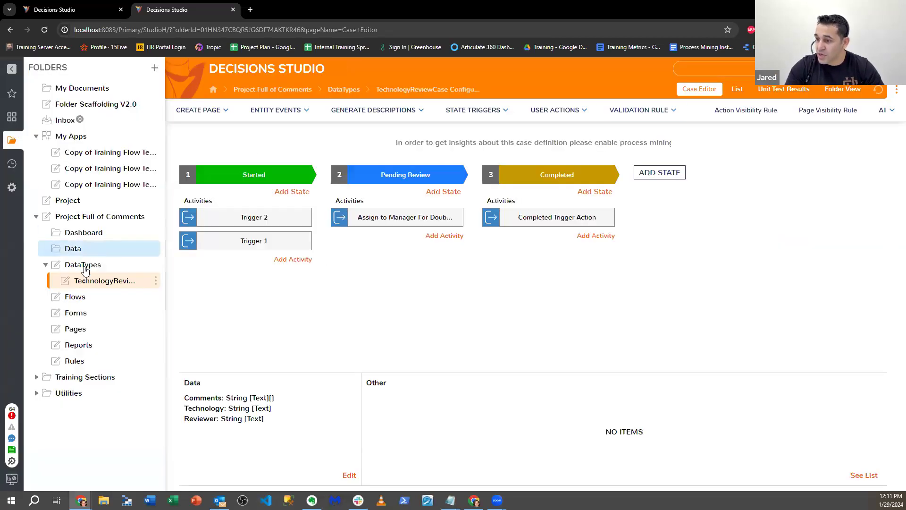
left_click(128, 295)
left_click(244, 238)
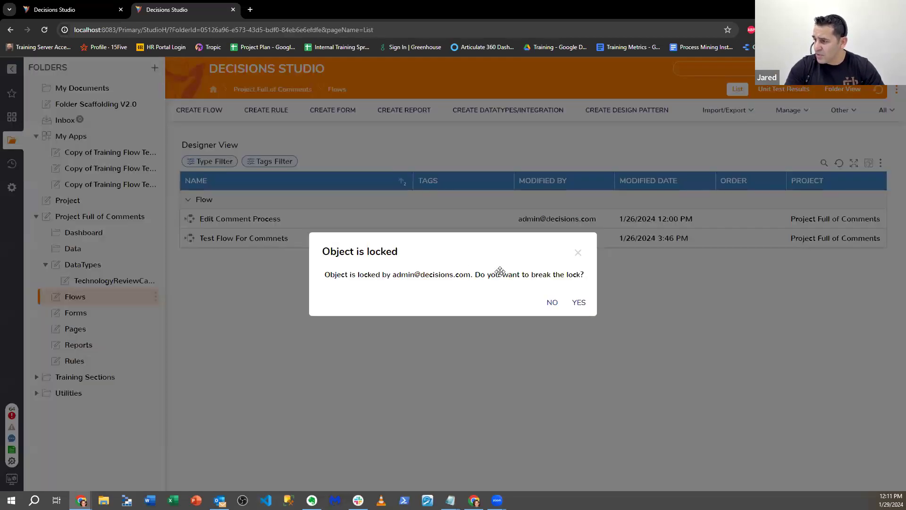
left_click(550, 301)
Step: Return to the debugger of Test Flow For Commnets in the first tab and start a new debug session
left_click(66, 10)
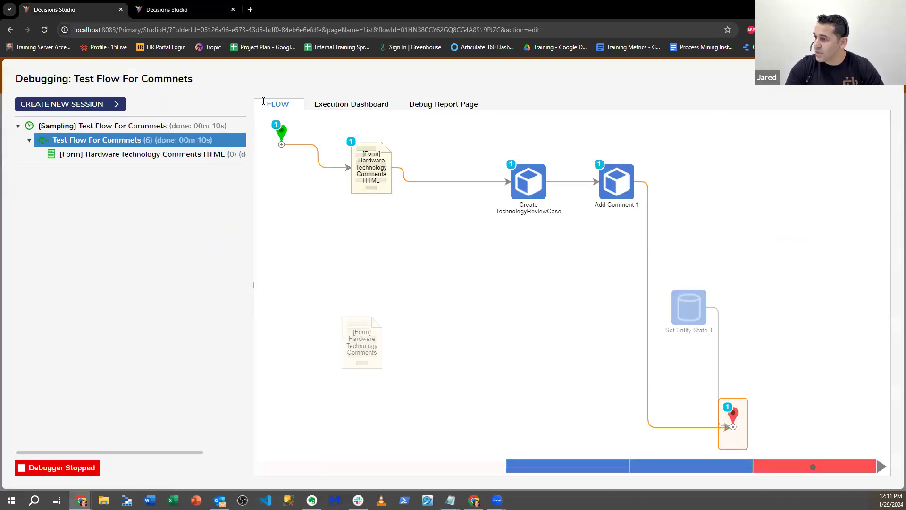
left_click(71, 104)
left_click(449, 228)
Step: Submit the run form with reviewer test234, technology Raspberry Pi and a filler comment, then dismiss the popups and close the debugger
left_click(413, 218)
type("test234")
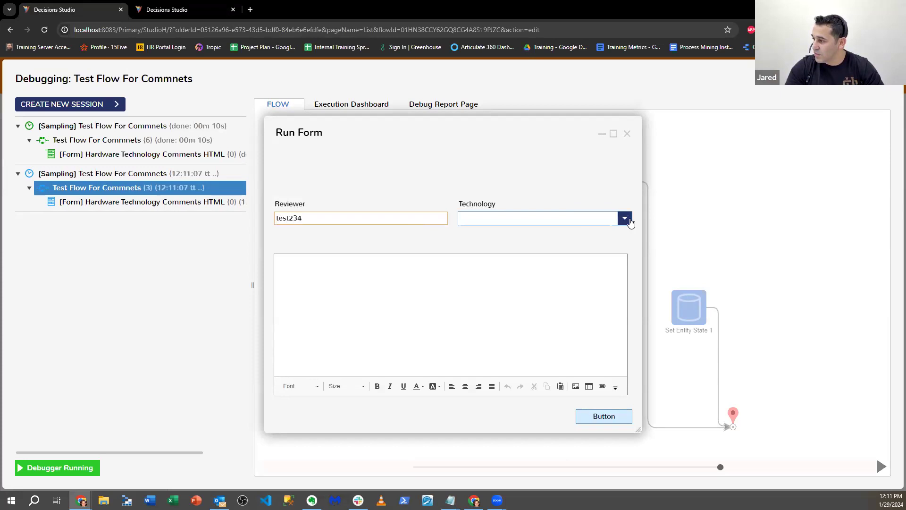
left_click(625, 217)
left_click(508, 292)
left_click(365, 299)
type("aretarearfaref")
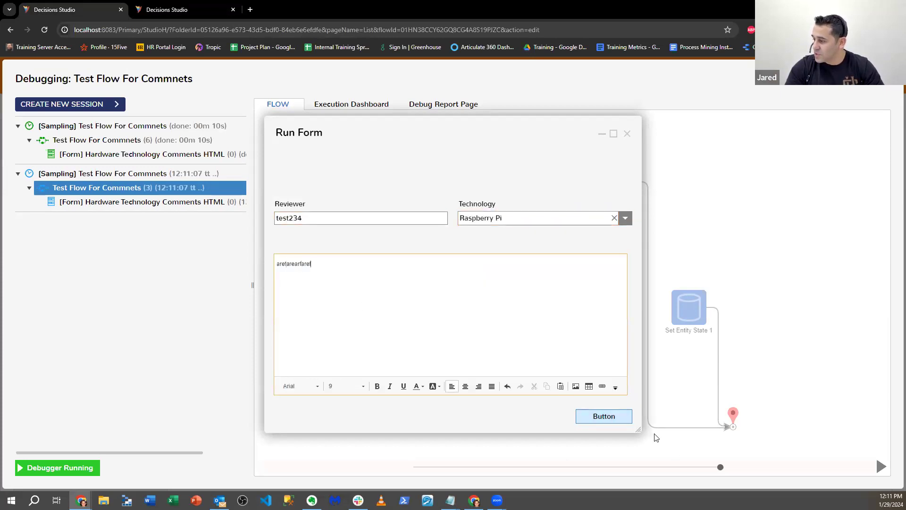
left_click(621, 422)
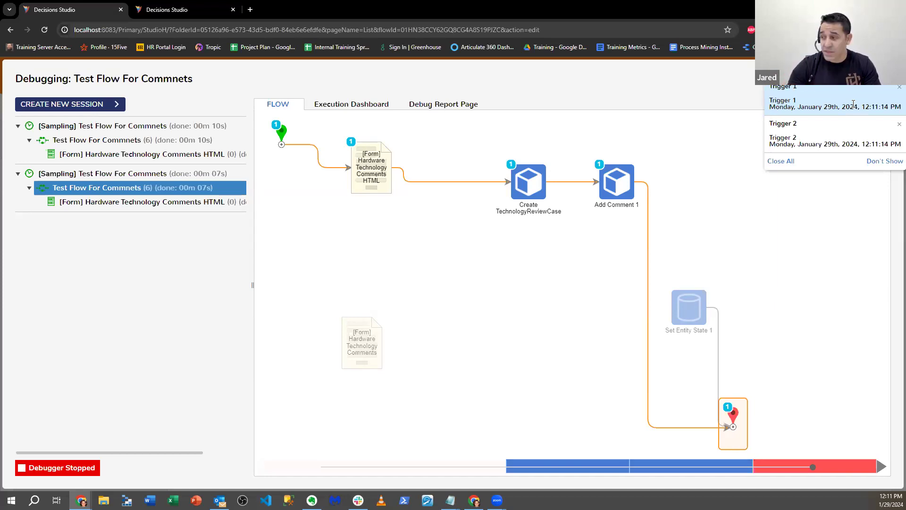
left_click(774, 163)
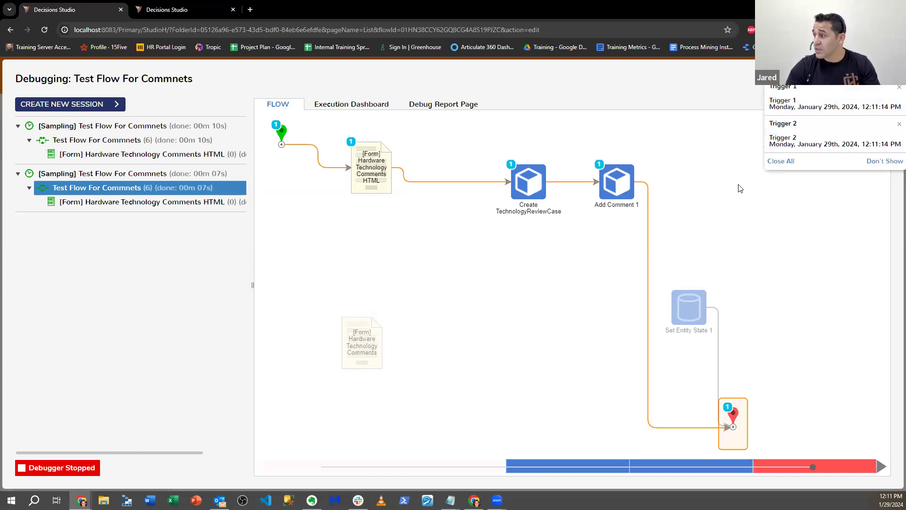
left_click(891, 76)
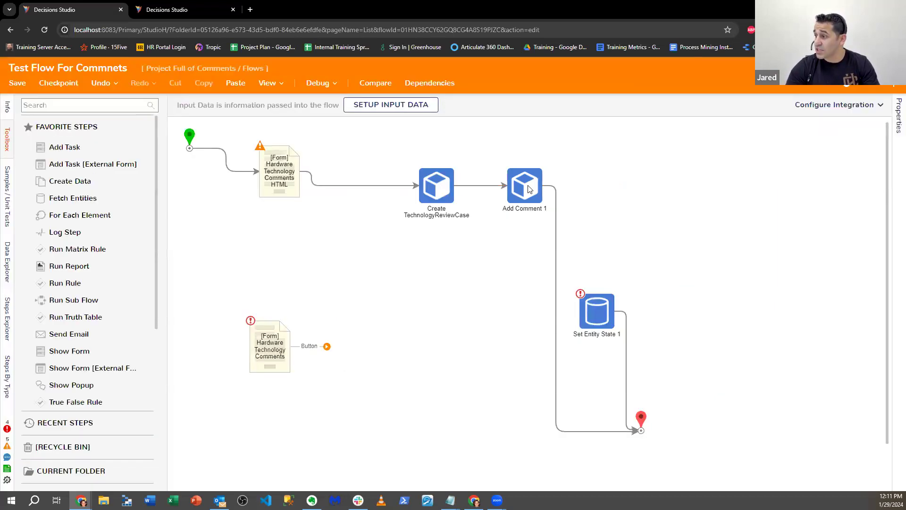
Step: Disconnect Add Comment 1 from Create TechnologyReviewCase and the end step, and move it below the flow's main path
mouse_move(460, 186)
left_click(500, 185)
left_click_drag(527, 192, 469, 302)
mouse_move(541, 294)
left_click(560, 342)
Step: Review the case states and their trigger activities in the TechnologyReviewCase configuration, then return to Test Flow For Commnets
left_click(200, 8)
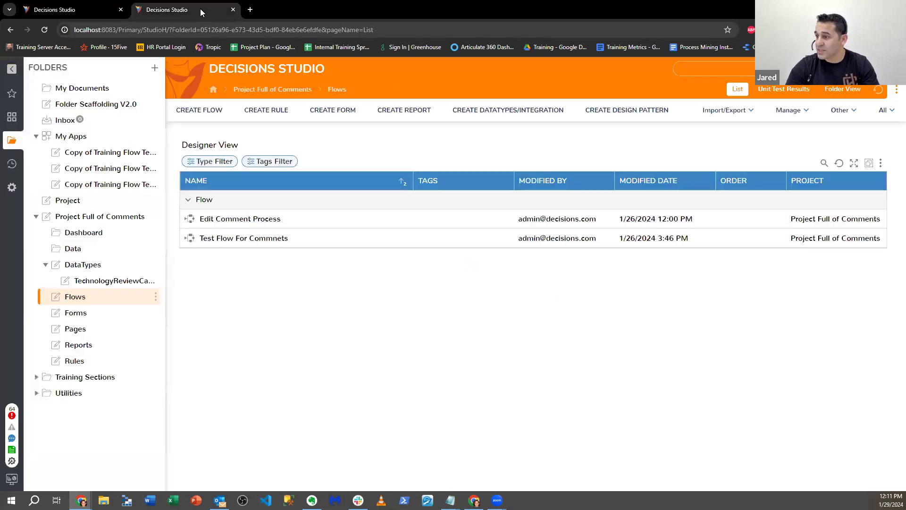
left_click(118, 9)
left_click(170, 9)
left_click(118, 281)
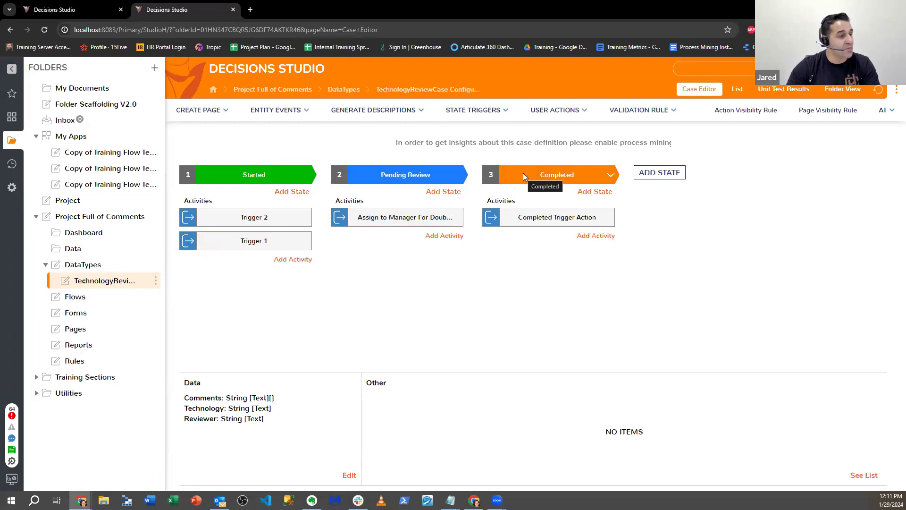
left_click(96, 10)
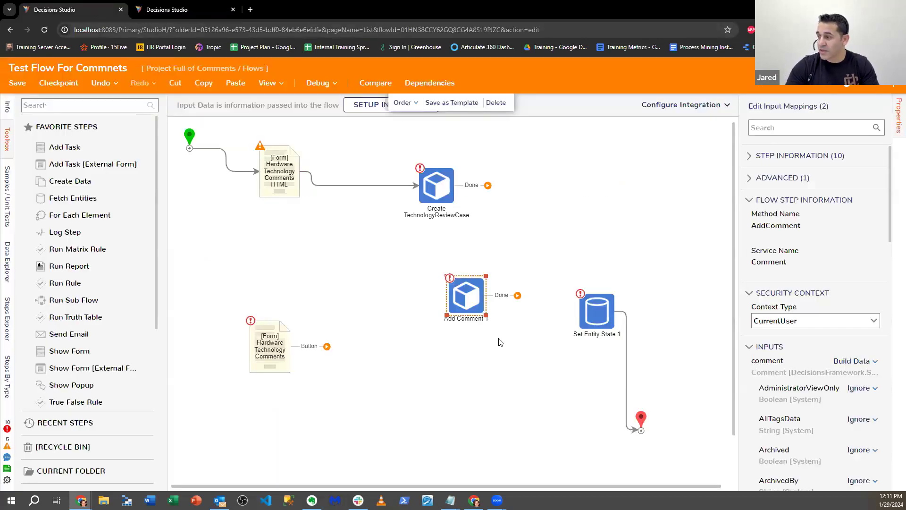
Step: Connect Create TechnologyReviewCase to Set Entity State 1 and move Add Comment 1 aside, above the unused Hardware Technology Comments form
left_click_drag(613, 316, 589, 237)
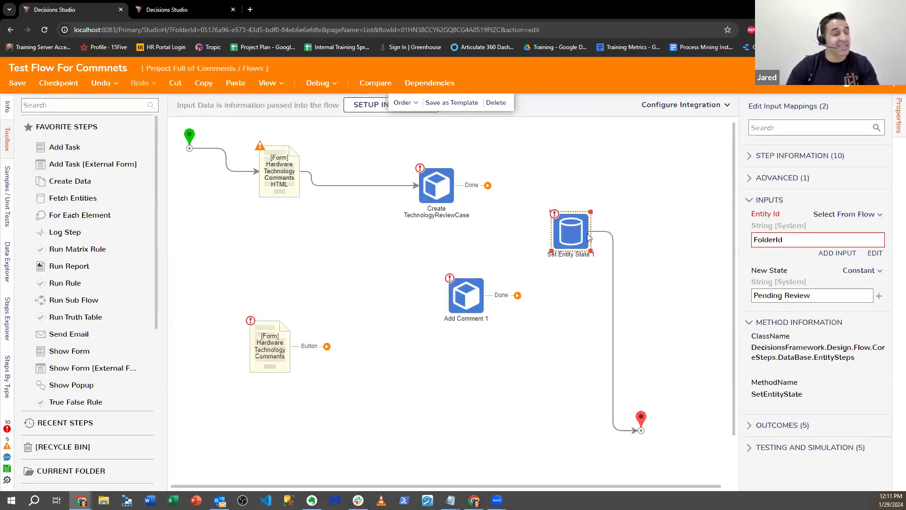
left_click_drag(488, 185, 569, 232)
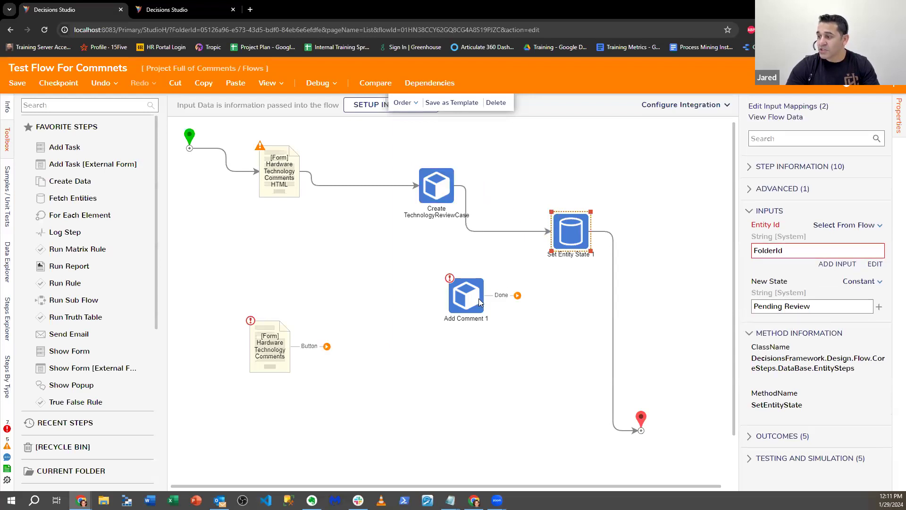
left_click_drag(466, 295, 265, 291)
left_click(77, 104)
type("Set ")
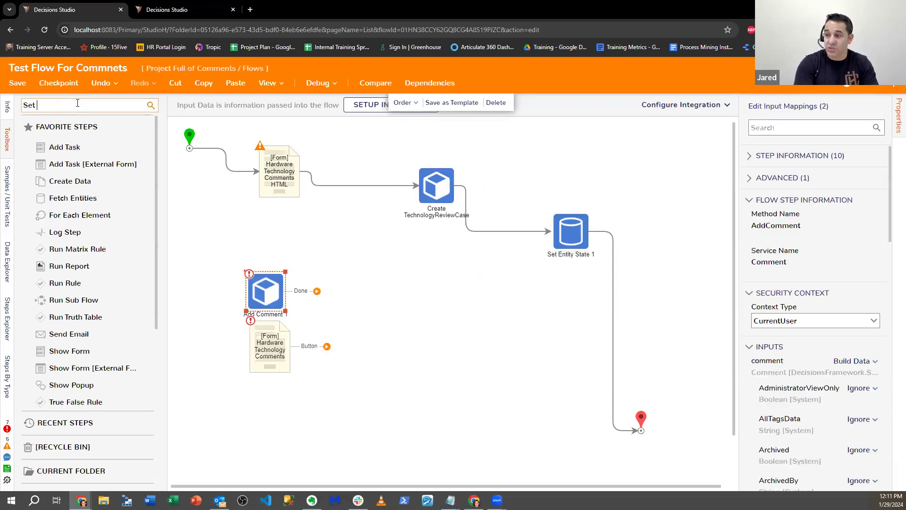
type("state")
left_click_drag(54, 140, 397, 278)
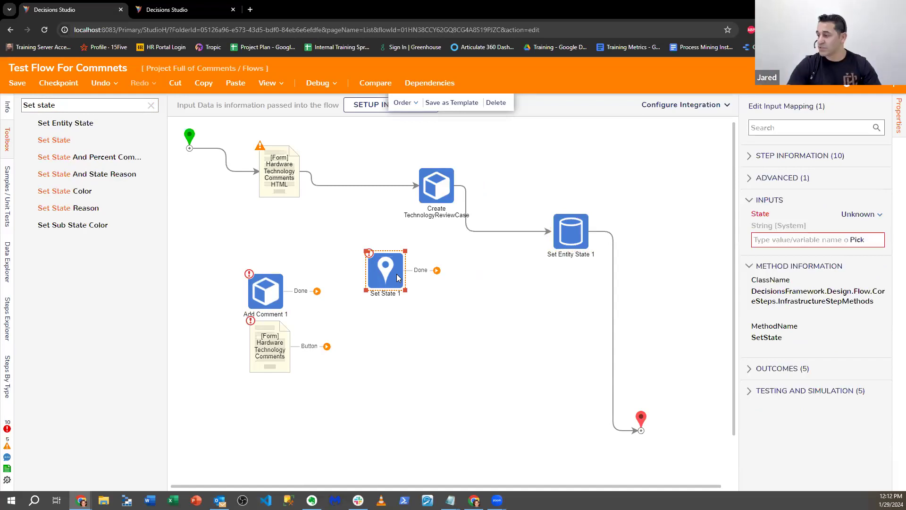
left_click(384, 276)
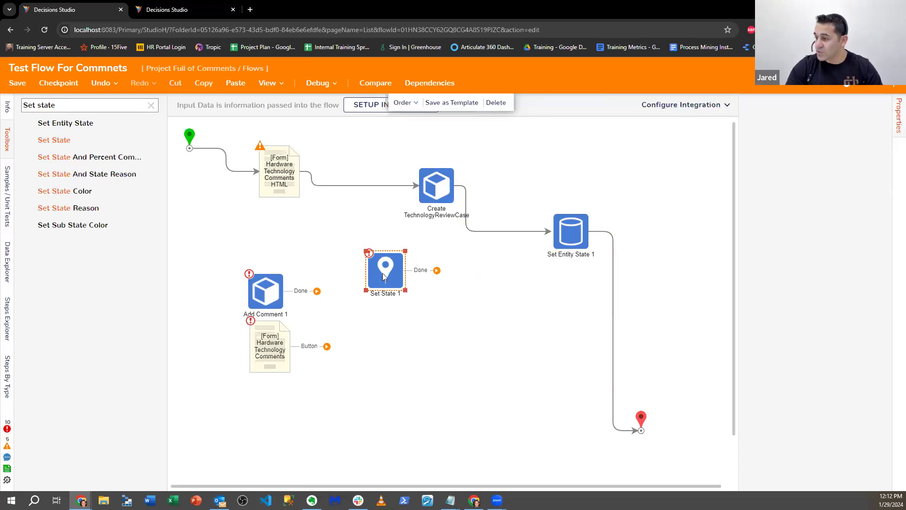
key("Delete")
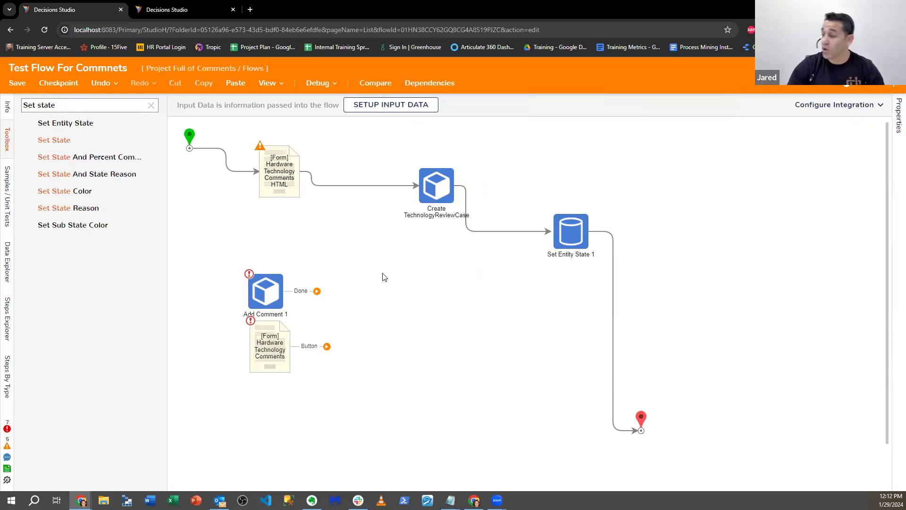
Step: Set the New State of Set Entity State 1 to Completed
left_click(567, 239)
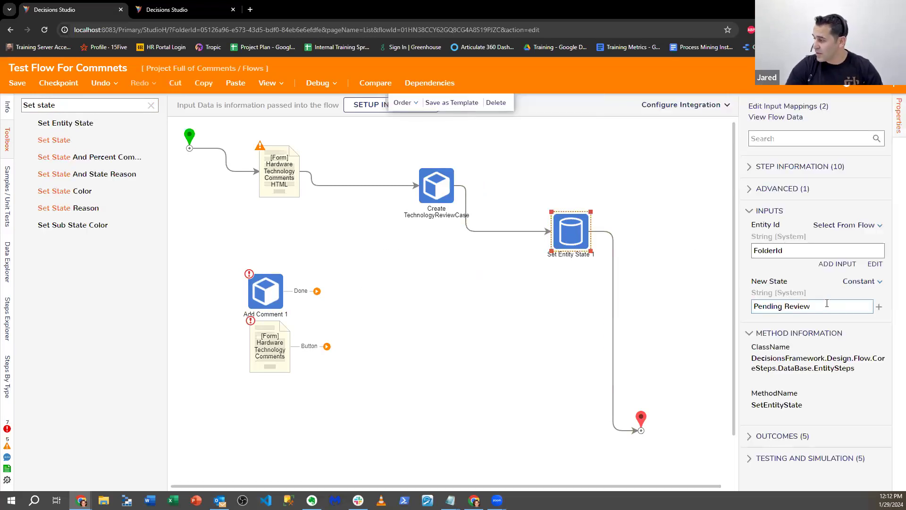
left_click_drag(827, 304, 632, 294)
type("COmple")
key("BackSpace")
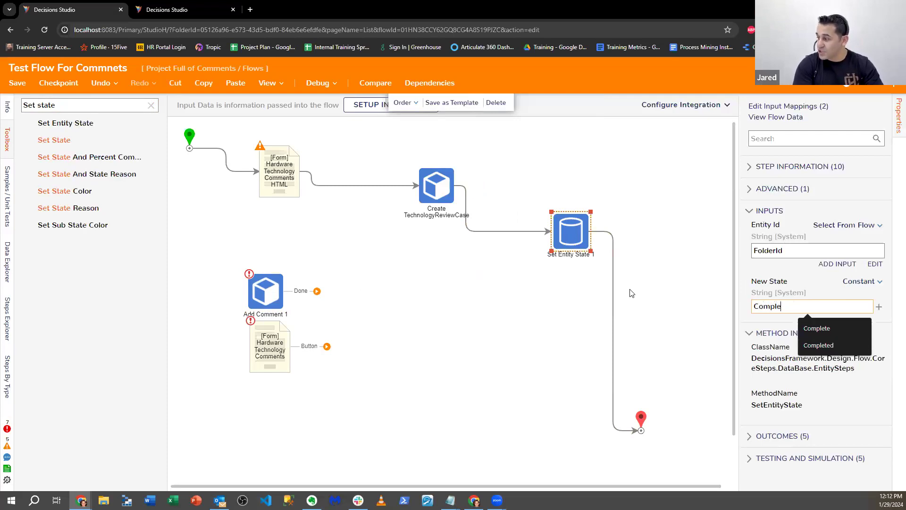
type("ted")
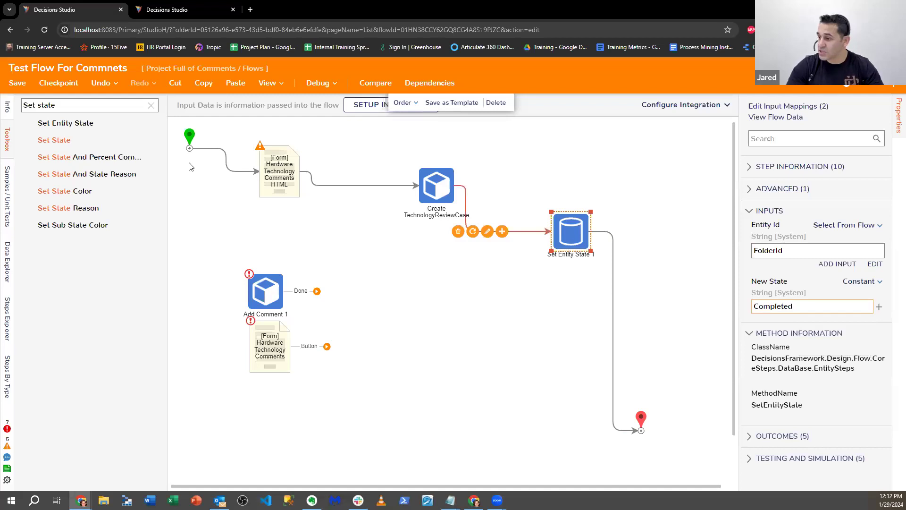
Step: Debug the flow and submit the run form with reviewer eatae, technology Decisions and a filler comment
left_click(317, 83)
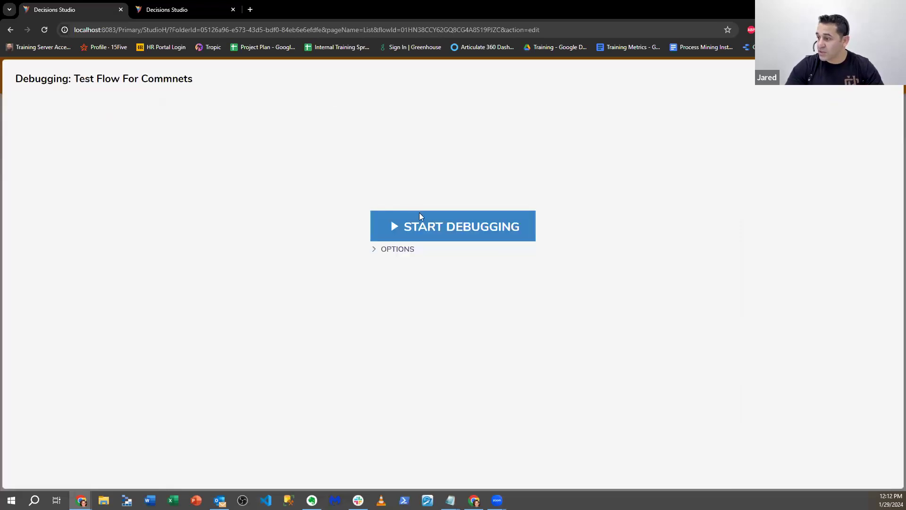
left_click(420, 213)
left_click(404, 218)
type("eatae")
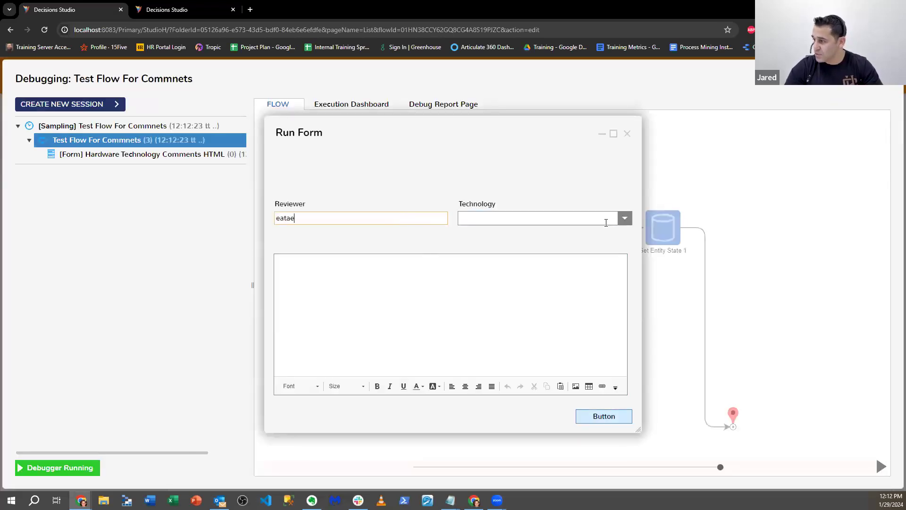
left_click(606, 222)
left_click(491, 250)
left_click(402, 310)
type("aefqafqf4q45q4")
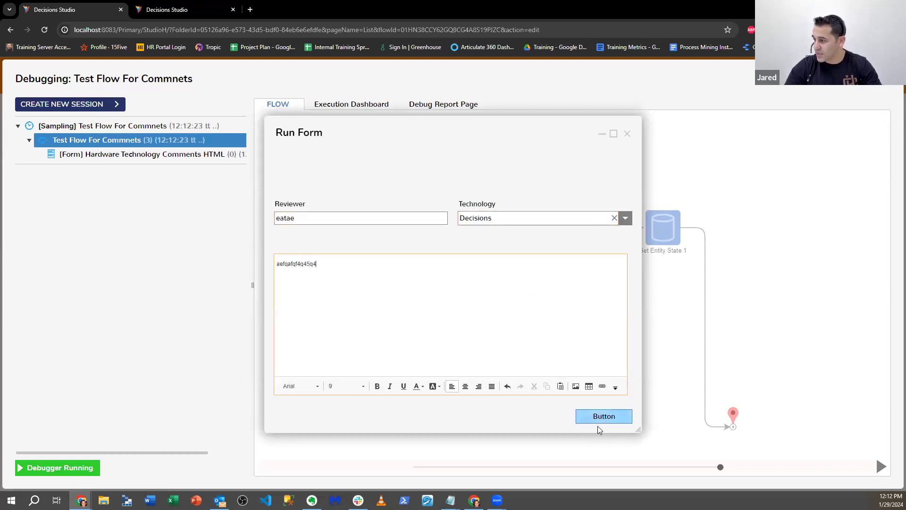
left_click(611, 418)
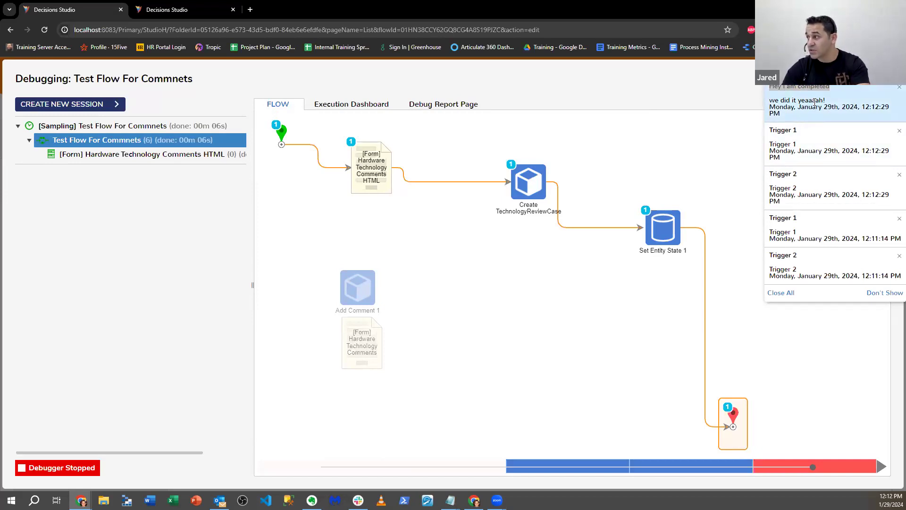
Step: Check the state order in the TechnologyReviewCase configuration, then view the case activity of the newest case in the Data folder
left_click(202, 10)
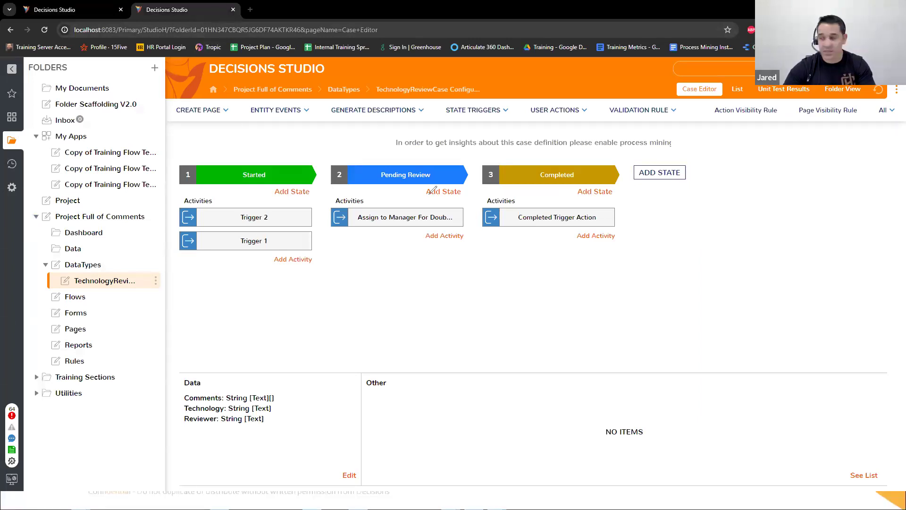
mouse_move(314, 166)
left_mouse_down()
mouse_move(393, 128)
mouse_move(513, 160)
left_mouse_up()
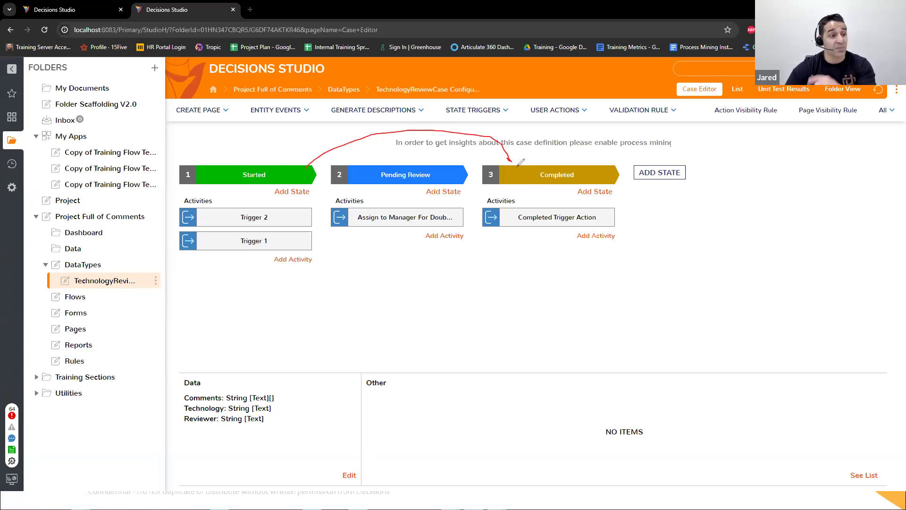
mouse_move(518, 163)
left_mouse_down()
mouse_move(474, 133)
mouse_move(435, 149)
mouse_move(459, 156)
left_mouse_up()
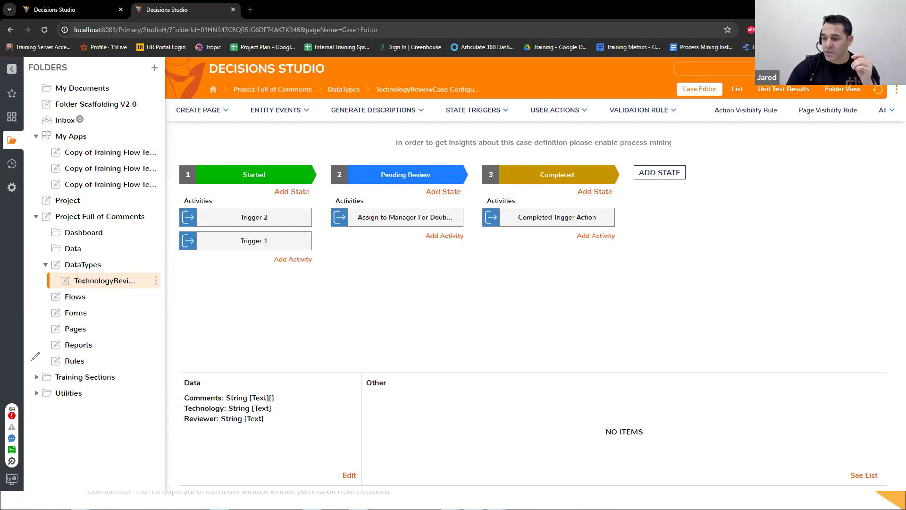
left_click(84, 246)
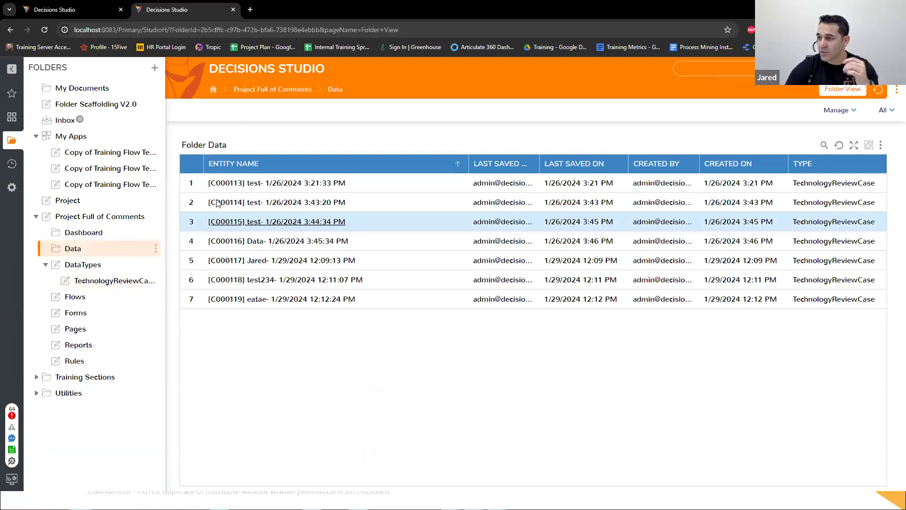
left_click(297, 299)
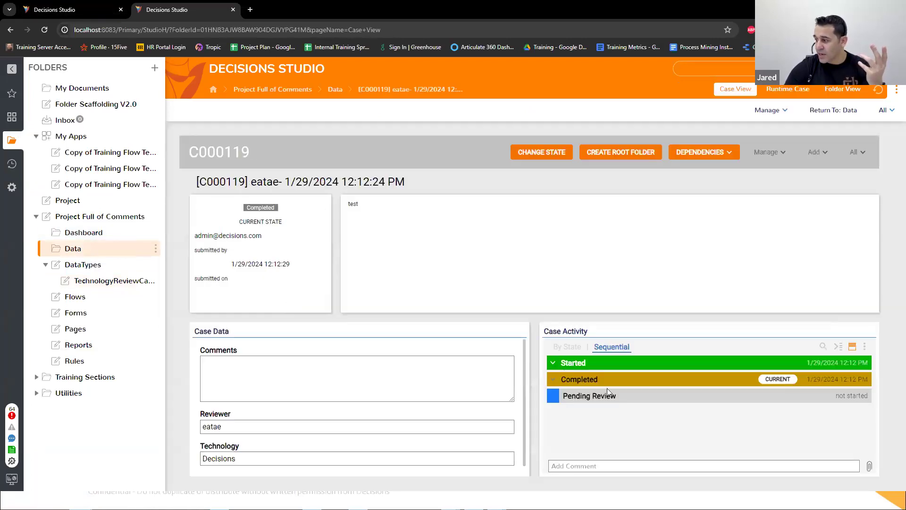
Step: Return to Test Flow For Commnets, close the debugger and clear the step search
left_click(75, 7)
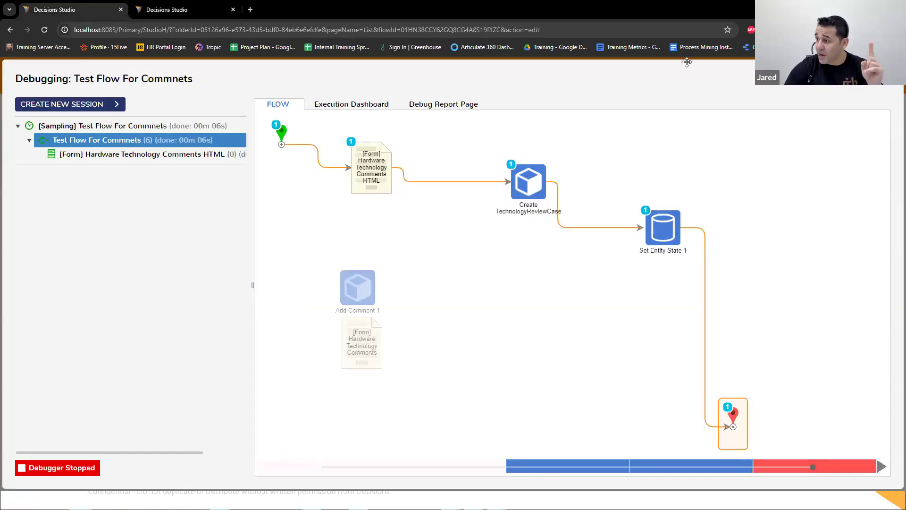
key("Escape")
triple_click(81, 106)
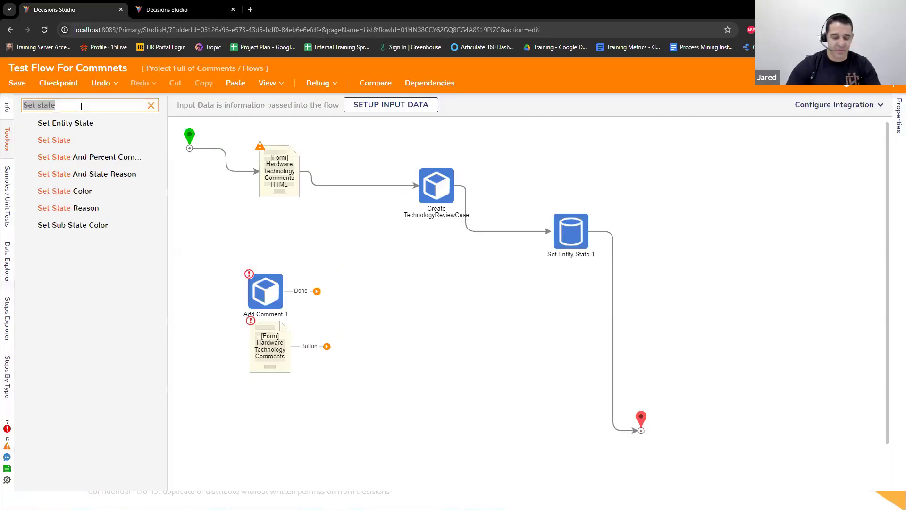
key("BackSpace")
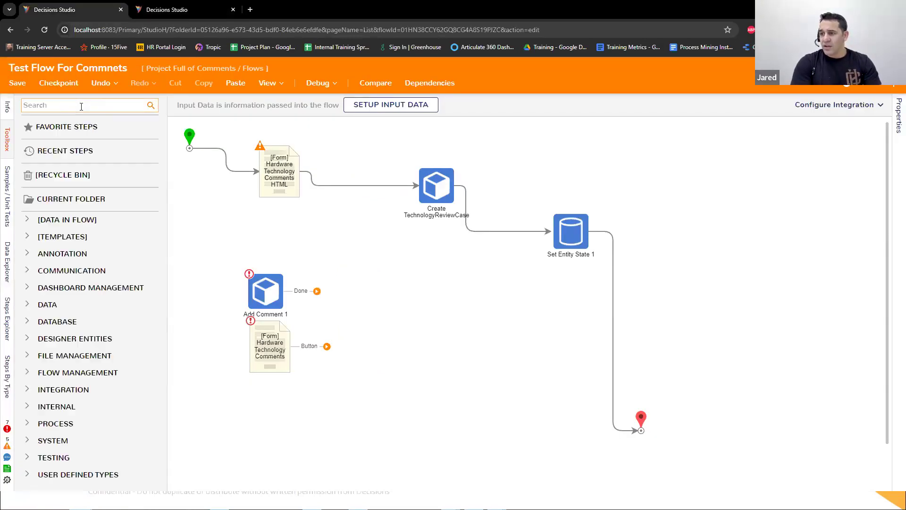
Step: Disconnect the start step from the Hardware Technology Comments HTML form
left_click(227, 147)
left_click_drag(226, 148, 266, 157)
left_click(227, 146)
Step: Search the steps for Folder state and add a Get Folder States step to the flow, below Create TechnologyReviewCase
left_click(83, 105)
type("G")
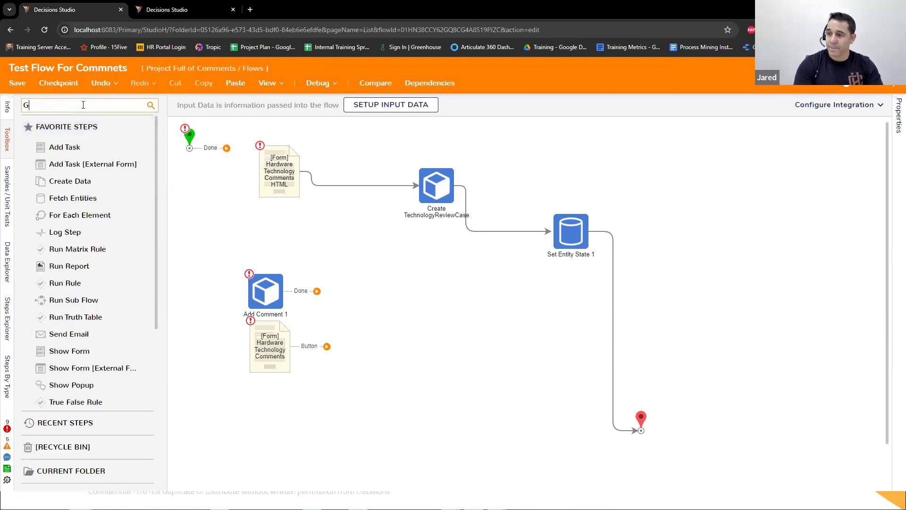
type("e")
key("BackSpace")
key("BackSpace")
type("Folder state")
left_click_drag(69, 123, 463, 287)
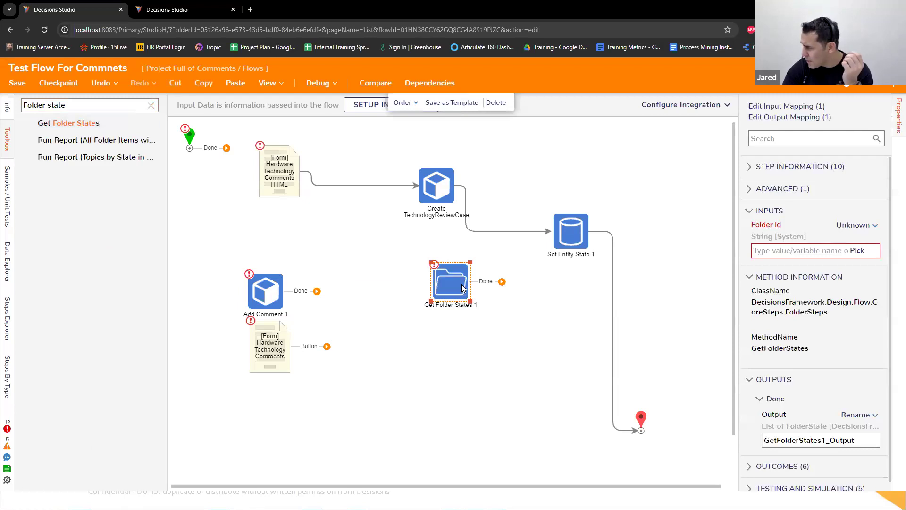
left_click_drag(463, 288, 598, 179)
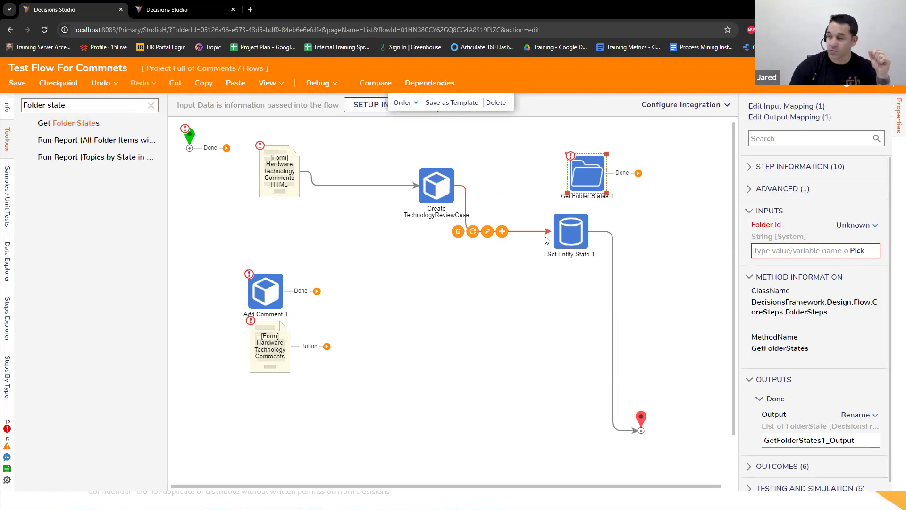
left_click_drag(587, 169, 393, 274)
Step: Disconnect Create TechnologyReviewCase from Set Entity State 1 and try linking the start step directly to Get Folder States 1
left_click(459, 230)
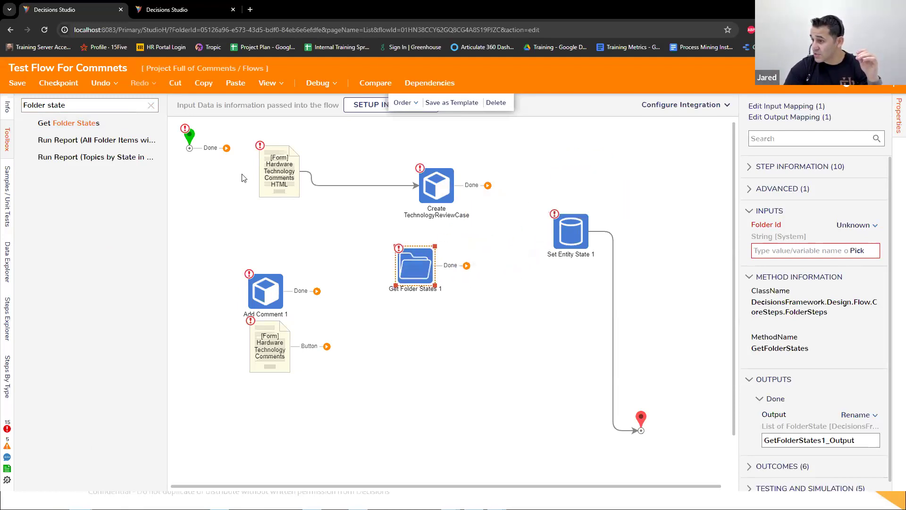
mouse_move(216, 150)
left_mouse_down()
mouse_move(330, 264)
mouse_move(411, 266)
left_mouse_up()
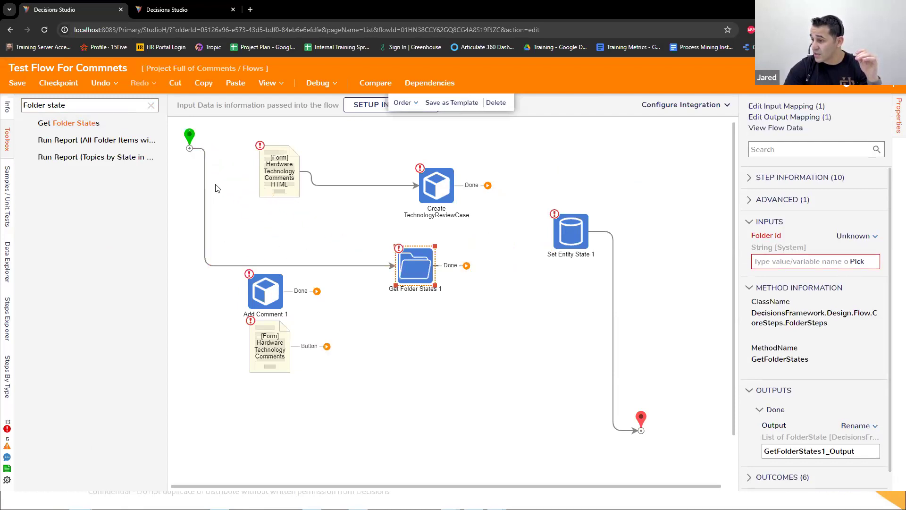
left_click(223, 258)
key("Delete")
Step: Reconnect the main path from start to Set Entity State 1 and insert Get Folder States 1 between Set Entity State 1 and the end step
left_click_drag(189, 149, 261, 171)
left_click_drag(472, 185, 415, 260)
left_click_drag(419, 272, 630, 309)
left_click(465, 201)
left_click_drag(471, 187, 552, 230)
left_click_drag(689, 305, 685, 413)
Step: Map the Folder Id input of Get Folder States 1 to a value from the flow
left_click(650, 299)
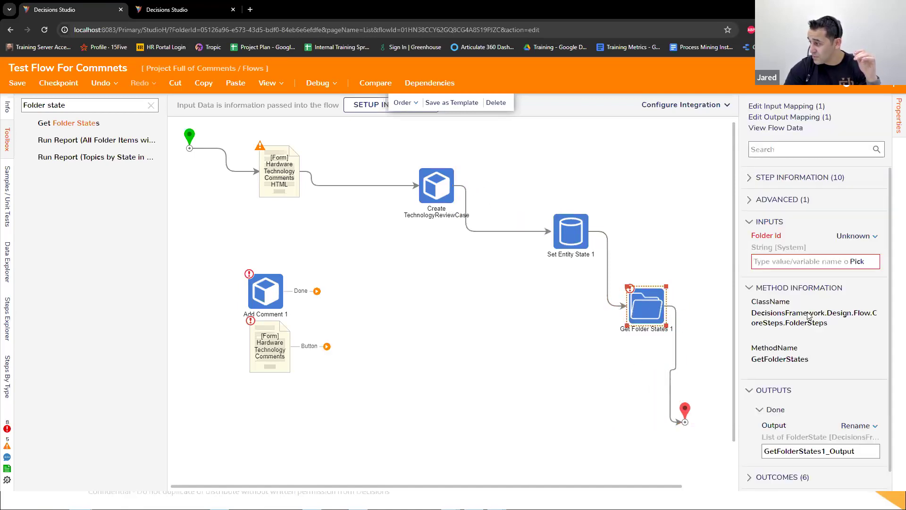
left_click(856, 235)
left_click(803, 199)
left_click(864, 261)
left_click(305, 215)
left_click(669, 477)
left_click(669, 478)
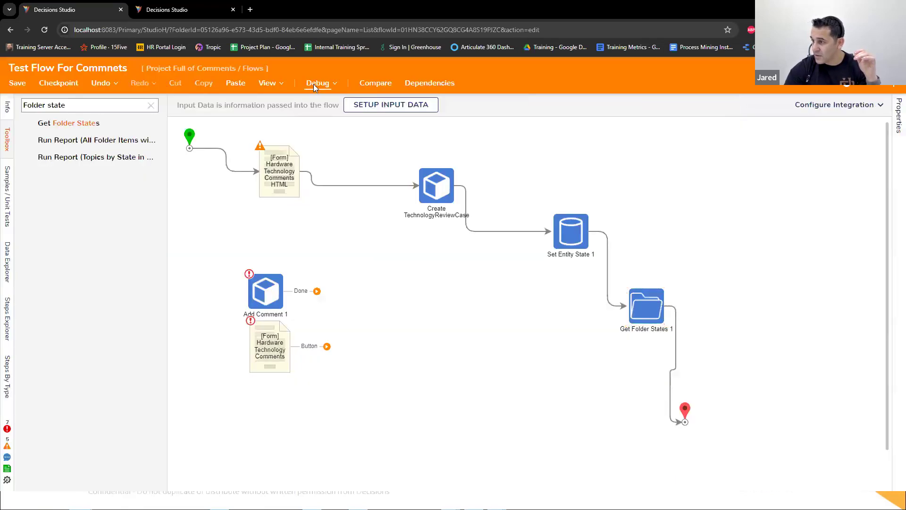
Step: Debug the flow again and submit the run form with reviewer data, technology Decisions and the comment data
left_click(313, 84)
left_click(408, 219)
left_click(394, 220)
type("data")
left_click(625, 218)
left_click(506, 252)
left_click(405, 298)
type("data")
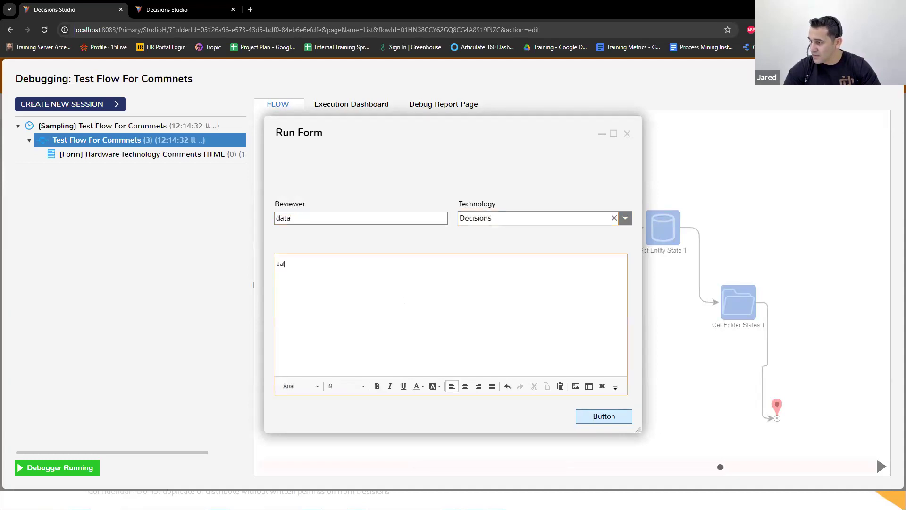
left_click(600, 420)
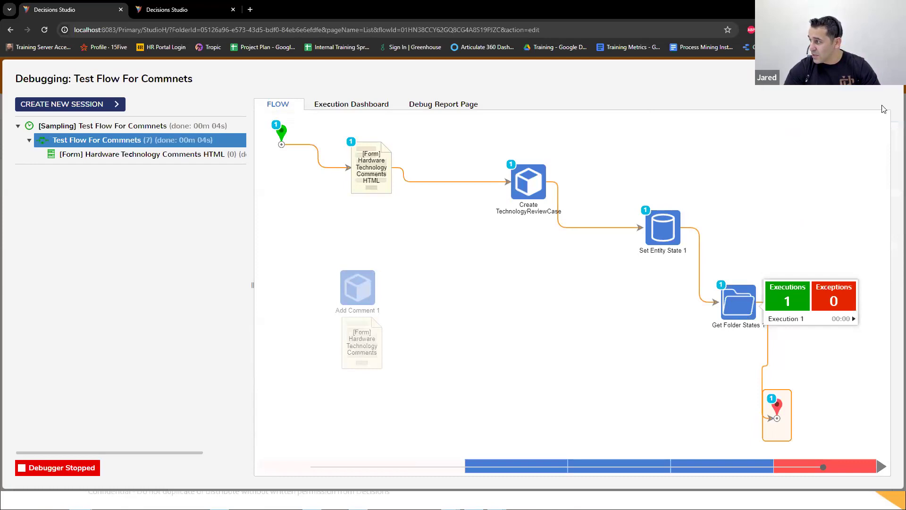
Step: Open the input/output data of the Get Folder States 1 execution and check the Started state's entry
left_click(805, 322)
left_click(703, 328)
scroll(519, 295, "down", 2)
left_click_drag(596, 385, 695, 407)
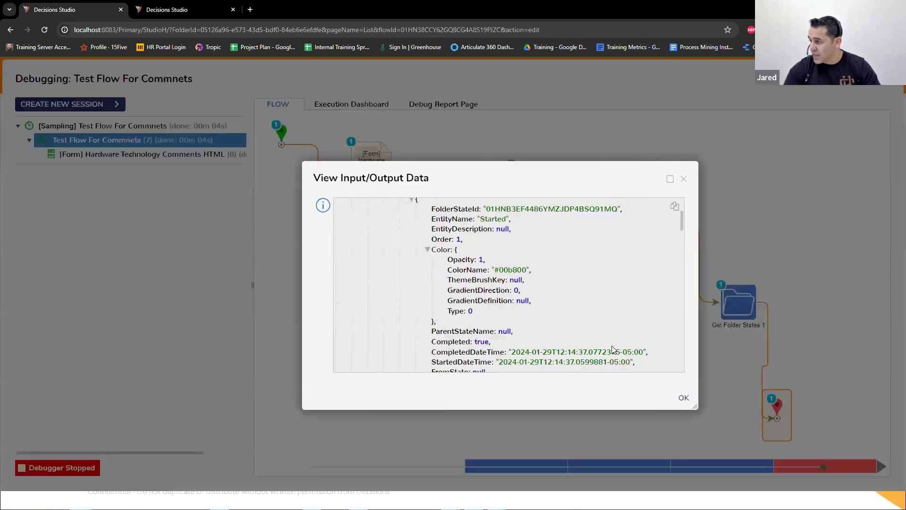
scroll(490, 295, "up", 1)
left_click_drag(479, 266, 500, 265)
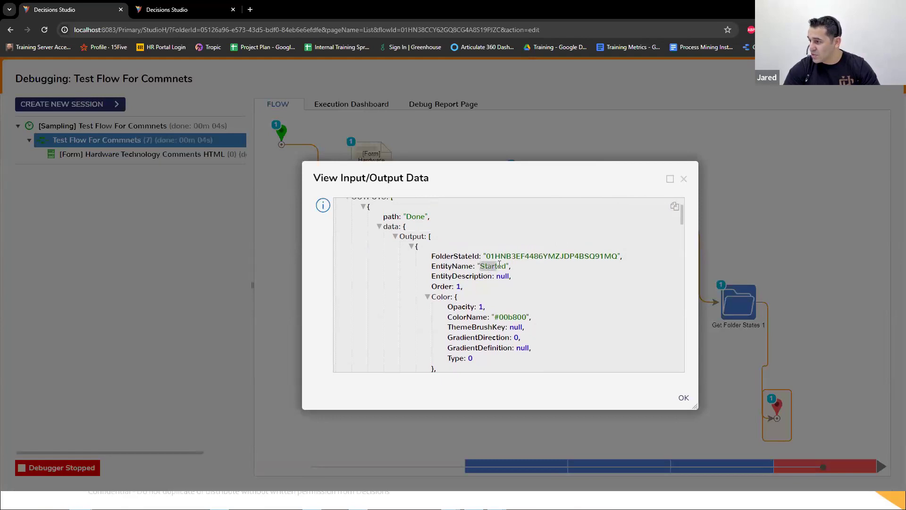
Step: Examine the completion, from/to state and current values of the Started, Completed and Pending Review entries in the output data
scroll(502, 265, "down", 2)
scroll(500, 268, "down", 2)
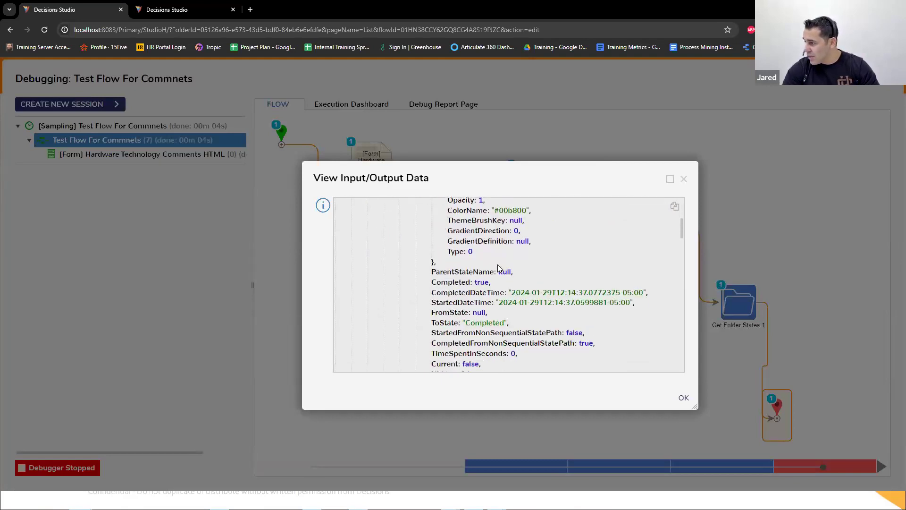
scroll(524, 259, "down", 5)
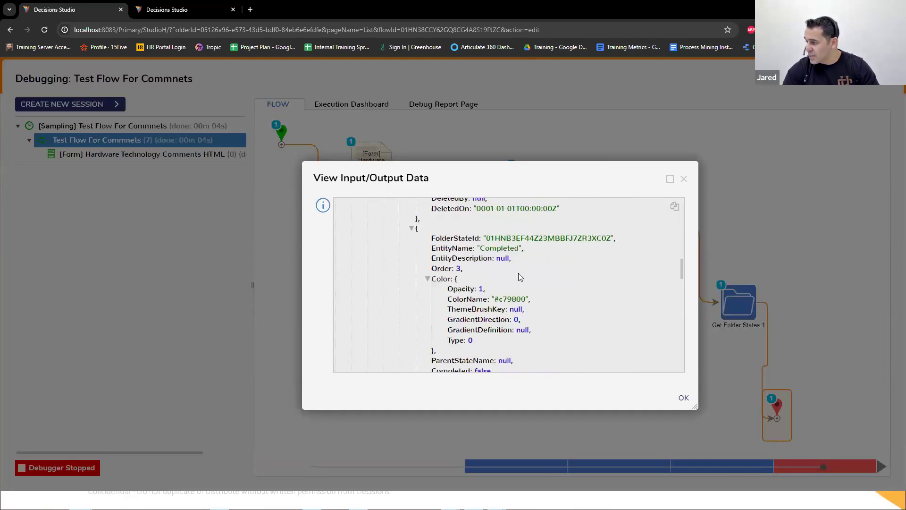
scroll(520, 282, "down", 5)
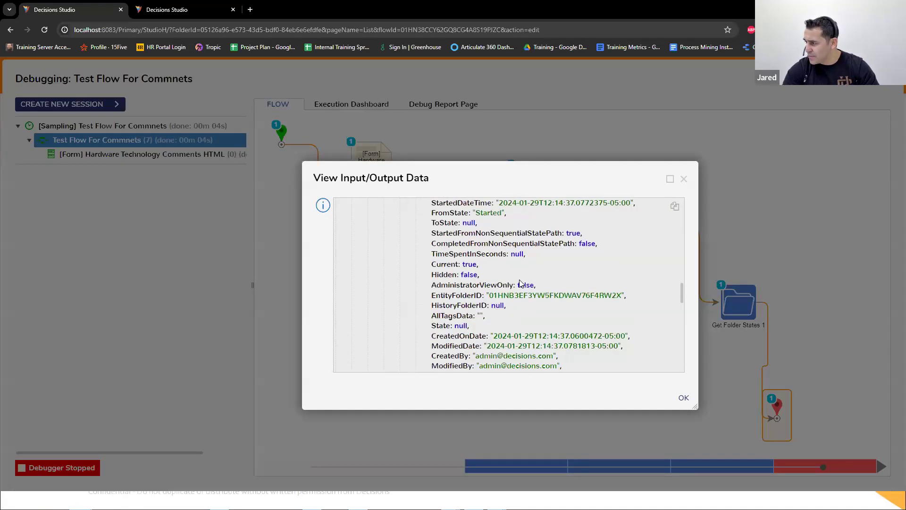
scroll(520, 282, "up", 1)
scroll(521, 282, "down", 8)
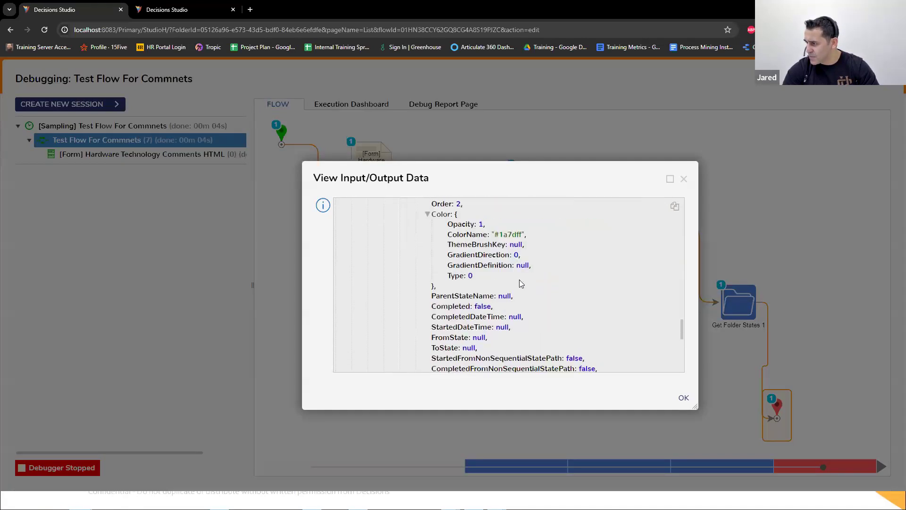
scroll(521, 282, "down", 3)
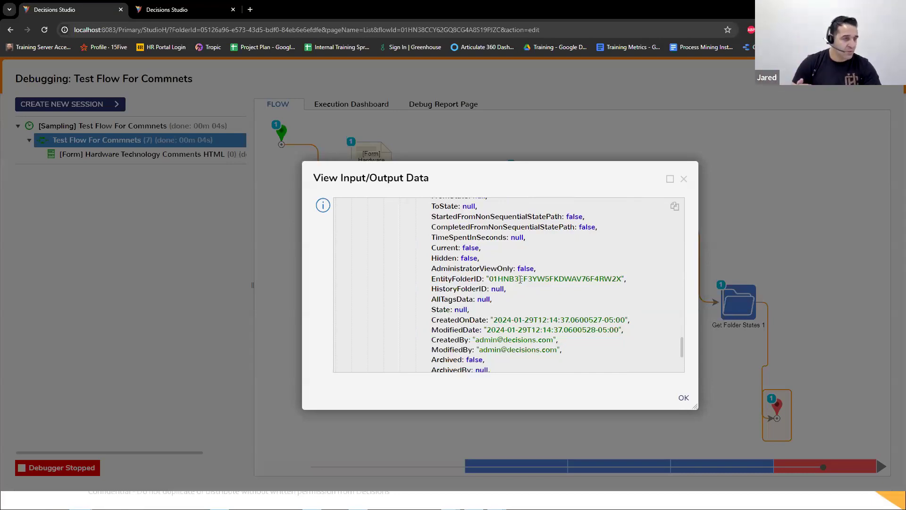
scroll(520, 279, "down", 2)
scroll(520, 279, "up", 5)
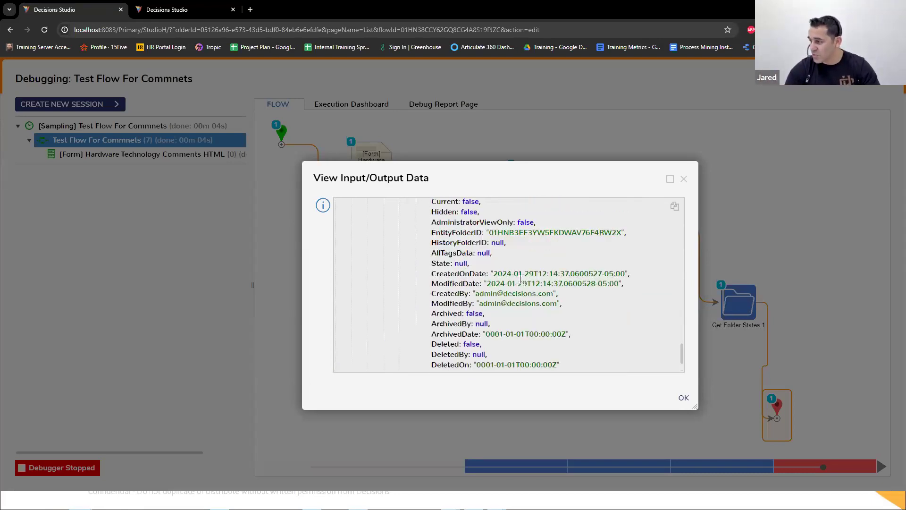
scroll(520, 280, "up", 2)
scroll(519, 279, "down", 2)
scroll(519, 280, "up", 2)
scroll(520, 280, "up", 6)
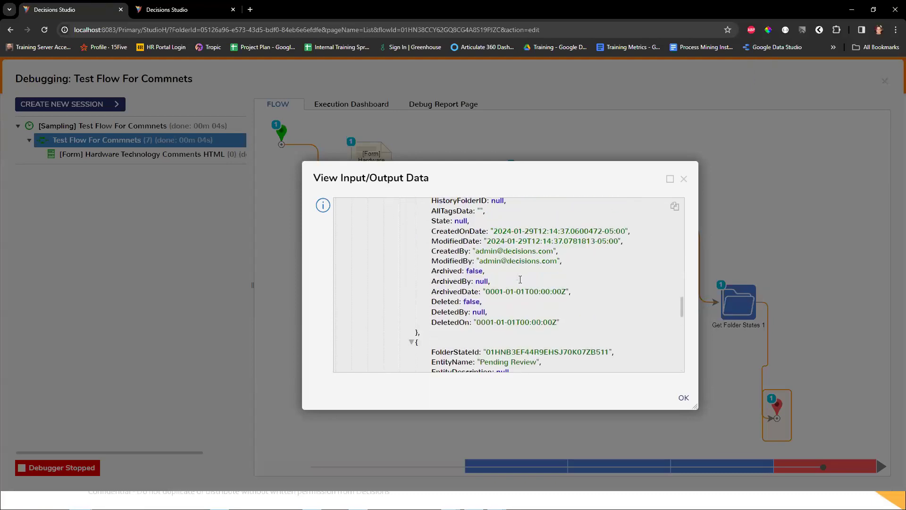
scroll(521, 283, "up", 2)
scroll(520, 281, "down", 3)
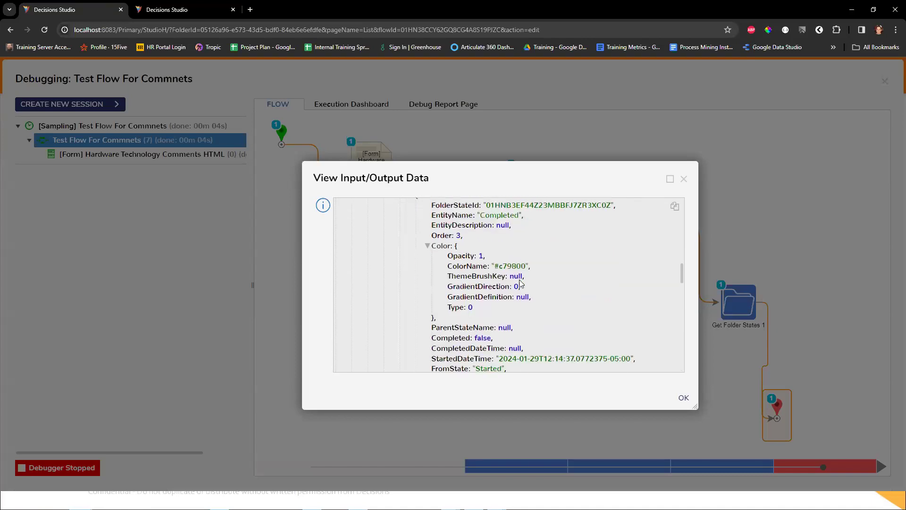
scroll(520, 279, "up", 3)
scroll(520, 279, "up", 8)
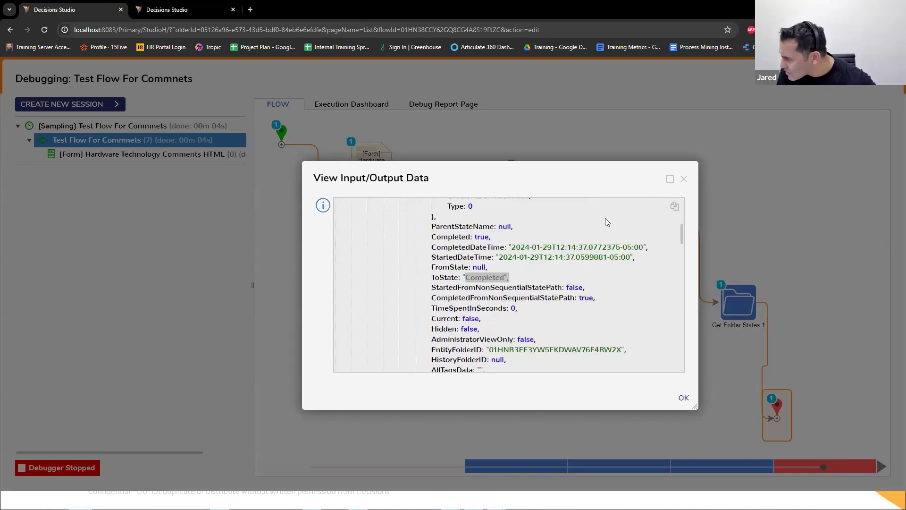
Step: Examine the remaining state entries in the output data, including Pending Review, and close the data view
scroll(551, 285, "down", 6)
scroll(551, 285, "down", 8)
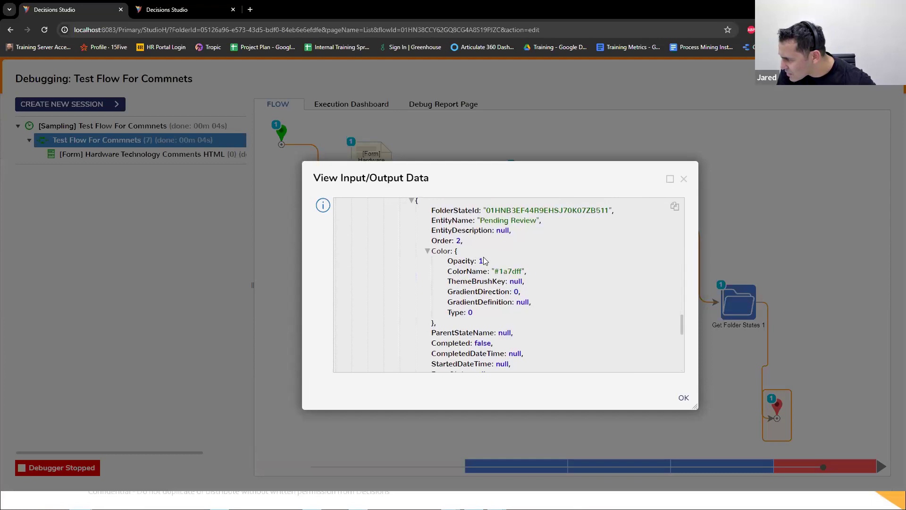
scroll(459, 290, "down", 1)
scroll(486, 289, "down", 4)
scroll(455, 295, "down", 1)
left_click(684, 178)
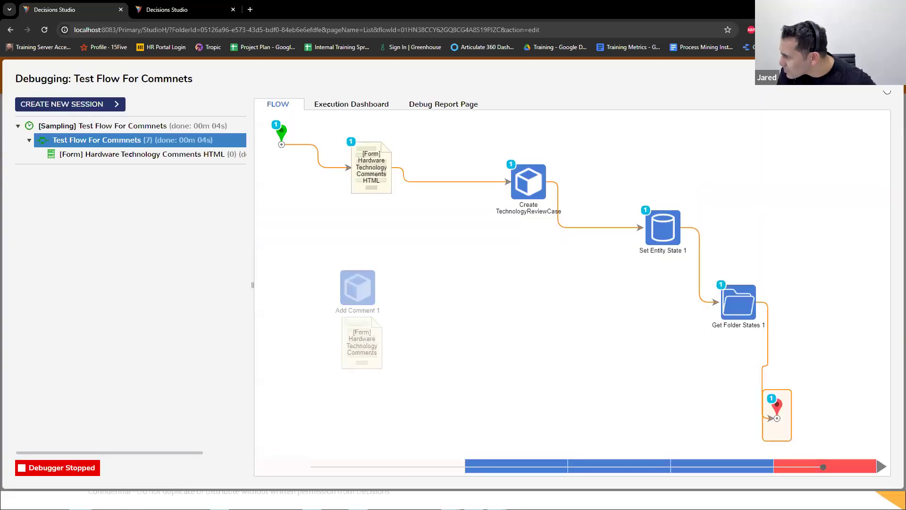
Step: Find the Fetch Entities step and add it to the flow below Create TechnologyReviewCase
triple_click(113, 104)
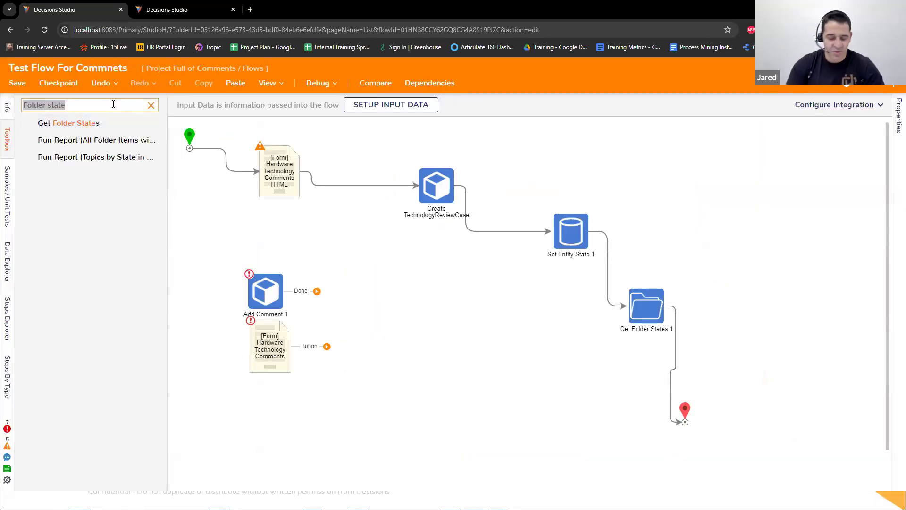
key("BackSpace")
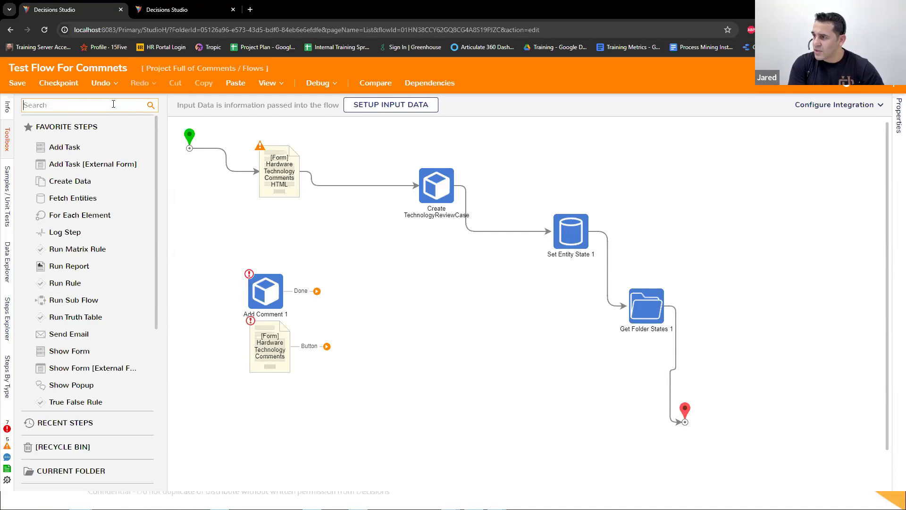
type("Fetch")
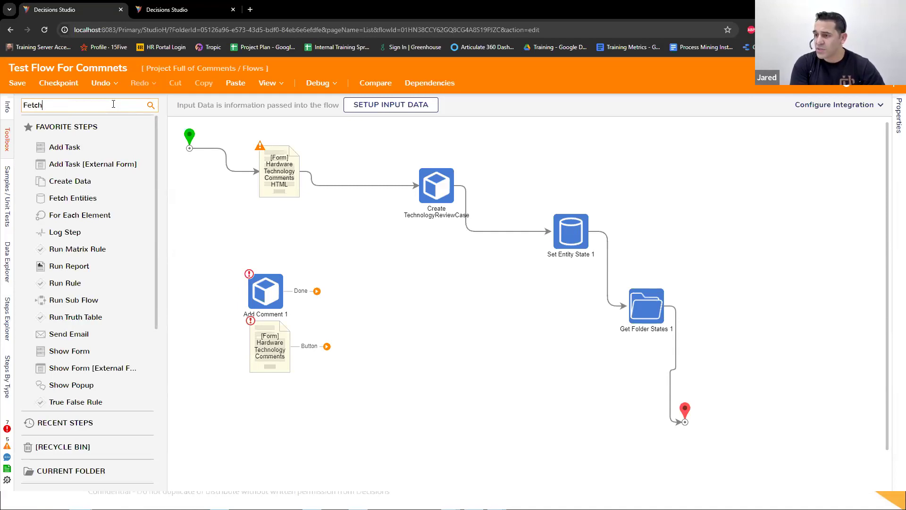
type(" Entities")
left_click_drag(62, 140, 448, 273)
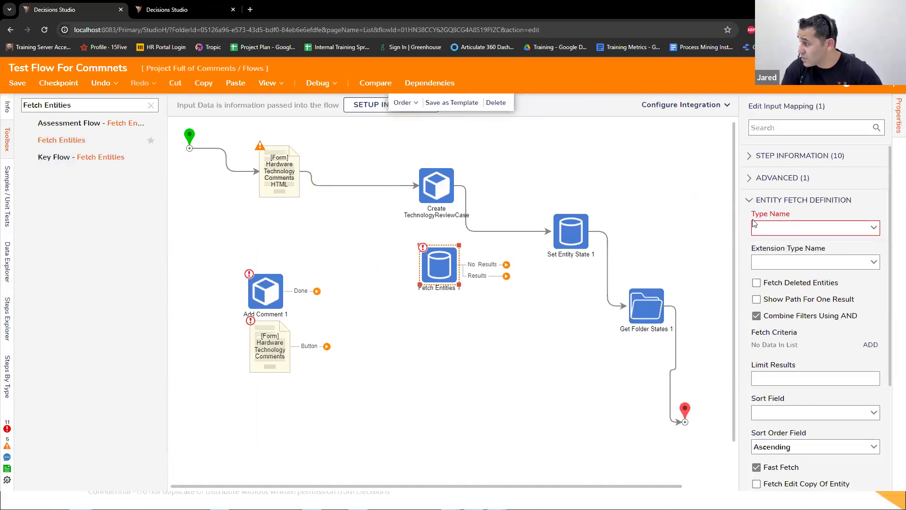
Step: Set the Type Name of the Fetch Entities step to Folder
left_click(874, 227)
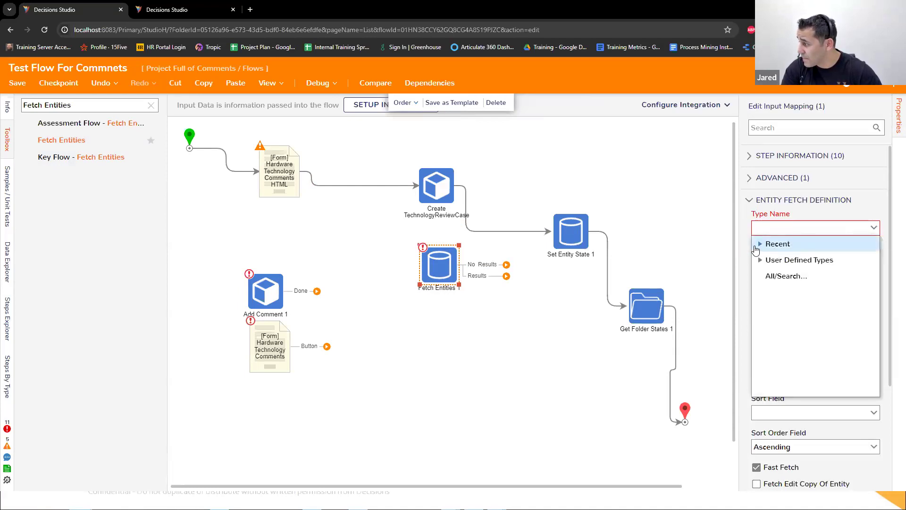
left_click(772, 228)
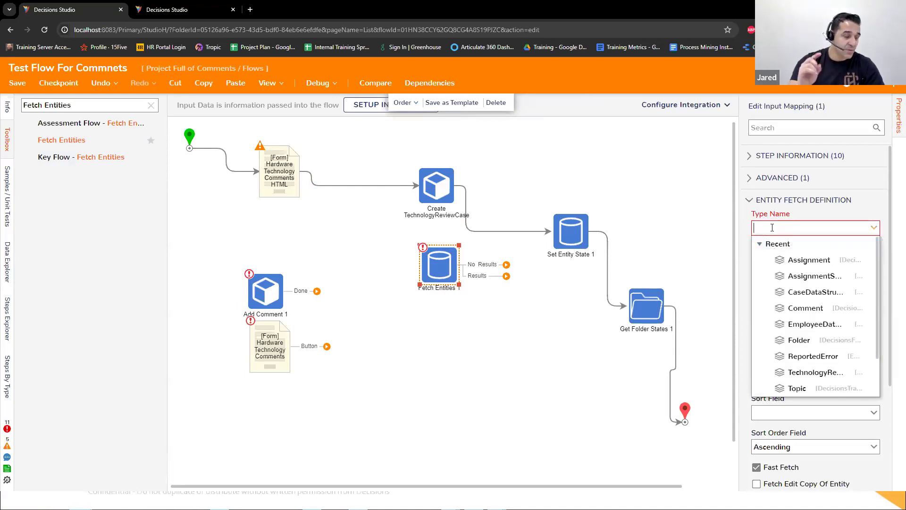
type("FOlder")
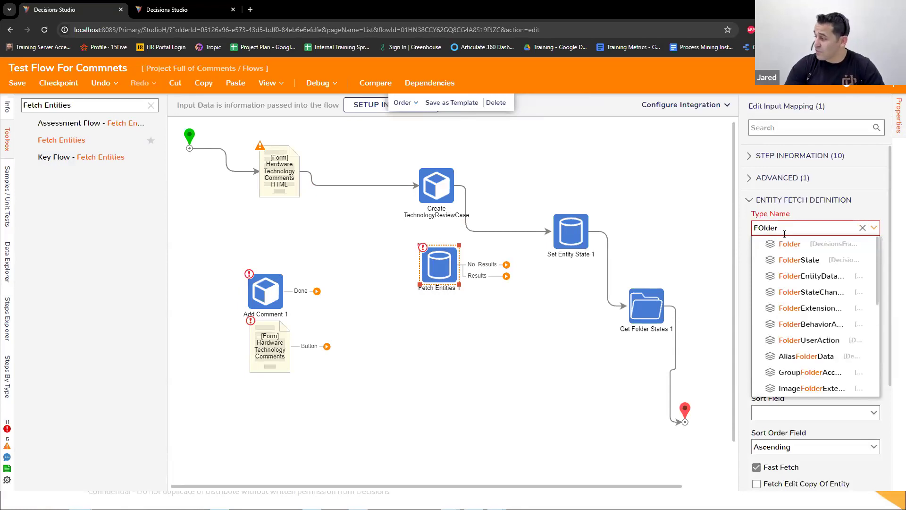
key("Return")
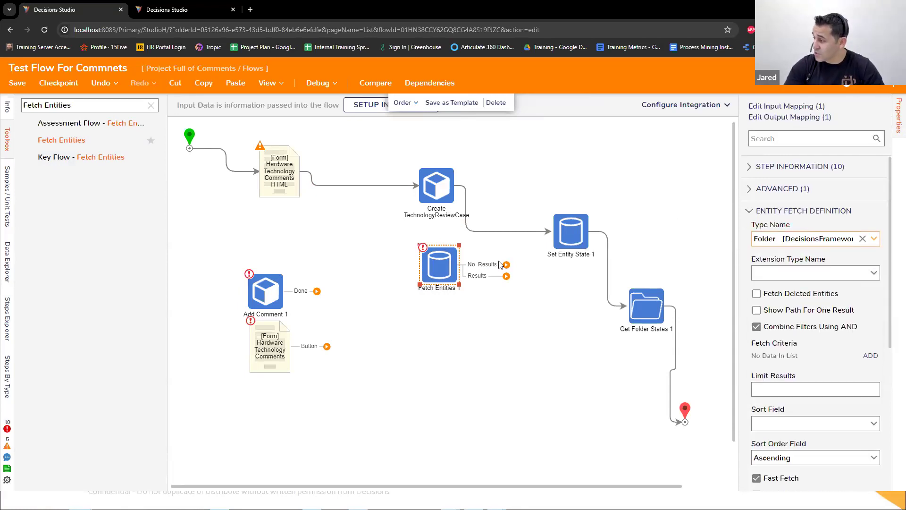
Step: Reroute the outgoing path of the Hardware Technology Comments HTML form from Create TechnologyReviewCase to Fetch Entities 1
left_click_drag(437, 264, 442, 273)
left_click(330, 186)
left_click_drag(336, 171, 426, 278)
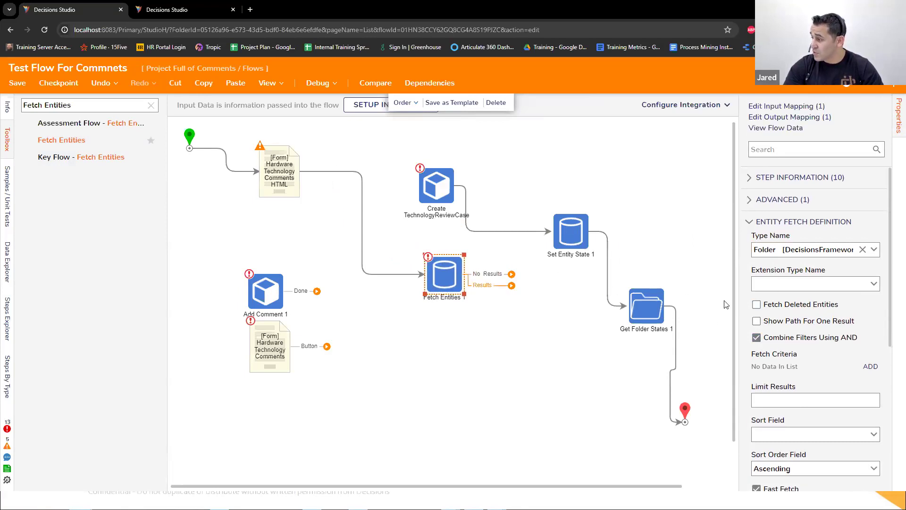
Step: Add a fetch criterion to Fetch Entities 1 on the folderID field with the Equals comparison
scroll(845, 331, "down", 3)
scroll(869, 318, "up", 2)
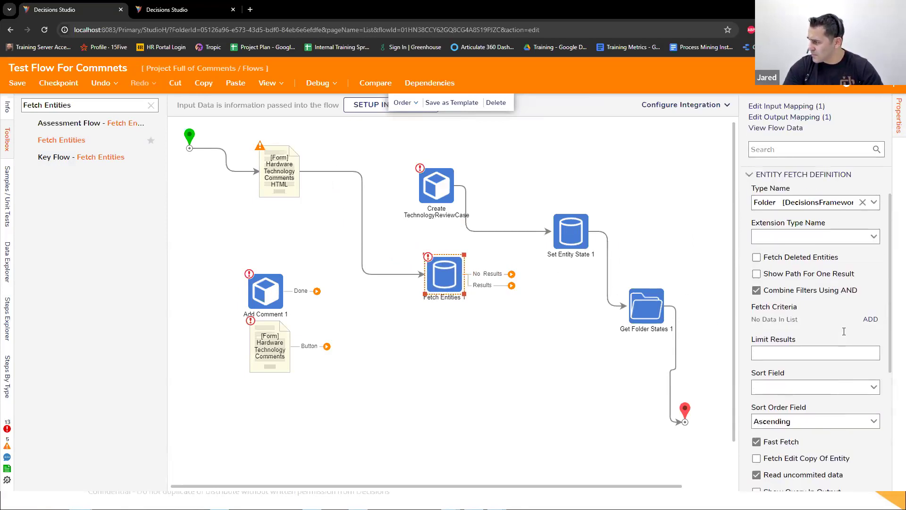
left_click(871, 319)
left_click(568, 174)
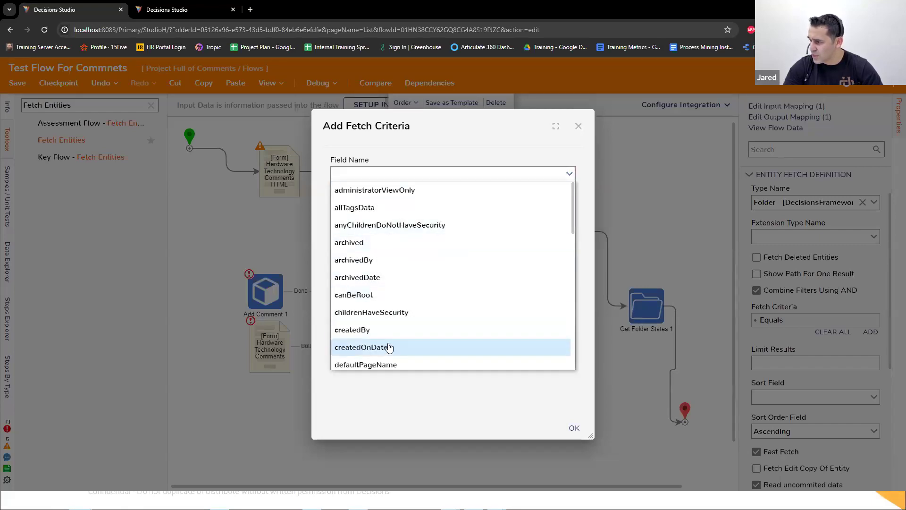
scroll(415, 323, "down", 3)
scroll(415, 323, "down", 1)
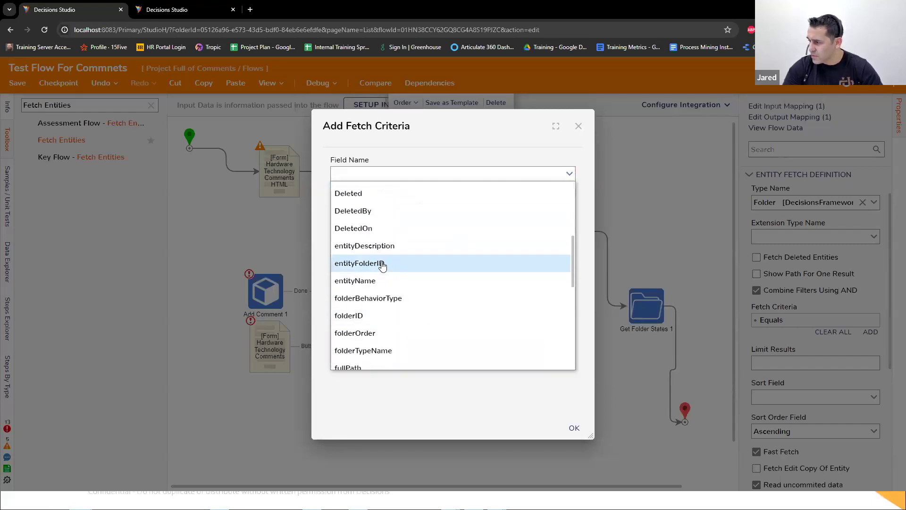
left_click(364, 314)
left_click(574, 427)
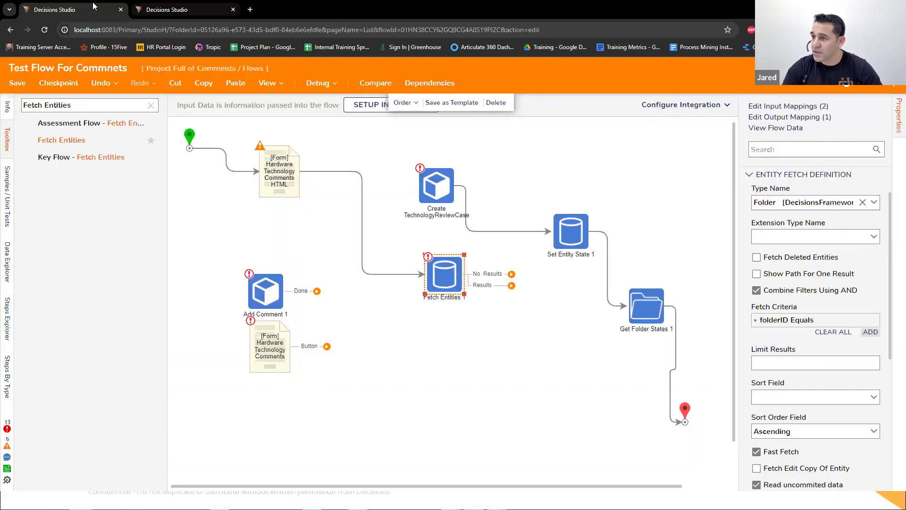
Step: In the project's Data folder, copy the TechnologyReviewCase ID of the data case dated 1/29/2024 12:14:32 PM
left_click(201, 10)
left_click(95, 249)
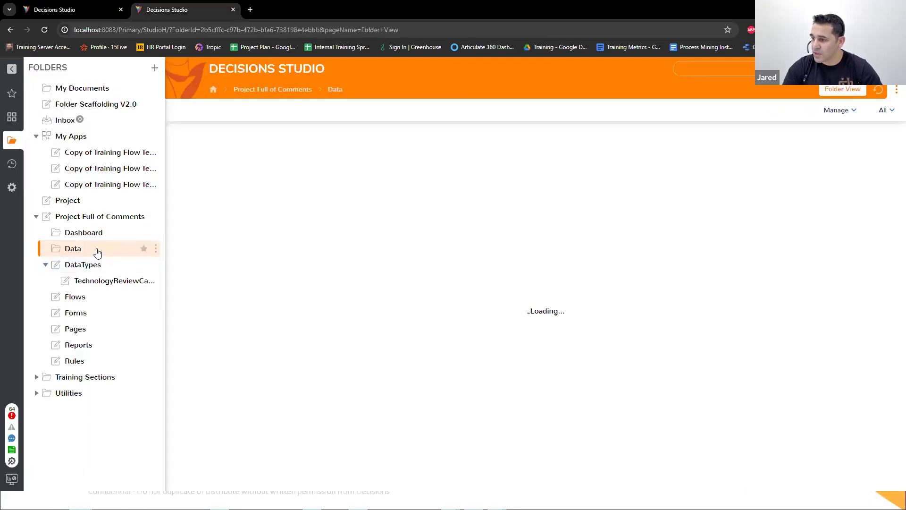
right_click(361, 318)
mouse_move(397, 338)
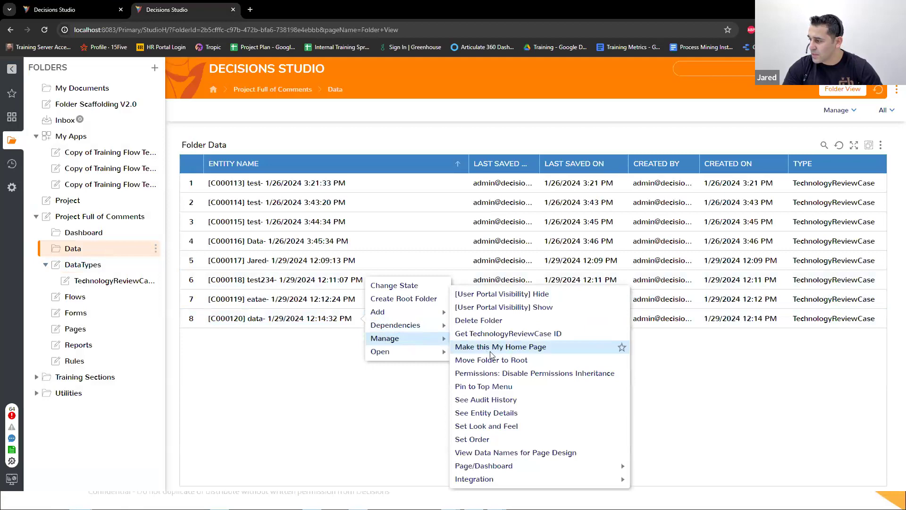
left_click(476, 332)
left_click(401, 307)
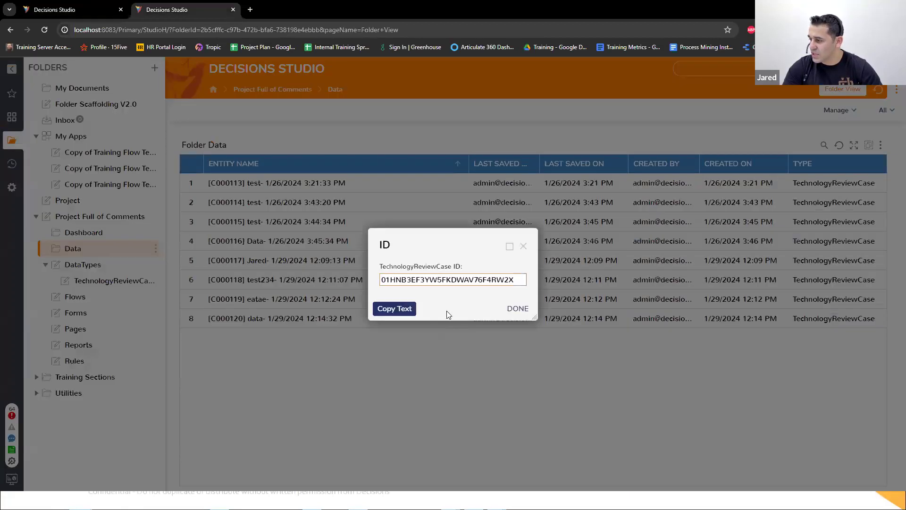
left_click(514, 309)
Step: Back in the flow designer, set the folder ID input of Fetch Entities 1 to a constant holding the copied case ID
key("ctrl+Tab")
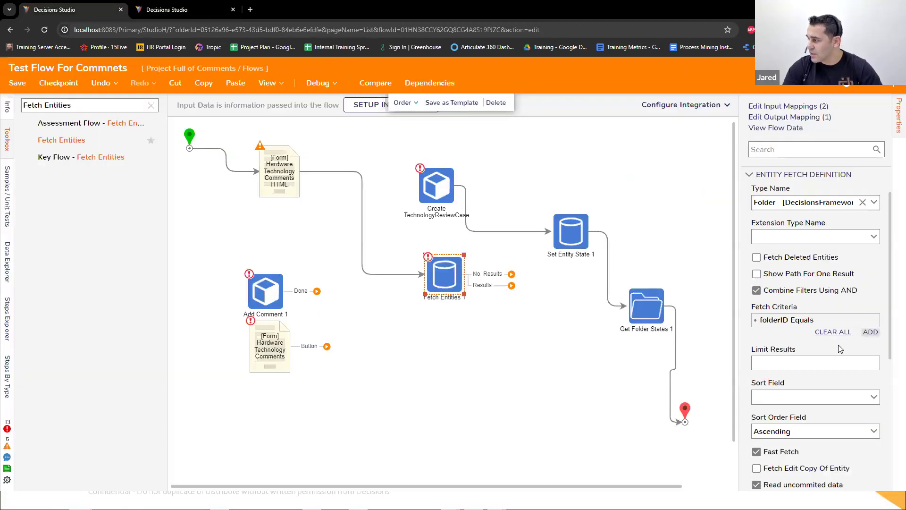
scroll(835, 340, "down", 5)
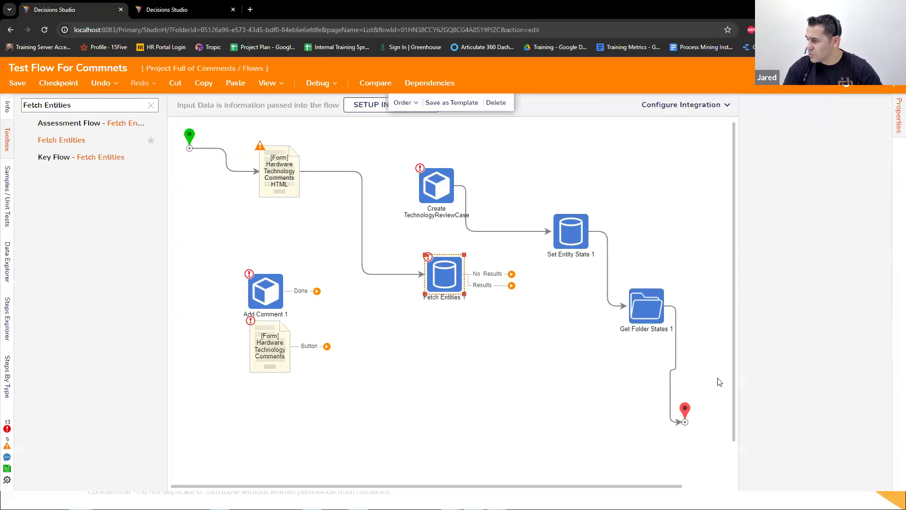
scroll(798, 411, "down", 5)
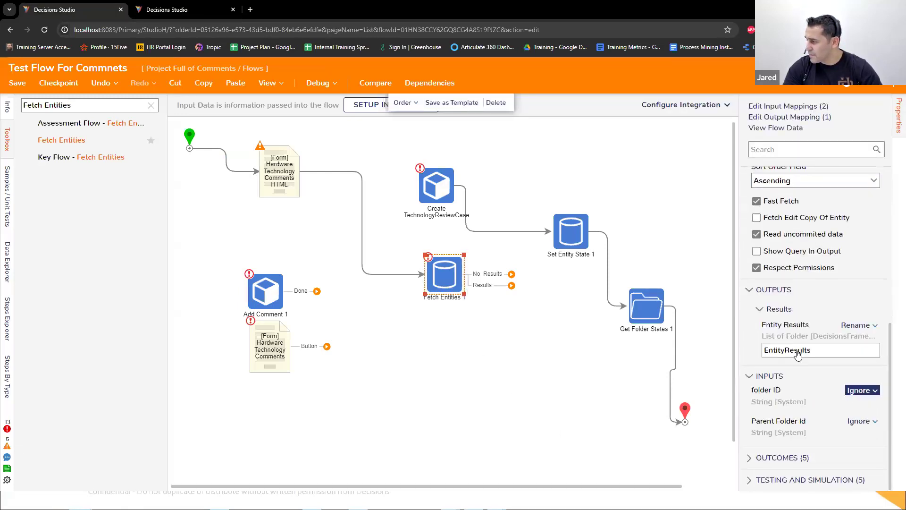
left_click(798, 355)
left_click(798, 413)
key("ctrl+v")
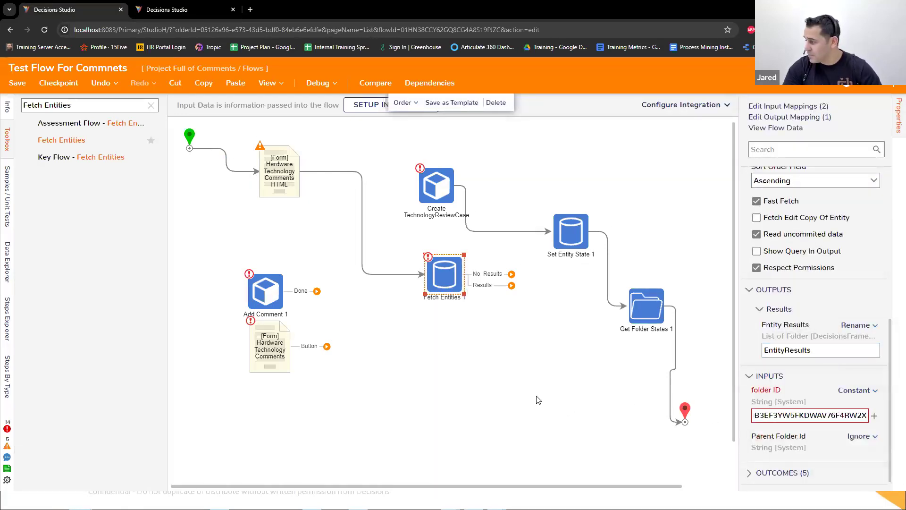
left_click(528, 384)
Step: Connect the Results path of Fetch Entities 1 to the end step, and debug the flow, dismissing the run form
left_click_drag(491, 284, 685, 421)
left_click(318, 82)
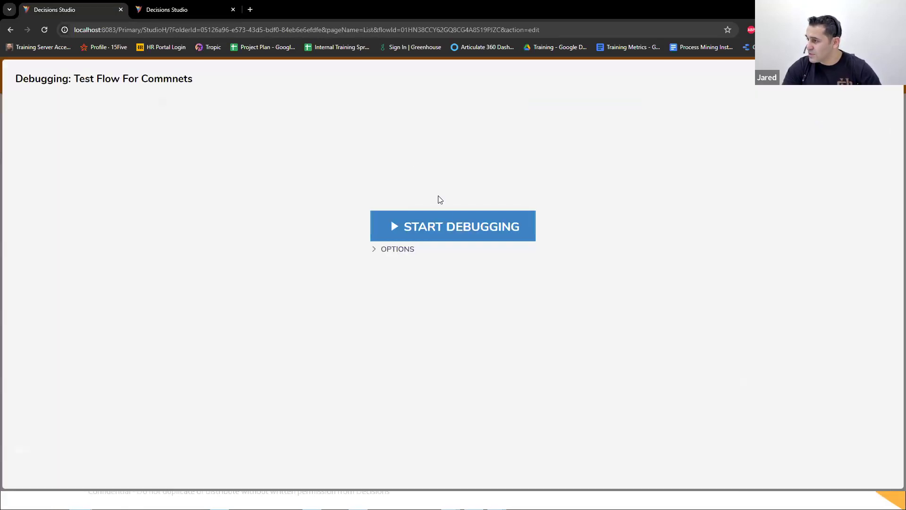
left_click(439, 224)
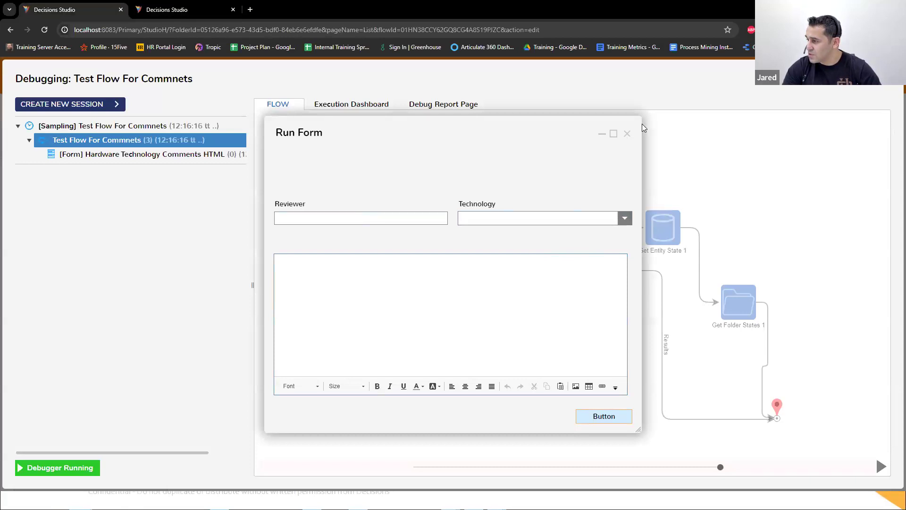
left_click(627, 134)
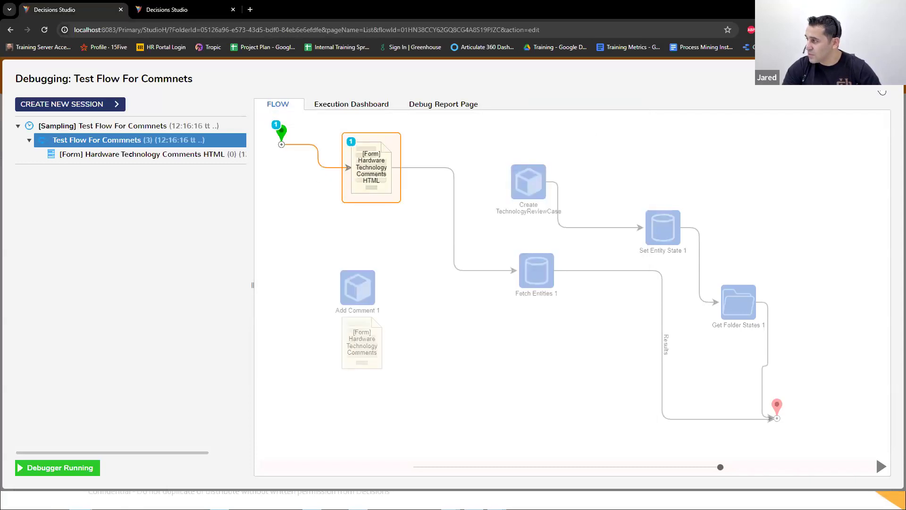
left_click(882, 87)
Step: Connect the start step directly to Fetch Entities 1, bypassing the form, and debug the flow again
left_click(227, 153)
left_click_drag(225, 150, 428, 281)
left_click(314, 83)
left_click(519, 222)
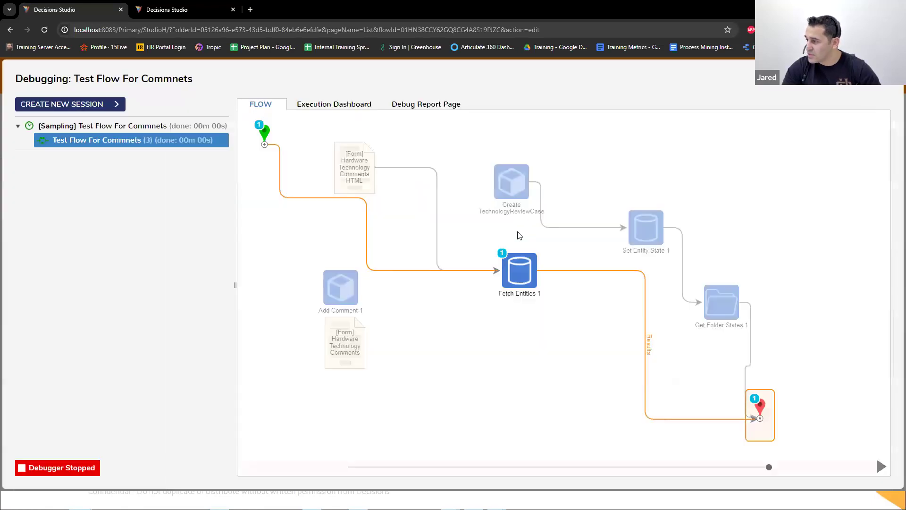
Step: Open the input/output data of the Fetch Entities 1 execution, check the folder's State value, and close the debugger
left_click(519, 267)
left_click(634, 288)
left_click(670, 293)
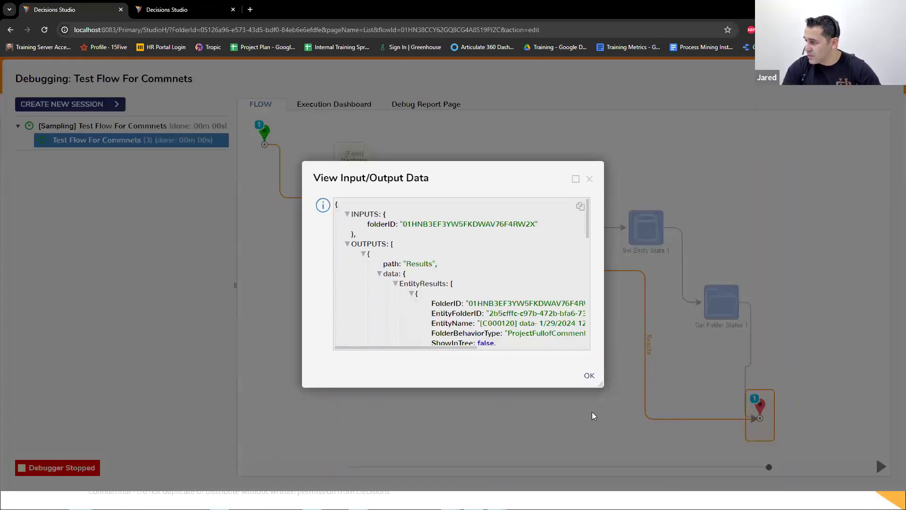
left_click_drag(600, 379, 786, 470)
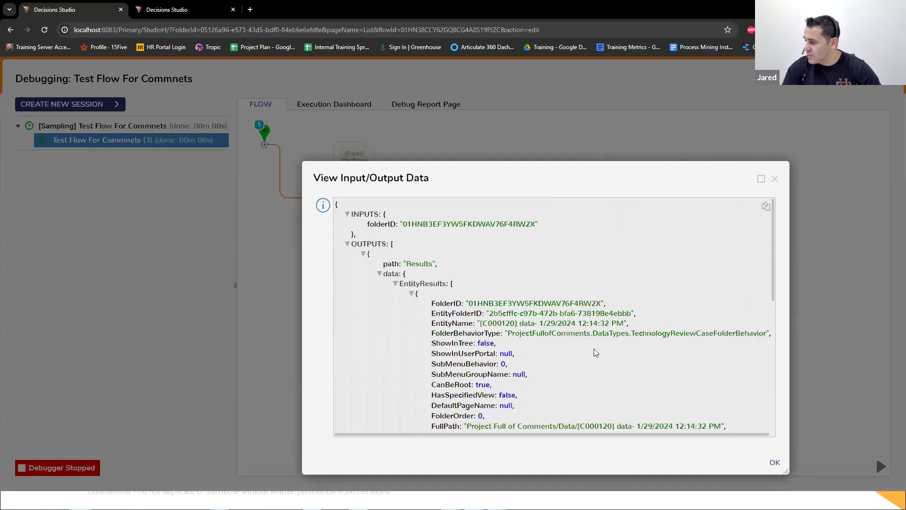
scroll(595, 352, "down", 6)
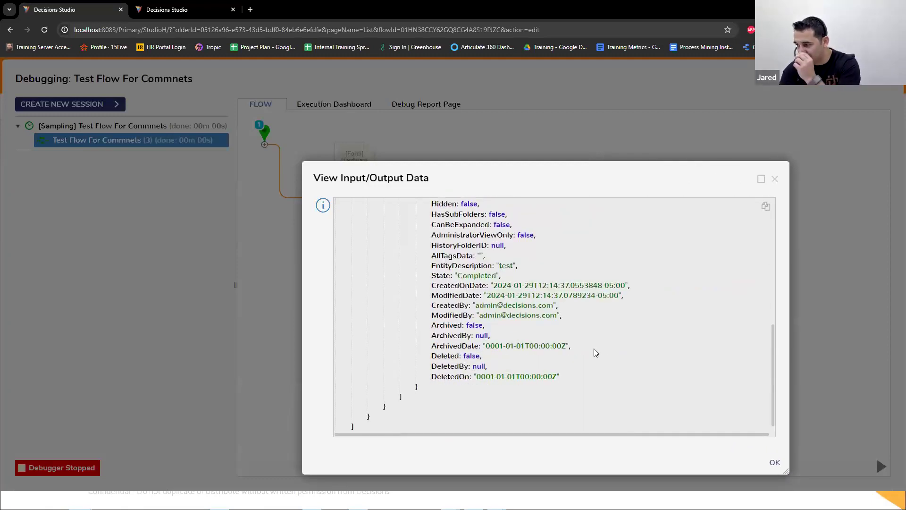
left_click_drag(454, 276, 497, 277)
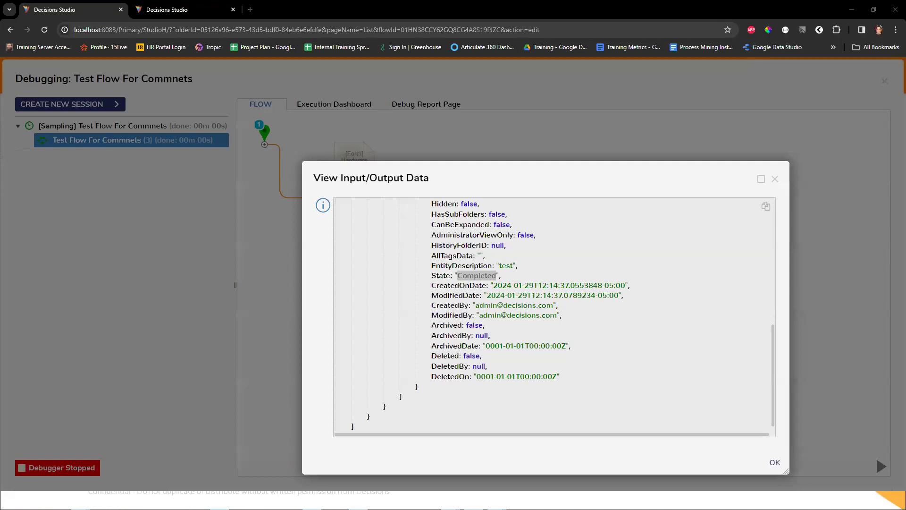
left_click(801, 162)
left_click(885, 81)
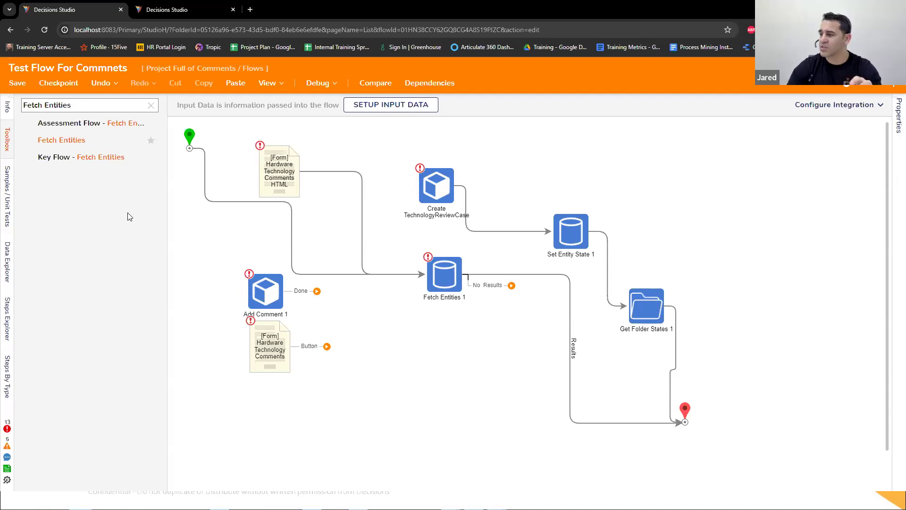
Step: Reconnect the start step to the Hardware Technology Comments HTML form instead of Fetch Entities 1, and save and close the flow
left_click(275, 171)
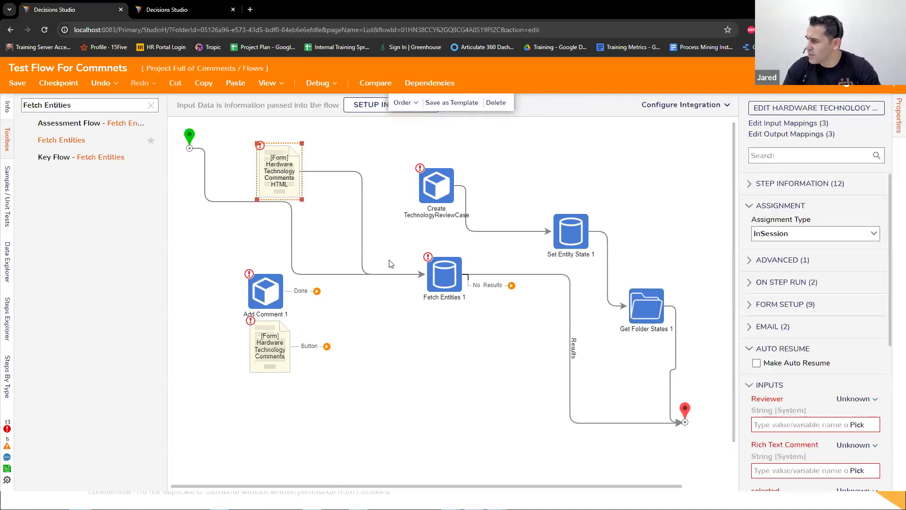
left_click(234, 204)
key("Delete")
left_click_drag(227, 148, 293, 181)
left_click(293, 181)
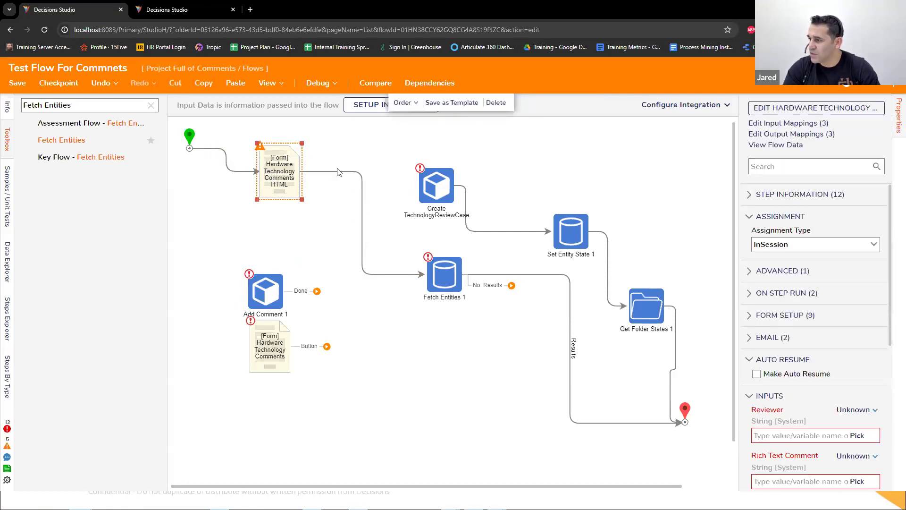
left_click(892, 71)
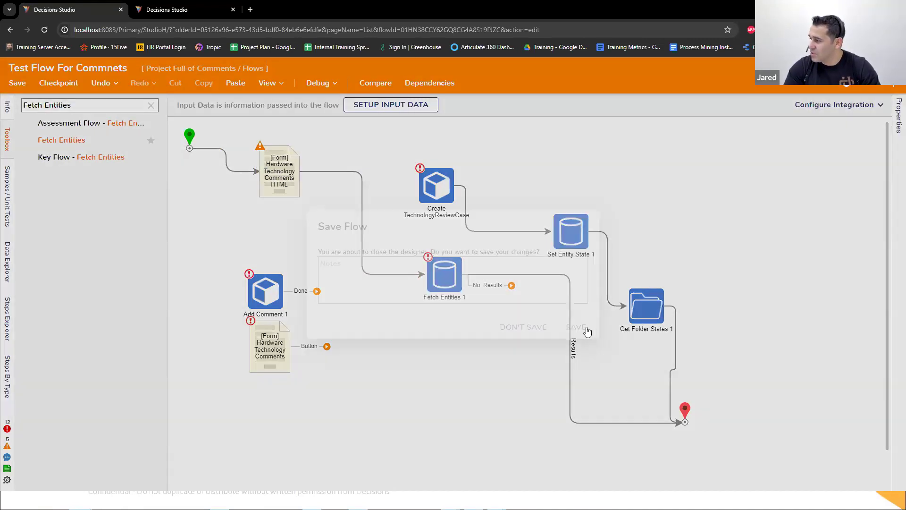
left_click(586, 329)
Step: Create a new Flow in the Flows folder named "data Repeater validatiosn"
left_click(198, 110)
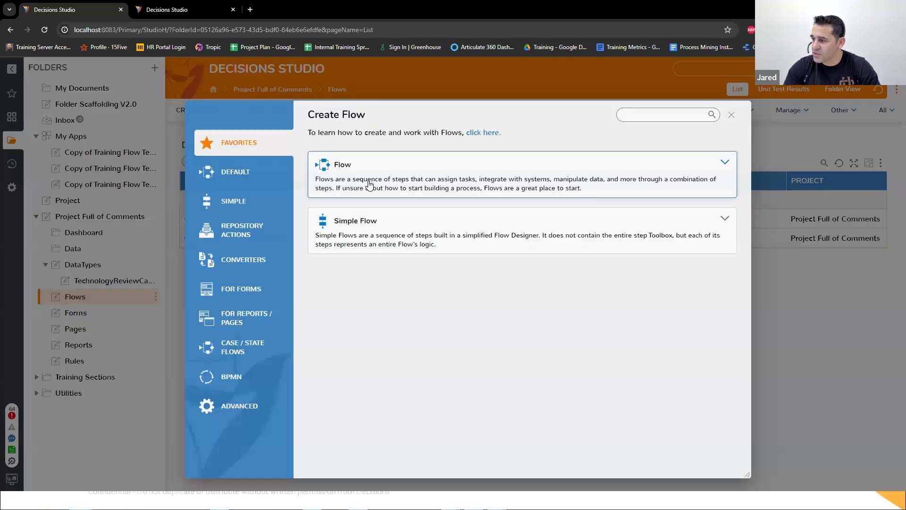
triple_click(373, 203)
type("dat")
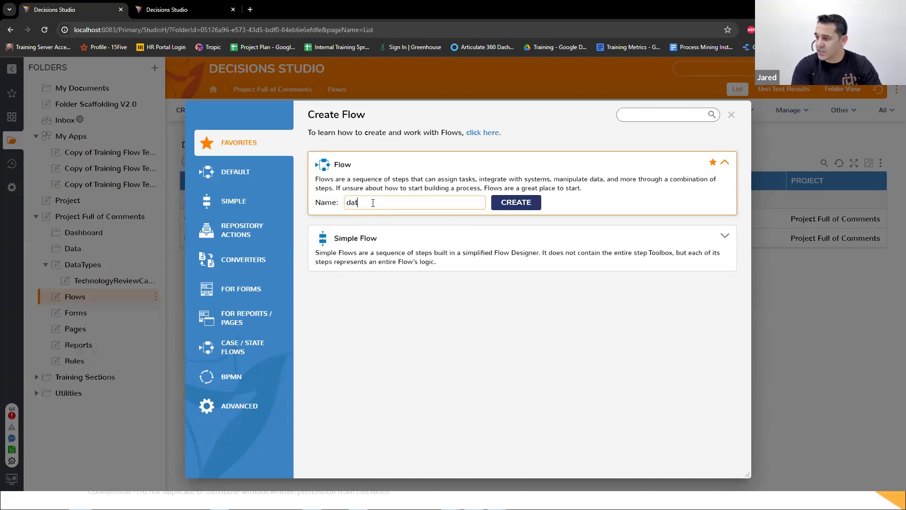
type("a Repea")
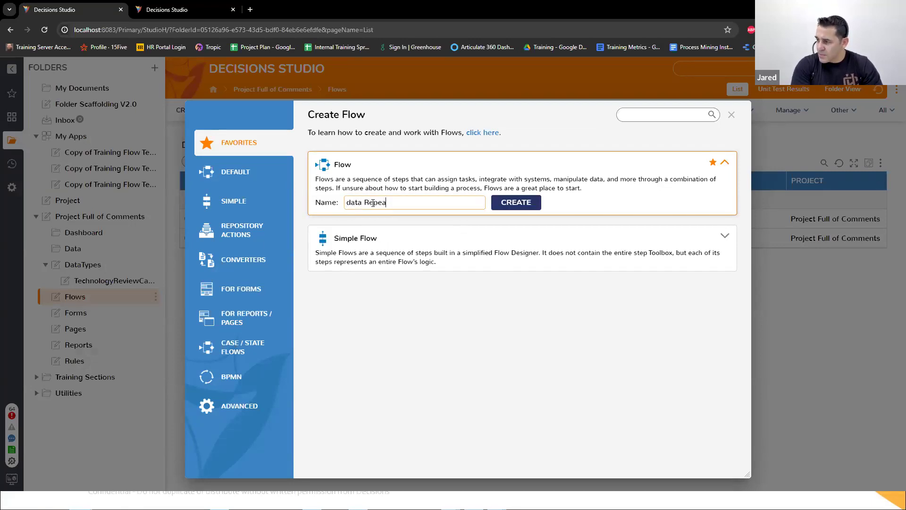
type("ters")
key("BackSpace")
key("BackSpace")
key("BackSpace")
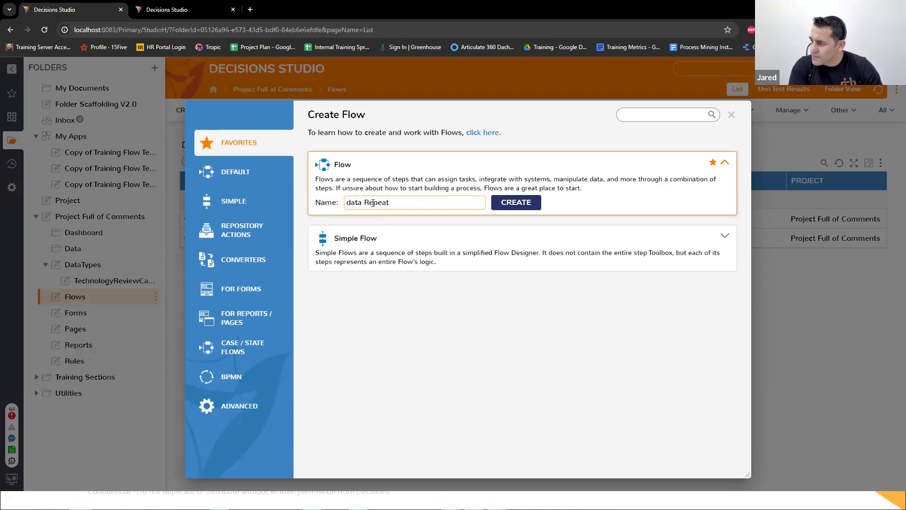
type("ter validatiosn")
key("Return")
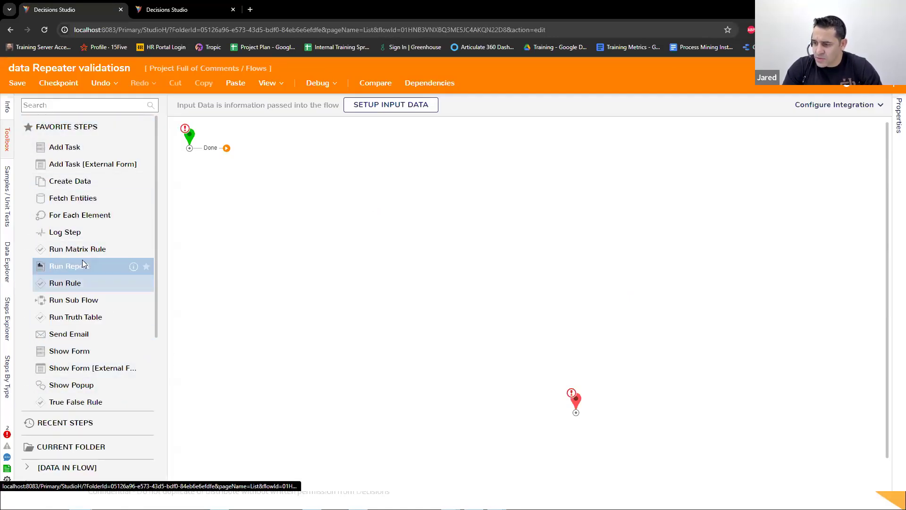
Step: Find the Show Form step and add it to the flow after the start step
left_click(71, 105)
type("Show form")
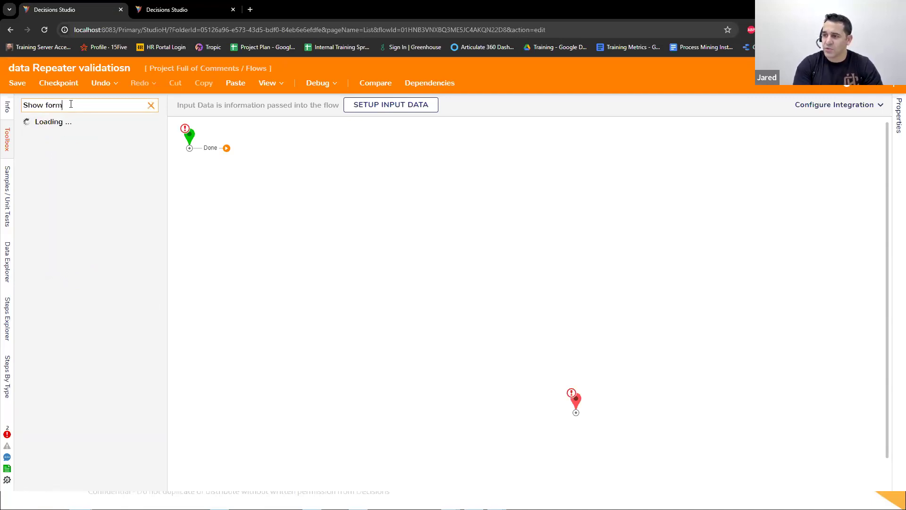
left_click_drag(56, 141, 307, 194)
Step: Assign the project's existing Edit Comments Form to the Show Form step and connect its Button path to the end step
left_click(817, 108)
left_click(538, 328)
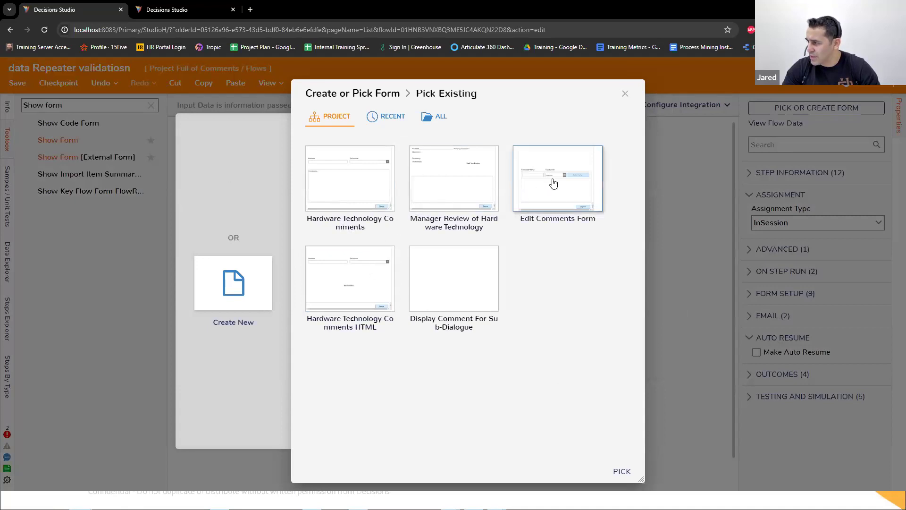
left_click(543, 164)
left_click(621, 470)
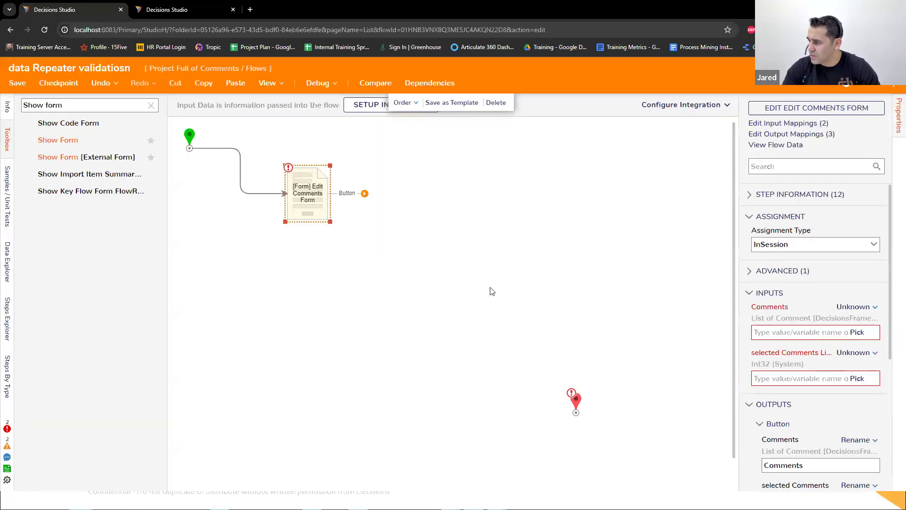
left_click_drag(296, 190, 391, 226)
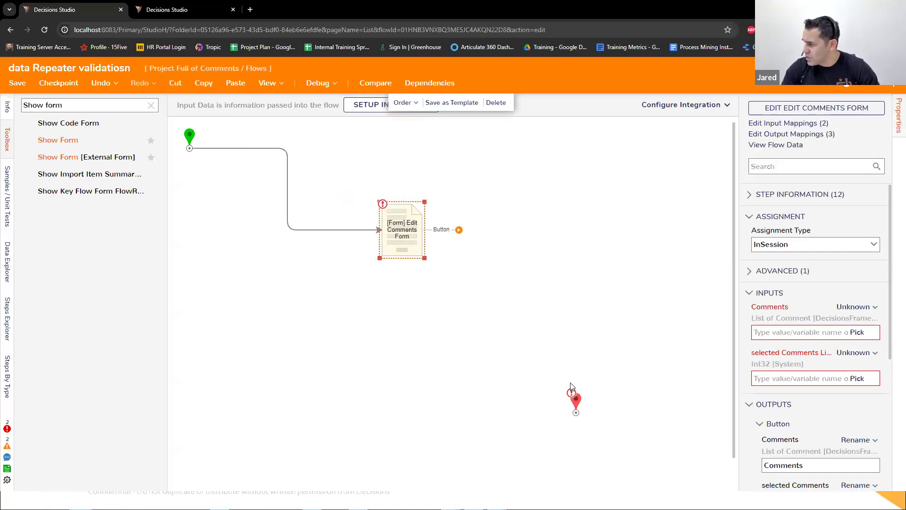
left_click_drag(458, 230, 581, 417)
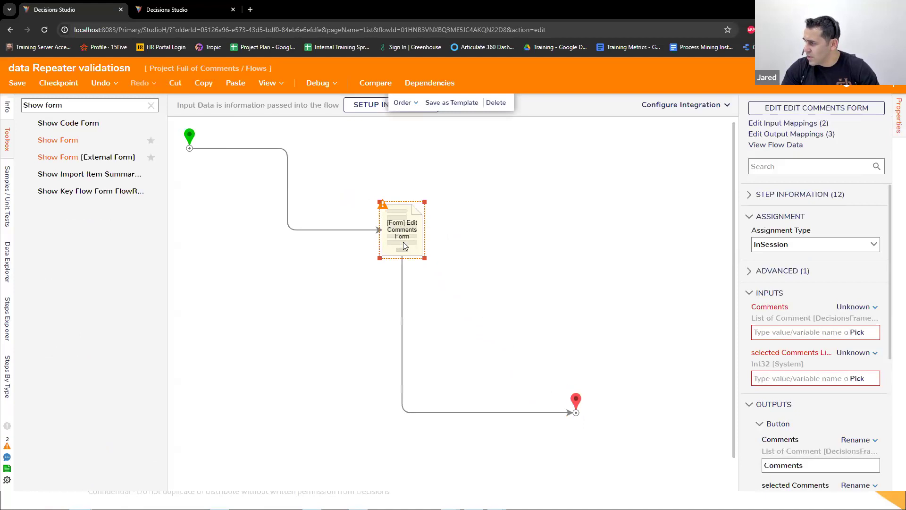
Step: Add a Fetch Entities step before the form, with Results leading to the form and No Results to the end step
double_click(59, 104)
key("ctrl+a")
type("Fet")
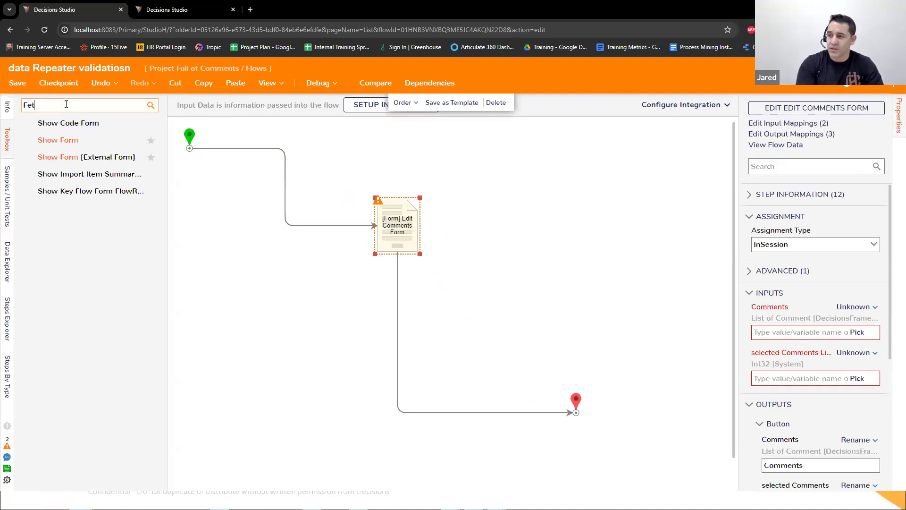
type("ch Entities")
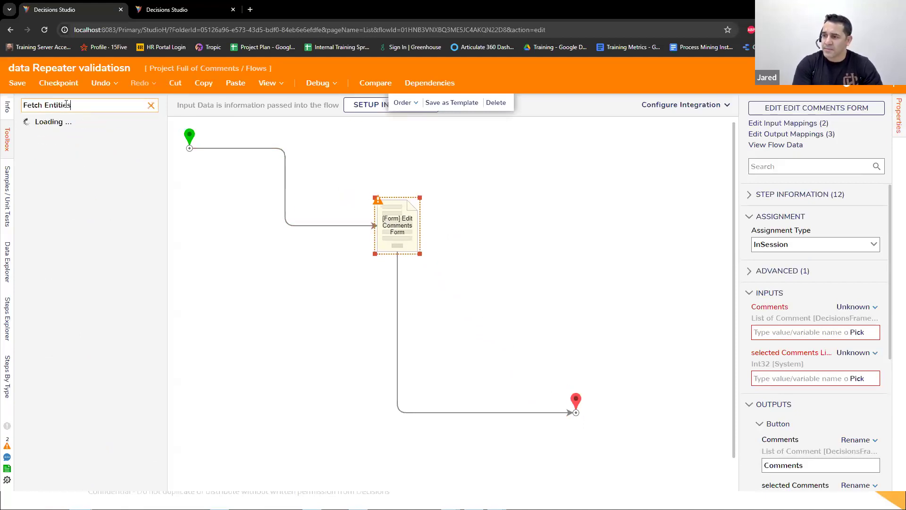
left_click_drag(64, 140, 262, 155)
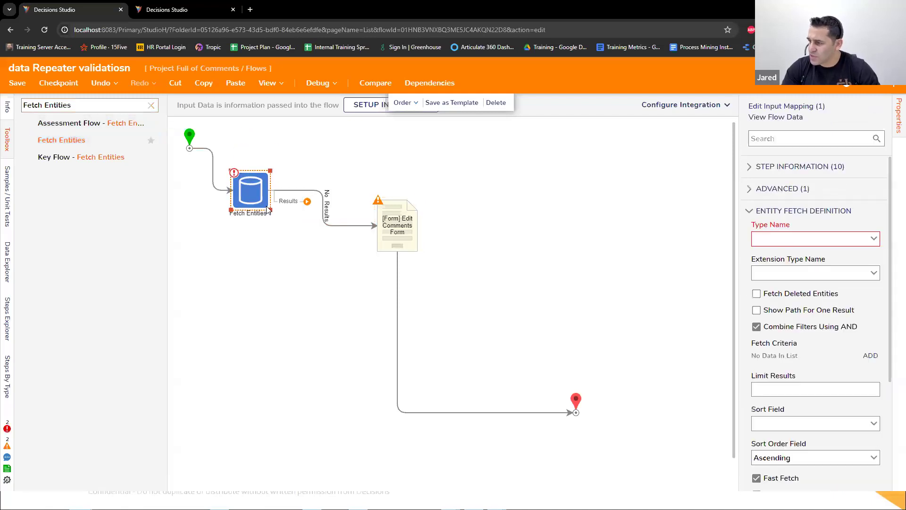
mouse_move(318, 190)
left_mouse_down()
mouse_move(585, 425)
mouse_move(354, 218)
mouse_move(405, 202)
mouse_move(429, 171)
left_mouse_up()
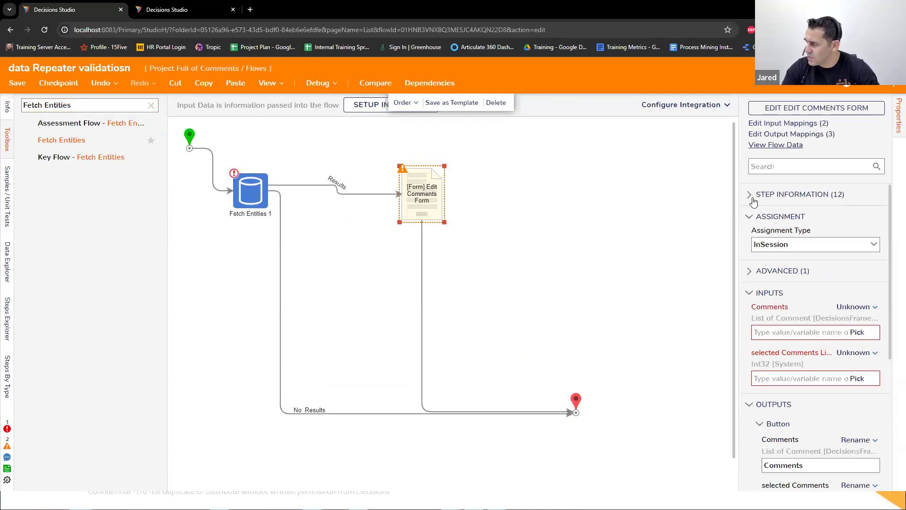
Step: Set the Type Name of the Fetch Entities step to Comment
left_click(250, 196)
left_click(790, 238)
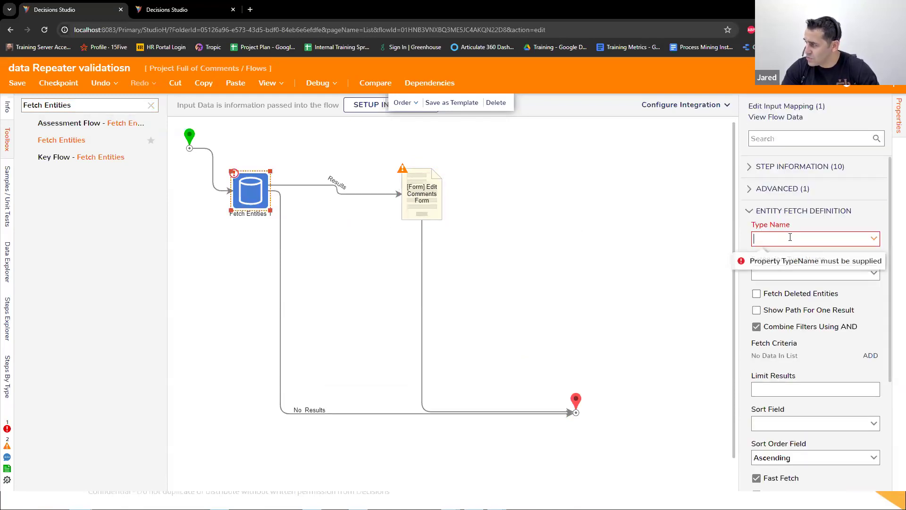
type("Copo")
key("BackSpace")
key("BackSpace")
type("mment")
left_click(796, 254)
Step: Set the Parent Folder Id of Fetch Entities to a constant, the Data folder under Project Full of Comments
scroll(838, 418, "down", 3)
left_click(838, 419)
left_click(839, 434)
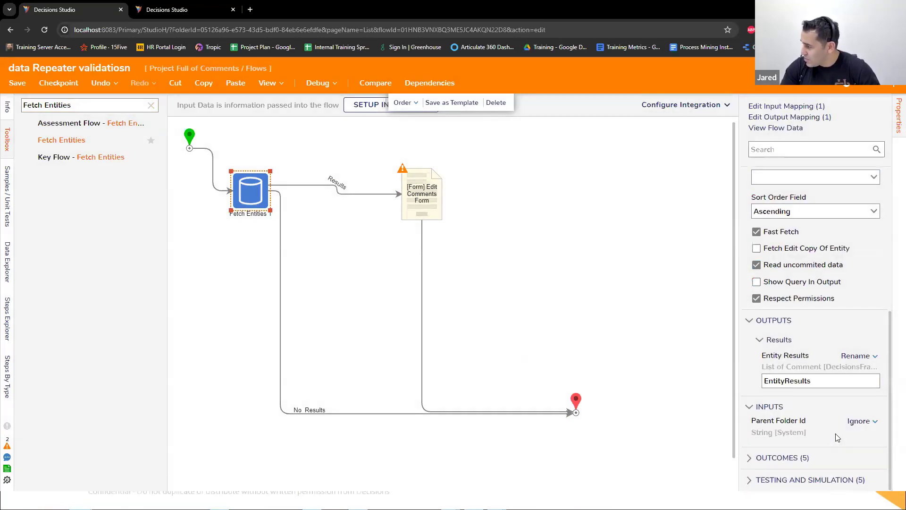
left_click(870, 459)
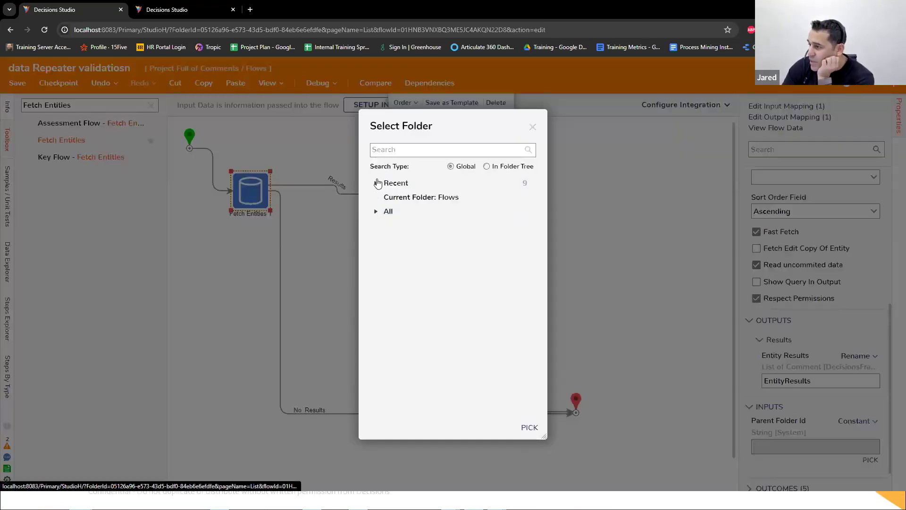
left_click(376, 183)
left_click(400, 213)
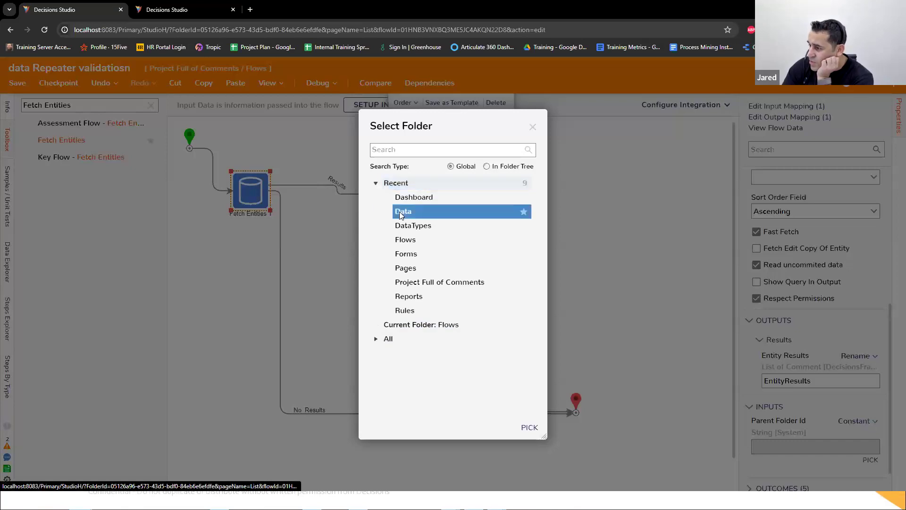
left_click(384, 339)
left_click(396, 354)
left_click(401, 397)
left_click(387, 354)
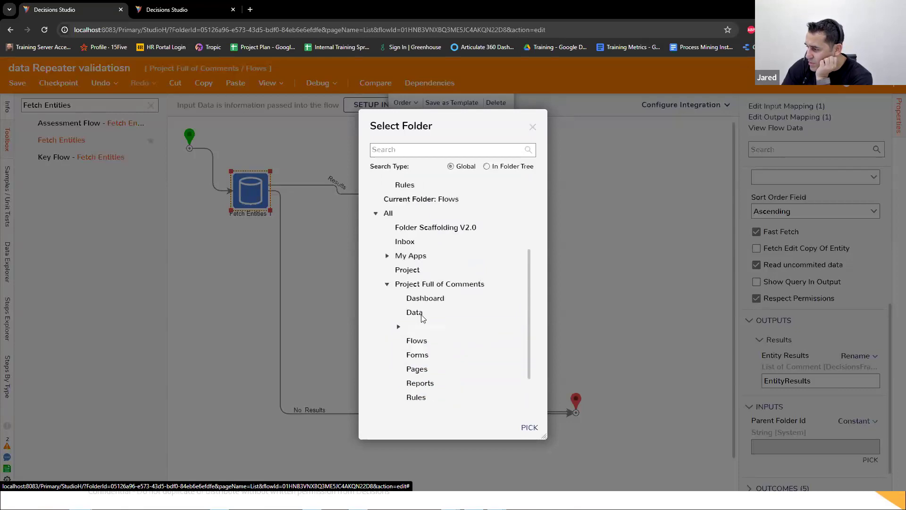
left_click(419, 312)
left_click(528, 427)
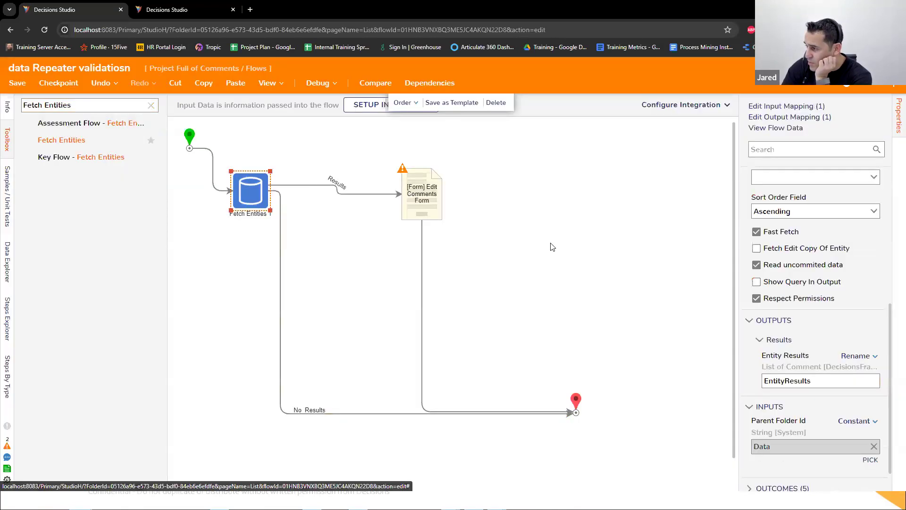
Step: Map the Comments input of the Edit Comments Form step to EntityResults from the flow
left_click(437, 208)
left_click(854, 310)
left_click(793, 277)
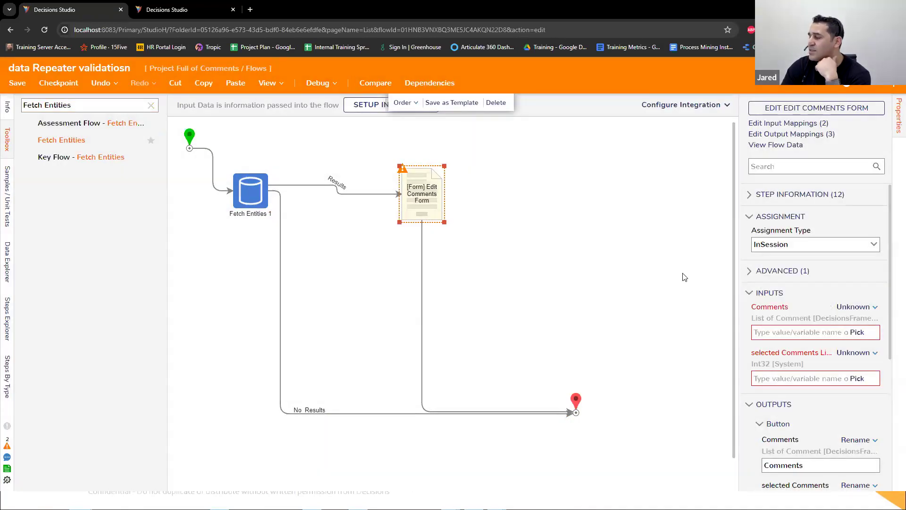
left_click(340, 218)
left_click(668, 475)
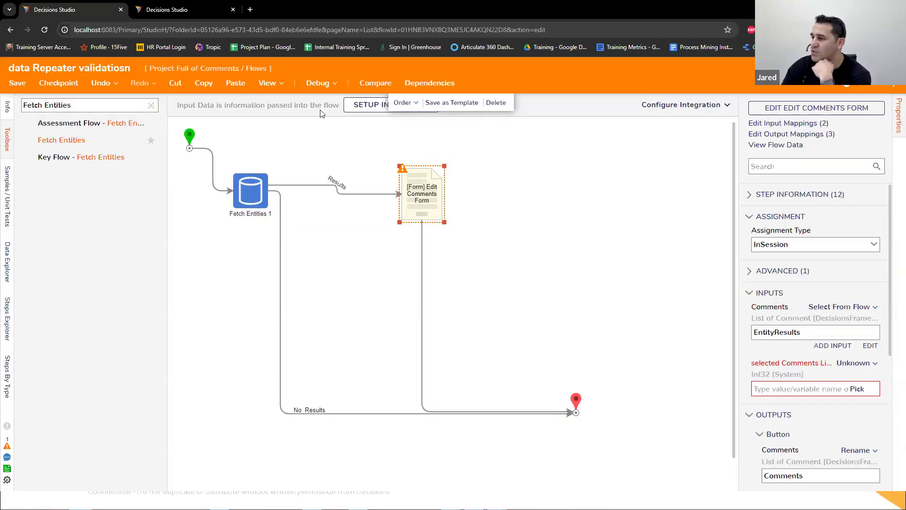
Step: Debug the flow, look through the comment rows in the run form, and close the form and the debugger
left_click(318, 84)
left_click(483, 229)
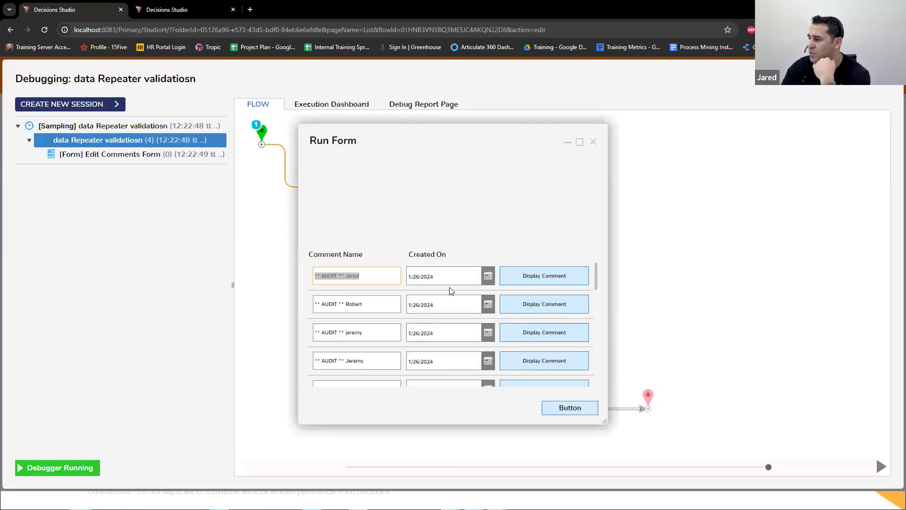
scroll(452, 293, "down", 5)
scroll(451, 289, "up", 4)
left_click(593, 142)
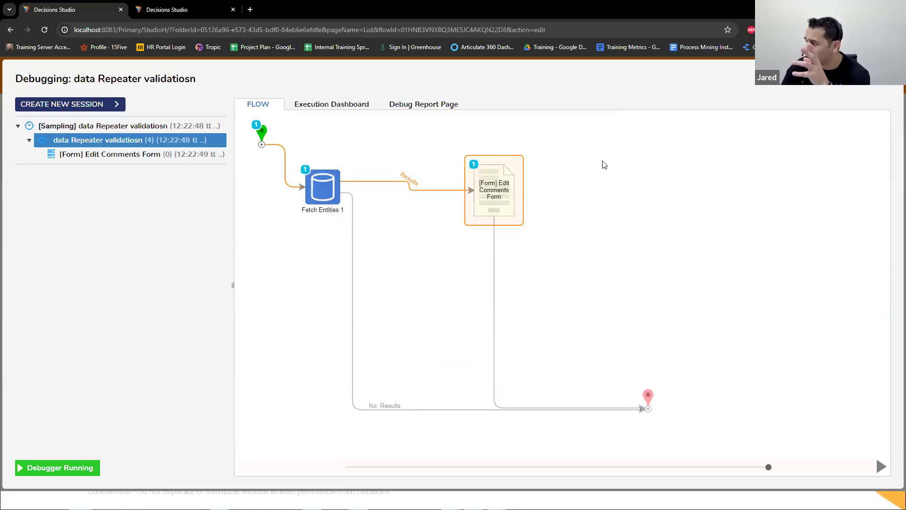
key("Escape")
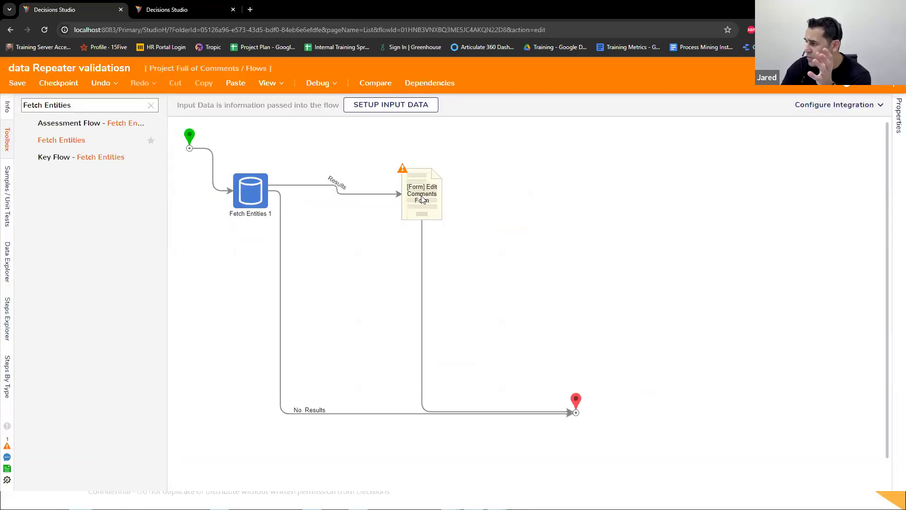
Step: Open the Edit Comments Form for editing and move the Comment Name and Created On labels to the form's top edge
left_click(422, 199)
double_click(422, 199)
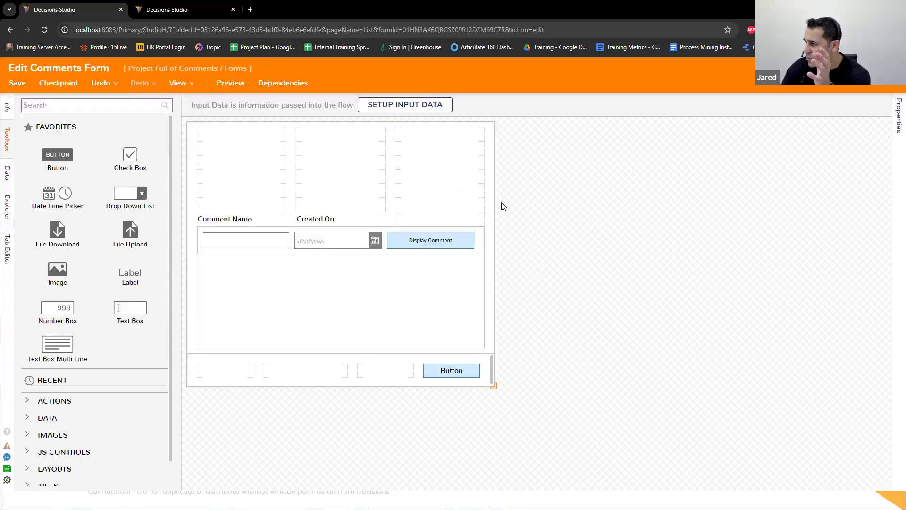
left_click(333, 222)
left_click_drag(246, 220, 237, 136)
left_click_drag(319, 219, 334, 135)
left_click(338, 227)
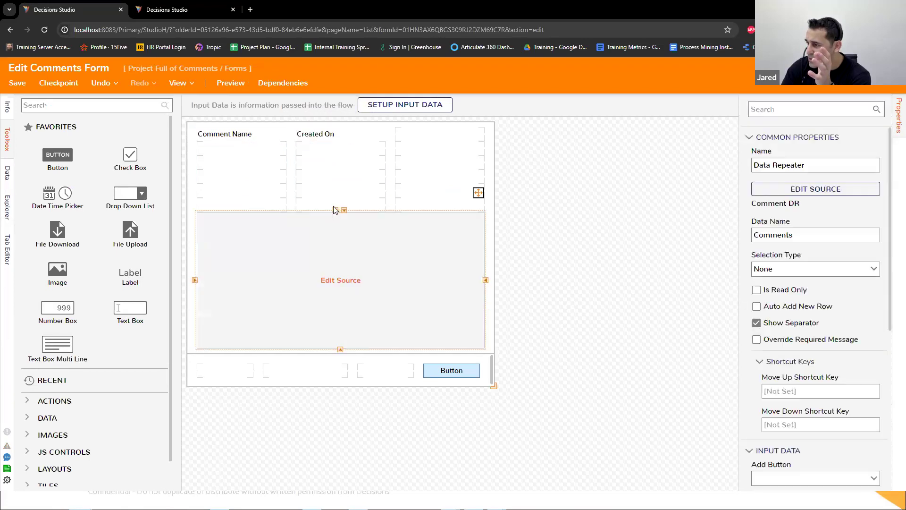
Step: Extend the Data Repeater upward to just below the Comment Name and Created On labels
left_click(337, 215)
left_click(337, 248)
left_click(336, 210)
left_click(335, 196)
left_click(336, 182)
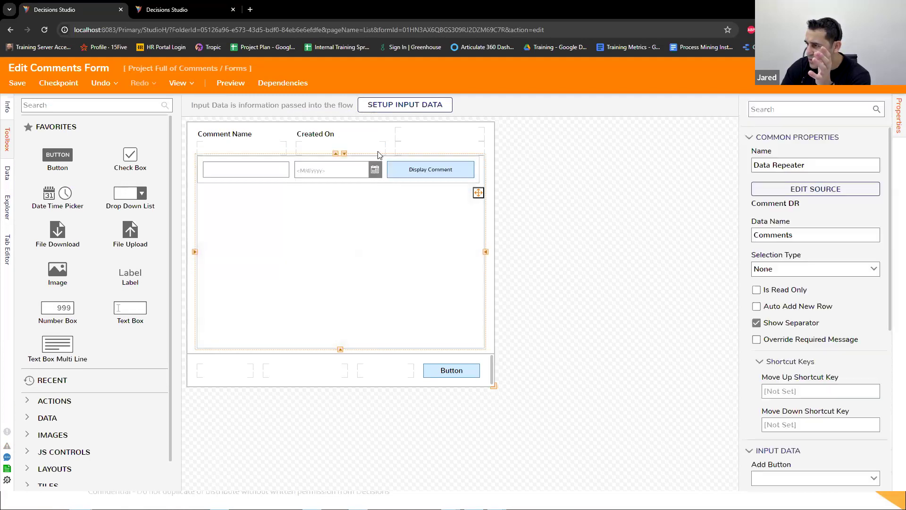
Step: Add an active form flow named "Validate DR Rows" to the form and enable Run at Startup
left_click(733, 269)
scroll(785, 278, "down", 10)
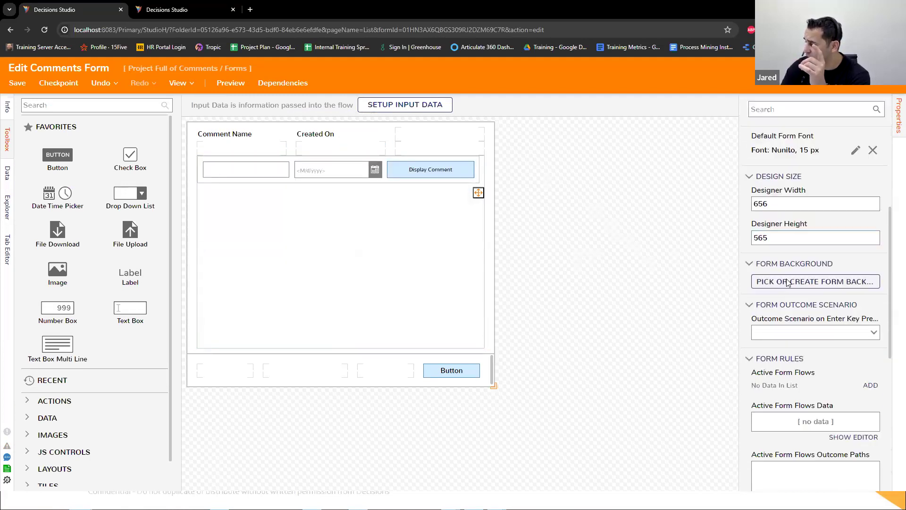
left_click(871, 243)
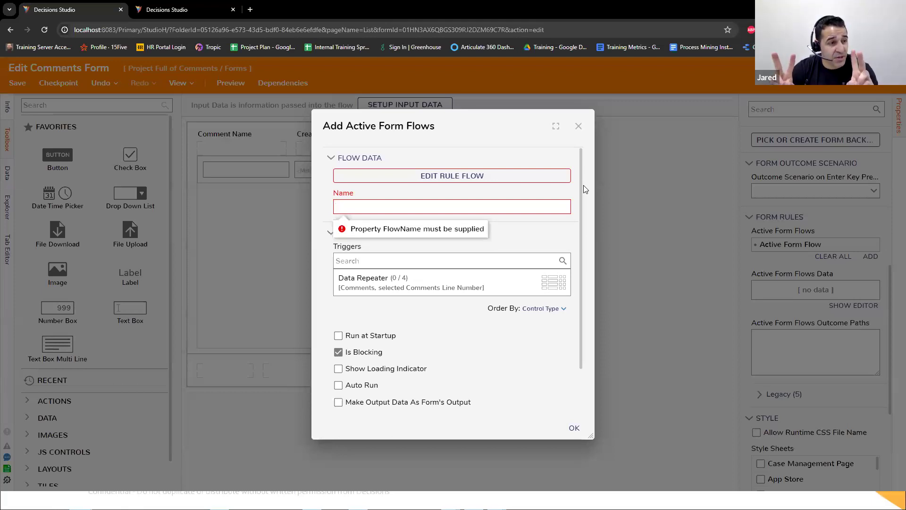
left_click(553, 207)
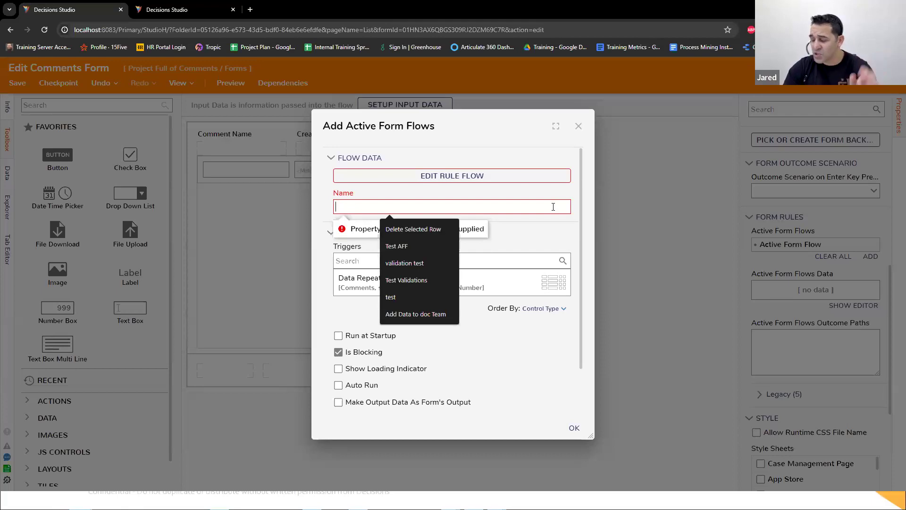
type("Vali")
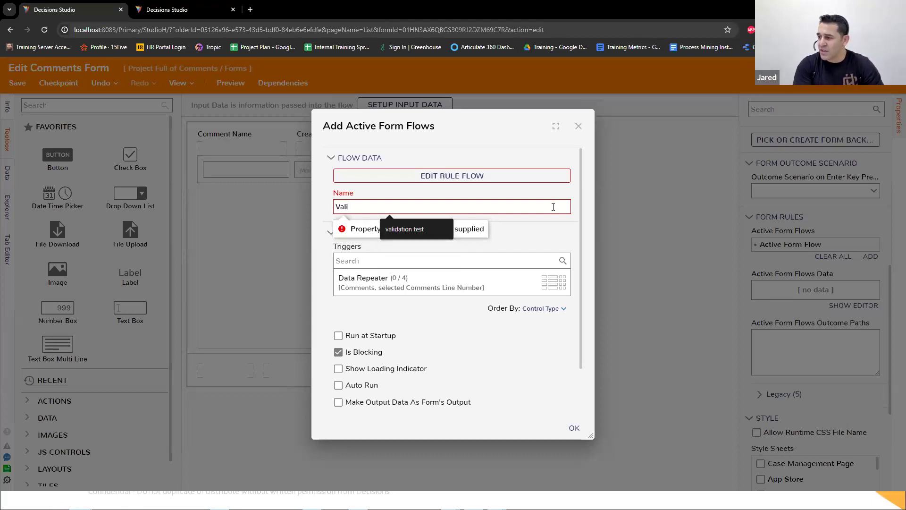
type("date DR Rows")
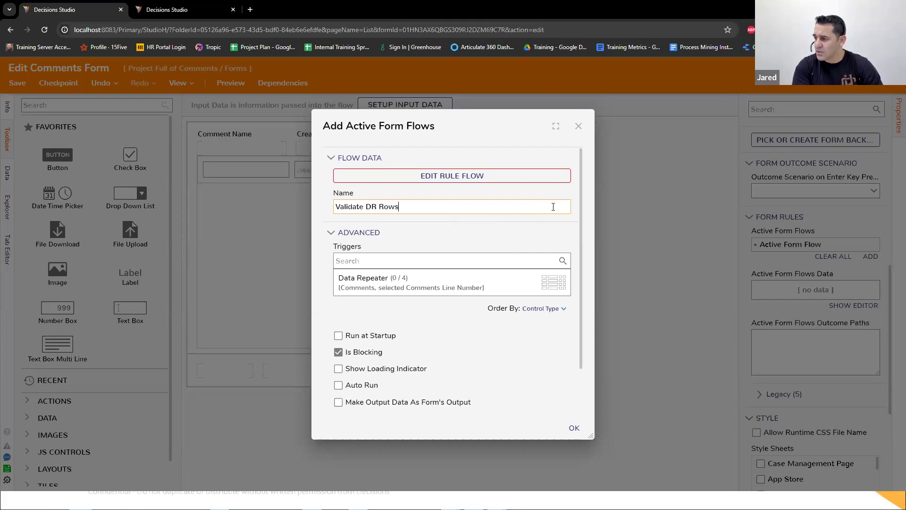
left_click(339, 336)
Step: Open the active form flow's rule flow for editing and move its End step farther away from the Start step
left_click(447, 177)
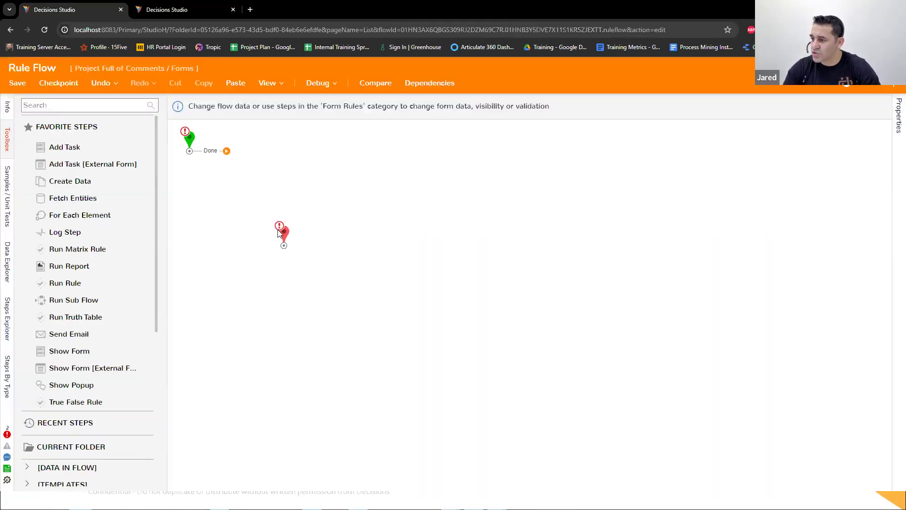
left_click(282, 234)
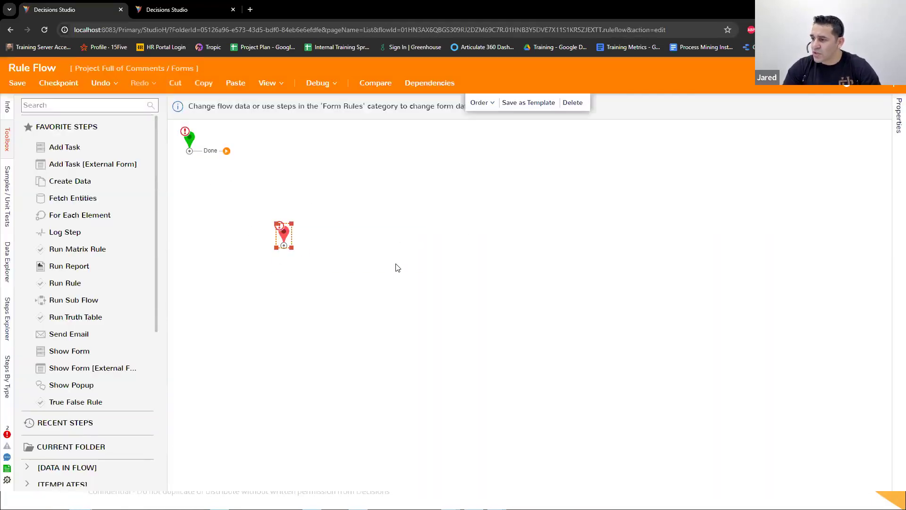
left_click_drag(282, 233, 393, 251)
Step: Add a Run Flows for List step connected to the Start step and space it apart from the End step
left_click(82, 106)
type("Run Flows For IST")
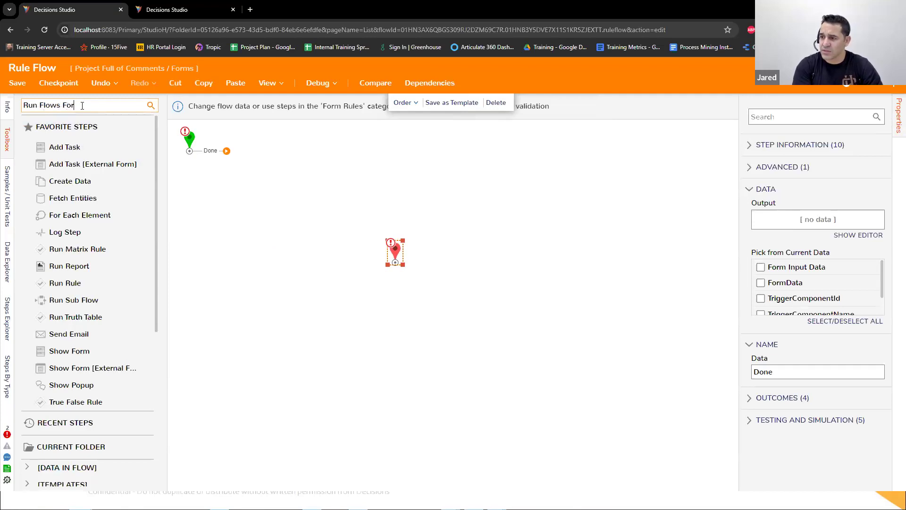
key("BackSpace")
key("BackSpace")
key("BackSpace")
type("List")
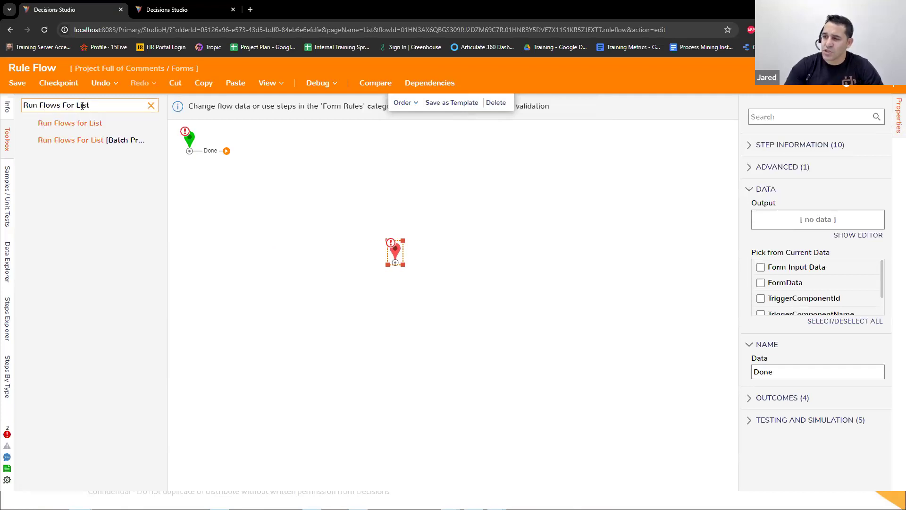
left_click_drag(96, 123, 276, 189)
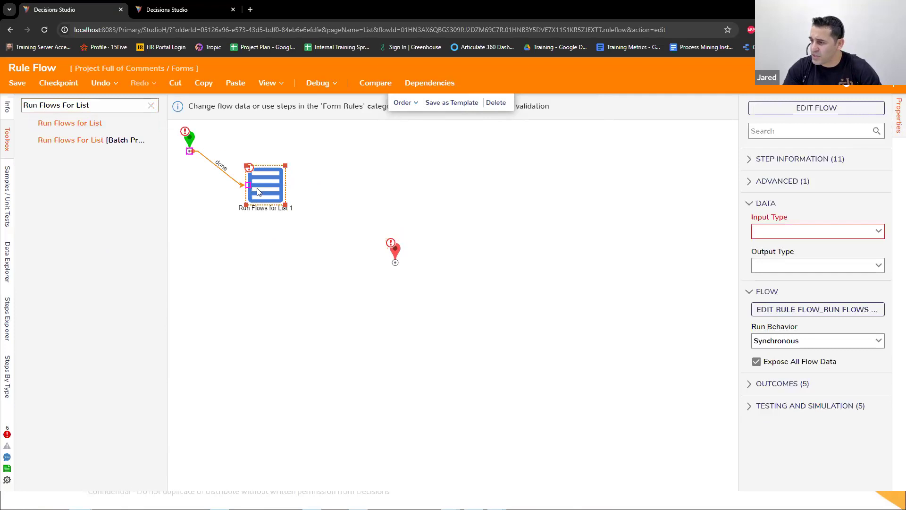
left_click_drag(397, 255, 414, 253)
left_click_drag(301, 203, 311, 211)
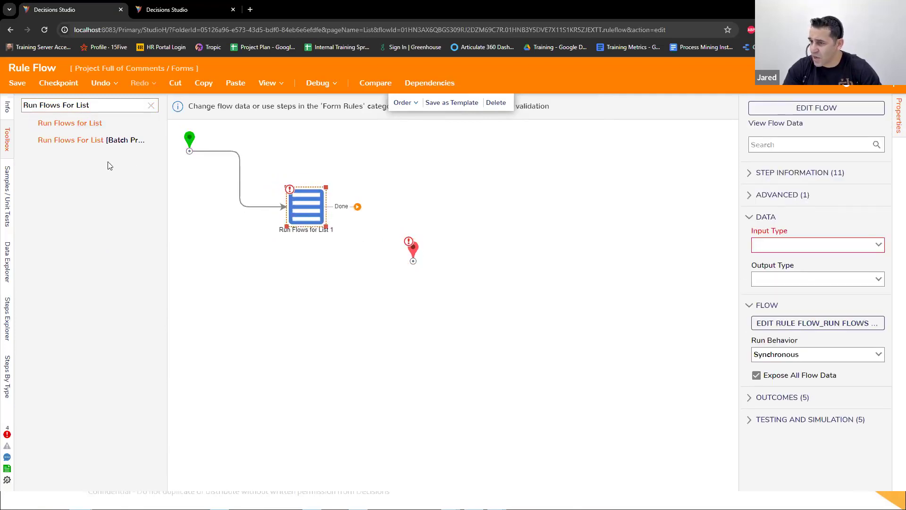
Step: Examine the DataRepeater fields under FormData in the rule flow's available data
left_click(7, 264)
left_click(31, 128)
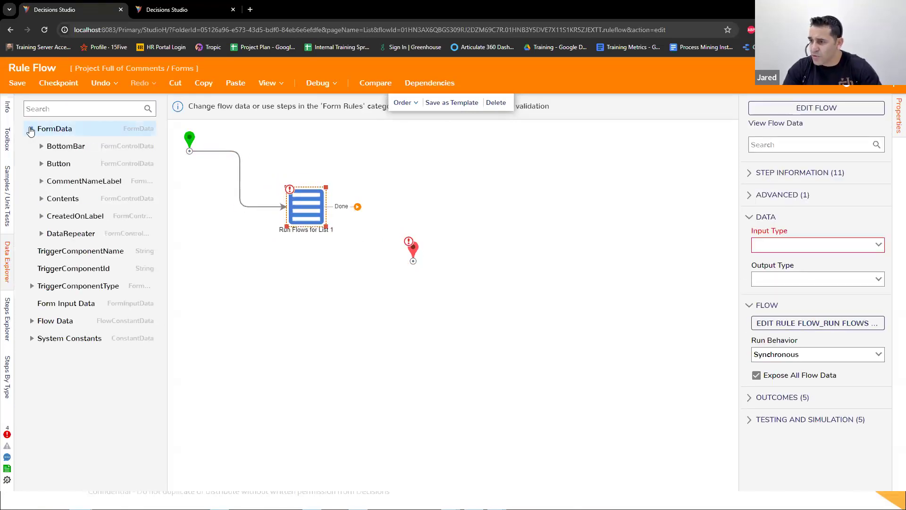
left_click(41, 233)
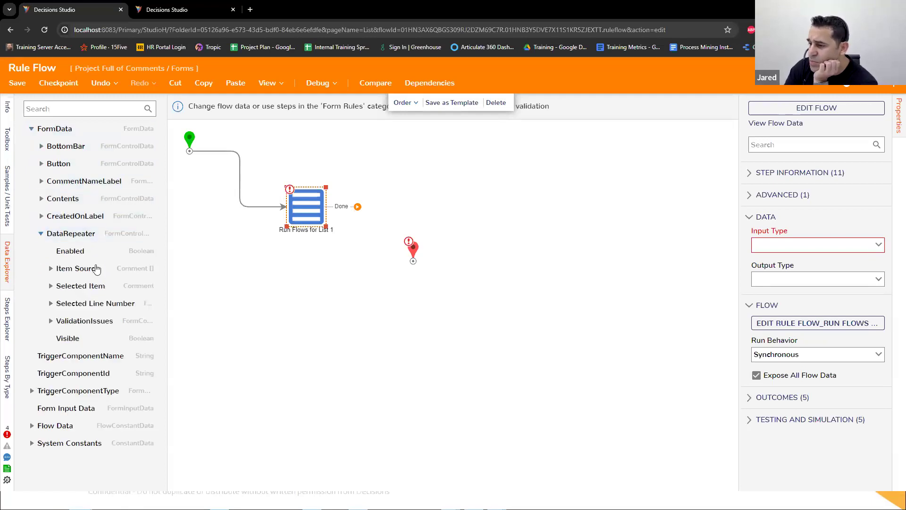
left_click_drag(303, 210, 304, 221)
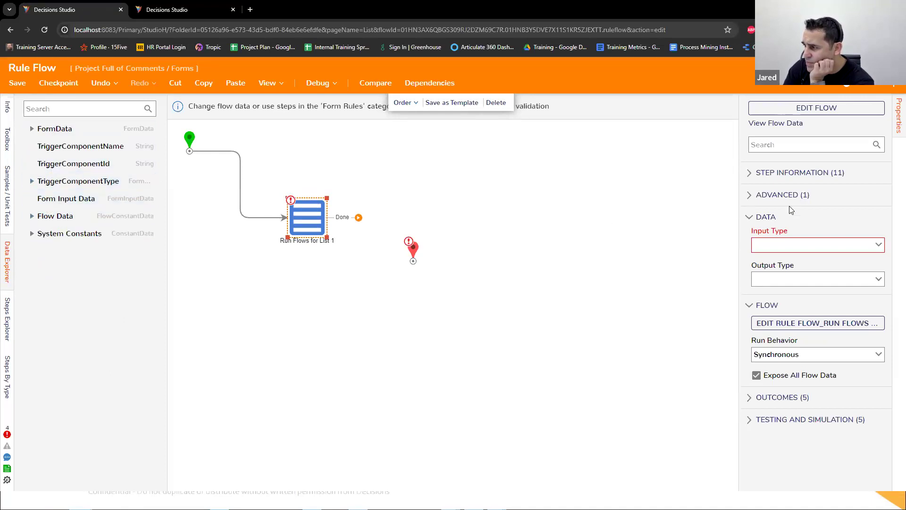
Step: Move the End step farther out and add a Set Validations step from the Form Rules category below the flow path
left_click_drag(412, 253, 498, 230)
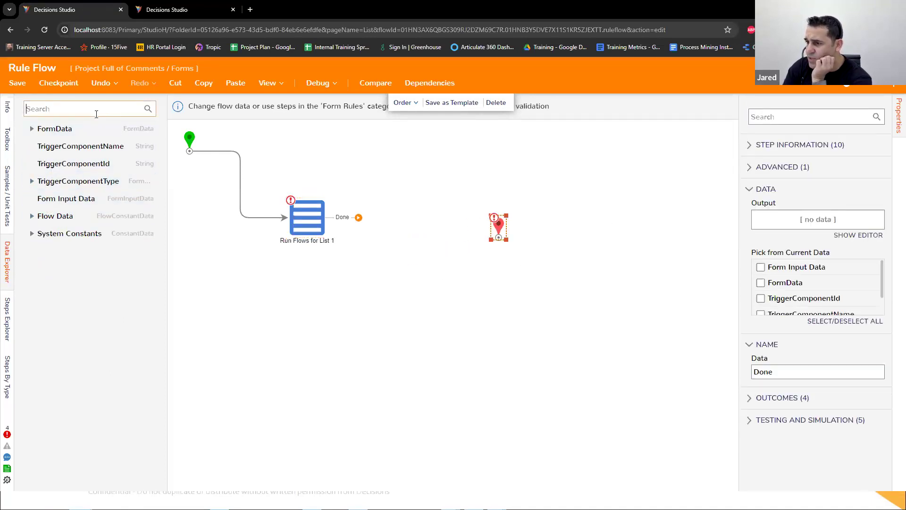
left_click(7, 140)
left_click(151, 105)
scroll(98, 246, "down", 5)
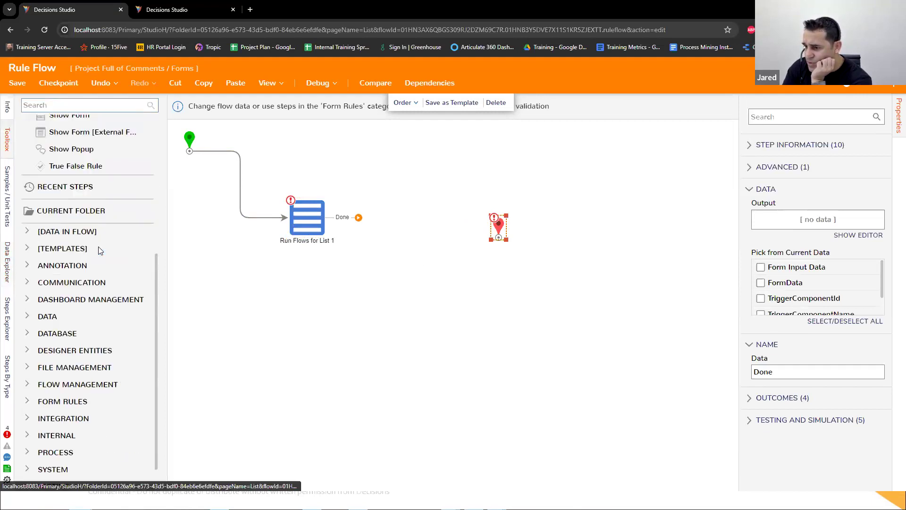
scroll(98, 247, "up", 2)
scroll(99, 246, "down", 2)
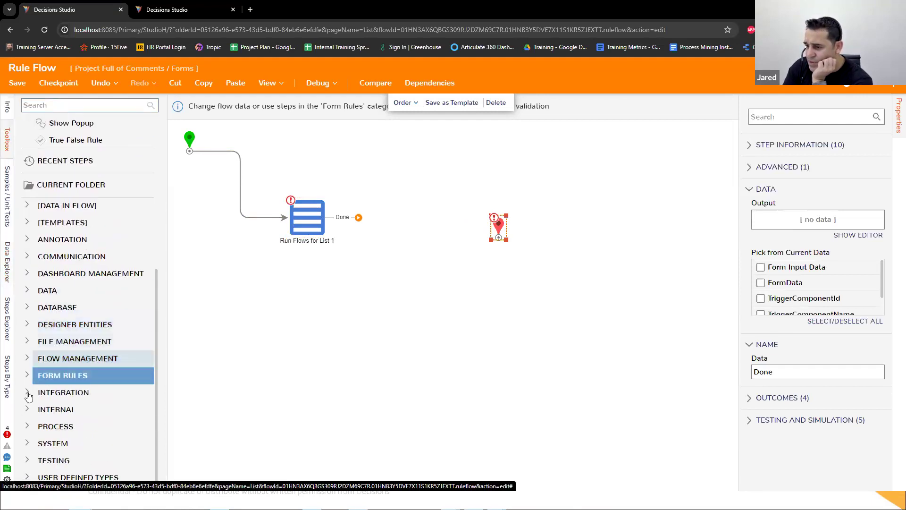
left_click(40, 375)
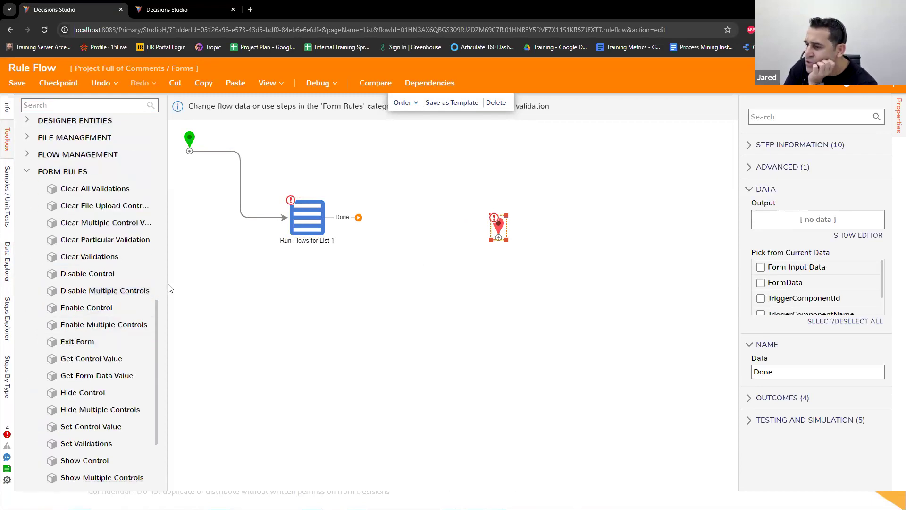
left_click_drag(183, 288, 194, 295)
scroll(135, 264, "down", 2)
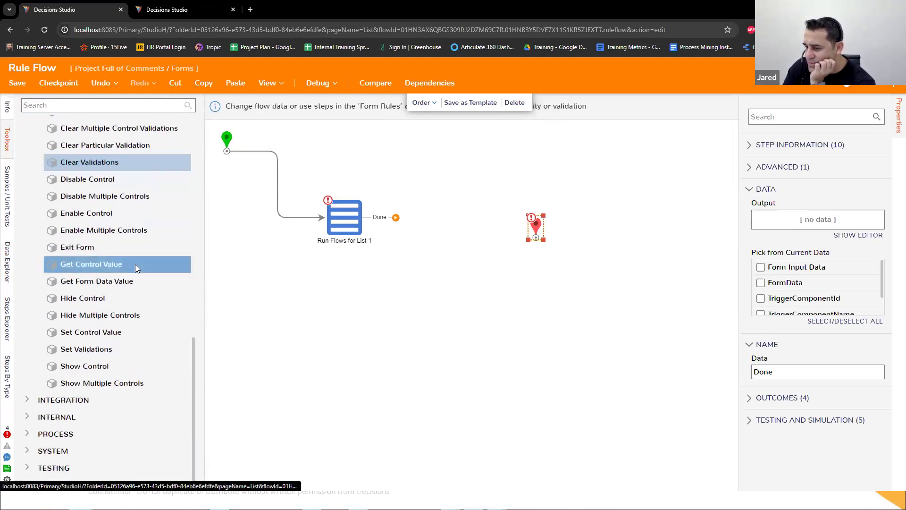
scroll(135, 264, "up", 1)
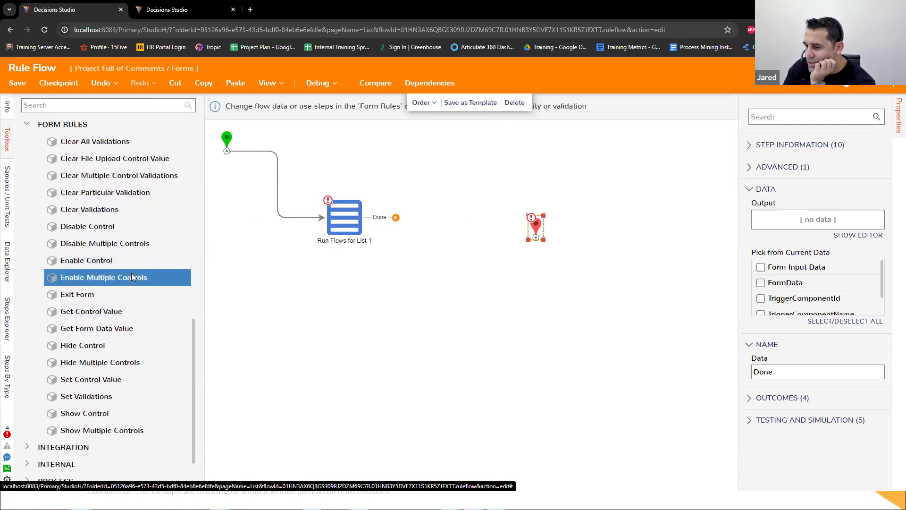
left_click_drag(78, 397, 456, 328)
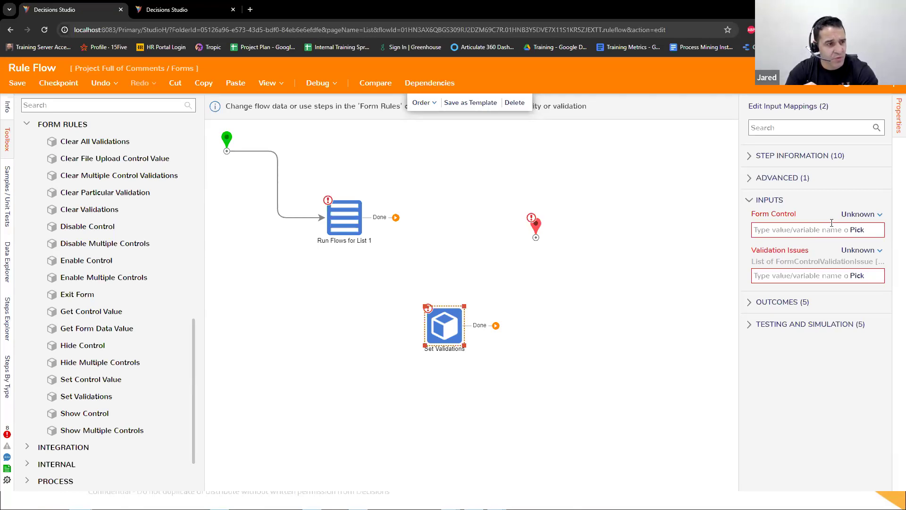
Step: Set the run behavior of the Run Flows for List step to AsyncAndWait
left_click(344, 217)
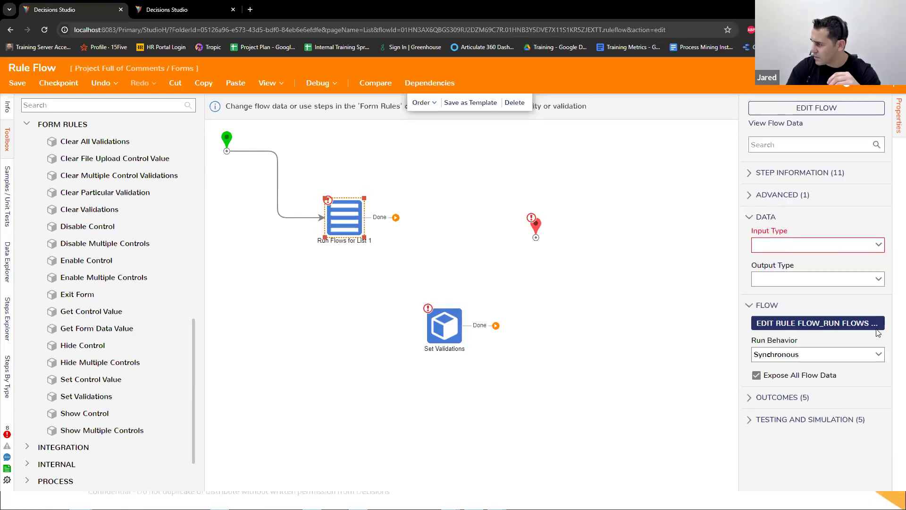
left_click(878, 355)
left_click(814, 441)
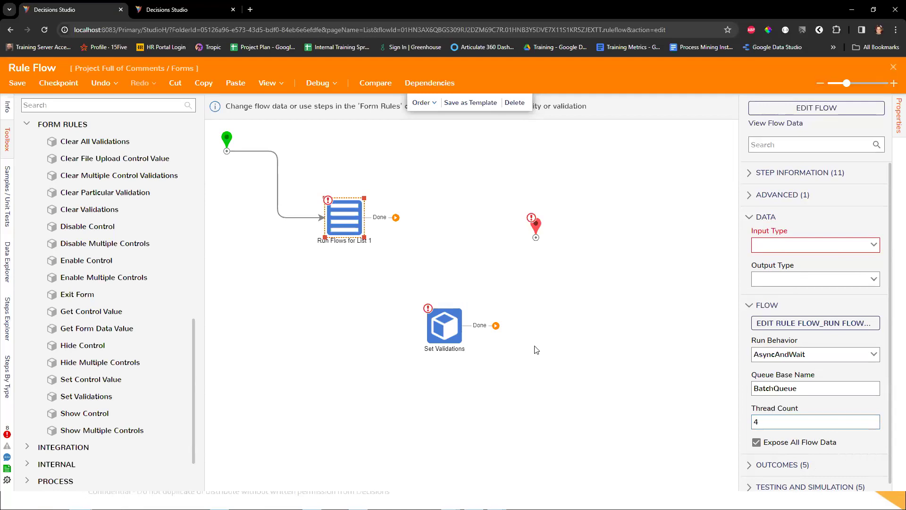
Step: Reposition the Run Flows for List step slightly higher, with the Set Validations step below it
left_click_drag(453, 331, 439, 243)
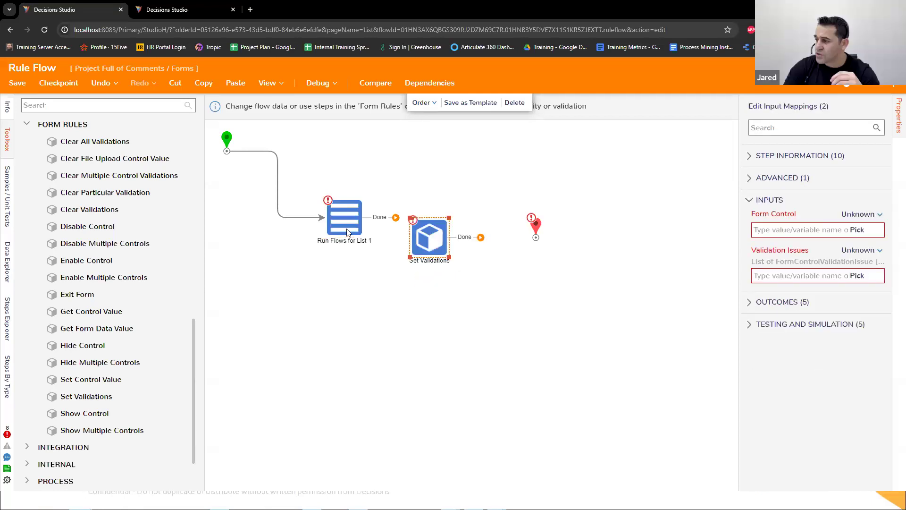
left_click(347, 232)
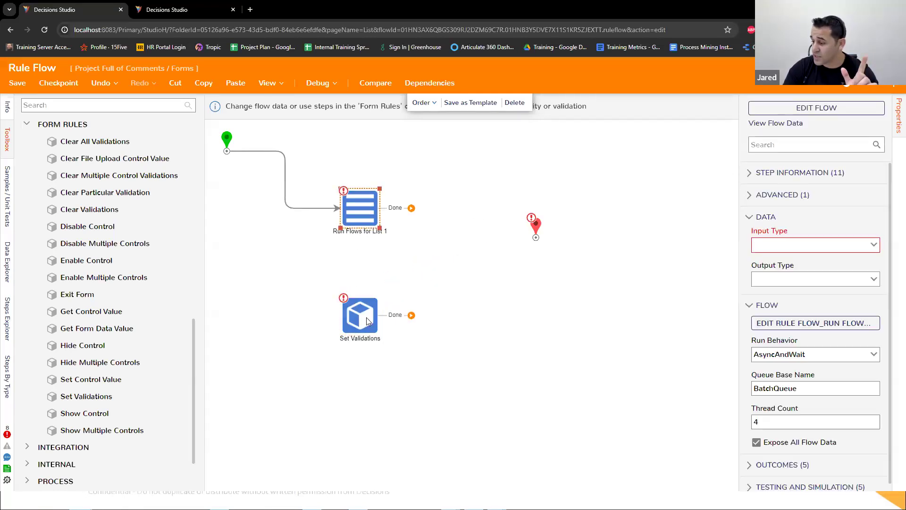
left_click_drag(354, 317, 406, 319)
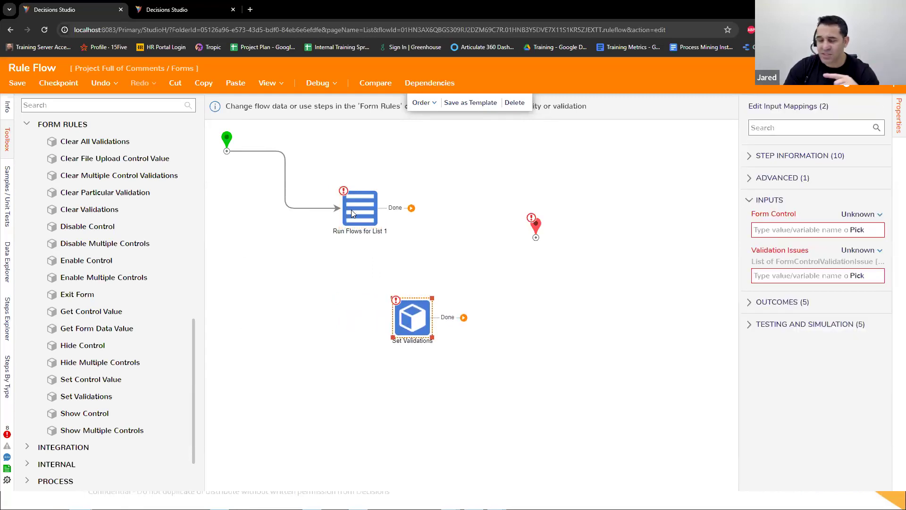
Step: Look through the available Form Rules steps and park the unconnected Set Validations step below the End step
left_click(151, 290)
scroll(143, 300, "down", 1)
scroll(143, 299, "down", 1)
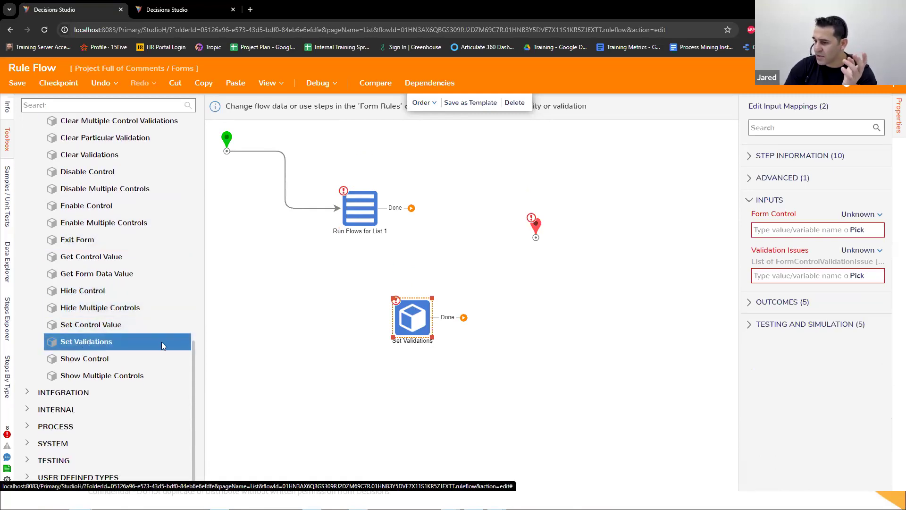
left_click_drag(409, 324, 544, 306)
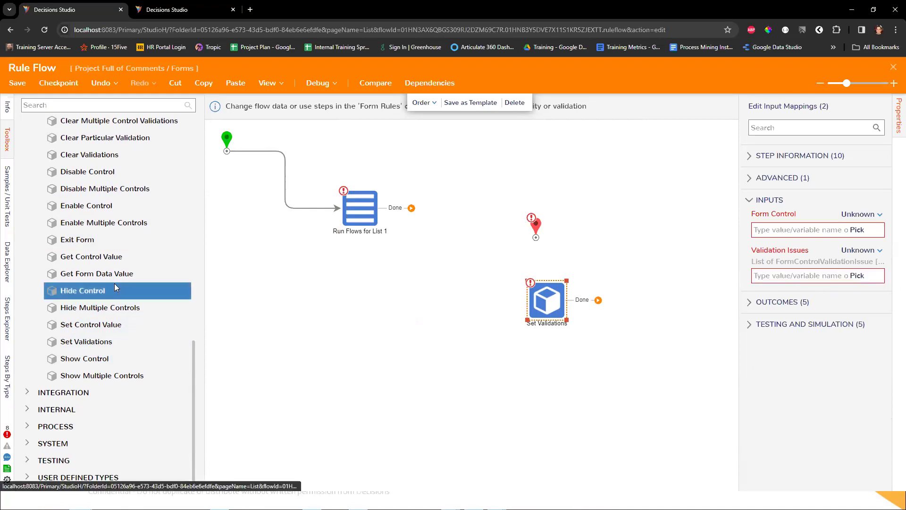
scroll(117, 273, "up", 1)
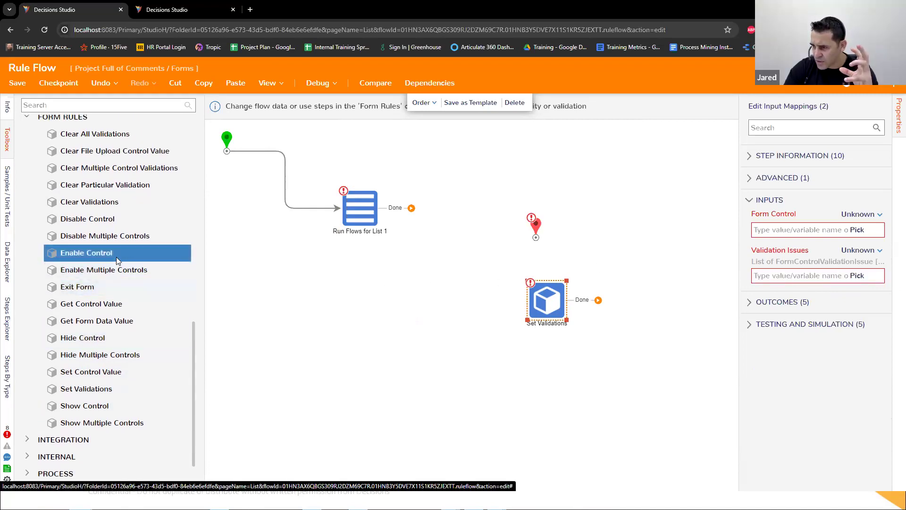
scroll(119, 262, "up", 1)
scroll(117, 264, "down", 2)
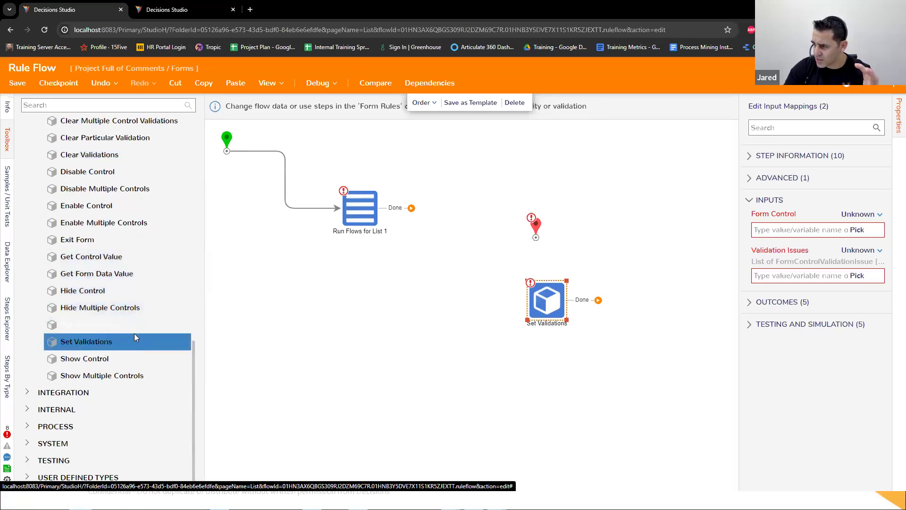
left_click_drag(549, 314, 509, 329)
Step: Set the input type of the Run Flows for List step to Comment and connect its Done outcome to the End step
left_click(372, 217)
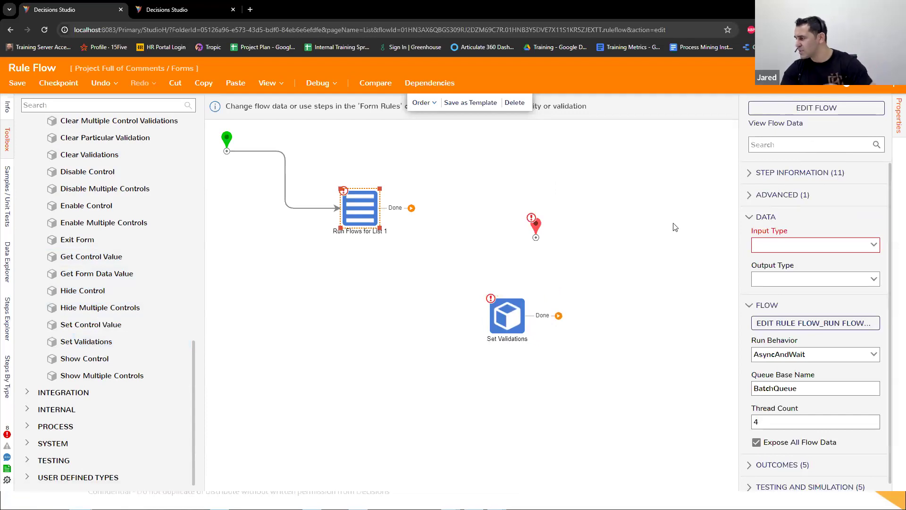
left_click_drag(349, 202, 354, 202)
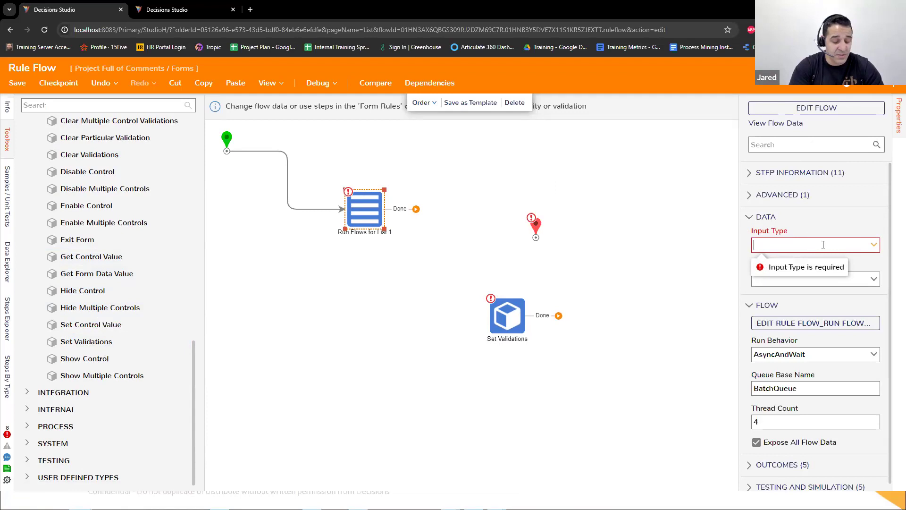
type("COmment")
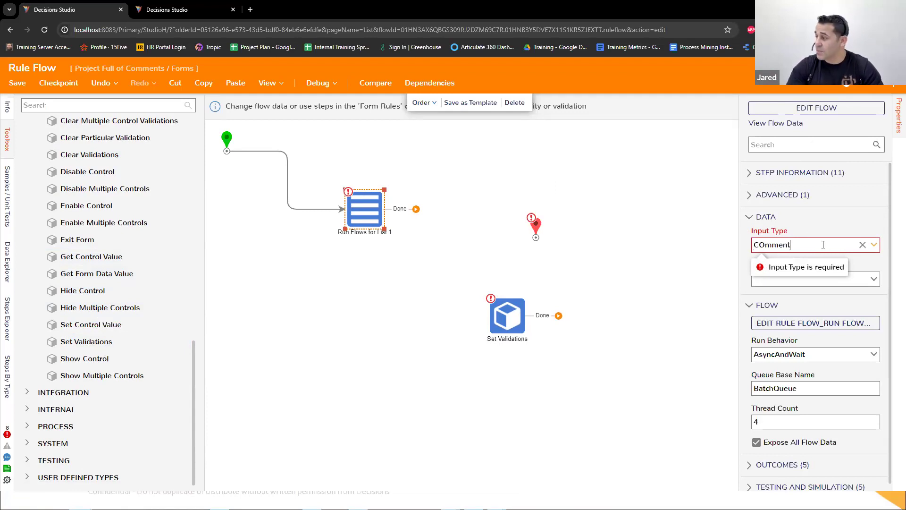
left_click(820, 260)
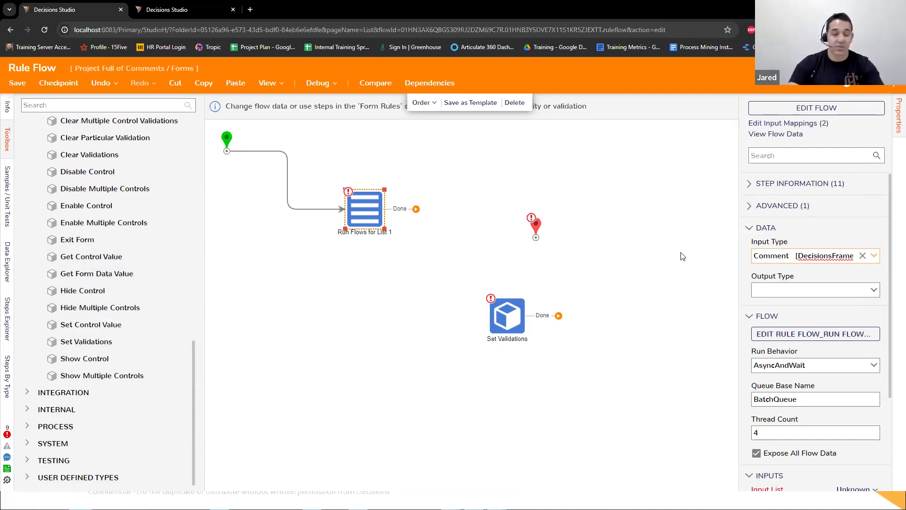
left_click_drag(416, 208, 536, 239)
Step: View the inner flow of the Run Flows for List step, return to the parent flow, and review the step's settings
left_click(375, 224)
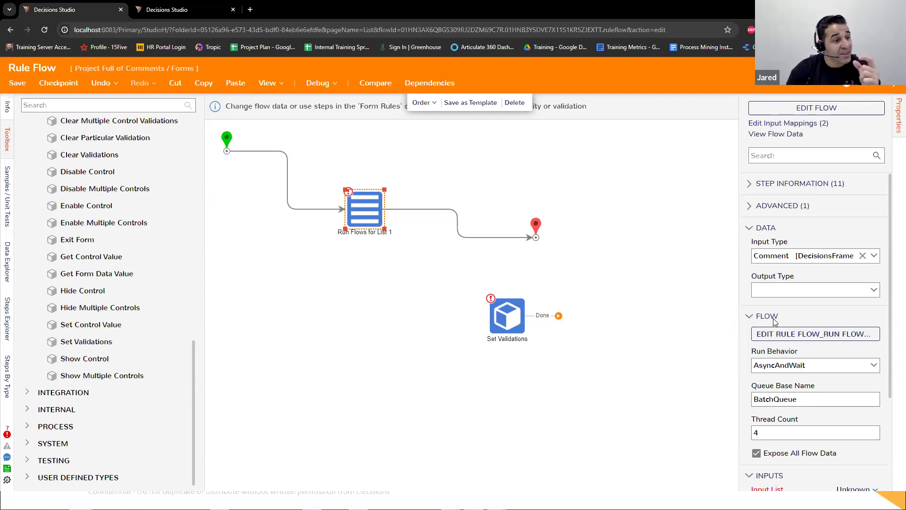
left_click(830, 335)
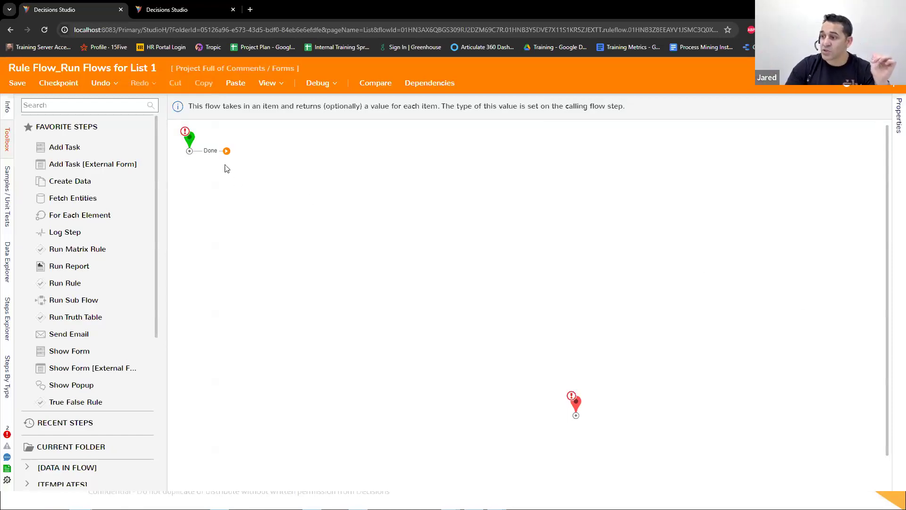
left_click(891, 77)
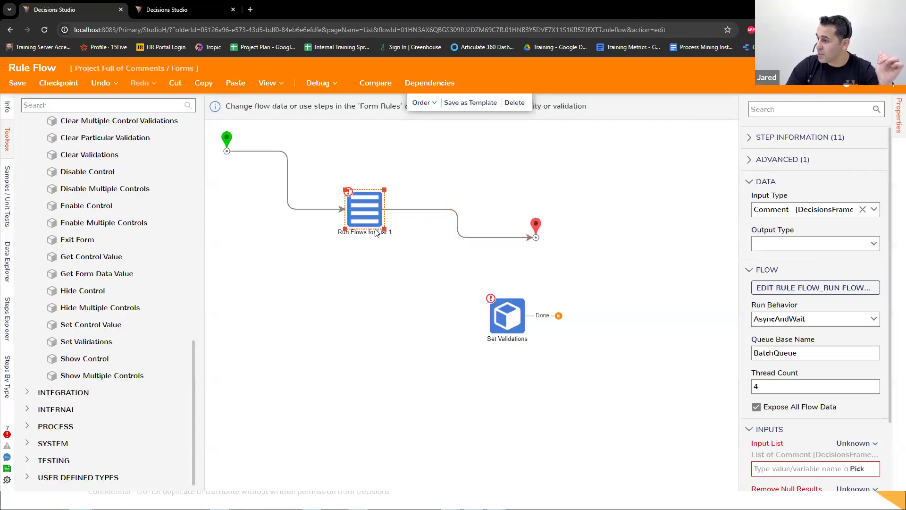
scroll(830, 400, "down", 2)
scroll(830, 388, "up", 2)
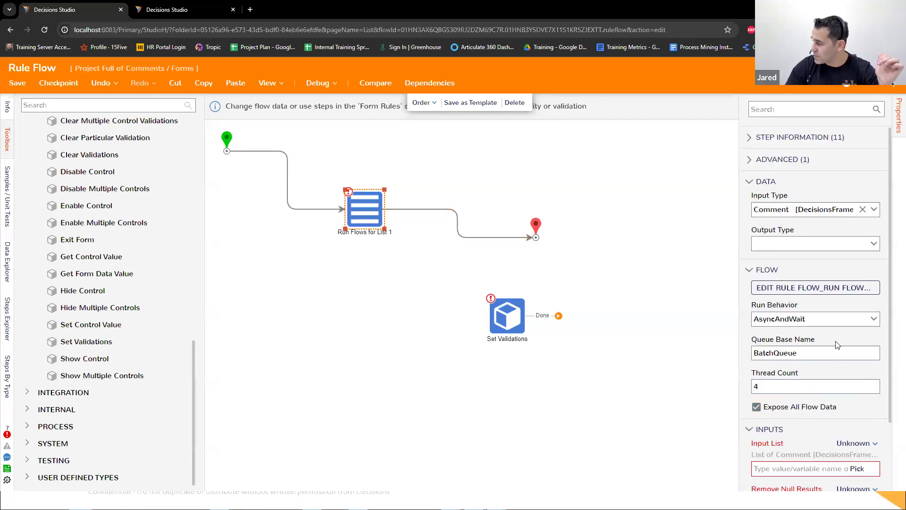
Step: Leave the output type empty and open the inner flow of the Run Flows for List step for editing
left_click(863, 244)
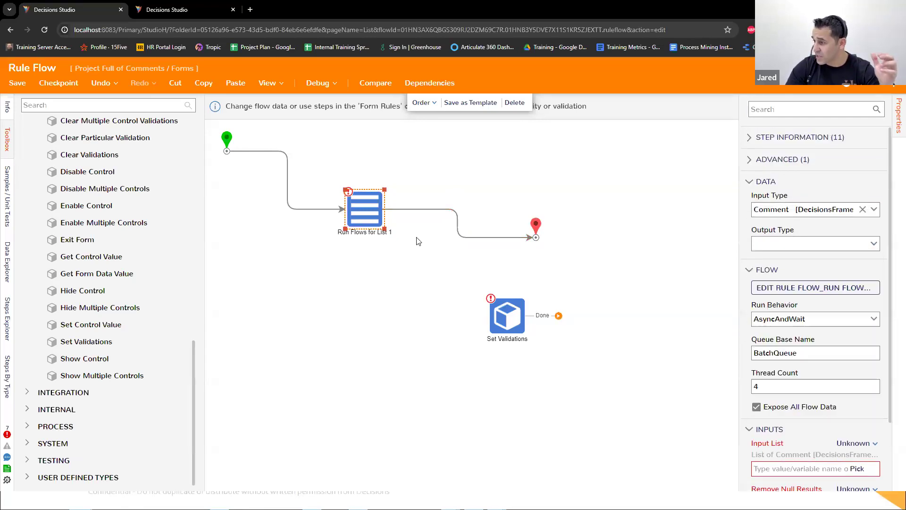
left_click(419, 241)
left_click(371, 210)
left_click(843, 108)
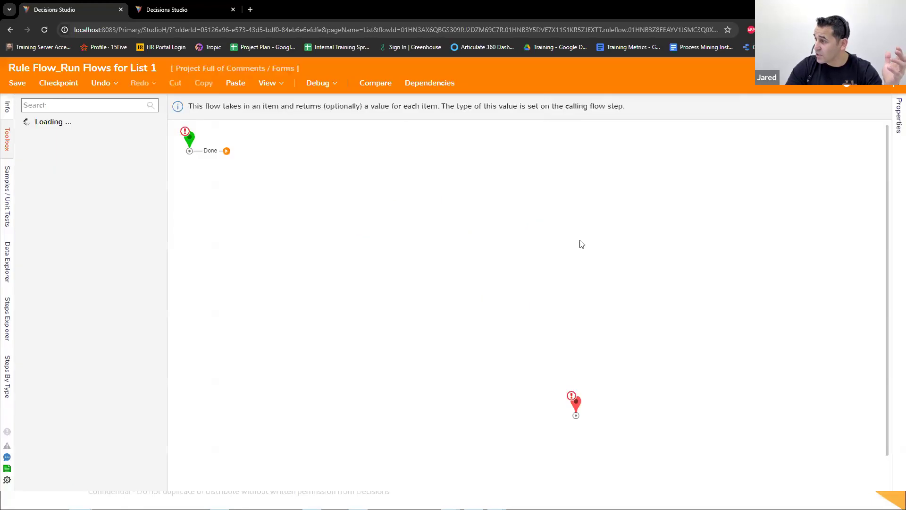
left_click(576, 404)
left_click_drag(576, 404, 557, 311)
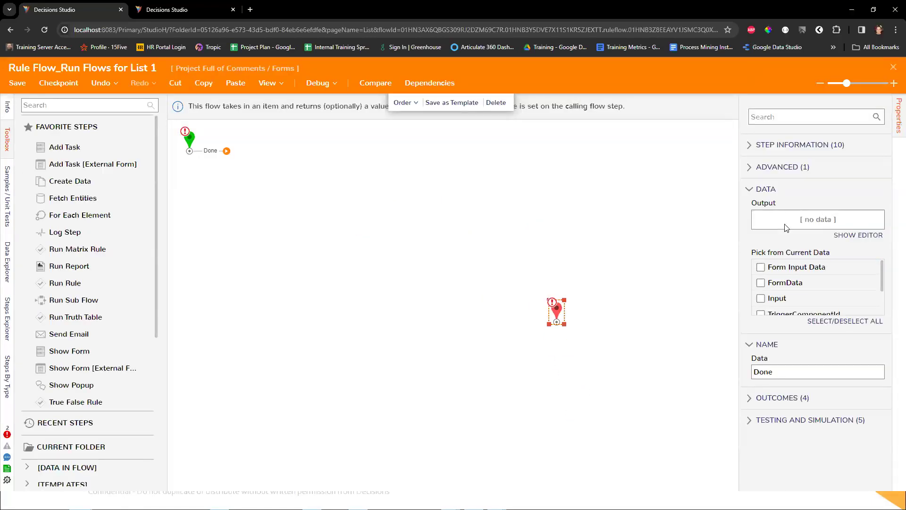
left_click(892, 70)
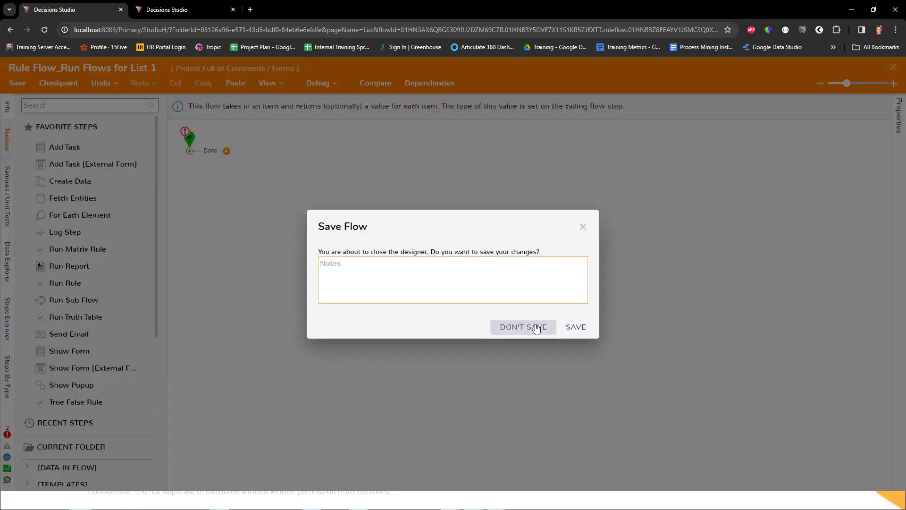
left_click(523, 326)
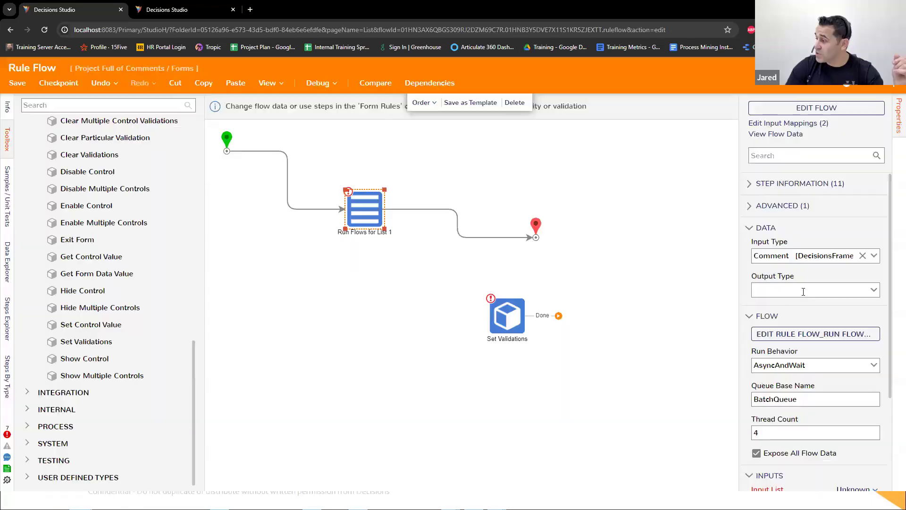
Step: Set the output type of the Run Flows for List step to String and open its inner flow for editing
left_click(874, 290)
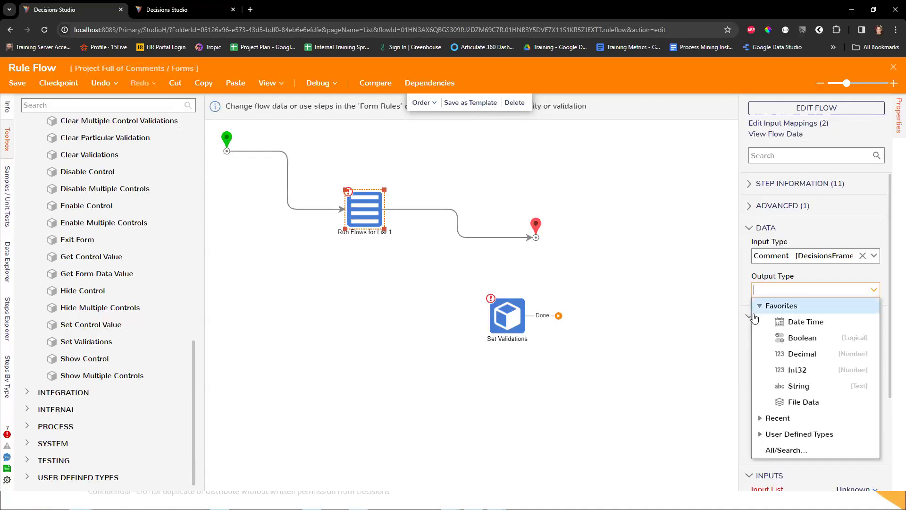
left_click(784, 386)
left_click(377, 222)
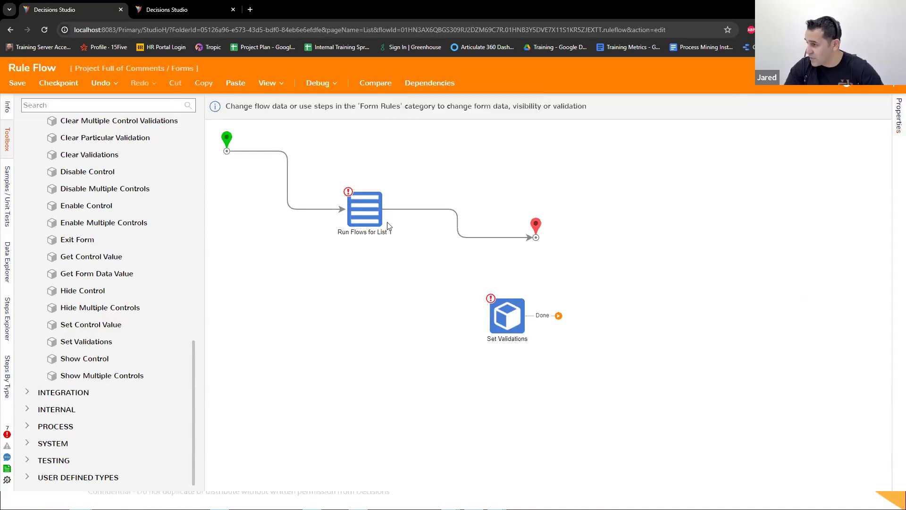
left_click(853, 112)
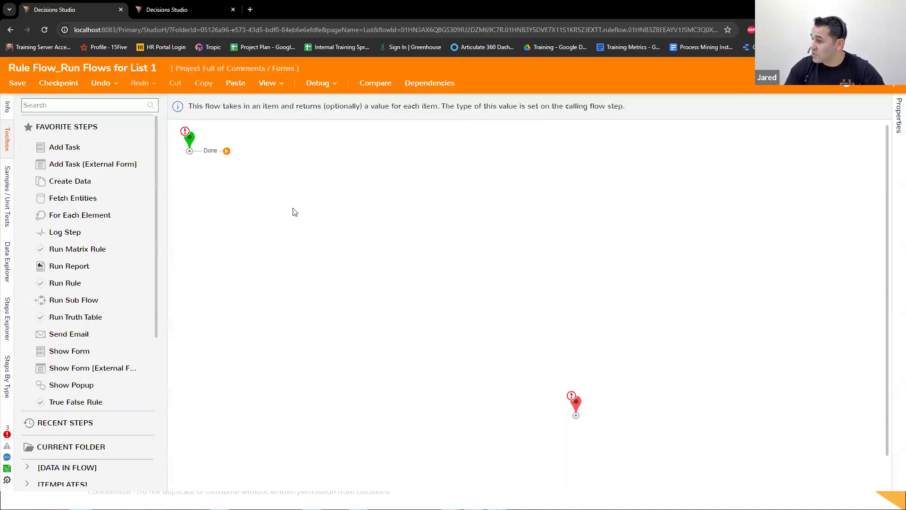
Step: Examine the data available from the inner flow's Start step and the output settings of its End step
left_click(190, 142)
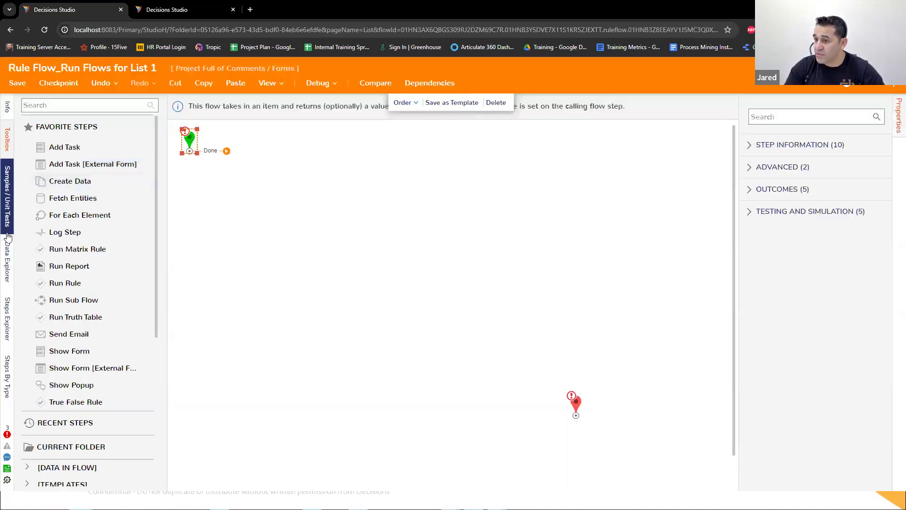
left_click(8, 260)
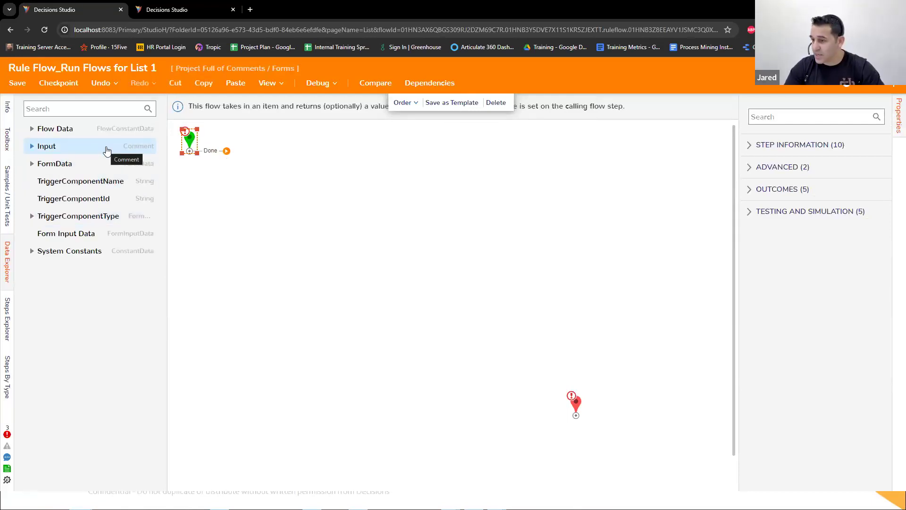
left_click(578, 409)
left_click_drag(578, 409, 559, 343)
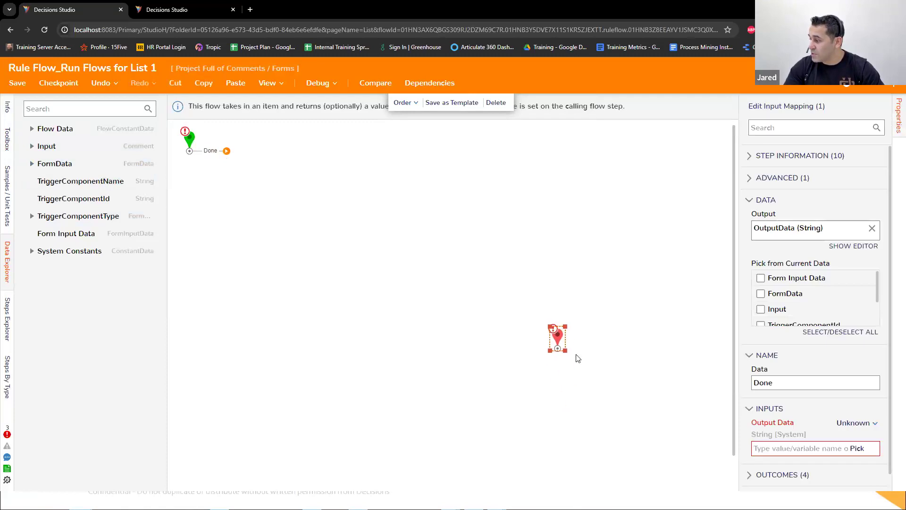
scroll(819, 236, "down", 1)
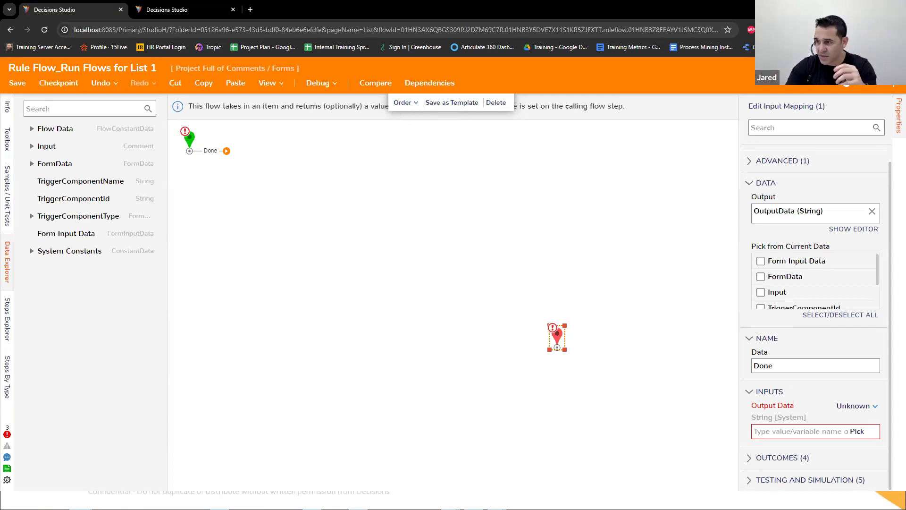
left_click(69, 108)
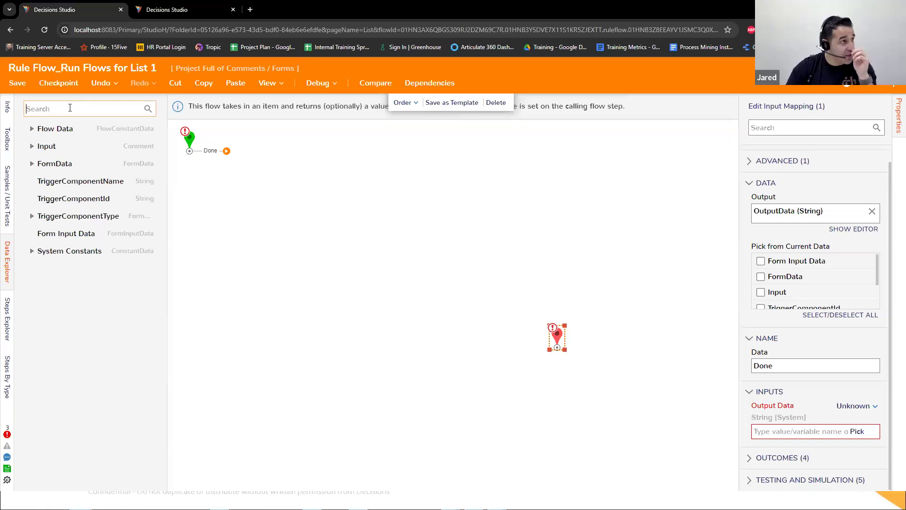
type("Rule")
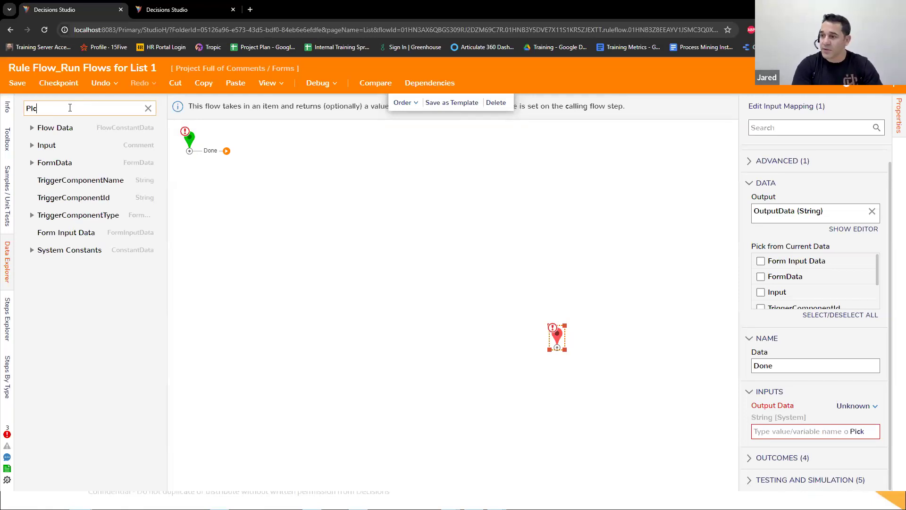
type("Set")
key("BackSpace")
key("BackSpace")
key("BackSpace")
key("BackSpace")
key("BackSpace")
key("BackSpace")
key("BackSpace")
type("PlaceHolder")
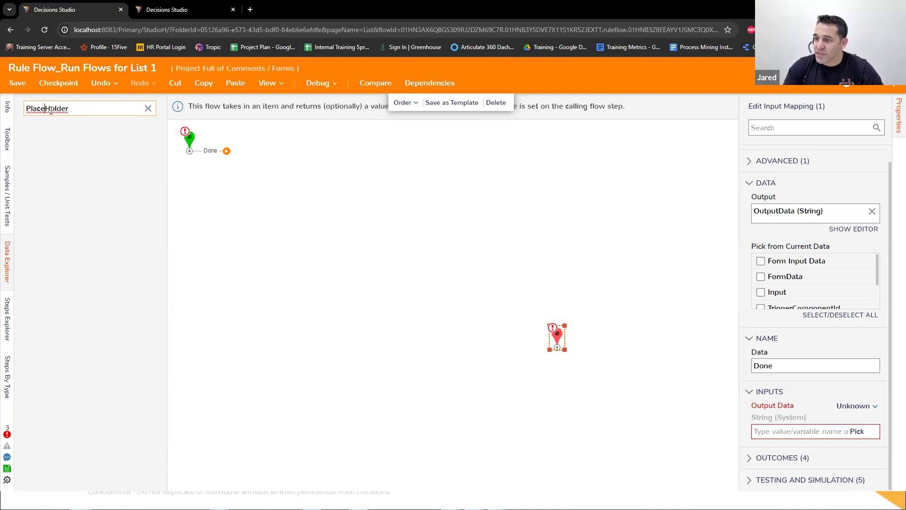
key("ctrl+a")
type("Place")
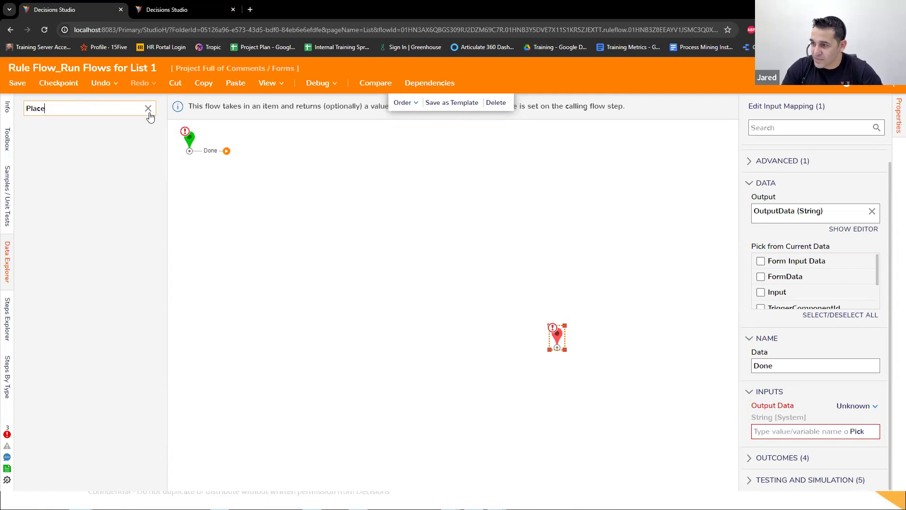
left_click(148, 108)
Step: Find the Placeholder Step in the step library and add it directly after the inner flow's Start step
left_click(60, 105)
type("Place")
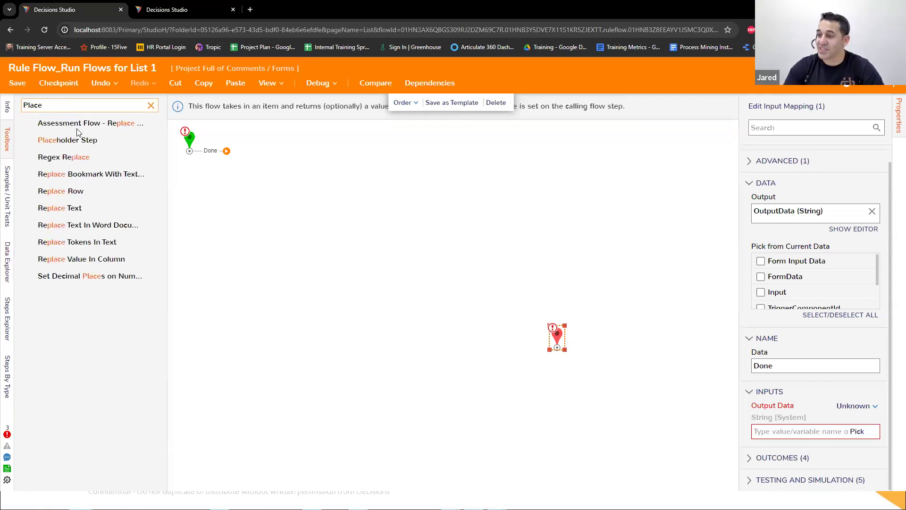
left_click_drag(79, 144, 340, 218)
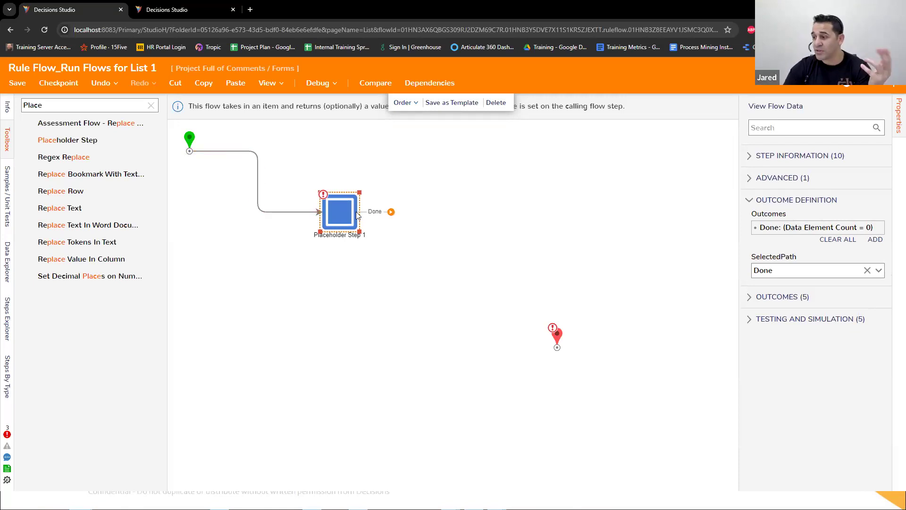
Step: Search the step library for String Equals and add the String Equals - Advanced step after the placeholder
left_click(150, 105)
left_click(82, 108)
type("String Equals")
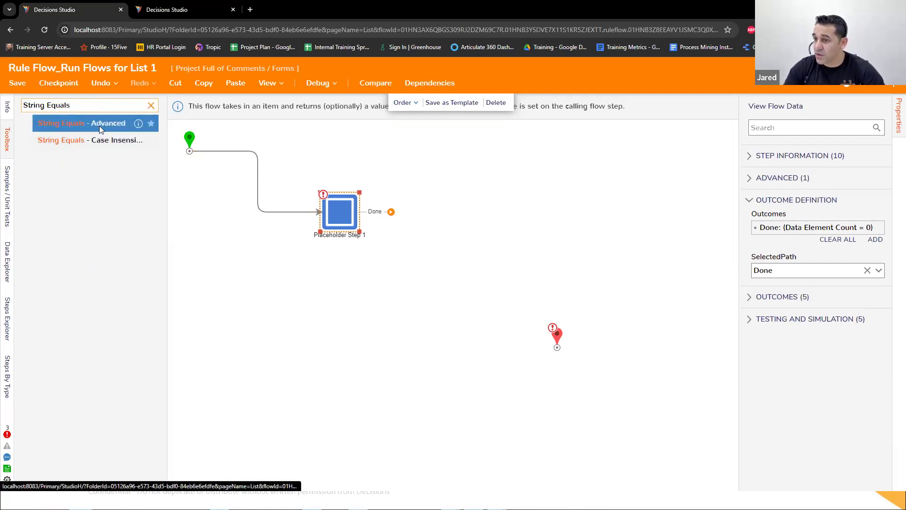
left_click_drag(101, 129, 470, 234)
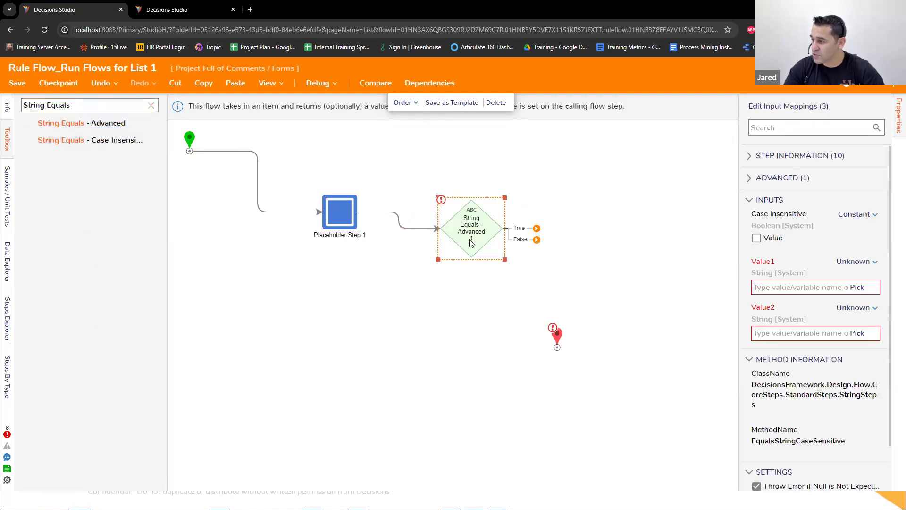
Step: Search for Create Data and attach a Create Data step to the True outcome of the String Equals step
left_click(151, 105)
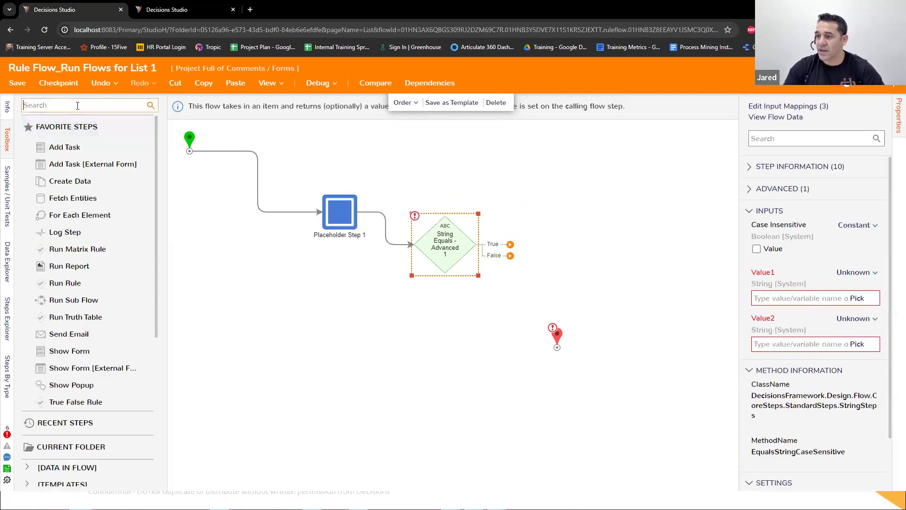
type("Create Data")
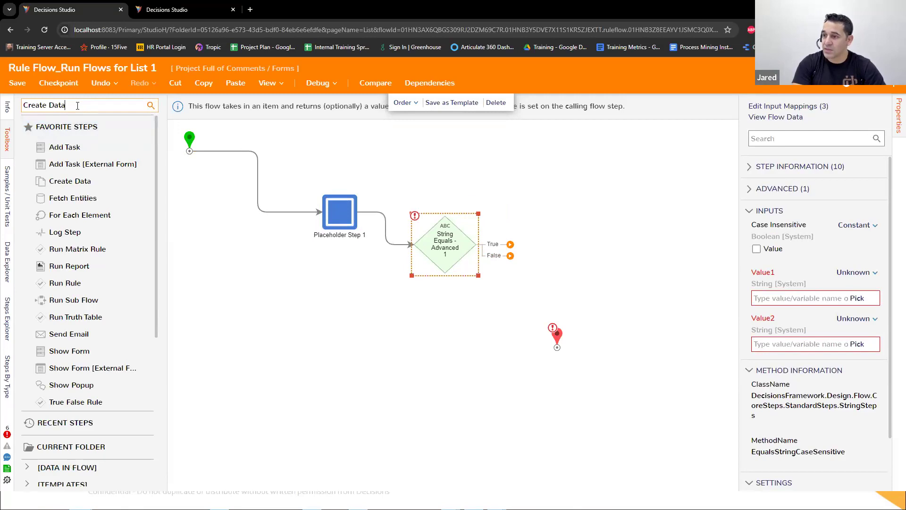
left_click_drag(58, 140, 496, 191)
left_click_drag(502, 242, 499, 190)
Step: Define a String named ErrorMSG in the Create Data step and set it to the constant Error 1
left_click(846, 245)
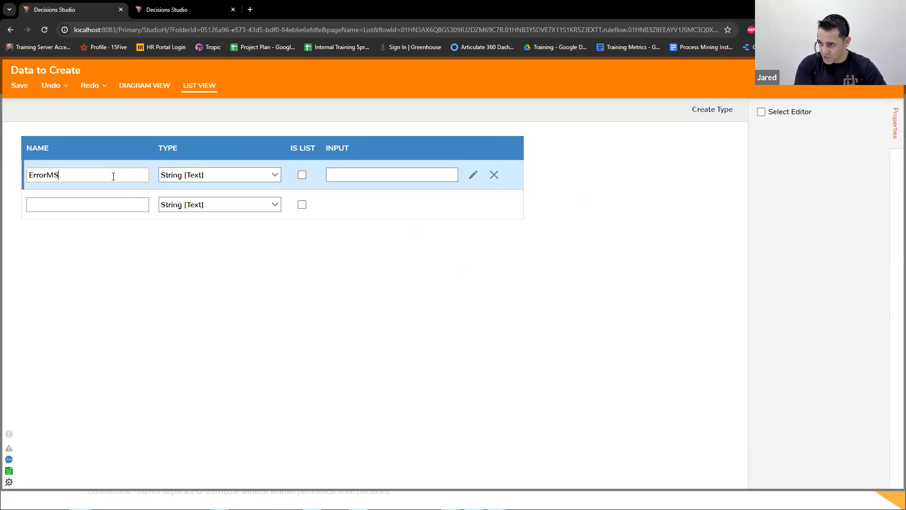
left_click(20, 85)
left_click(575, 299)
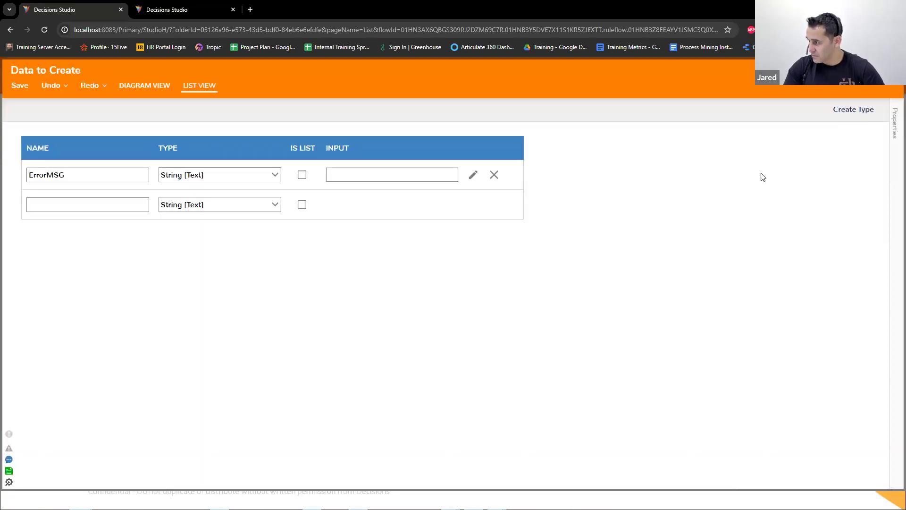
left_click(828, 327)
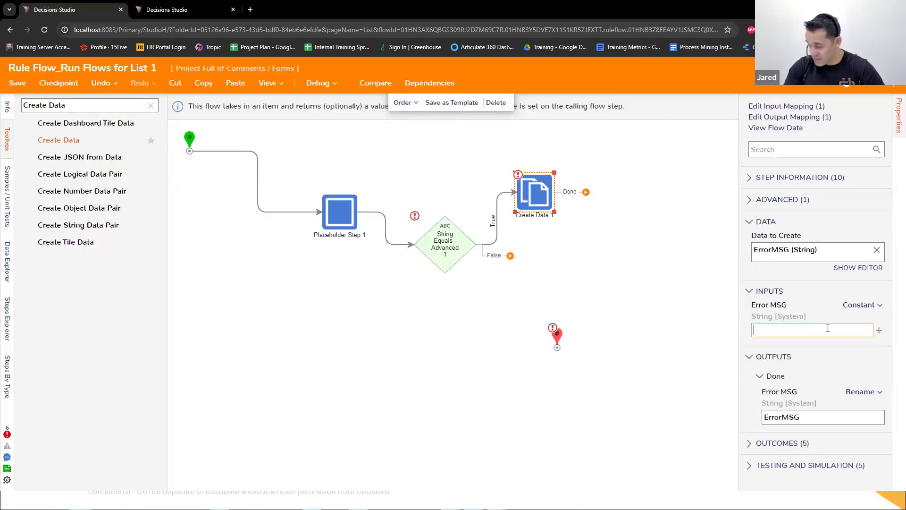
Step: Duplicate the Create Data step onto the False outcome of String Equals and set the copy's ErrorMSG constant to Error 2
left_click_drag(510, 255, 591, 325)
left_click(527, 202)
key("ctrl+c")
key("ctrl+v")
left_click_drag(541, 213, 510, 311)
left_click(488, 309)
left_click_drag(510, 255, 504, 304)
left_click(789, 331)
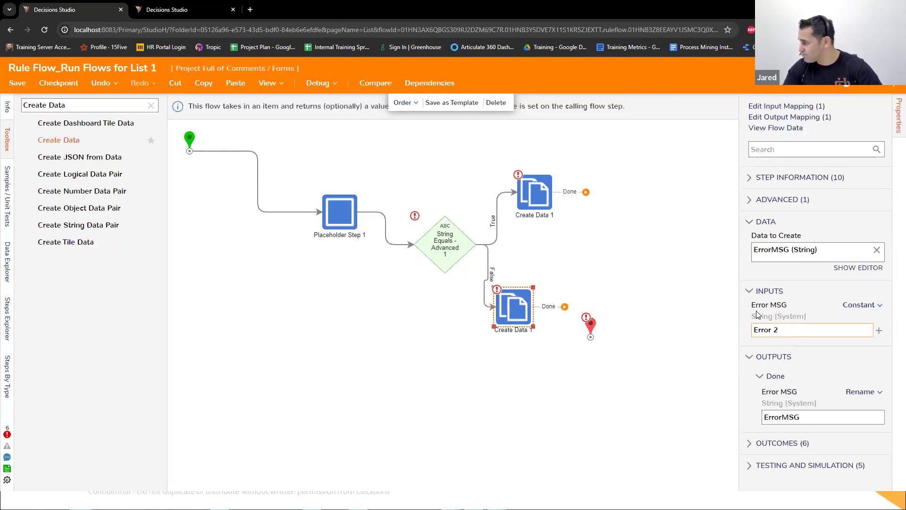
Step: Connect both Create Data steps to the End step and align the False-branch step below the True-branch one
left_click_drag(565, 306, 618, 257)
left_click_drag(586, 192, 624, 260)
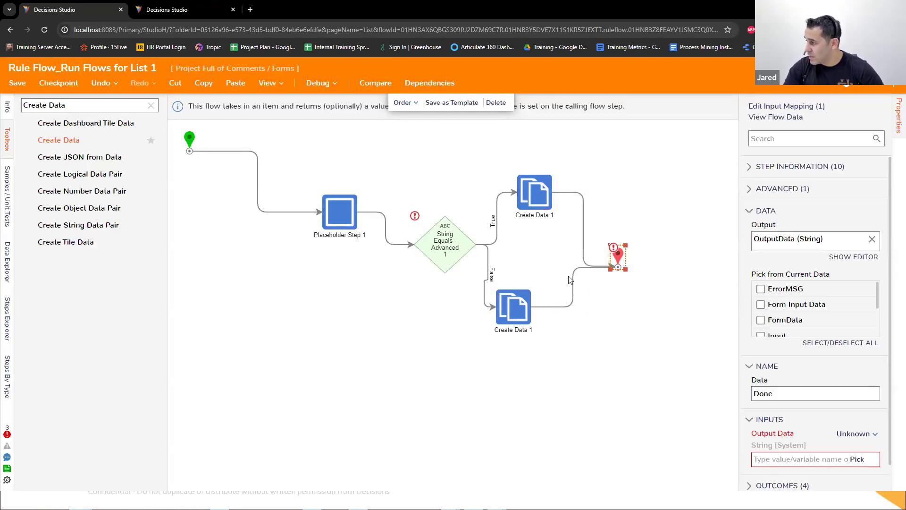
left_click_drag(513, 306, 547, 306)
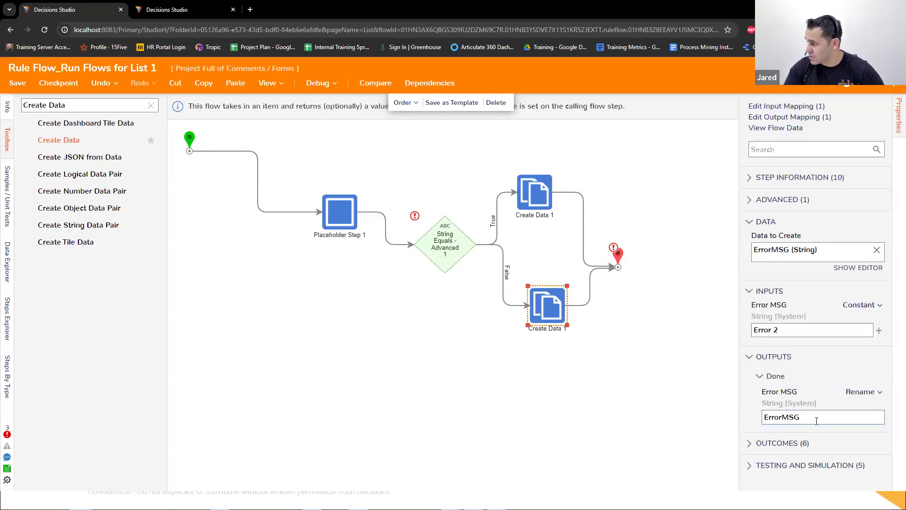
left_click(557, 209)
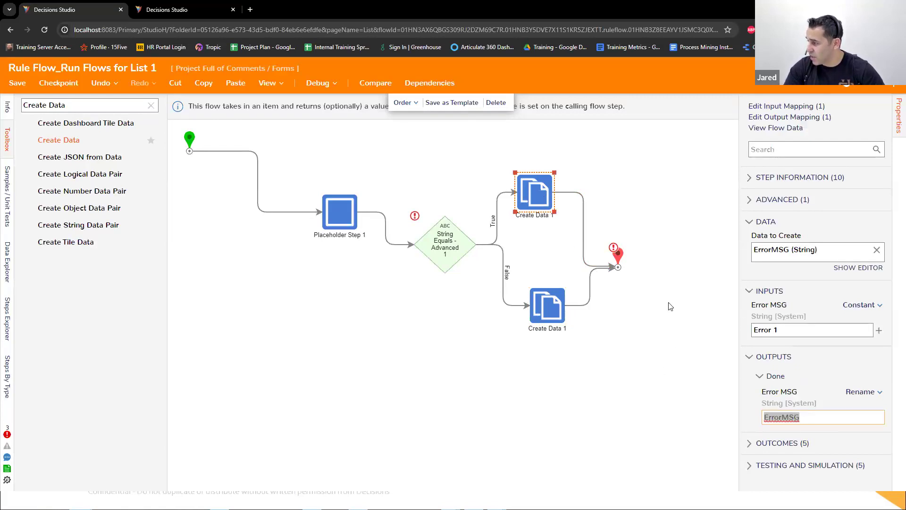
Step: Map the End step's OutputData input to the ErrorMSG value selected from the flow
left_click(613, 256)
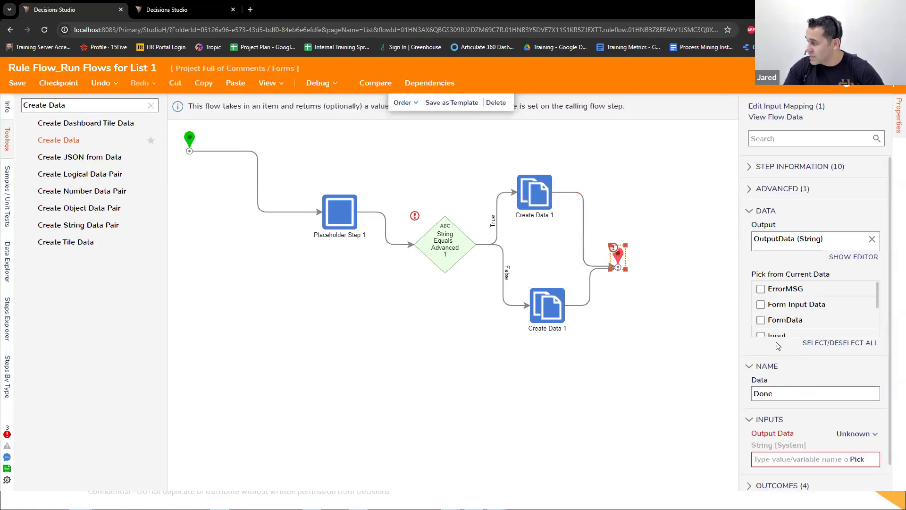
left_click(856, 434)
left_click(798, 393)
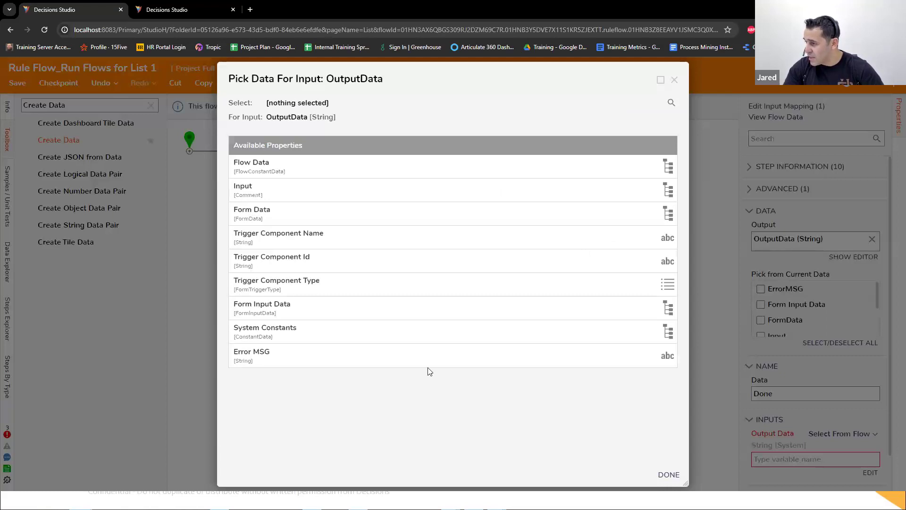
left_click(357, 363)
left_click(673, 478)
Step: Set the String Equals step's inputs to constants, with Value1 as 5 and Value2 as 10
left_click(445, 262)
left_click(853, 273)
left_click(774, 226)
left_click(776, 297)
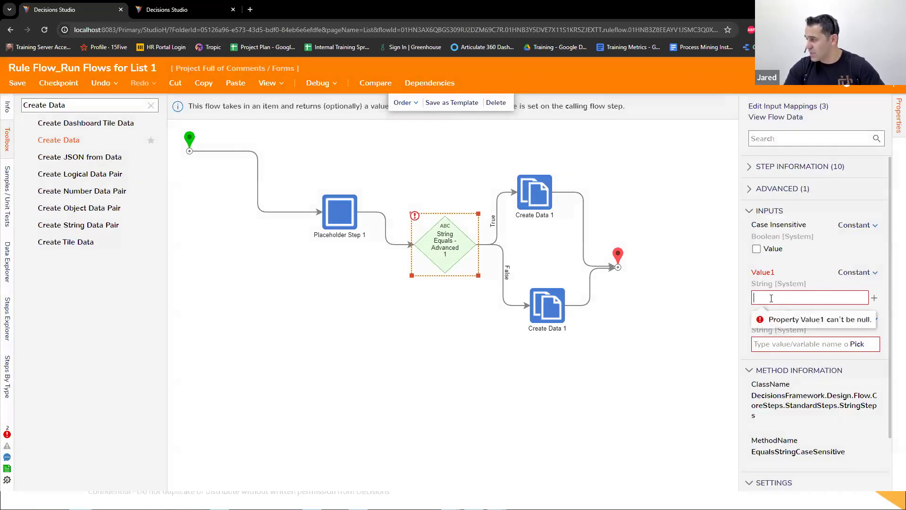
type("5")
left_click(863, 319)
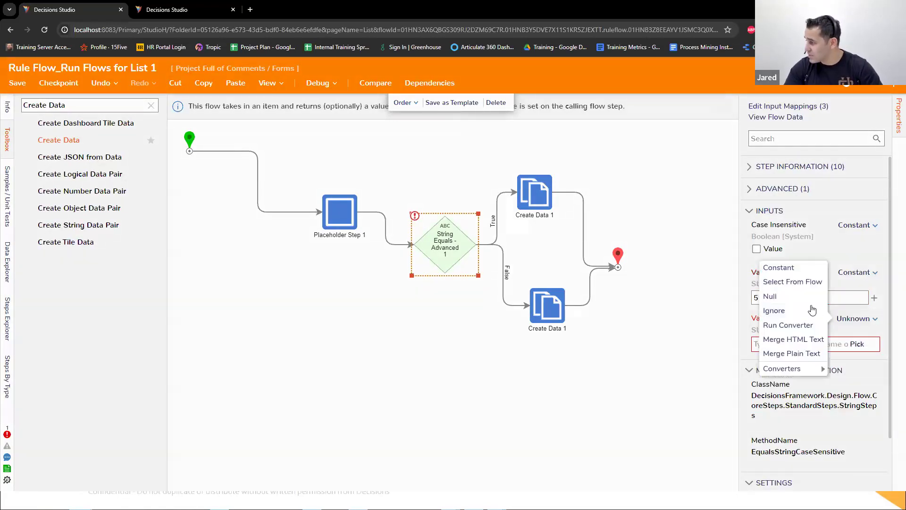
left_click(774, 265)
left_click(774, 345)
type("10")
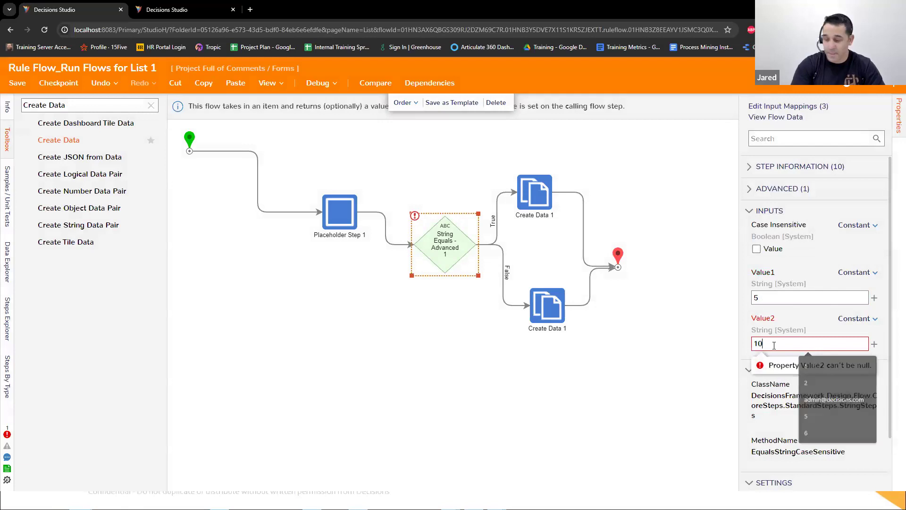
left_click(550, 360)
Step: Save and close the inner flow, and reposition the unconnected Set Validations step below the Run Flows for List step
left_click(18, 82)
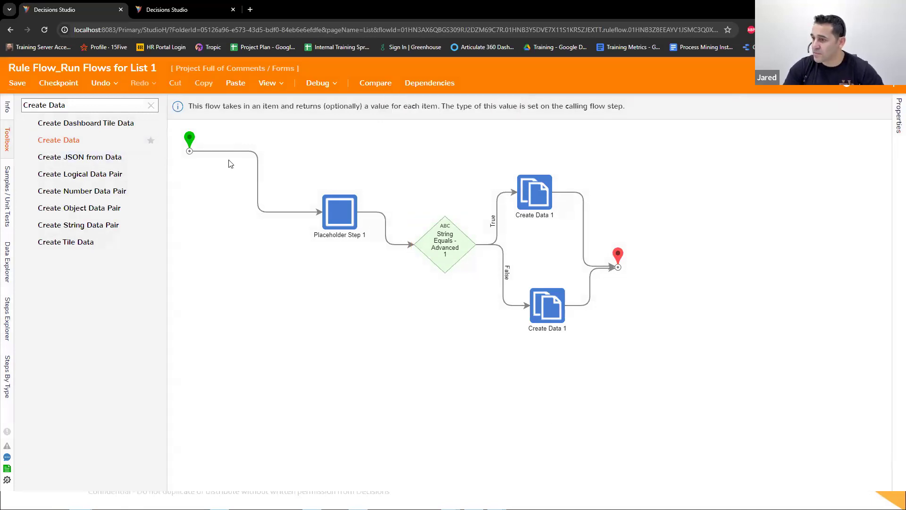
key("Return")
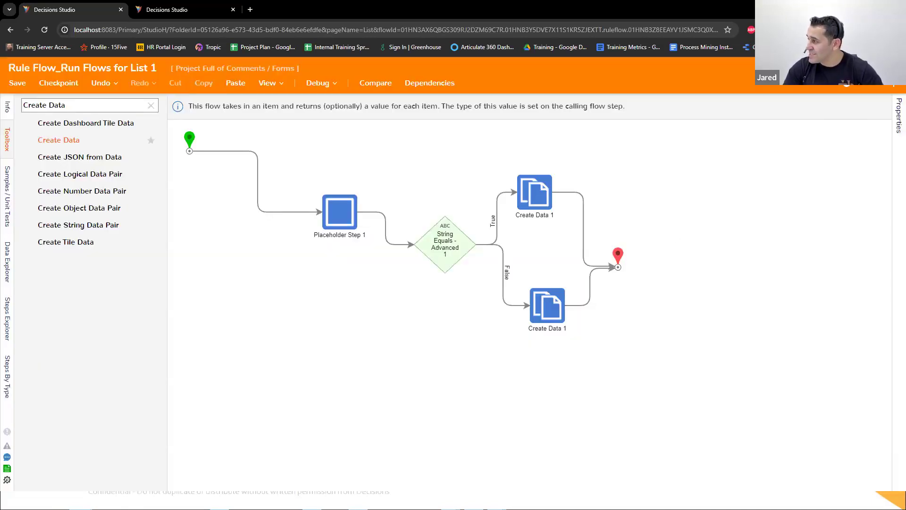
left_click(892, 75)
left_click_drag(508, 310, 394, 331)
left_click(367, 214)
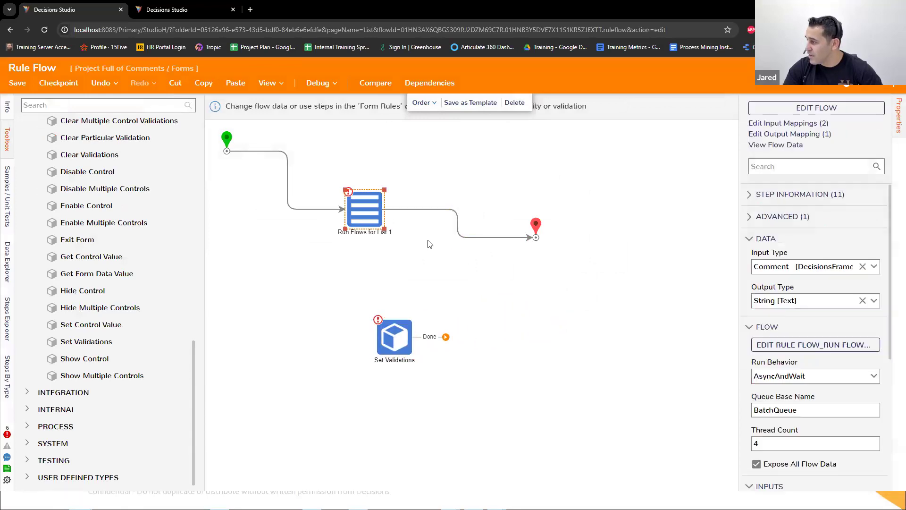
Step: Delete the unconnected Set Validations step and map the Run Flows for List step's Input List to FormData.DataRepeater.Item Source
left_click(386, 341)
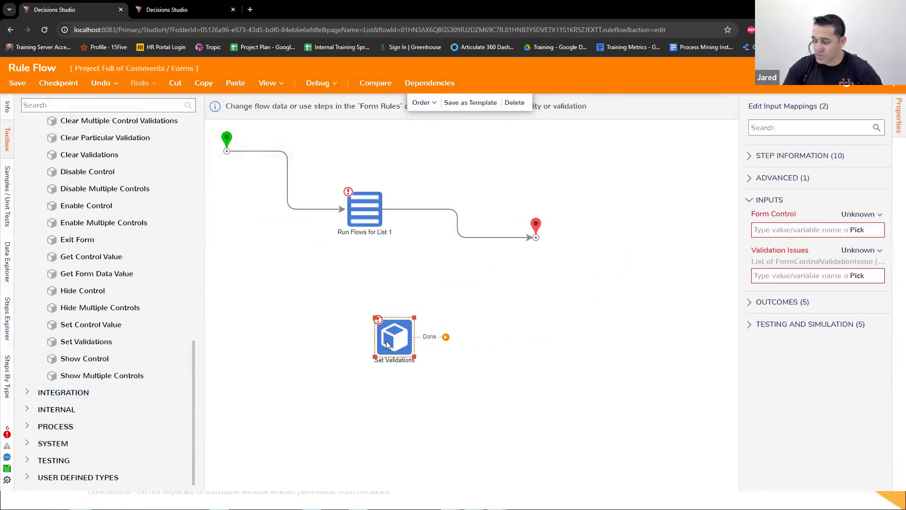
key("Delete")
left_click(363, 208)
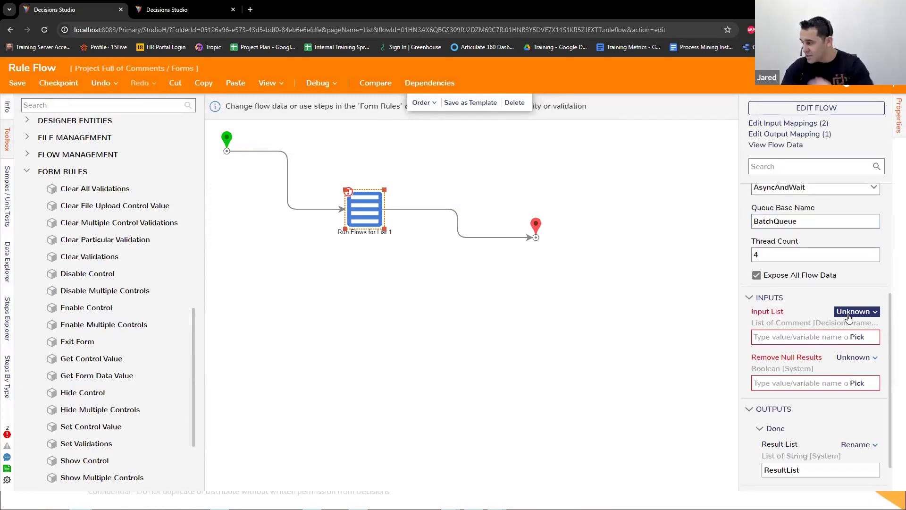
left_click(848, 312)
left_click(821, 280)
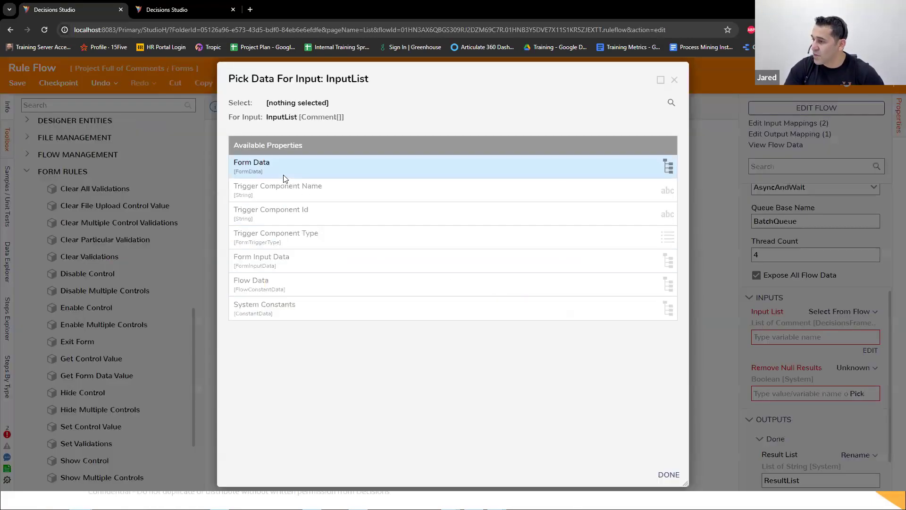
left_click(284, 170)
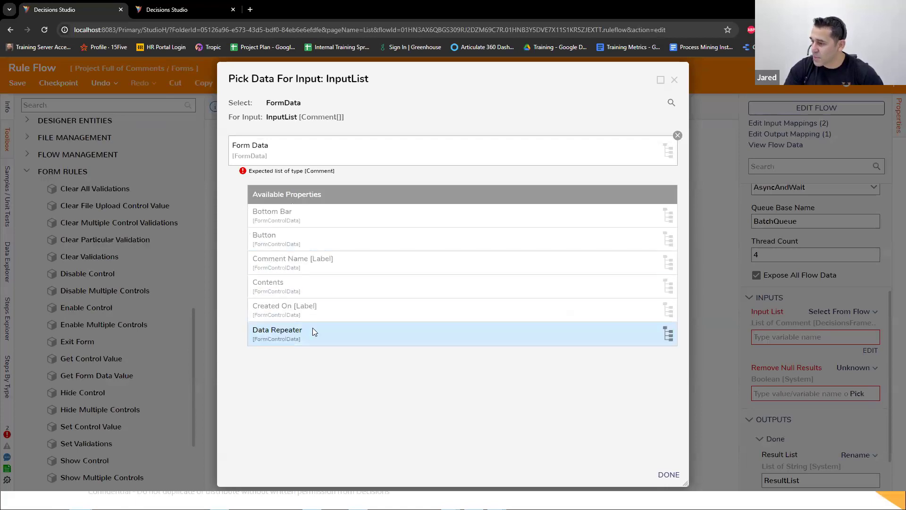
left_click(313, 330)
left_click(313, 291)
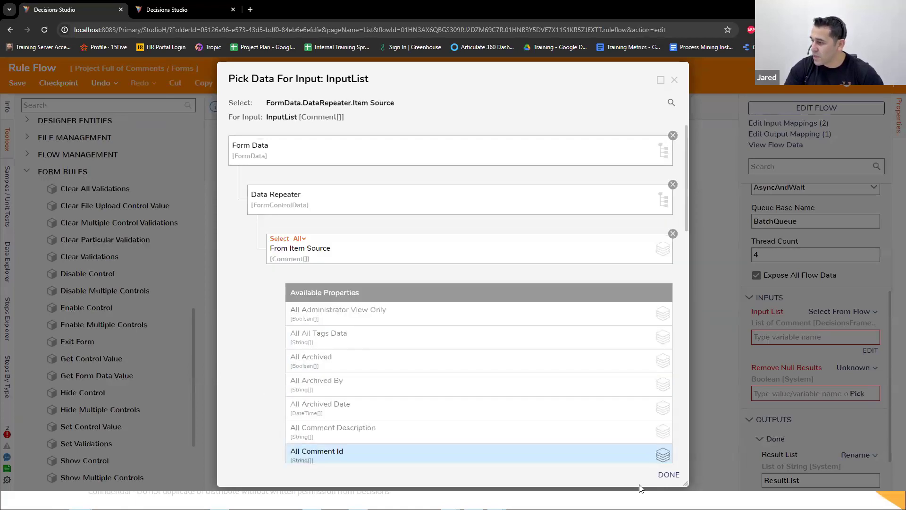
left_click(668, 475)
Step: Set the Run Flows for List step's Remove Null Results input to Constant and save the rule flow
left_click(842, 311)
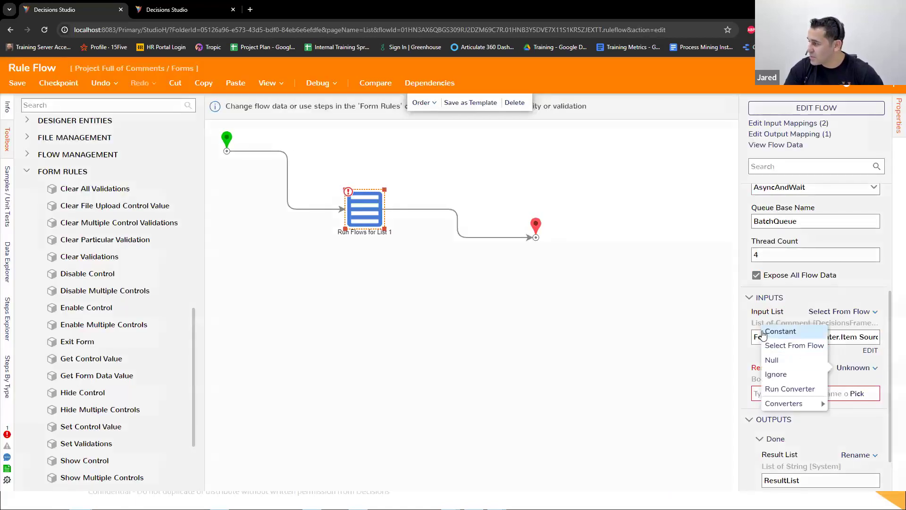
left_click(764, 332)
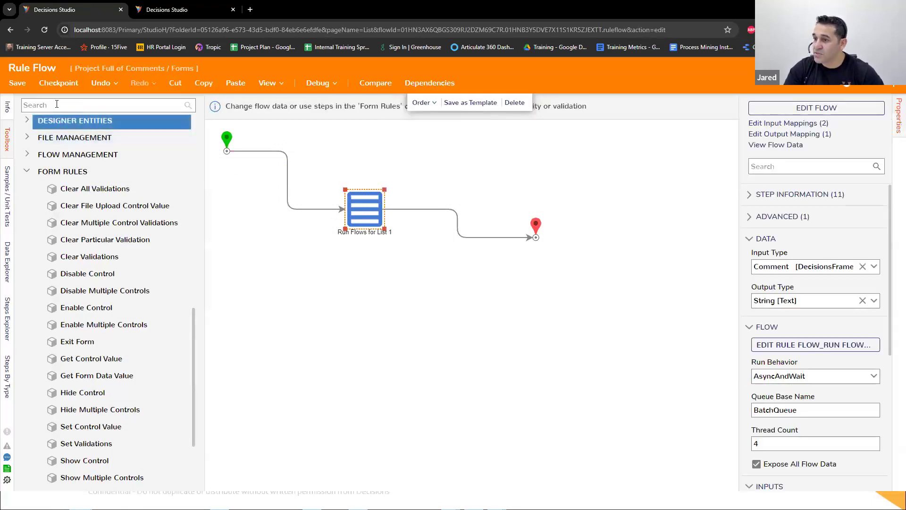
left_click(17, 85)
left_click(572, 324)
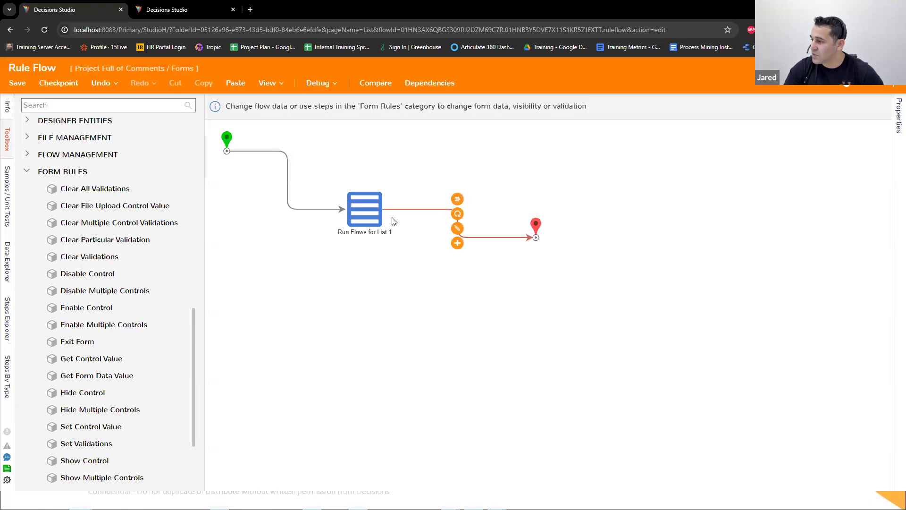
Step: Close the rule flow, accept the Validate DR Rows active form flow settings, and close the Edit Comments Form to return to the main flow
left_click(359, 217)
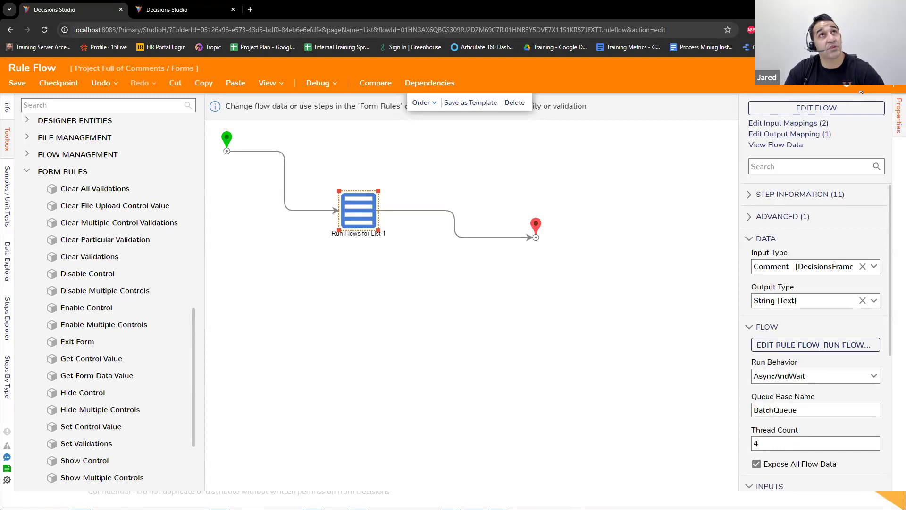
left_click(886, 71)
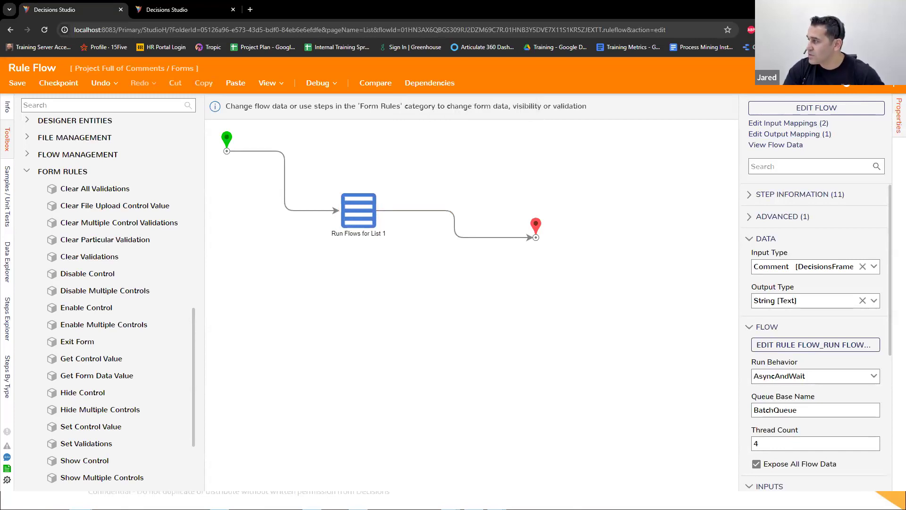
left_click(577, 326)
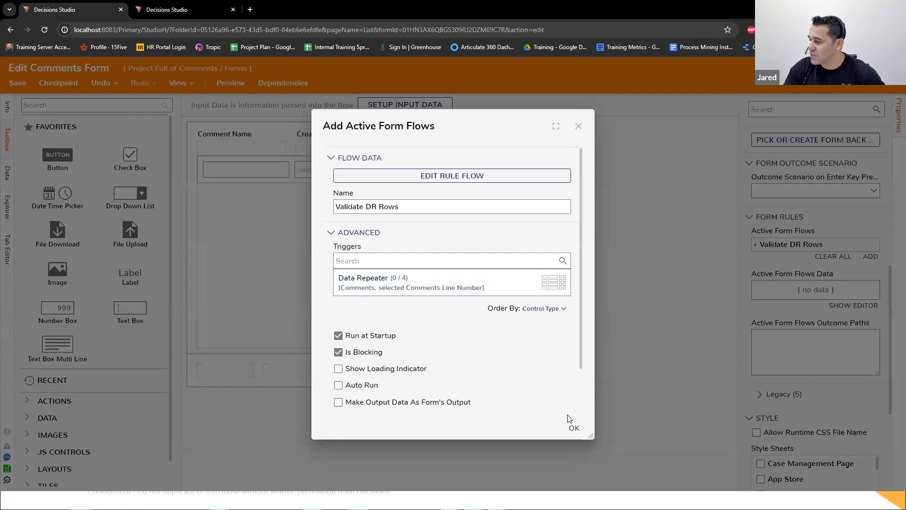
left_click(574, 427)
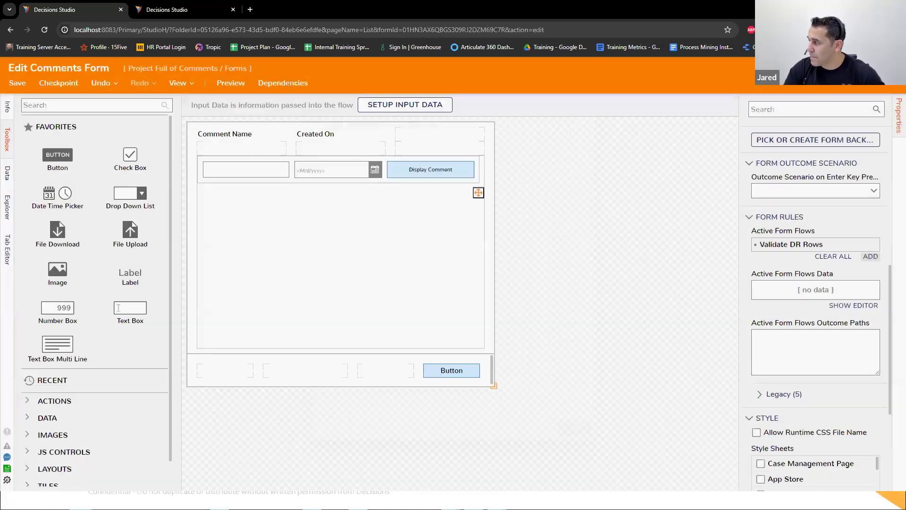
left_click(886, 70)
left_click(580, 325)
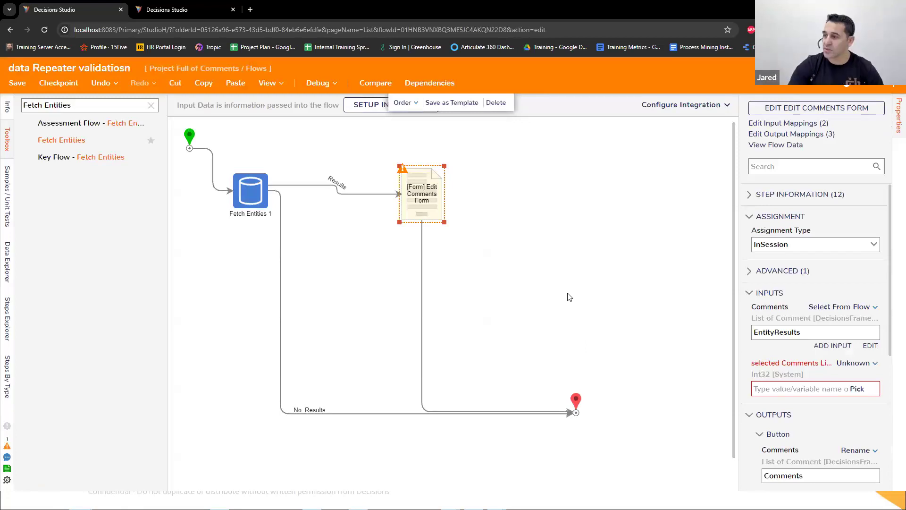
Step: Debug the data Repeater validatiosn flow, minimize the running form, and open the Rule Flow's execution
left_click(317, 83)
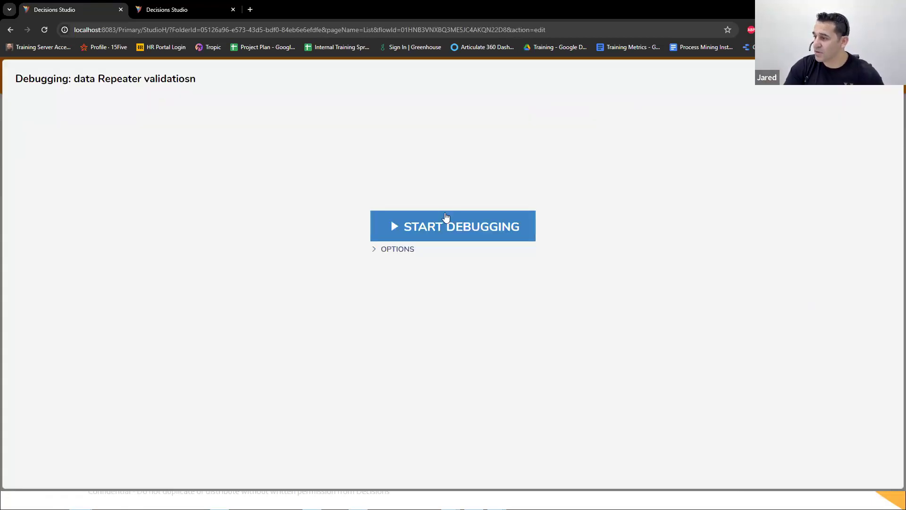
left_click(446, 218)
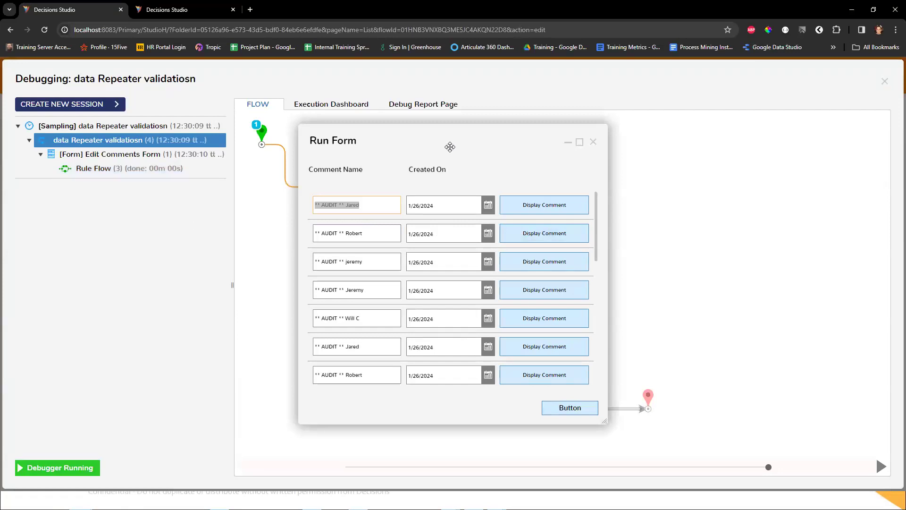
left_click_drag(450, 147, 541, 147)
left_click(658, 143)
left_click(189, 168)
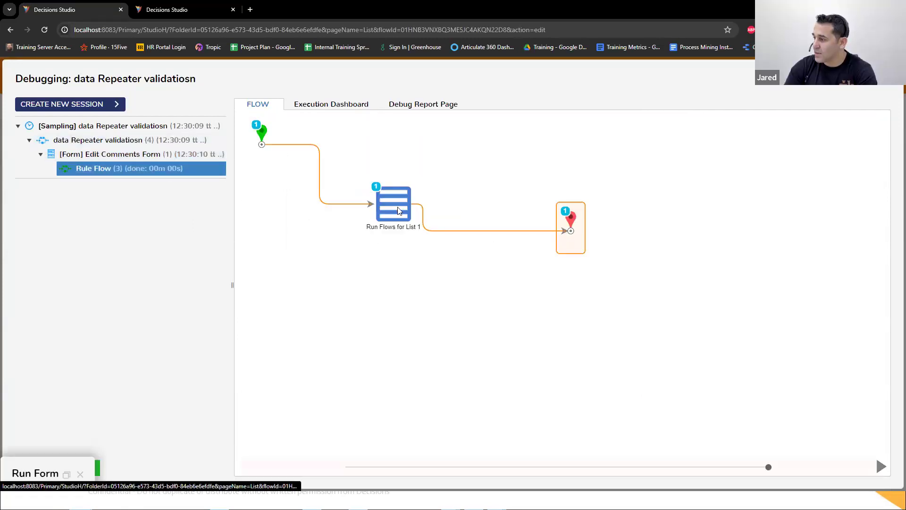
Step: View the combined input and output data for Execution 1 of the Run Flows for List step
left_click(398, 210)
left_click(460, 221)
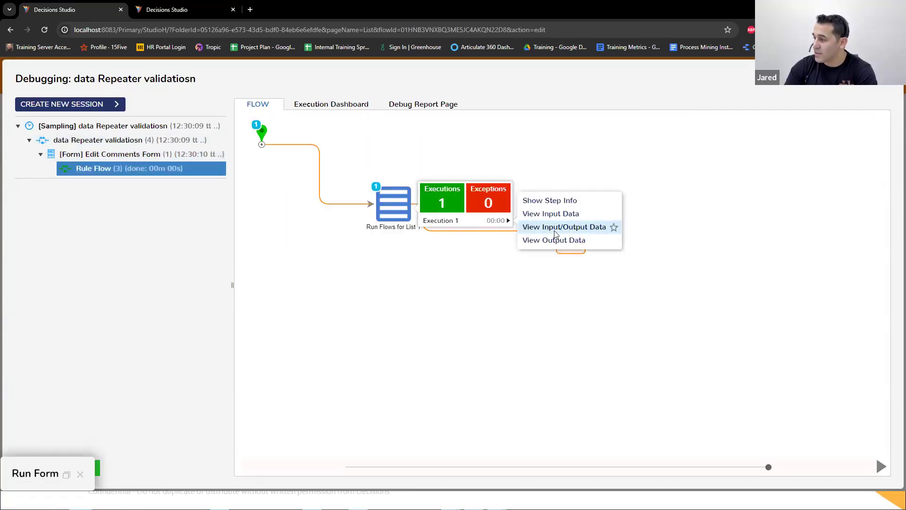
left_click(555, 232)
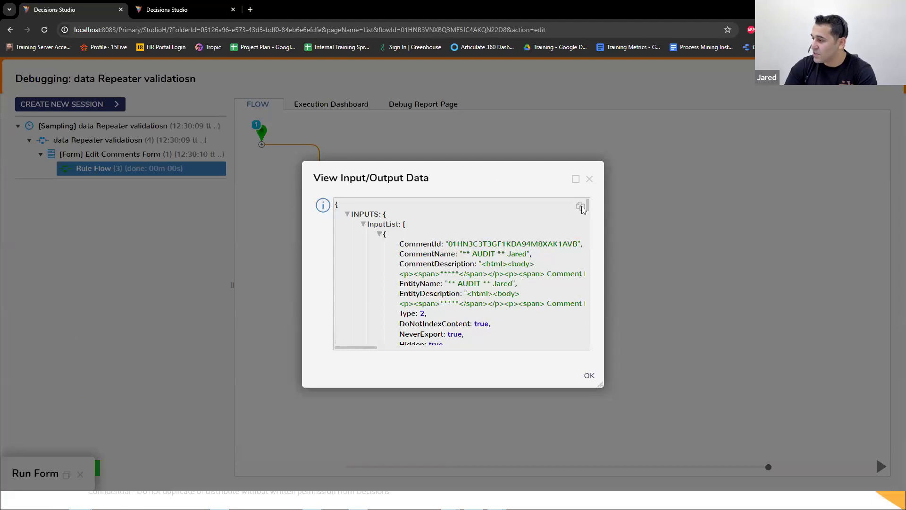
left_click(589, 179)
Step: Review the output data alone for the Run Flows for List step's execution and exit the debugger
left_click(406, 211)
left_click(453, 222)
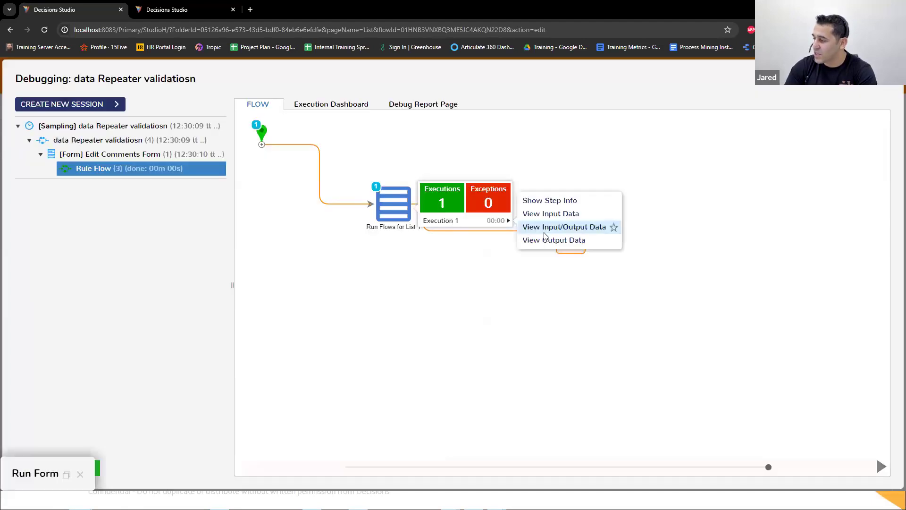
left_click(567, 252)
scroll(575, 277, "down", 5)
scroll(575, 277, "up", 5)
left_click_drag(401, 253, 431, 350)
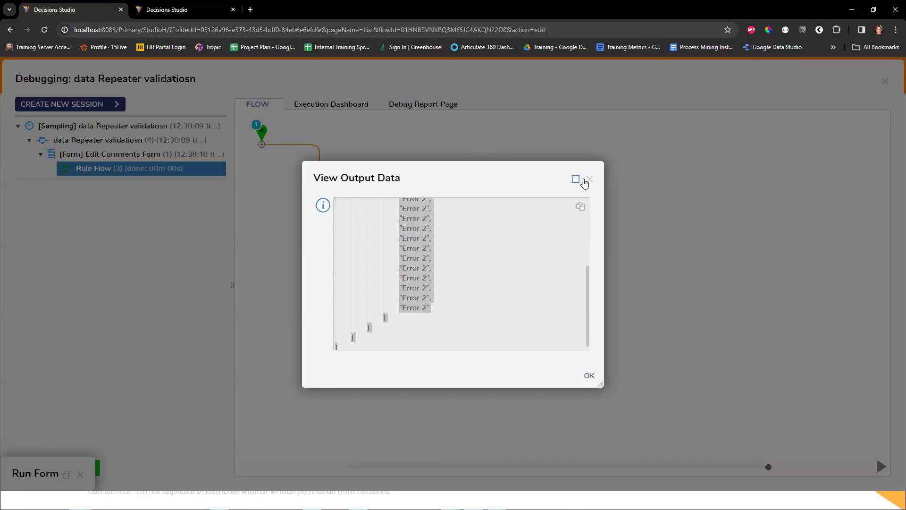
left_click(589, 179)
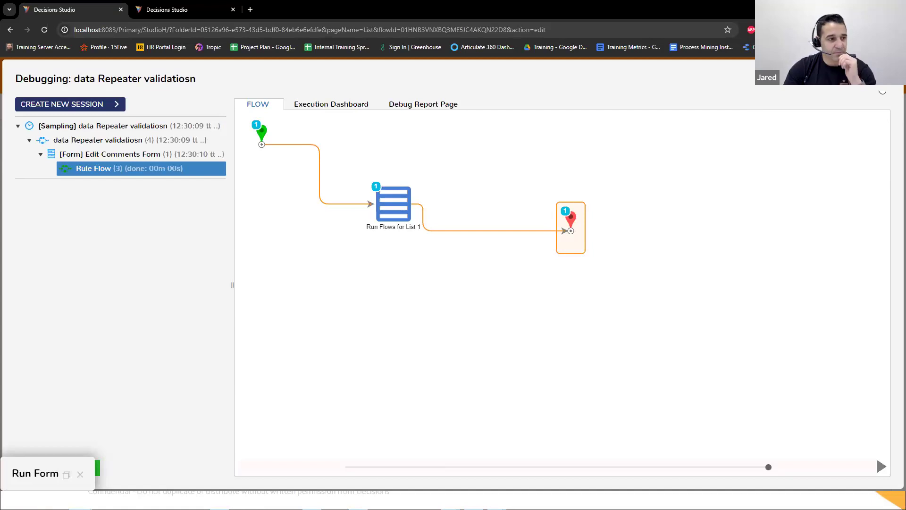
left_click(883, 84)
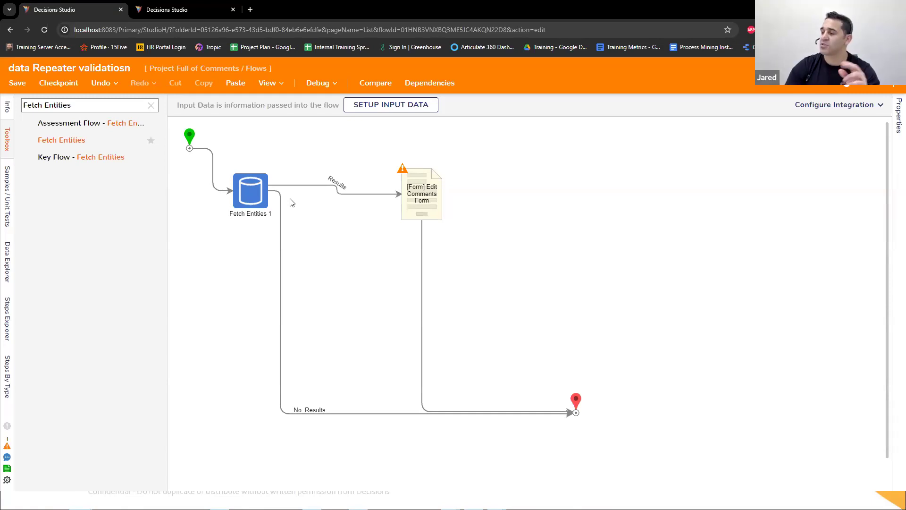
Step: Reopen the Edit Comments Form's Validate DR Rows rule flow and open the inner flow of its Run Flows for List step
left_click(422, 194)
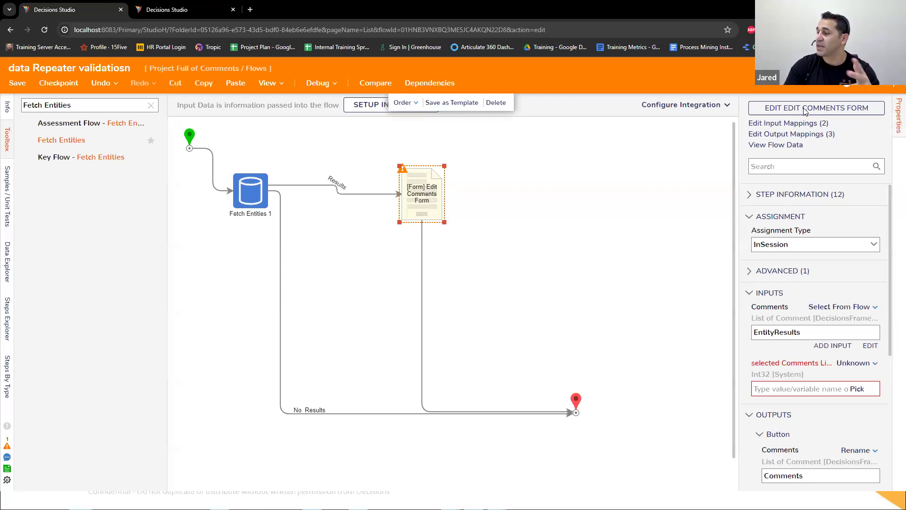
left_click(805, 108)
scroll(755, 321, "down", 7)
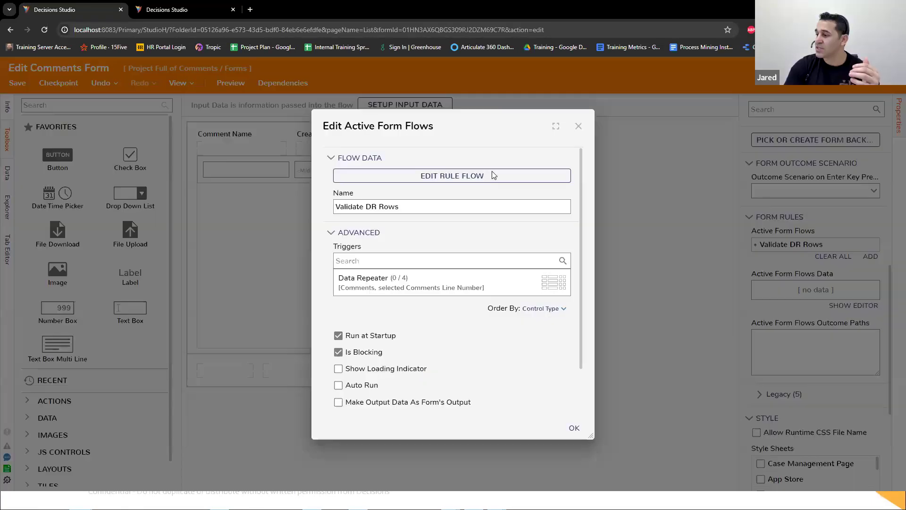
left_click(494, 173)
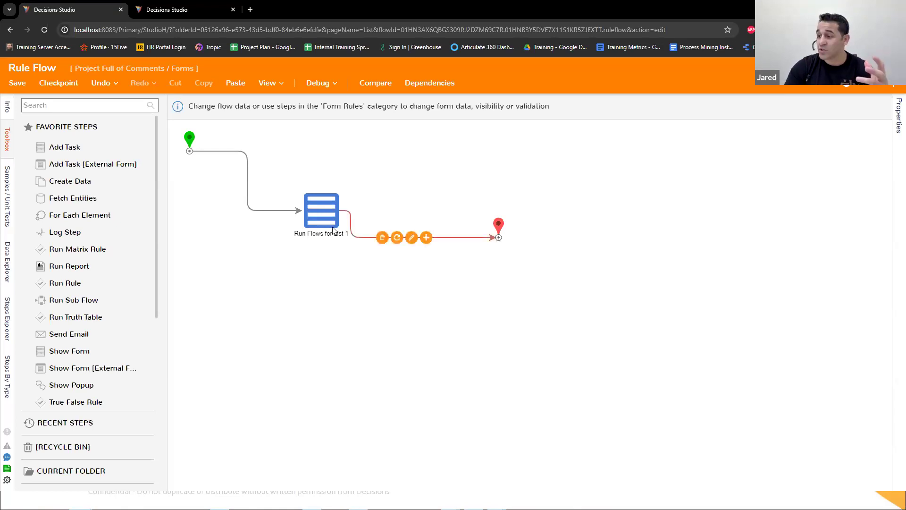
left_click(320, 217)
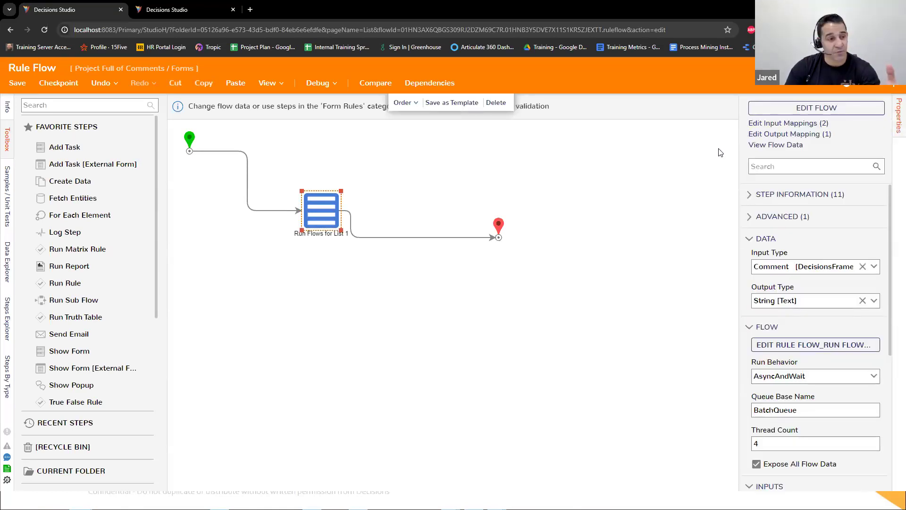
left_click(805, 108)
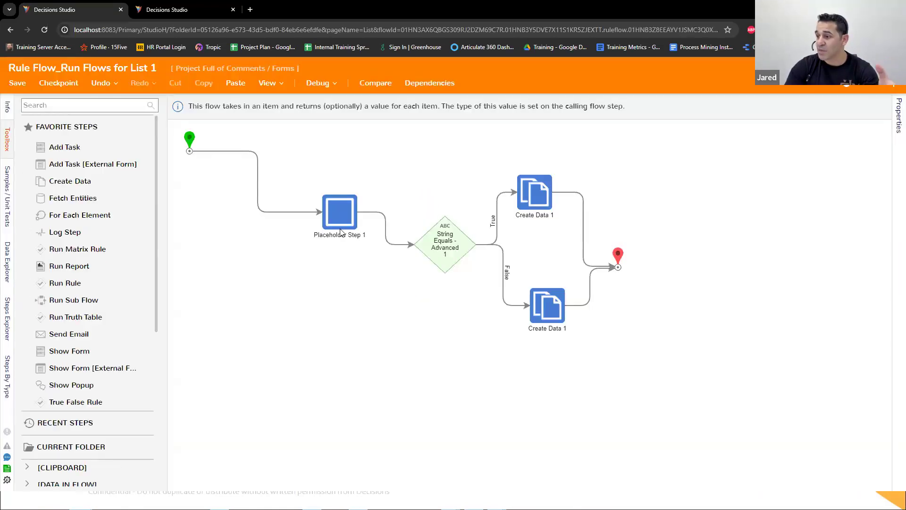
Step: Examine the inner flow's validation steps, the data available at its Start step, and the End step's output mapping, and close it
left_click_drag(307, 167, 595, 341)
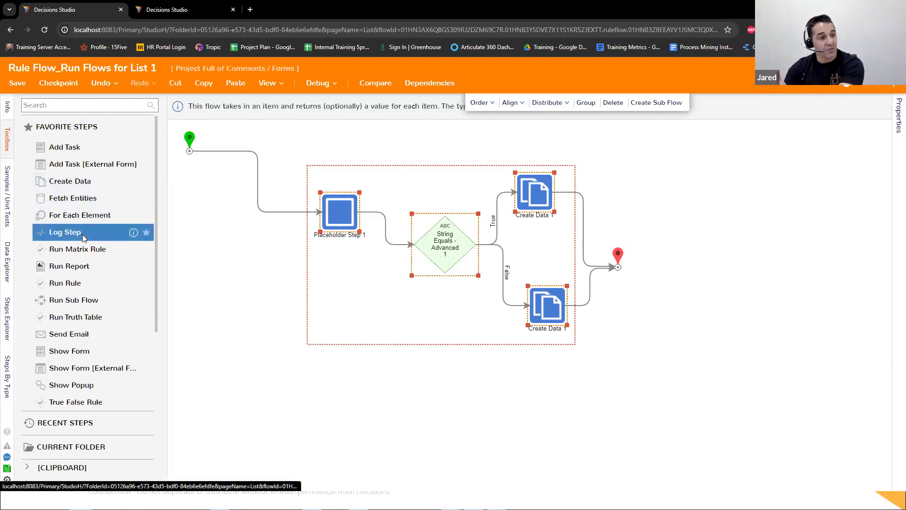
left_click(189, 140)
left_click(7, 262)
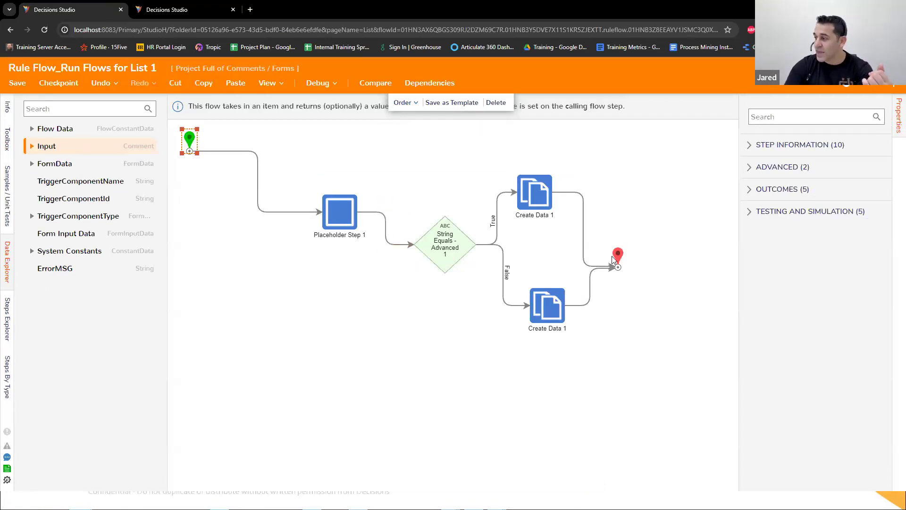
left_click(613, 256)
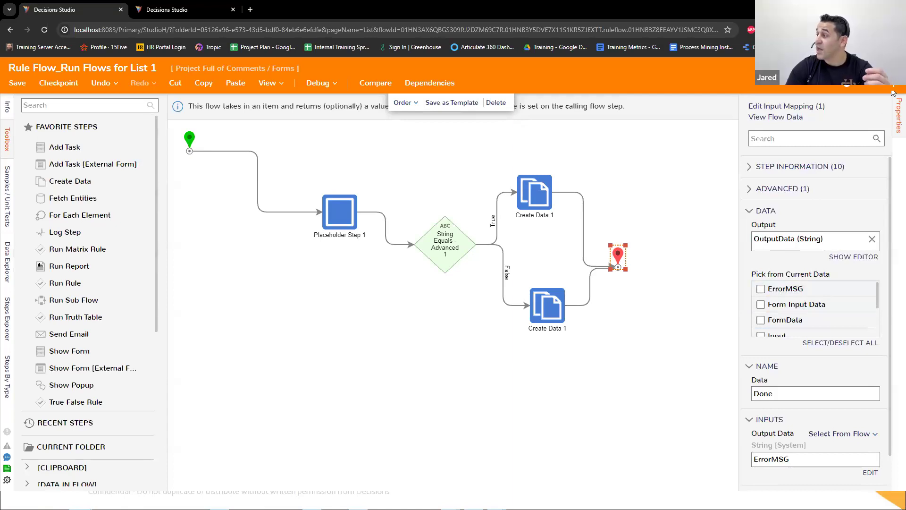
left_click(894, 67)
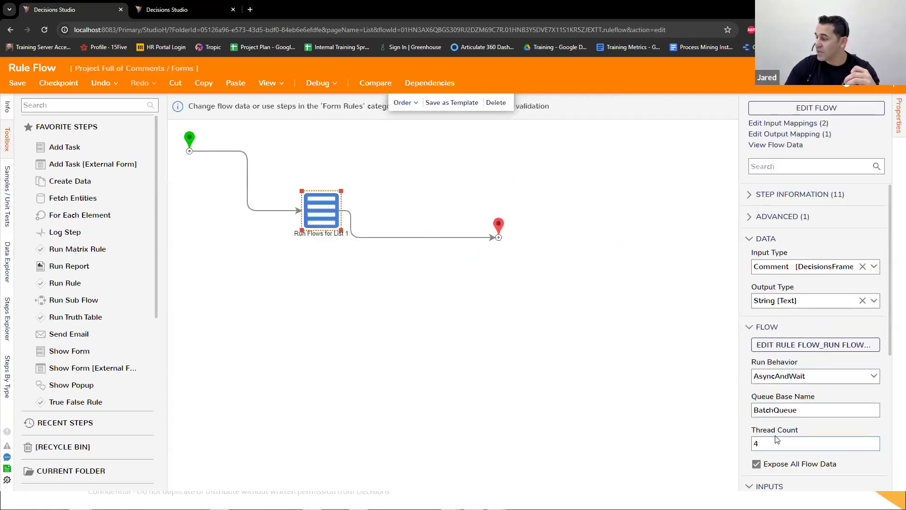
Step: Set the Run Flows for List step's Thread Count to 6
scroll(755, 352, "down", 2)
left_click(750, 350)
double_click(749, 351)
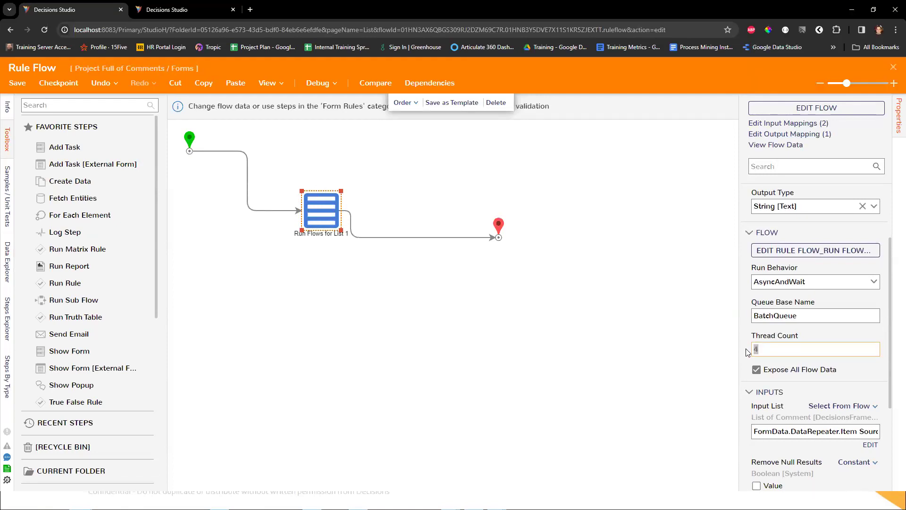
left_click(765, 351)
key("BackSpace")
type("6")
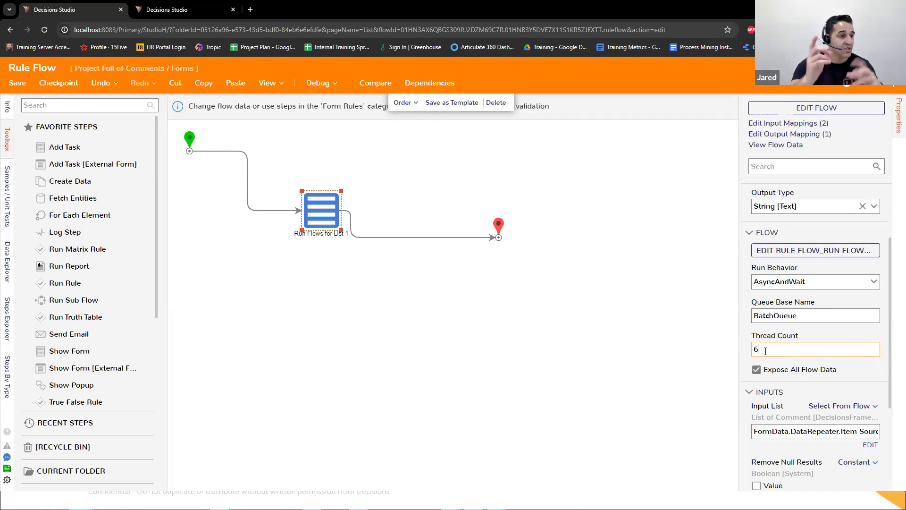
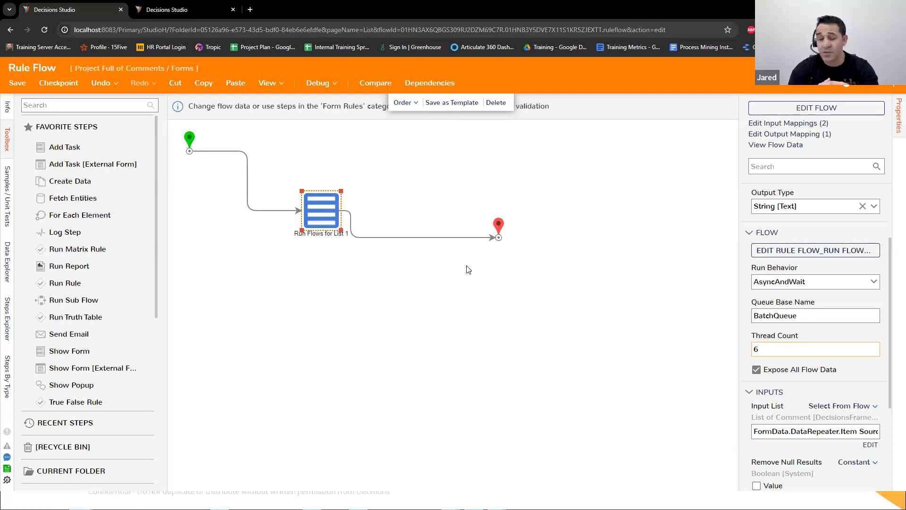
Step: Open the inner flow of the Run Flows for List step and add a nested Run Flows for List step below the Placeholder step
left_click(817, 108)
left_click(98, 106)
type("Run Flows")
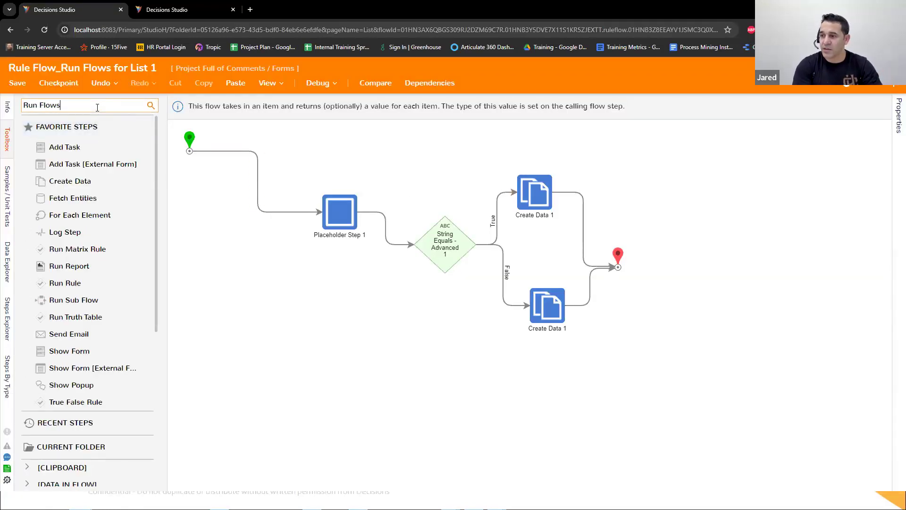
type(" For List")
left_click_drag(69, 123, 284, 292)
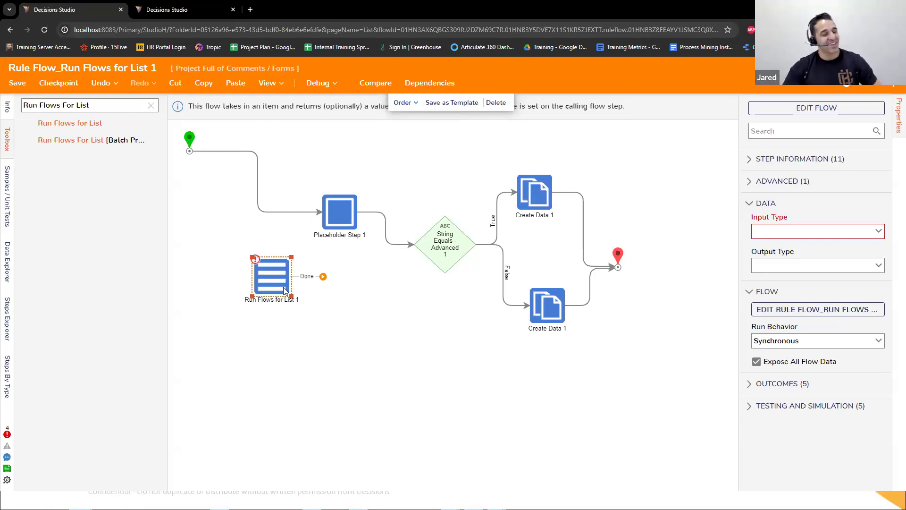
Step: Delete the nested Run Flows for List step, and save and close the inner flow
right_click(284, 291)
left_click(309, 304)
left_click(890, 80)
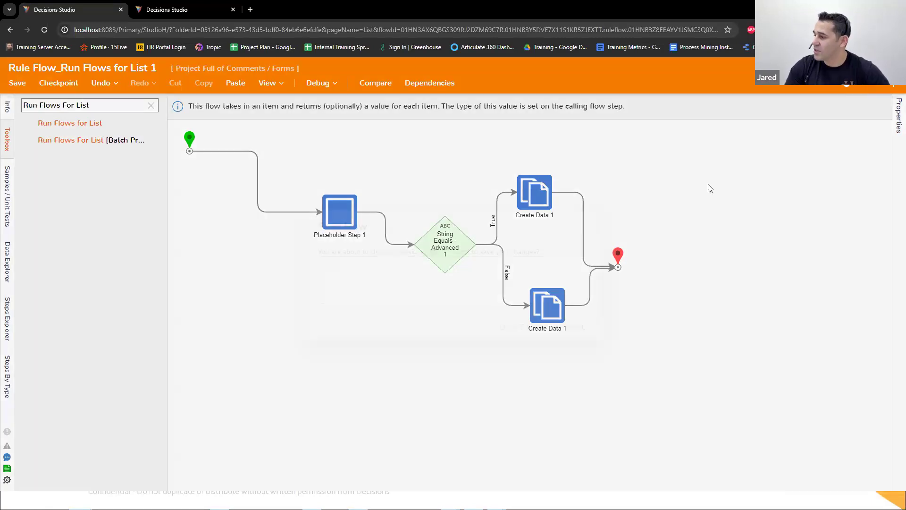
left_click(576, 326)
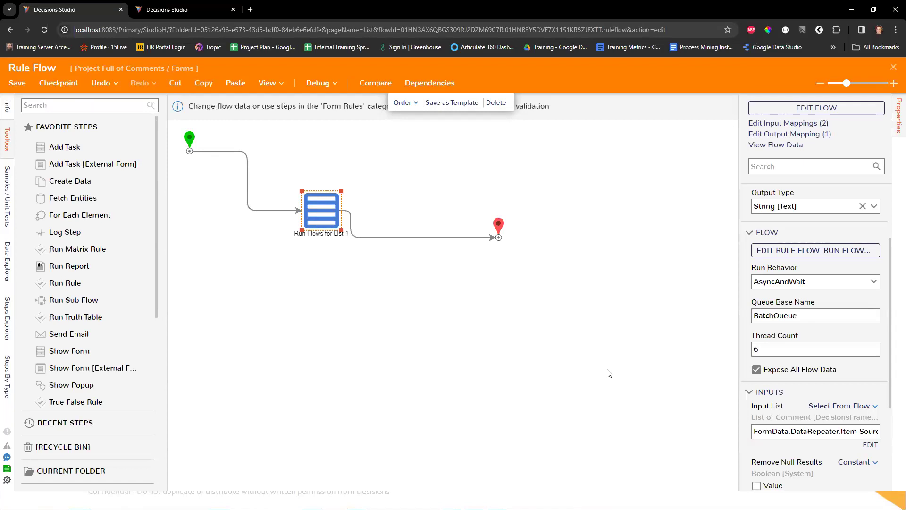
Step: Set the Run Flows for List step's Run Behavior to ThreadJob and review its inputs and Result List output
left_click(876, 282)
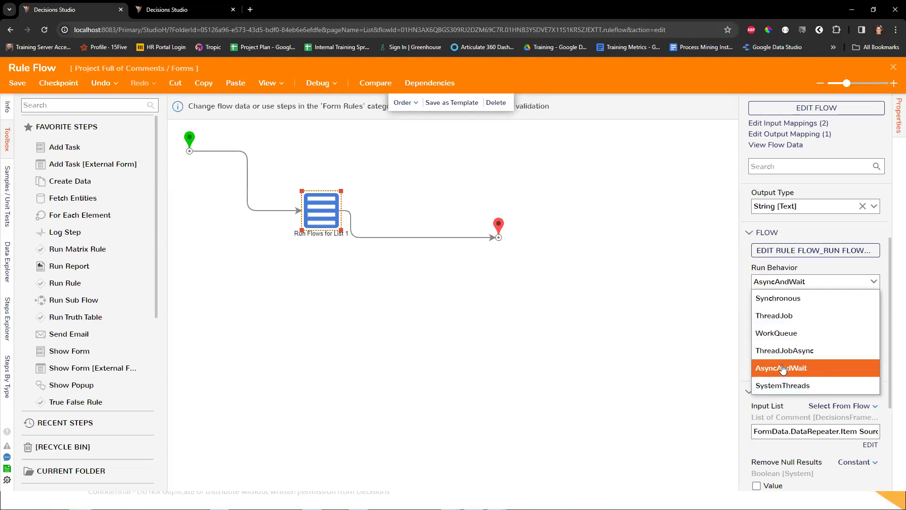
left_click(792, 319)
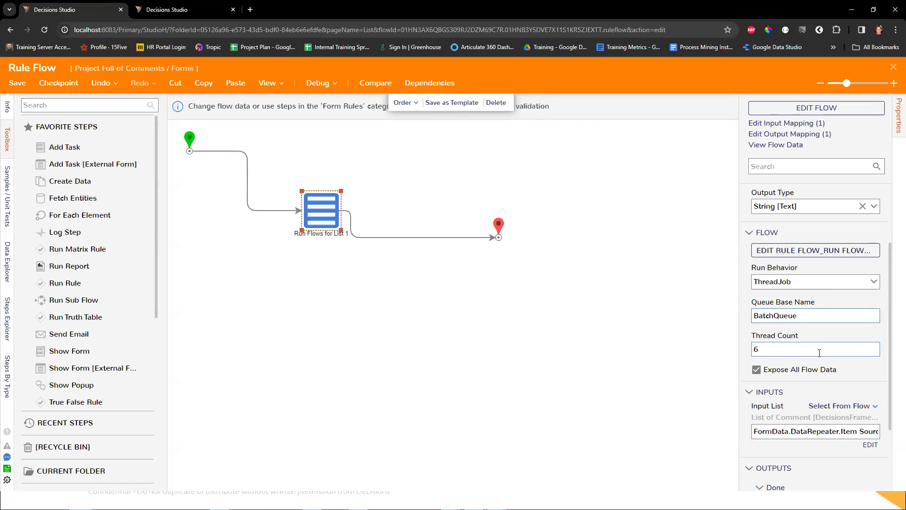
scroll(817, 358, "down", 2)
scroll(819, 362, "up", 1)
scroll(812, 330, "up", 2)
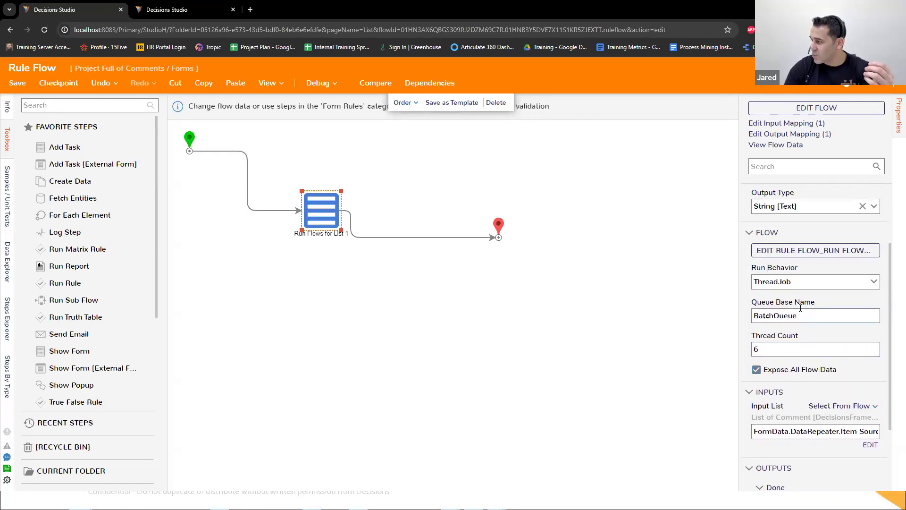
scroll(807, 321, "down", 2)
scroll(811, 359, "down", 2)
left_click_drag(803, 434, 759, 442)
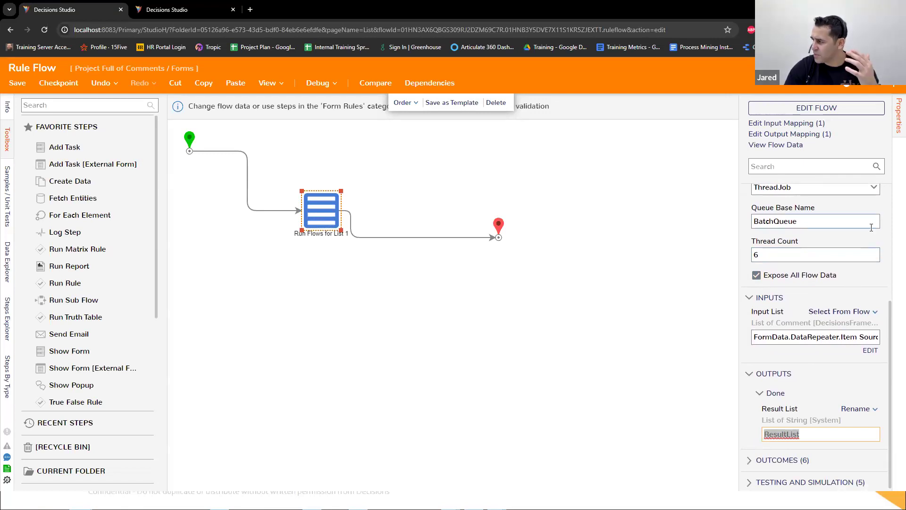
scroll(855, 272, "up", 1)
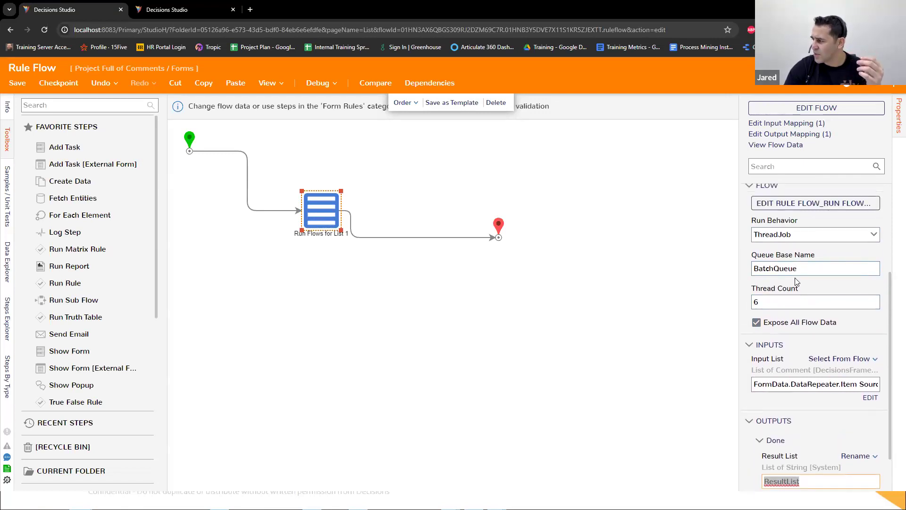
Step: Set the Run Behavior to AsyncAndWait and review the step's inputs, including Remove Null Results
left_click(873, 236)
left_click(802, 321)
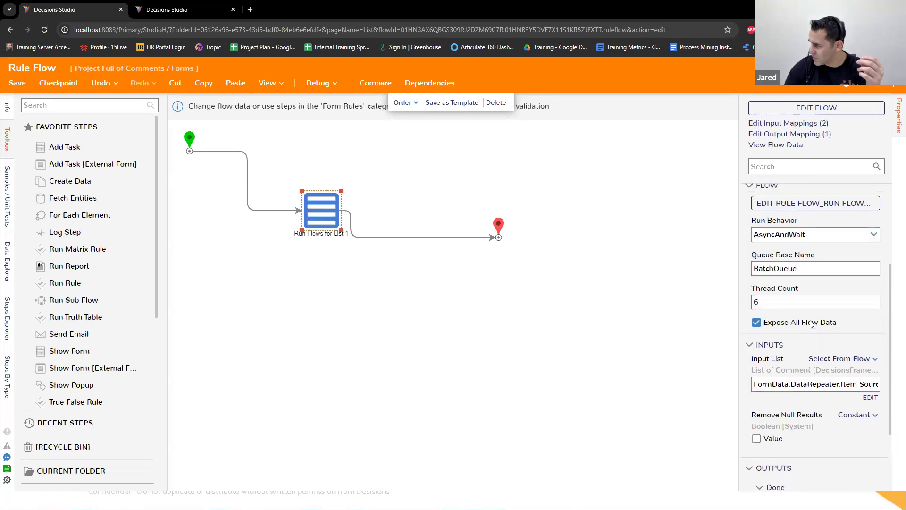
scroll(812, 324, "down", 1)
scroll(811, 324, "up", 3)
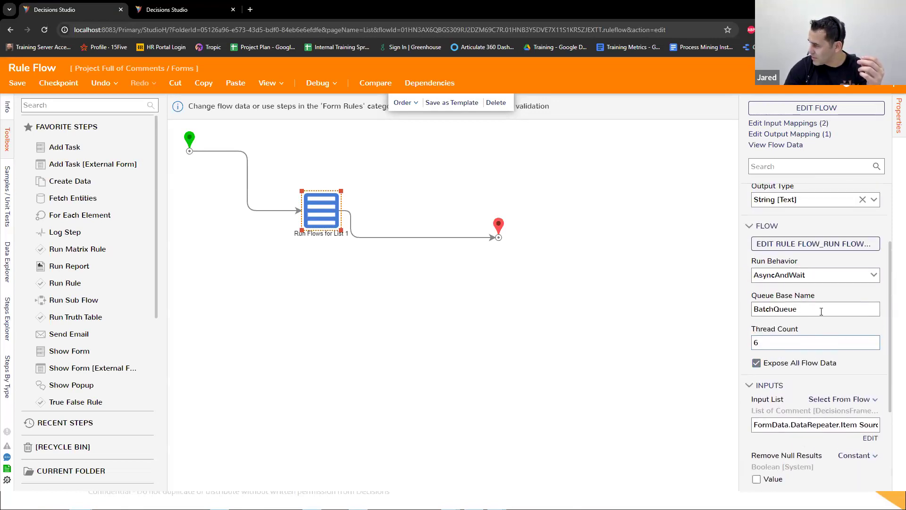
Step: Set the Run Behavior to ThreadJobAsync and reopen the list of behavior options
left_click(874, 279)
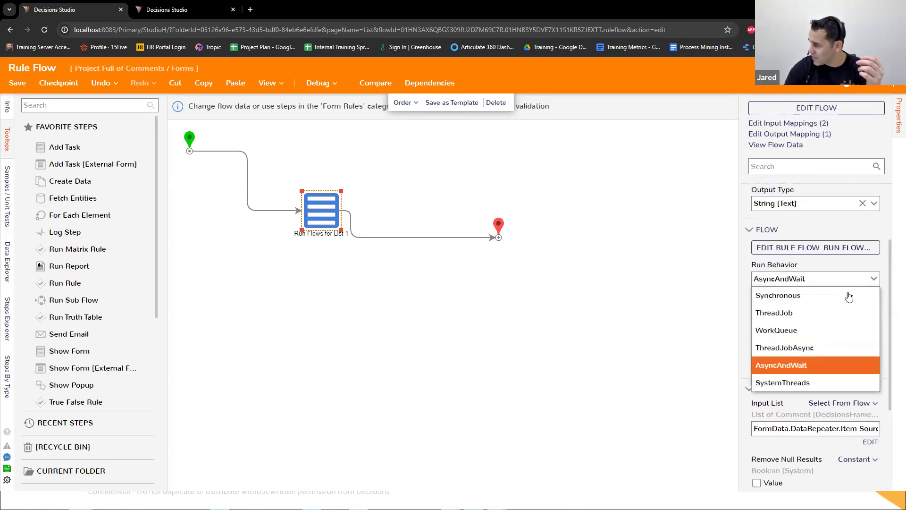
left_click(819, 347)
left_click(874, 268)
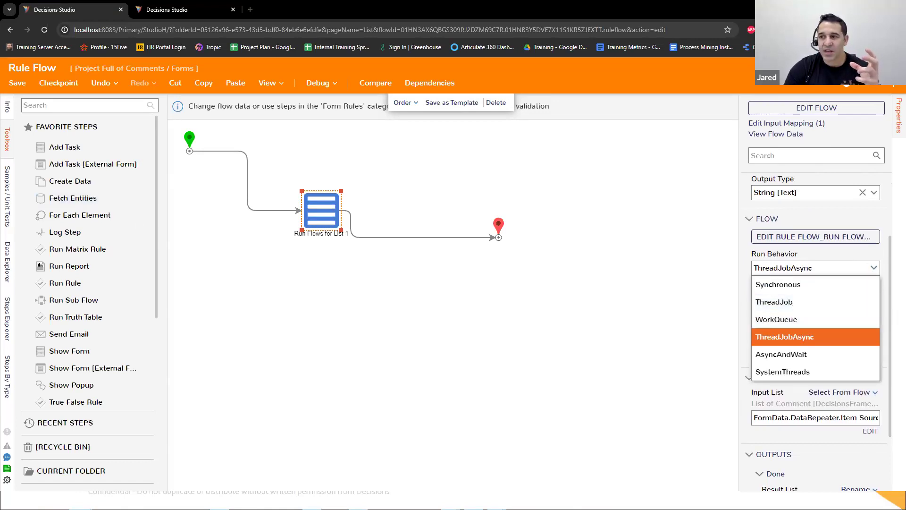
left_click(250, 9)
left_click_drag(255, 10, 1, 28)
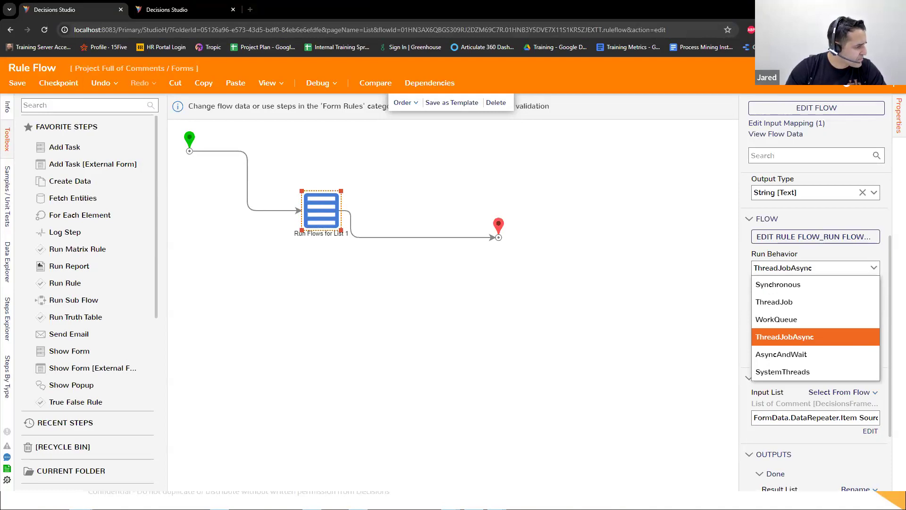
Step: Switch the Run Behavior to ThreadJob and back to ThreadJobAsync, and inspect the step's settings down to its outputs and Queue Base Name
left_click(787, 302)
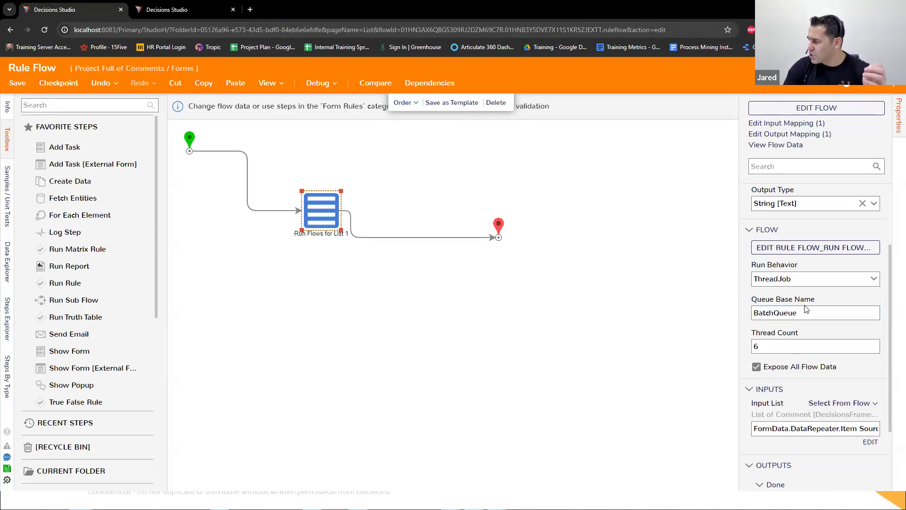
left_click(874, 279)
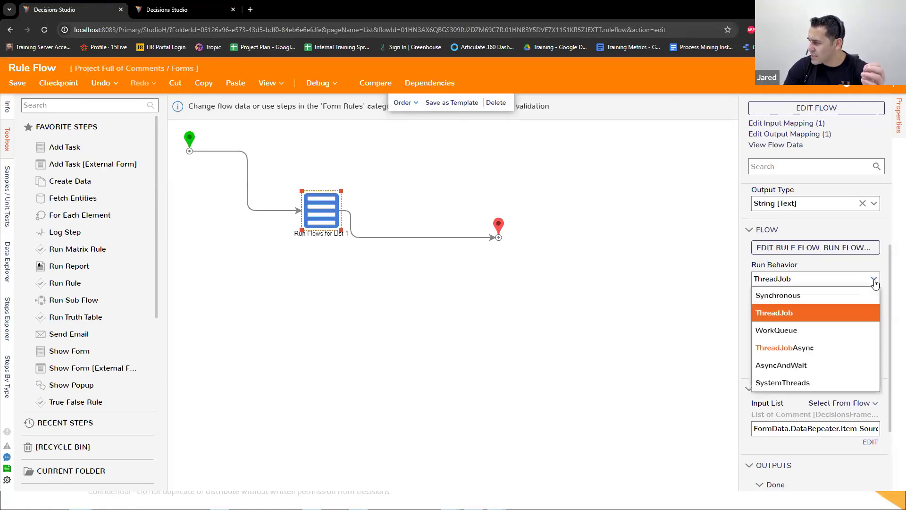
left_click(800, 348)
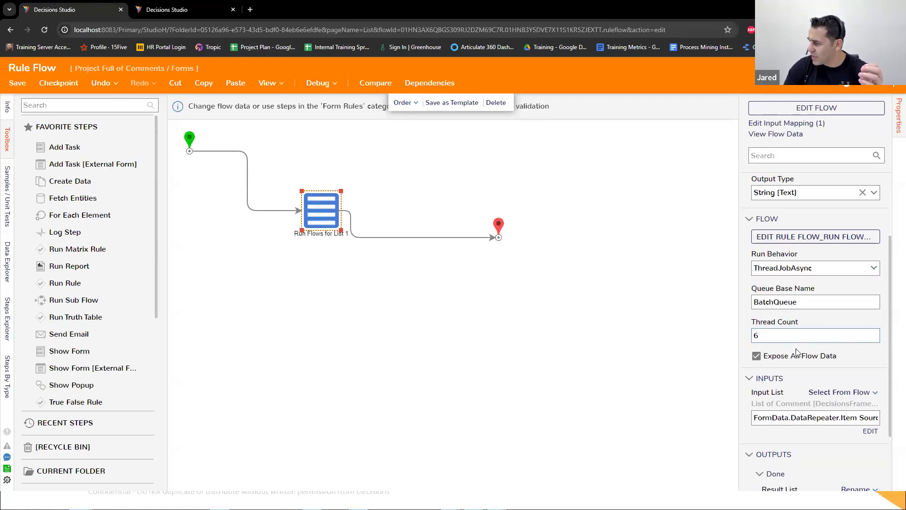
scroll(797, 351, "down", 3)
scroll(796, 351, "up", 4)
scroll(797, 351, "down", 1)
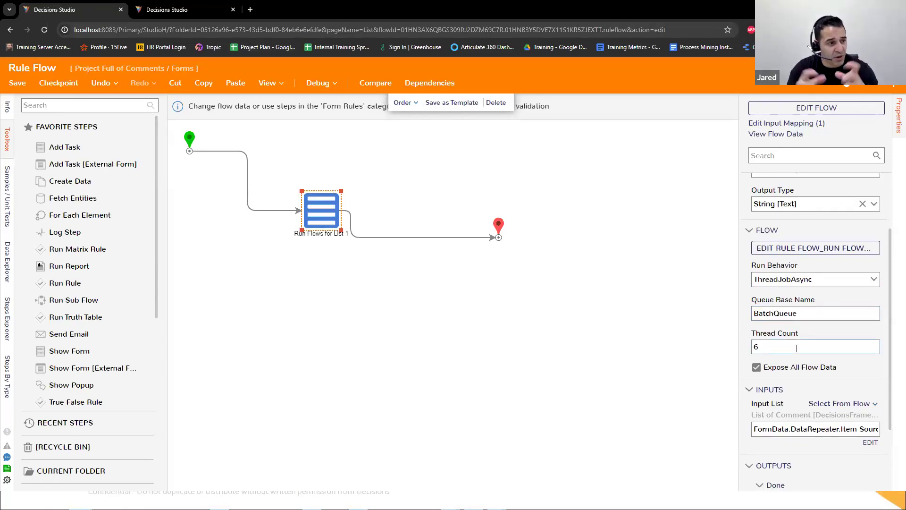
left_click_drag(810, 314, 729, 314)
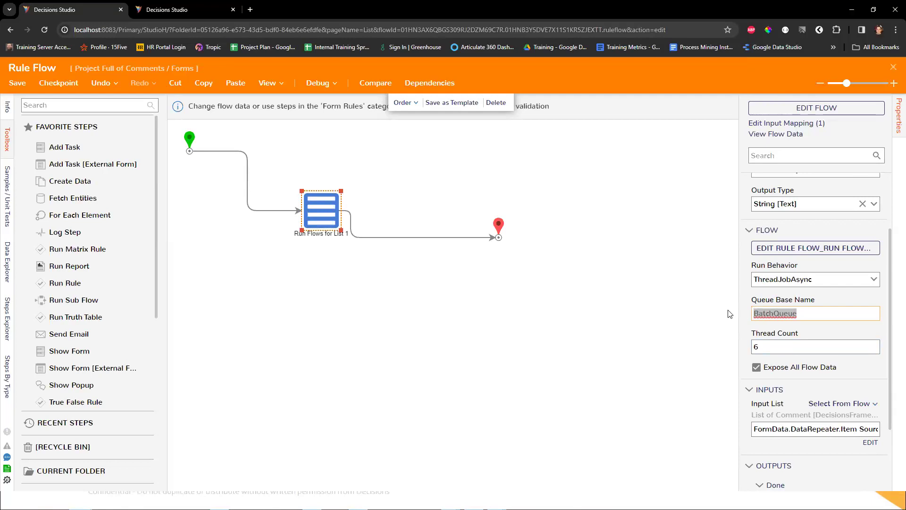
Step: Switch the Run Behavior to AsyncAndWait and on to SystemThreads, and review the step's settings for SystemThreads
left_click(875, 279)
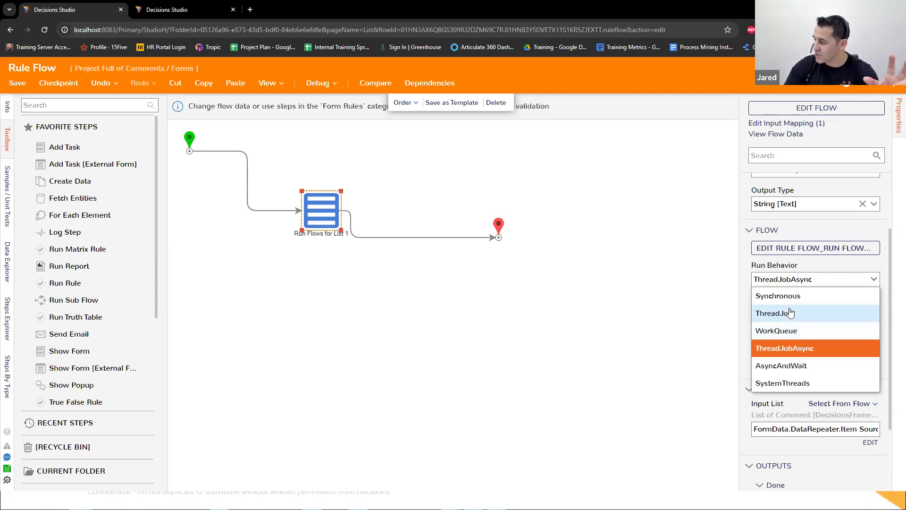
left_click(777, 371)
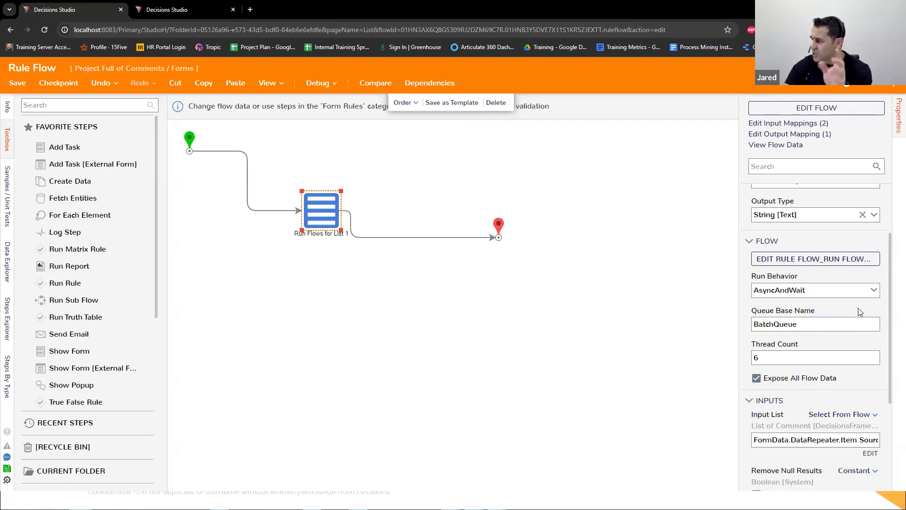
left_click(874, 292)
left_click(803, 393)
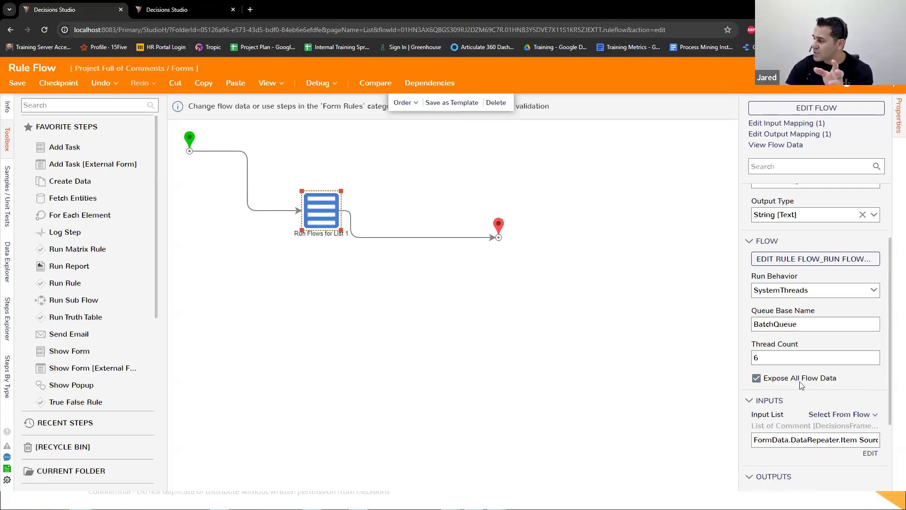
scroll(812, 370, "down", 1)
scroll(812, 370, "up", 2)
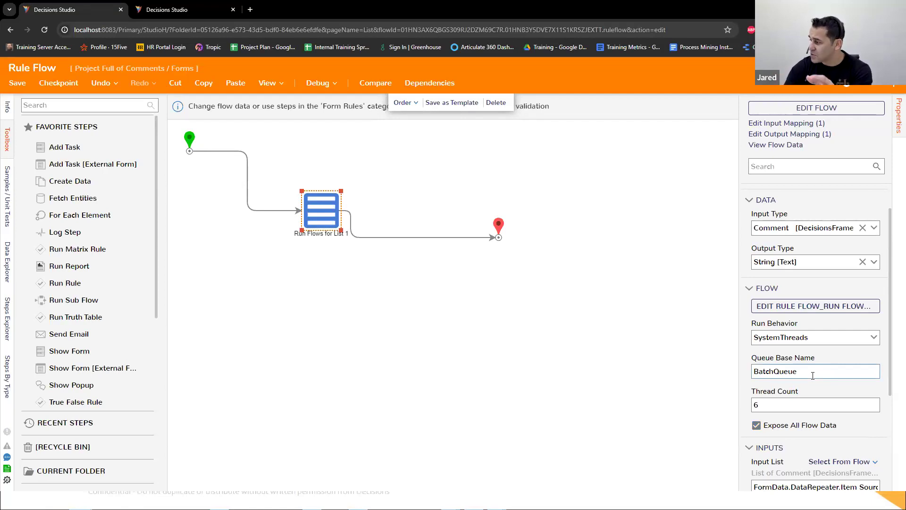
Step: Try WorkQueue as the Run Behavior, review its settings, and switch back to SystemThreads
left_click(876, 338)
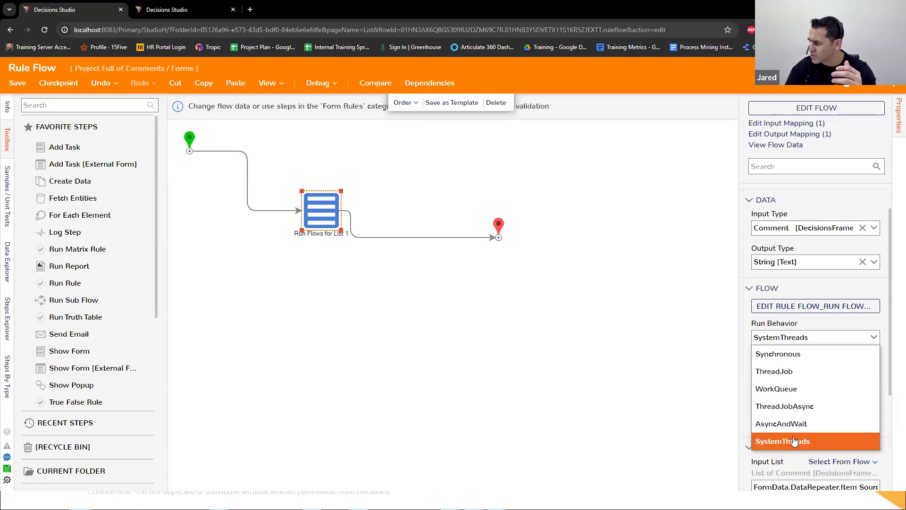
left_click(777, 391)
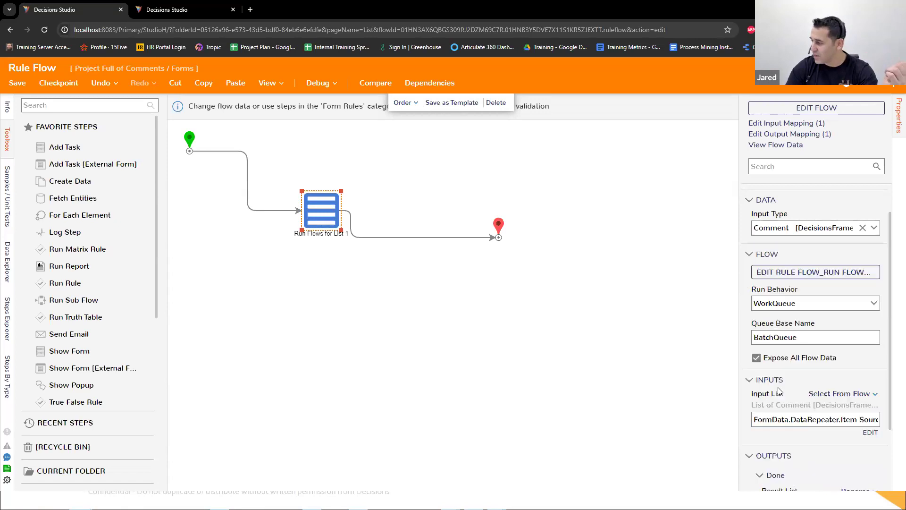
scroll(781, 392, "down", 3)
scroll(808, 377, "up", 2)
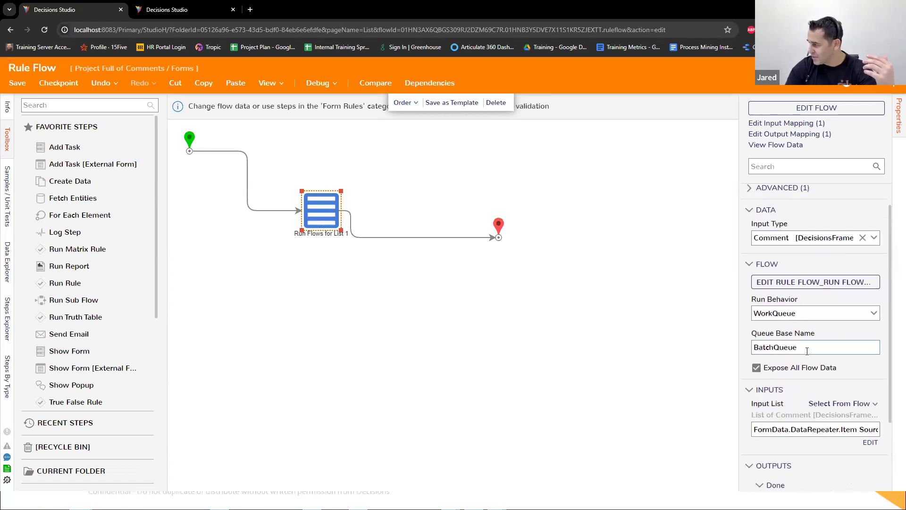
left_click(871, 313)
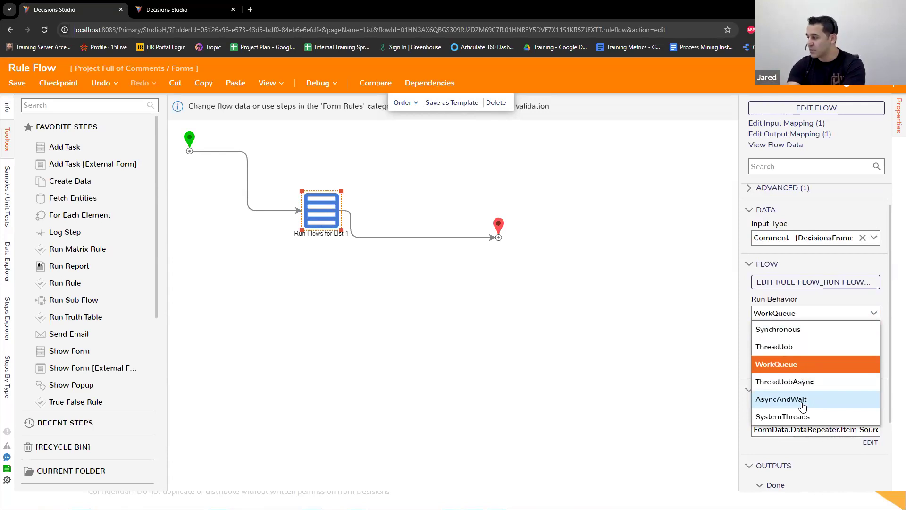
left_click(810, 417)
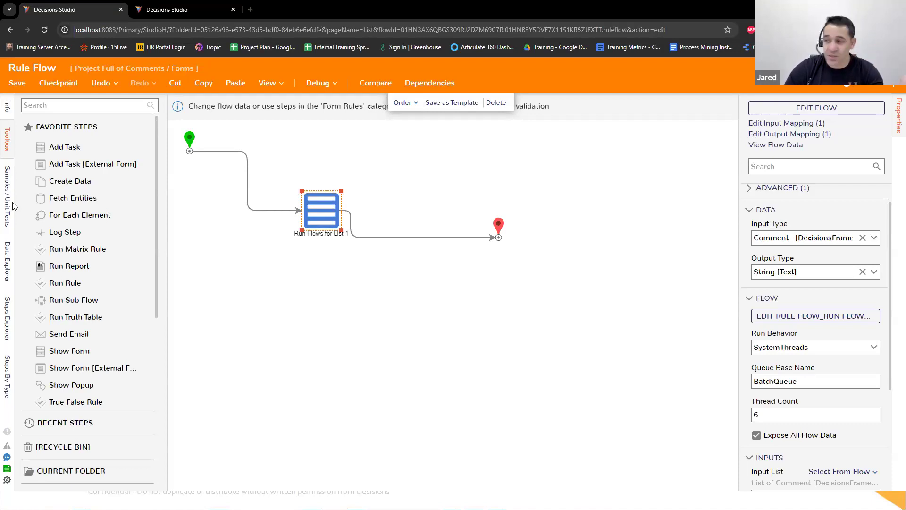
Step: Close the rule flow without saving its changes and close the Edit Active Form Flows dialog
left_click(893, 76)
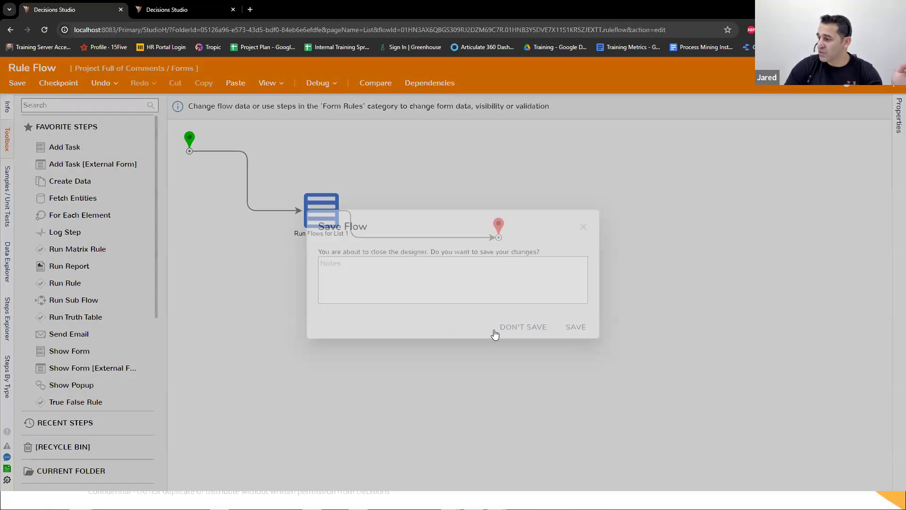
left_click(522, 327)
left_click(574, 428)
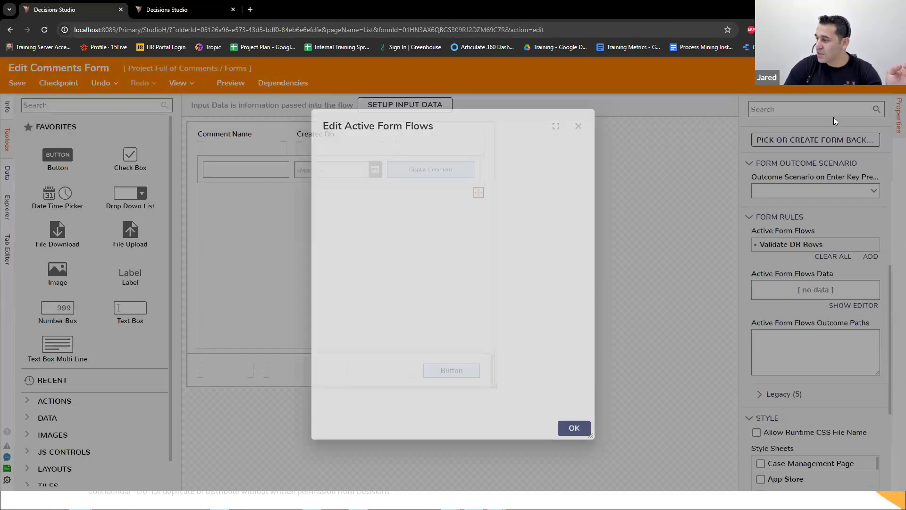
Step: Save and close the Edit Comments Form and the data Repeater validatiosn flow
left_click(893, 75)
left_click(581, 325)
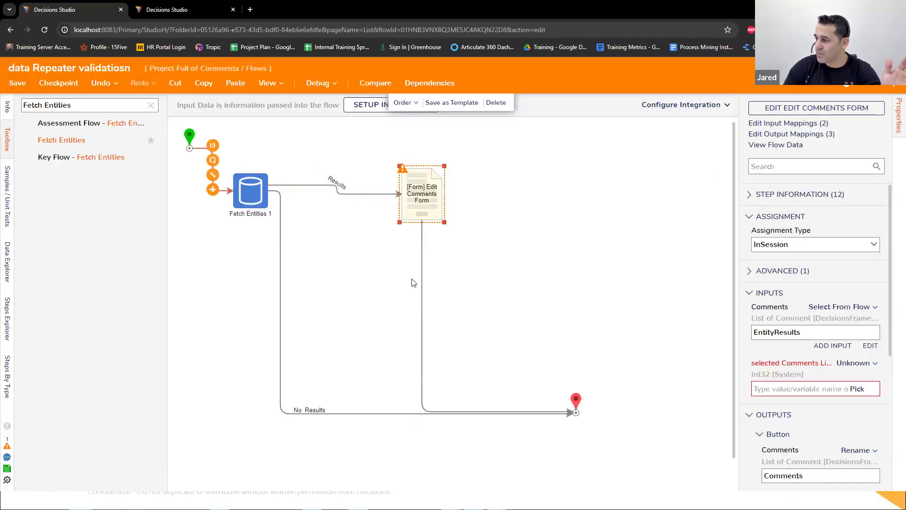
left_click(893, 76)
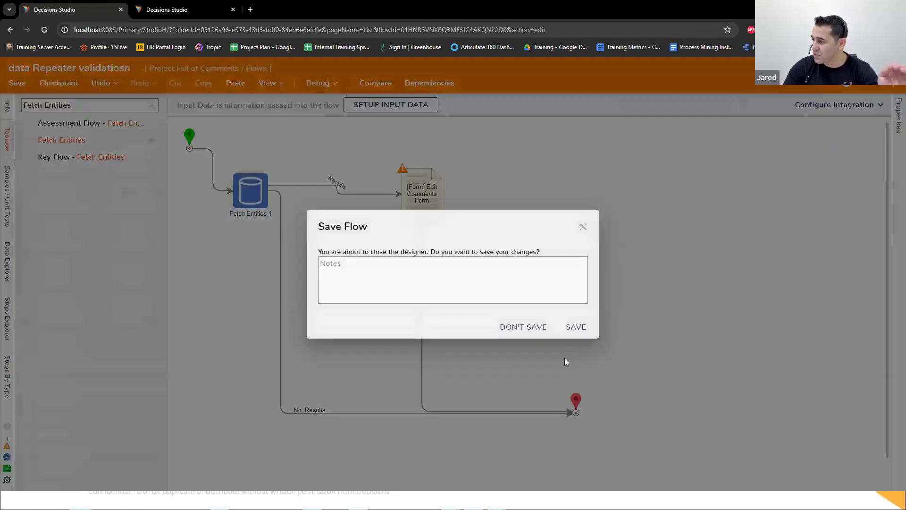
left_click(578, 325)
Step: Create a new Flow named "Storage Types in Dec" in the Flows folder
left_click(198, 111)
type("Storage Types in Dec")
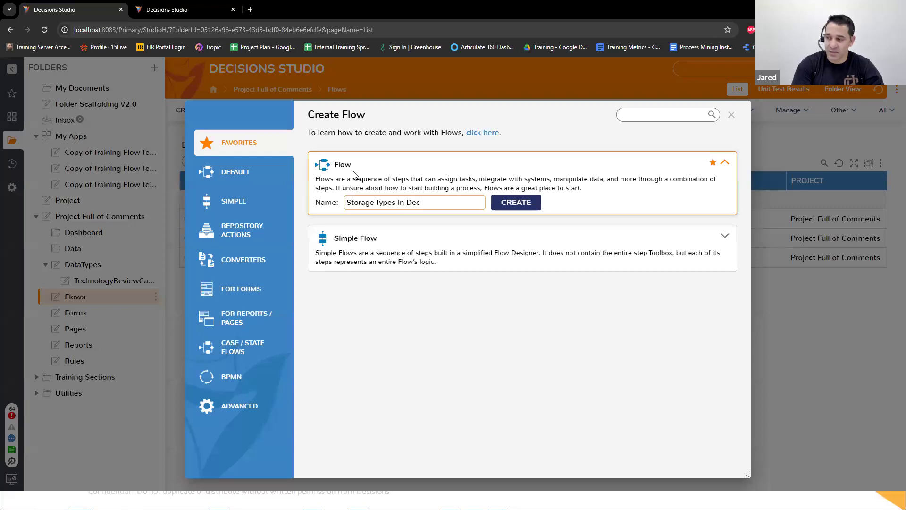
key("Return")
Step: Add a Create Data step connected to the flow's start and define a FileData item of type File Data in it
left_click_drag(70, 180, 360, 179)
left_click_drag(227, 148, 361, 179)
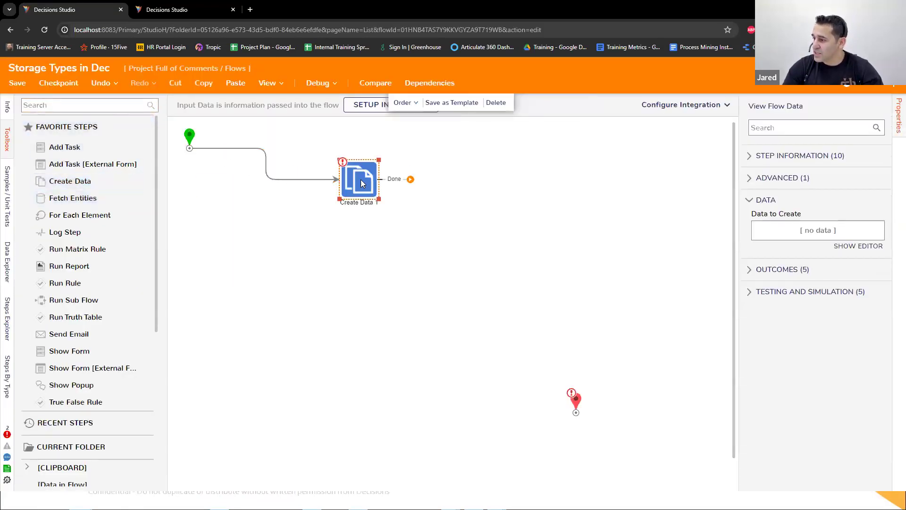
left_click(874, 248)
type("FileData")
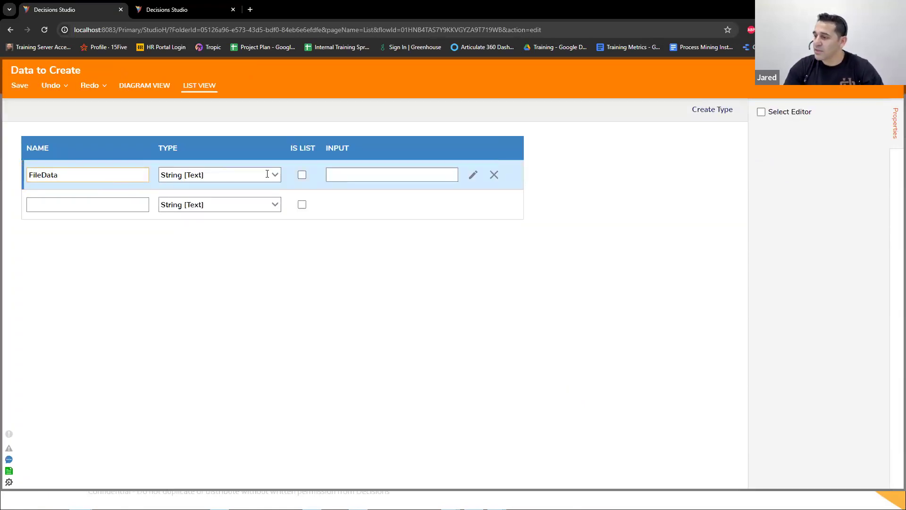
left_click(268, 174)
left_click(221, 289)
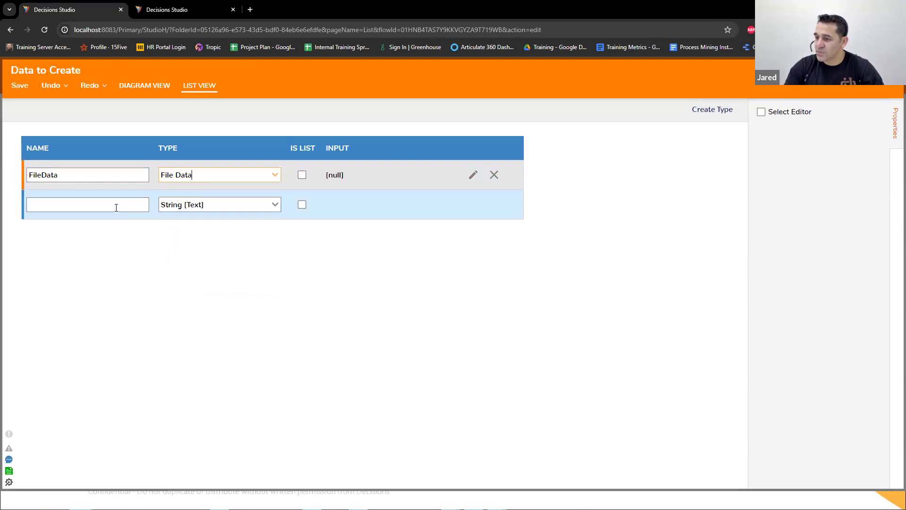
Step: Add a second item named Document with the type Document to the data to create
left_click(116, 208)
type("Document")
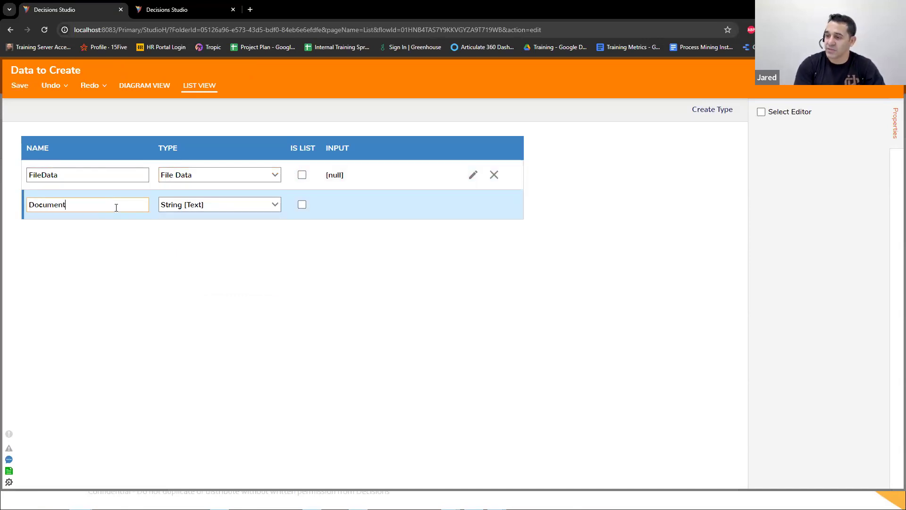
left_click(270, 205)
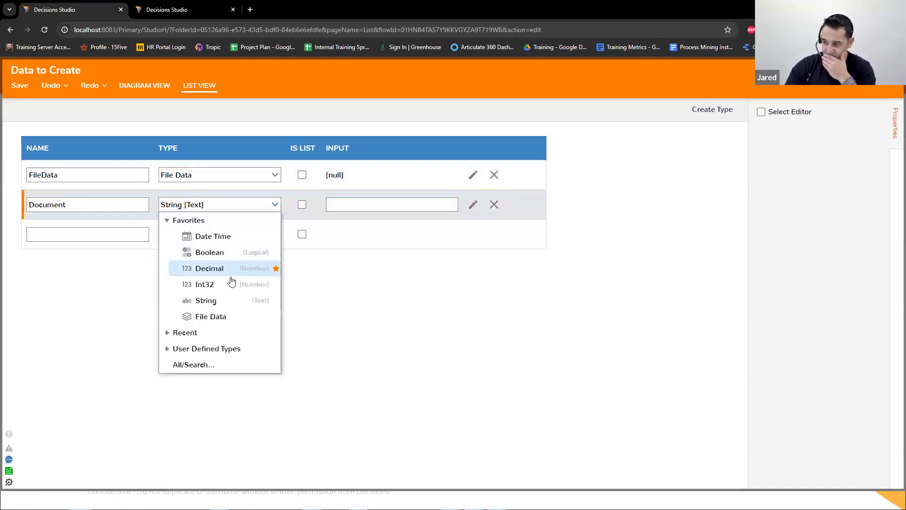
left_click(168, 334)
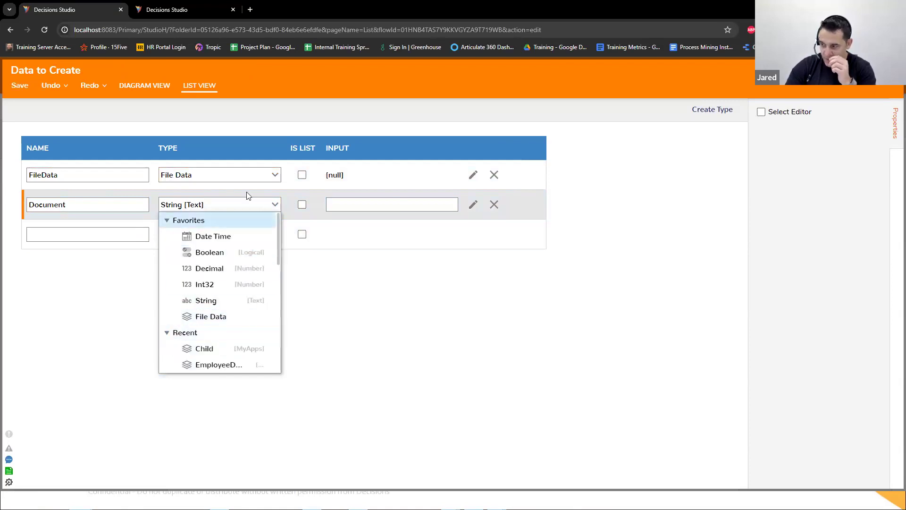
left_click(224, 203)
type("Docum")
left_click(225, 237)
Step: Add a third item named FileReference with the type FileReference and save the data to create
left_click(57, 241)
type("Fil")
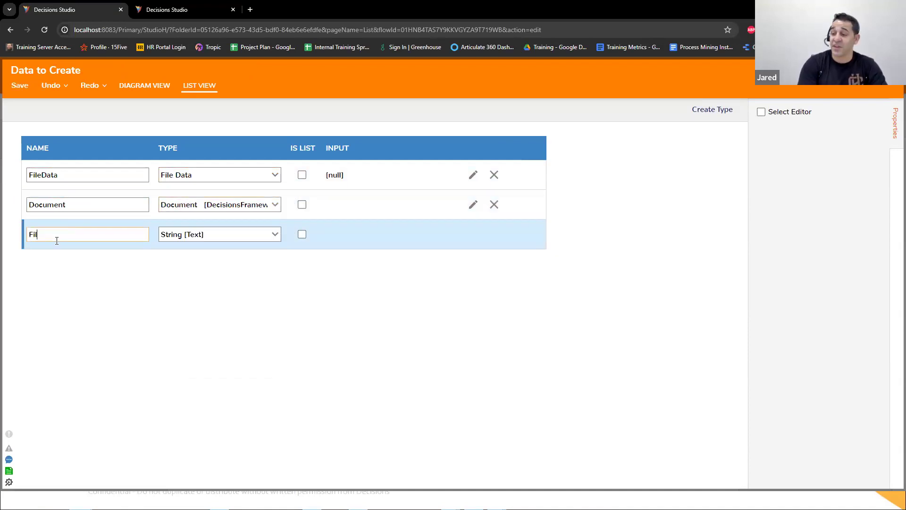
type("eReference")
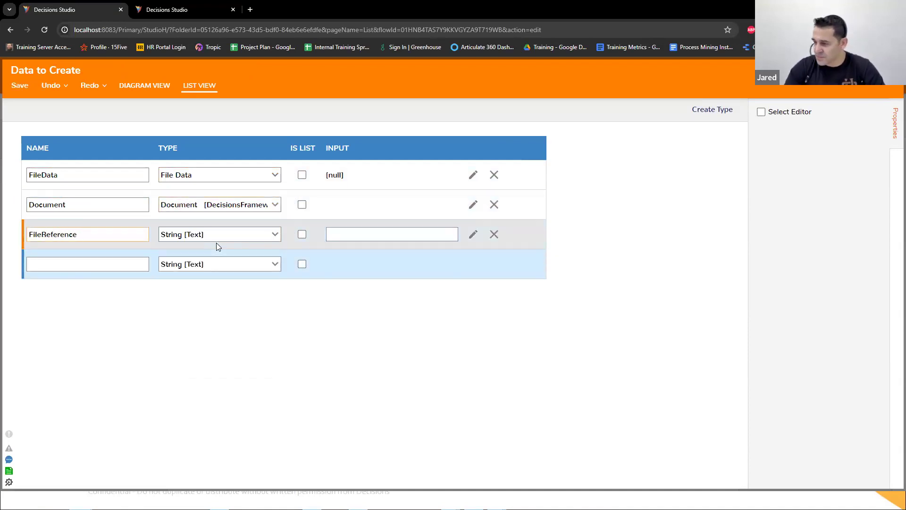
left_click(216, 236)
type("FileReference")
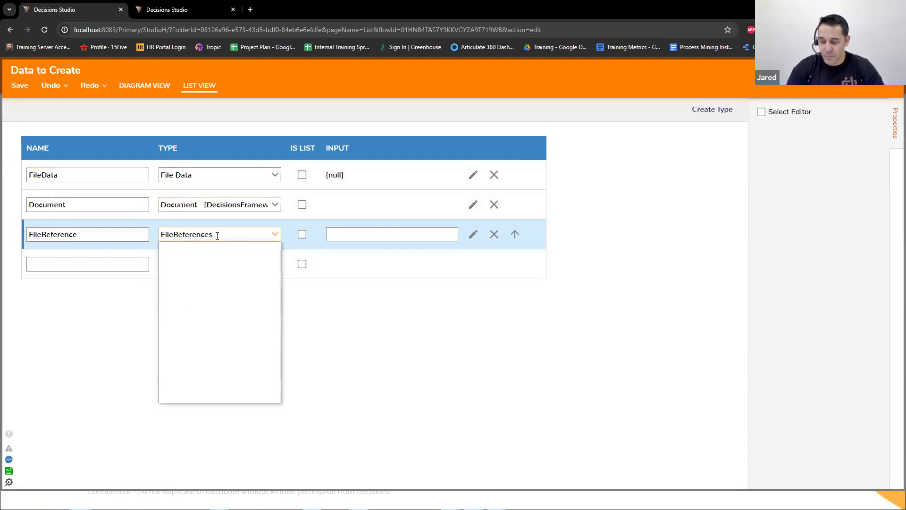
left_click(219, 255)
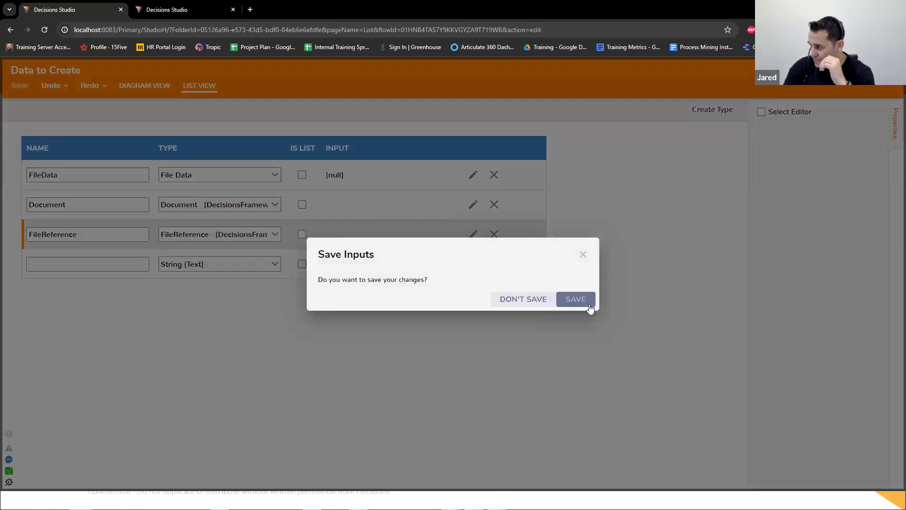
left_click(590, 305)
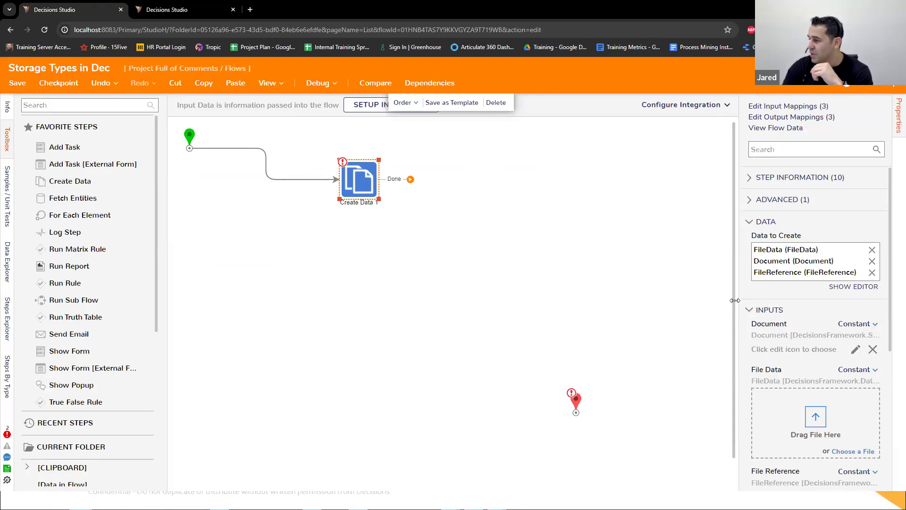
Step: Reposition the Create Data and End steps on the canvas and save the flow
left_click_drag(737, 301, 654, 301)
mouse_move(365, 196)
left_mouse_down()
mouse_move(369, 239)
mouse_move(422, 301)
left_mouse_up()
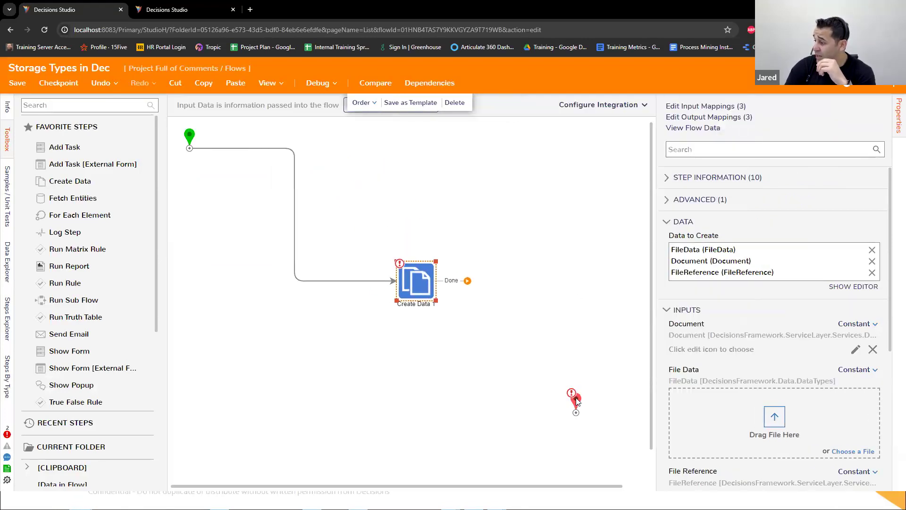
left_click_drag(576, 401, 543, 347)
left_click_drag(403, 273, 391, 247)
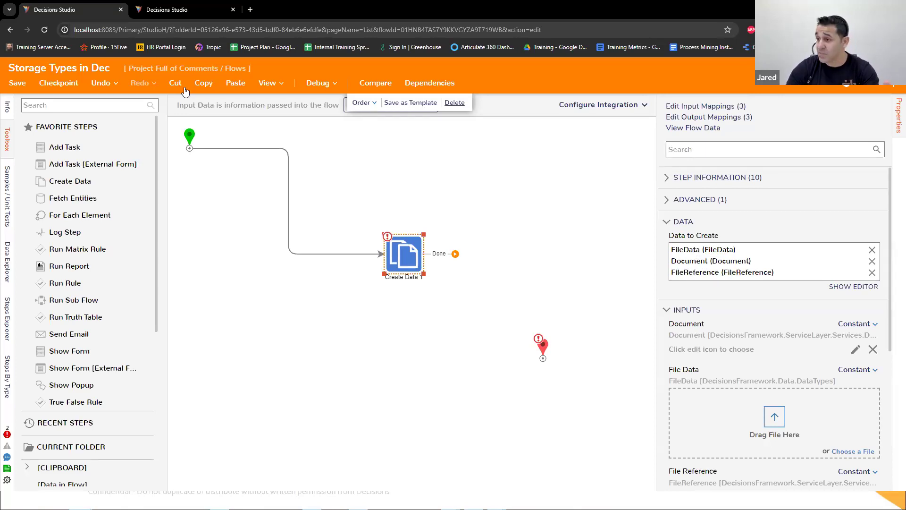
left_click(18, 83)
left_click(576, 323)
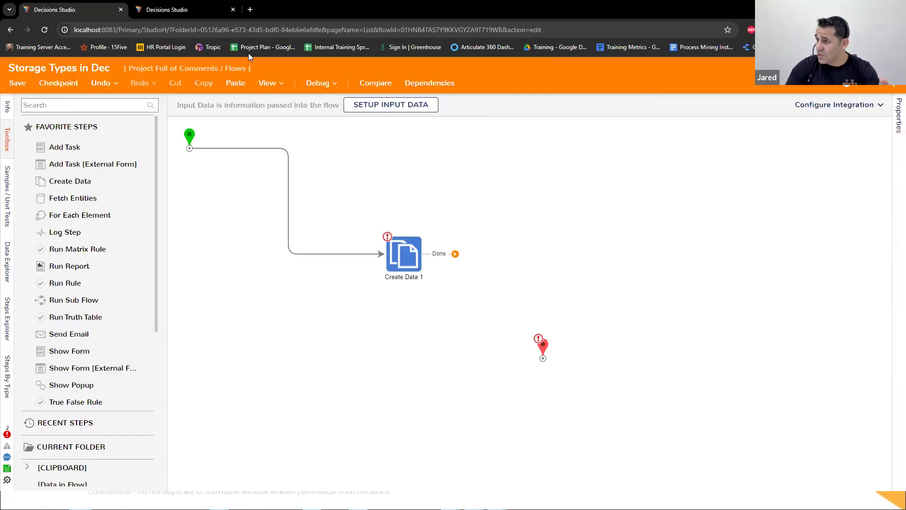
Step: Switch to the second Decisions Studio tab and open a new database query from the My Apps folder
left_click(168, 9)
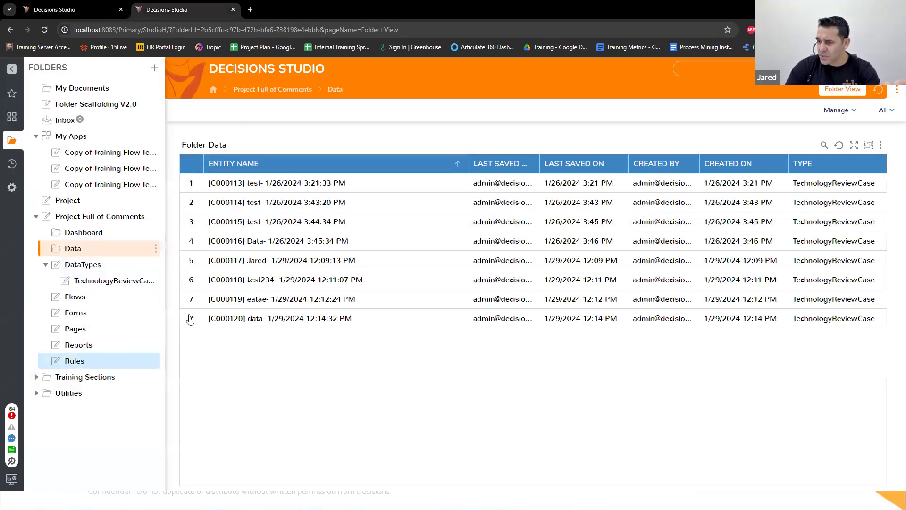
left_click(70, 136)
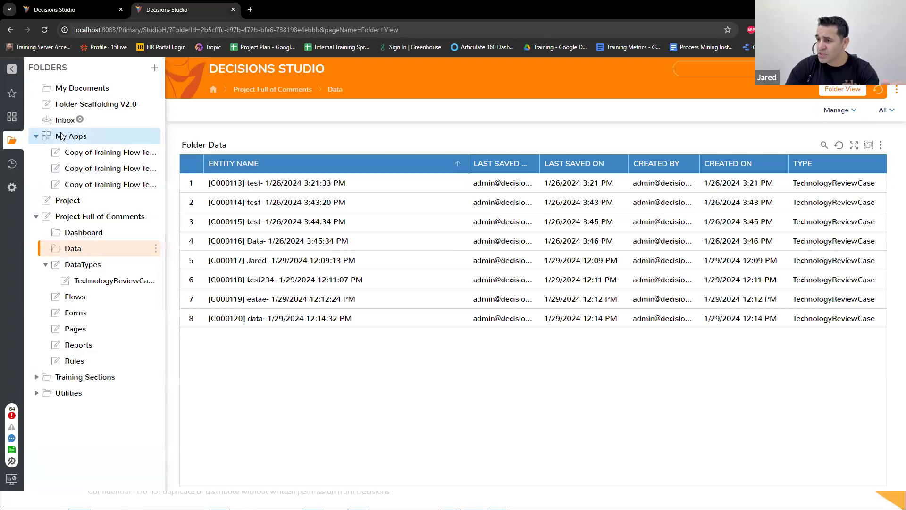
left_click(792, 133)
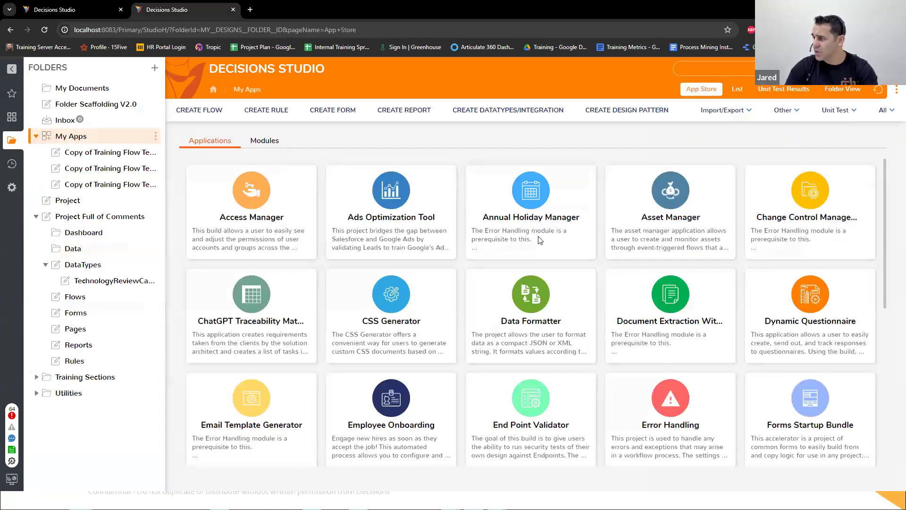
Step: Run the query "select * from dbo.document" on LOCAL CONNECTION
type("select * from Db")
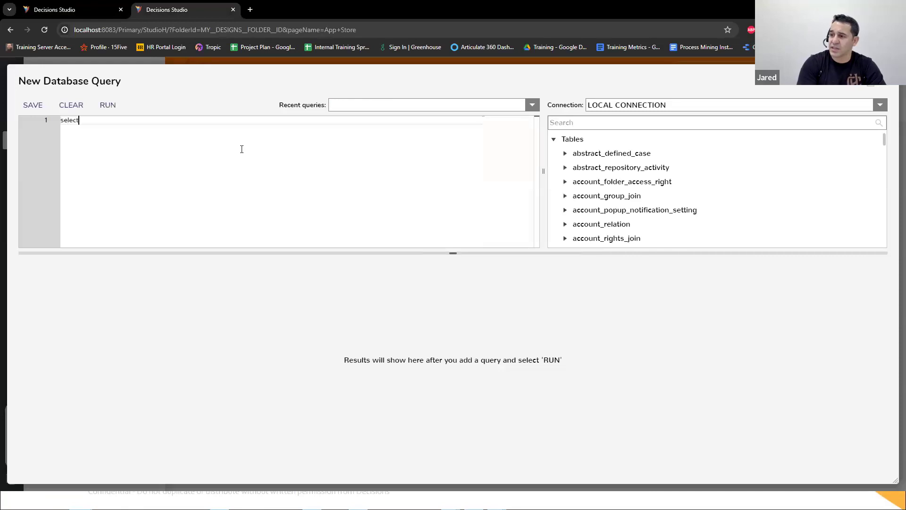
key("BackSpace")
key("BackSpace")
type("dbo.")
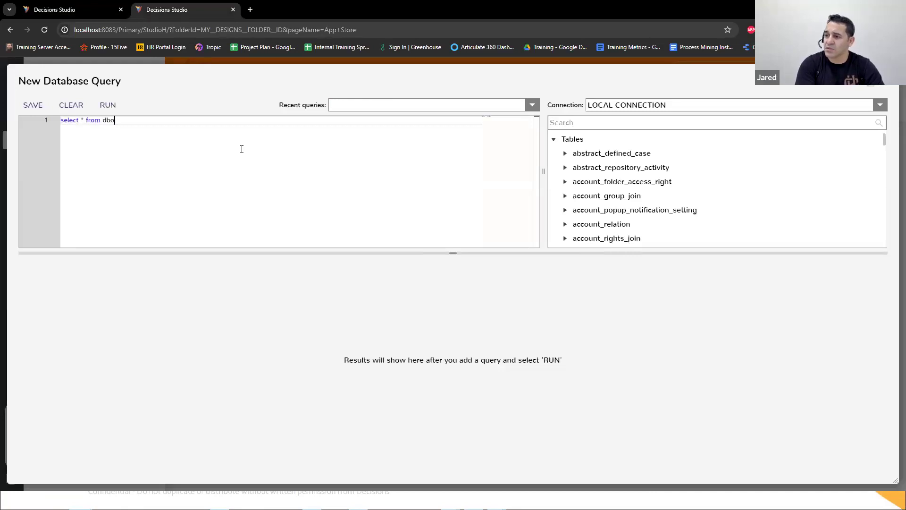
key("BackSpace")
key("BackSpace")
type(".document")
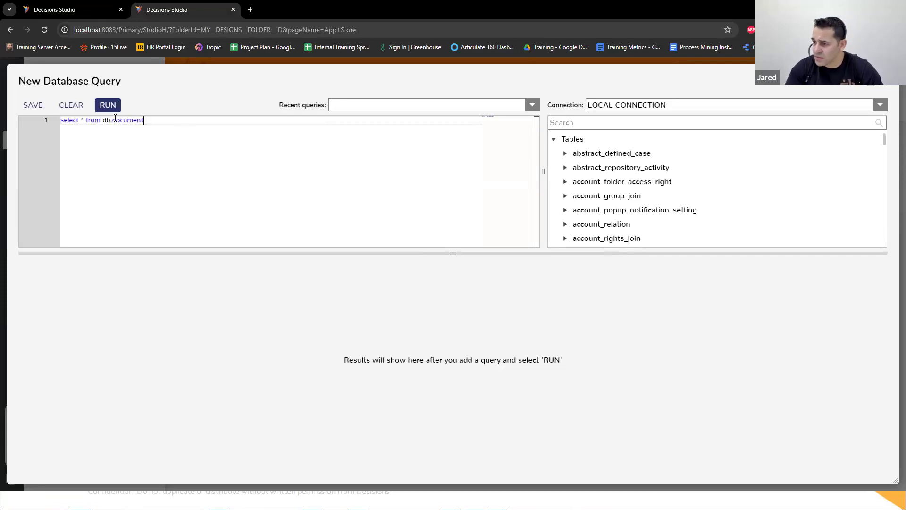
type("o")
left_click(108, 105)
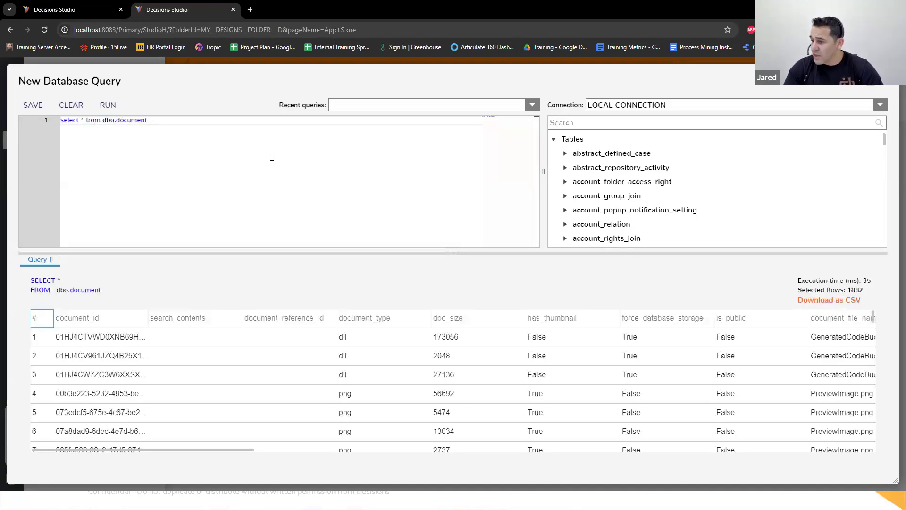
Step: Examine the columns of the document table's query results and close the database query
left_click_drag(233, 450, 255, 448)
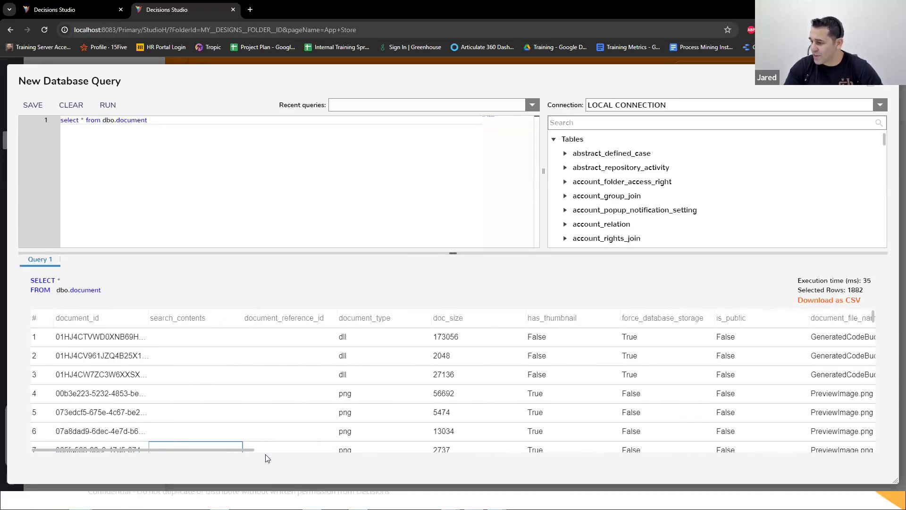
mouse_move(246, 451)
left_mouse_down()
mouse_move(435, 462)
mouse_move(231, 452)
left_mouse_up()
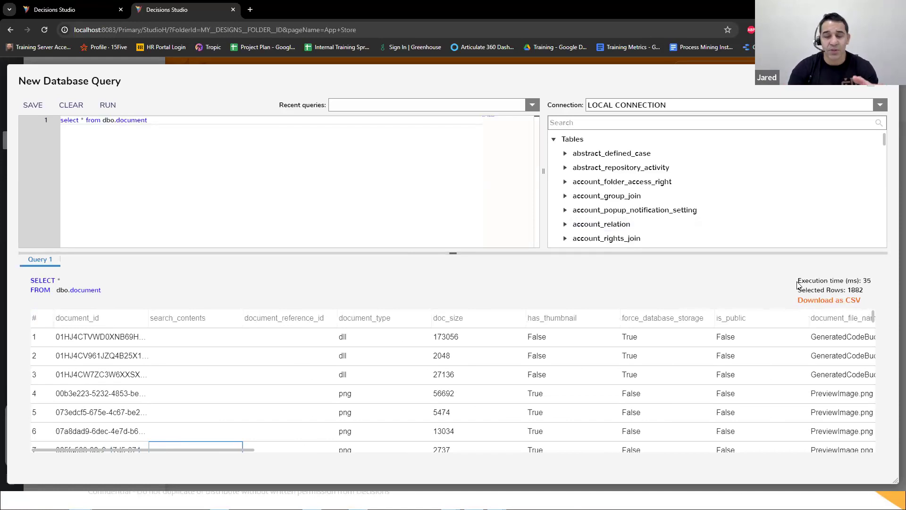
left_click(883, 85)
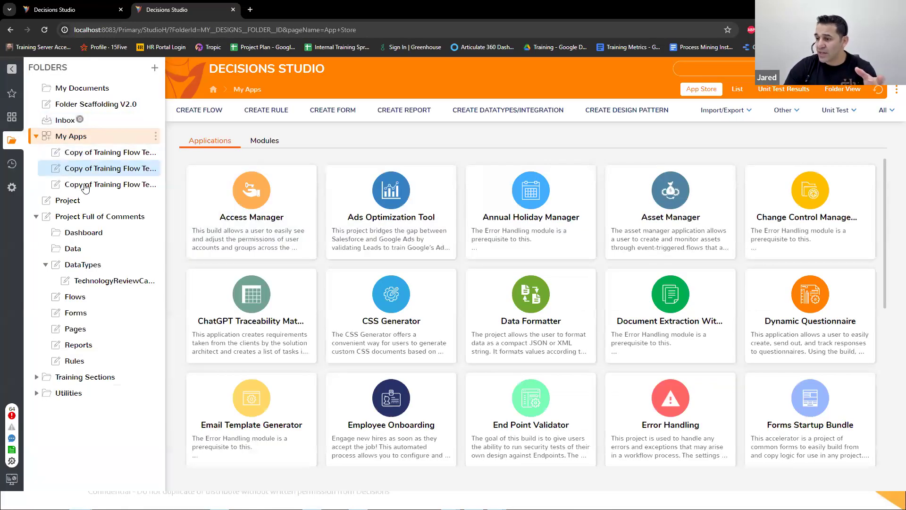
Step: Return to the Storage Types in Dec flow, disconnect Create Data from the start and move it higher on the canvas
left_click(59, 9)
left_click(405, 260)
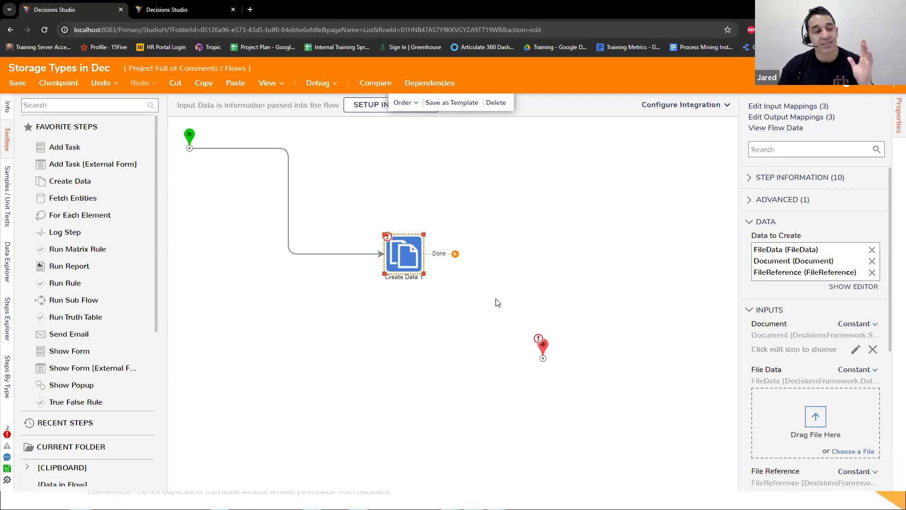
left_click_drag(410, 265, 422, 262)
scroll(118, 189, "down", 3)
scroll(118, 213, "down", 2)
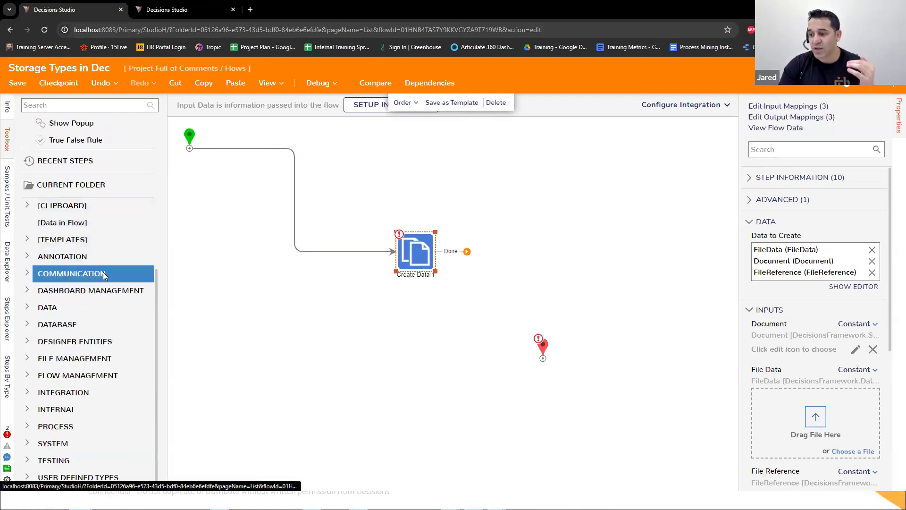
left_click(298, 176)
left_click_drag(415, 252, 455, 191)
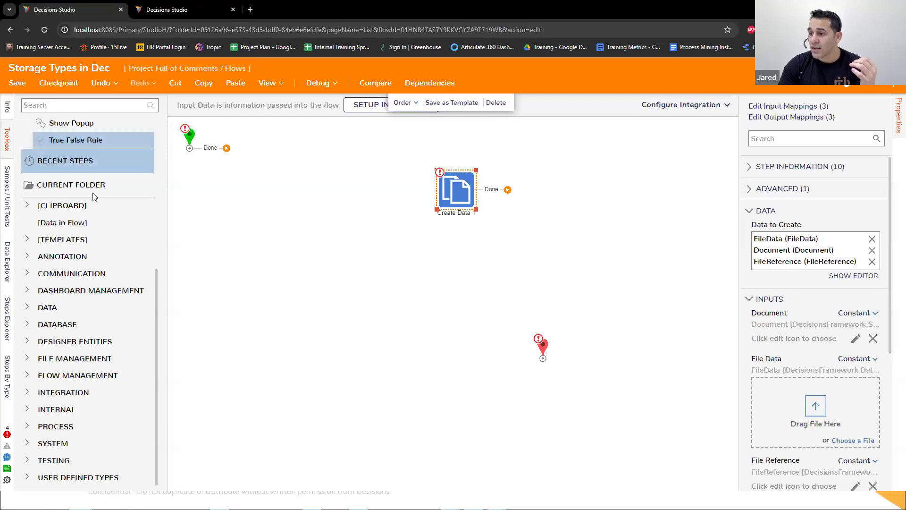
Step: Examine the DocumentService steps among the internal integration services, widening the step list to show their full names
left_click(28, 393)
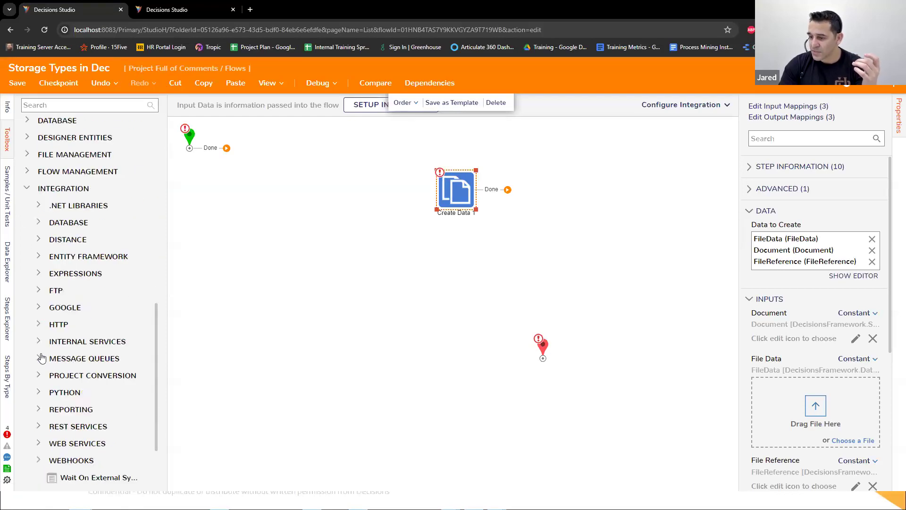
left_click(38, 341)
scroll(67, 255, "down", 9)
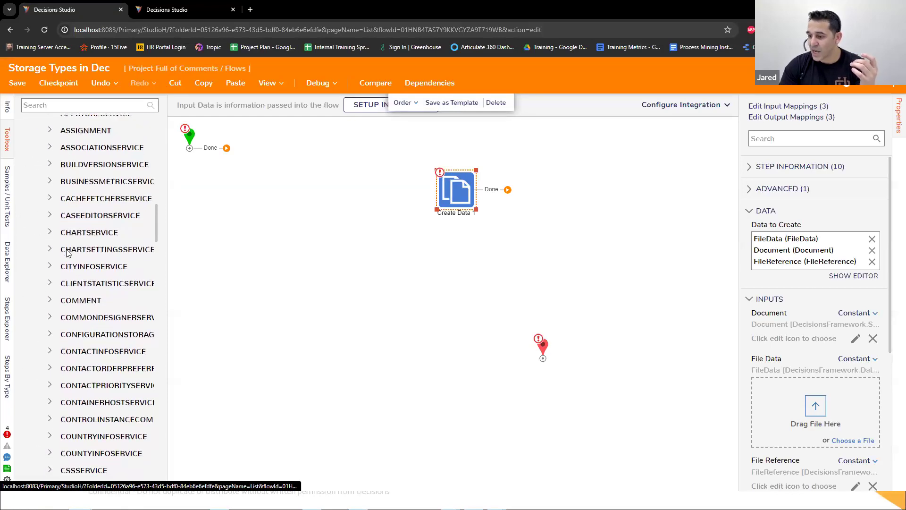
scroll(67, 258, "down", 3)
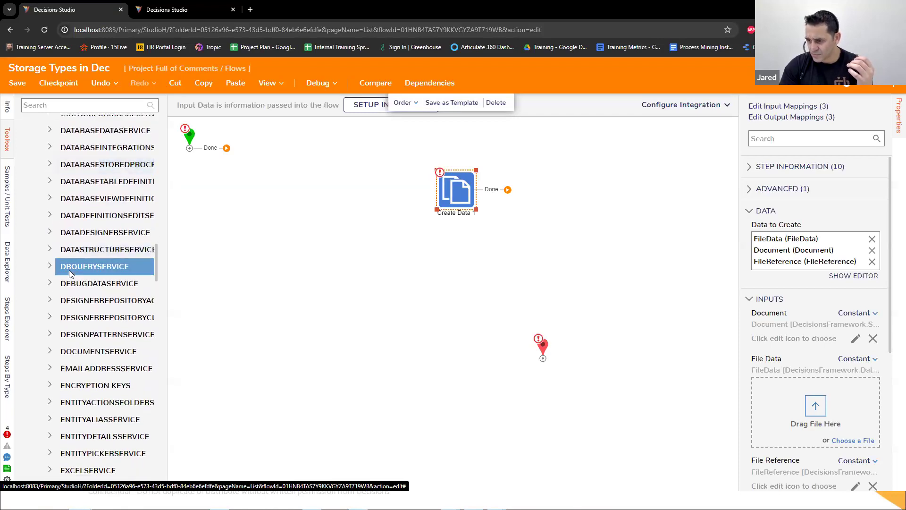
scroll(85, 288, "up", 5)
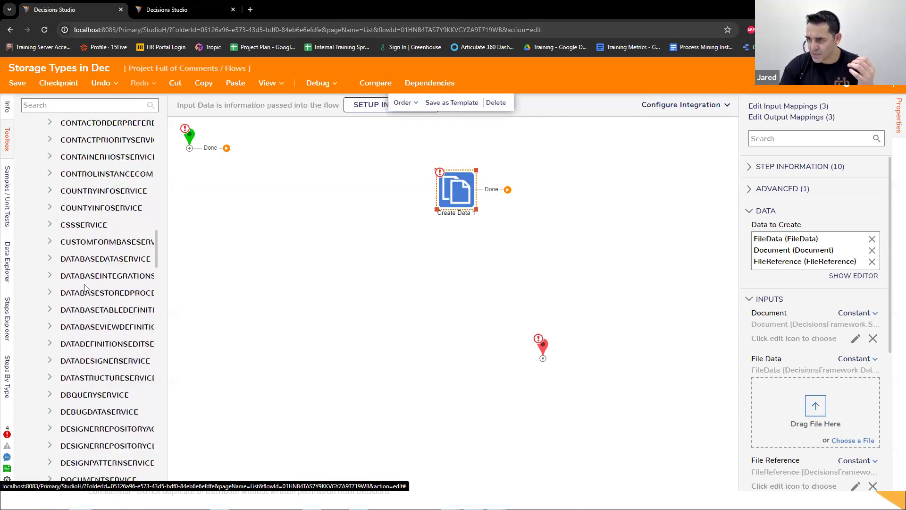
scroll(74, 321, "down", 10)
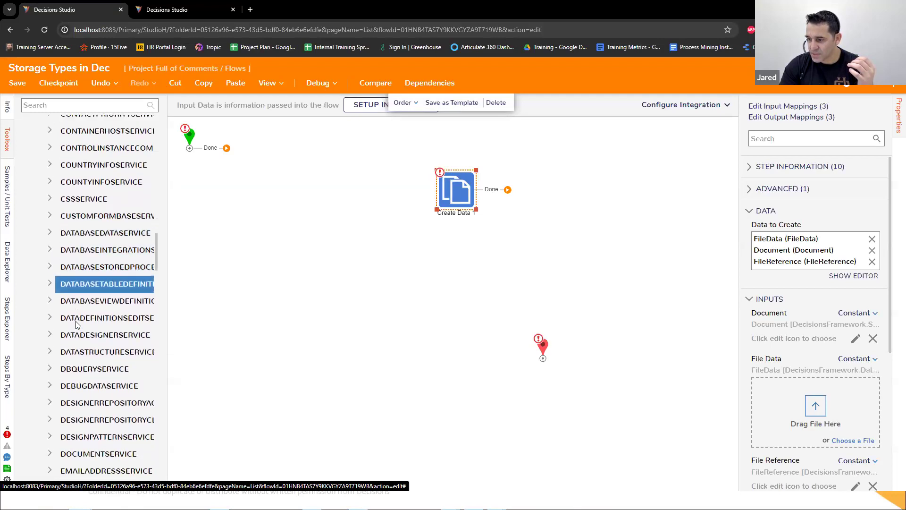
scroll(71, 283, "up", 3)
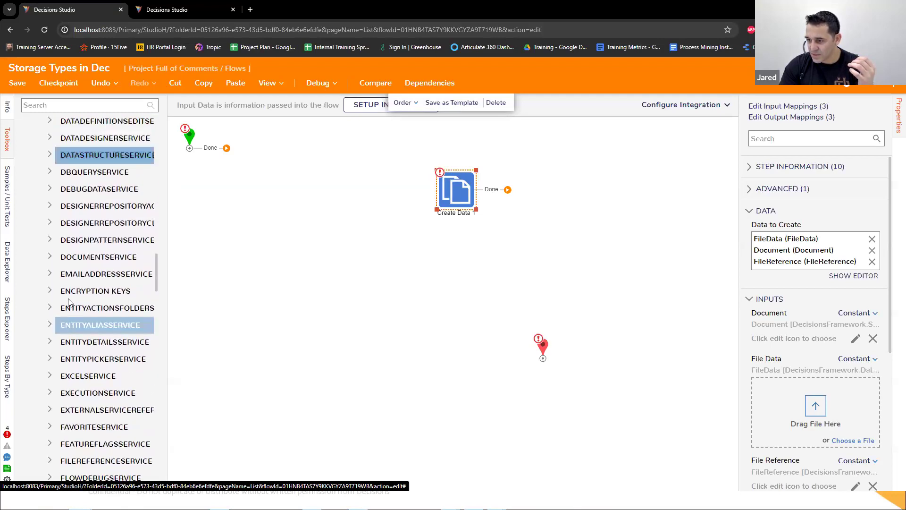
left_click(49, 258)
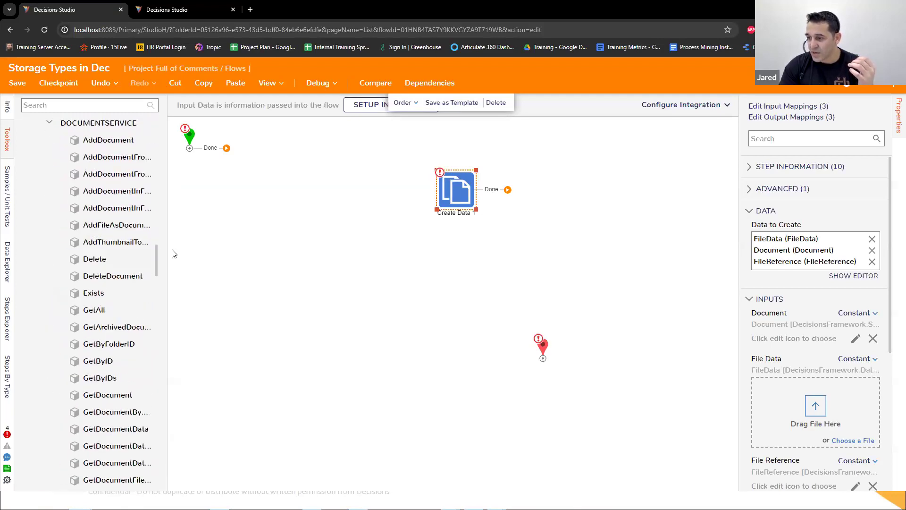
left_click_drag(167, 251, 310, 269)
scroll(285, 288, "up", 3)
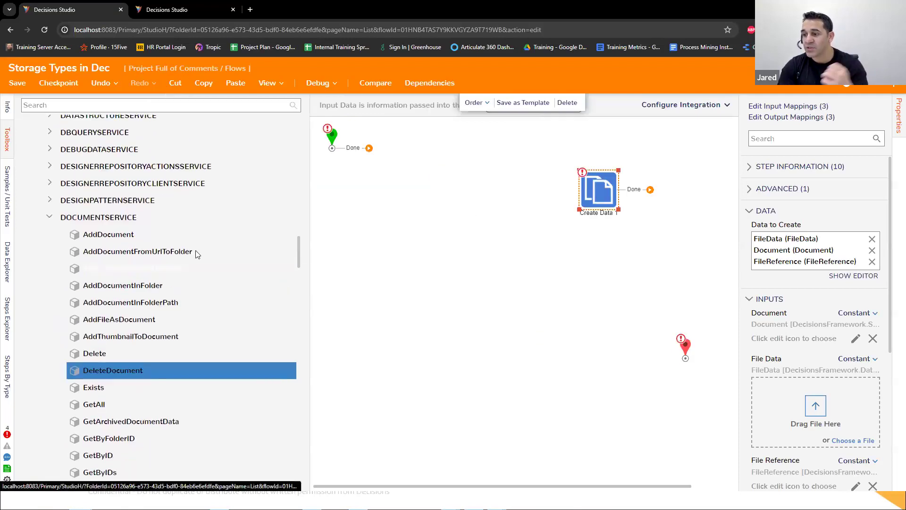
Step: Add an AddDocument step to the flow canvas and insert a Show Form step right after the start
left_click_drag(136, 235, 371, 219)
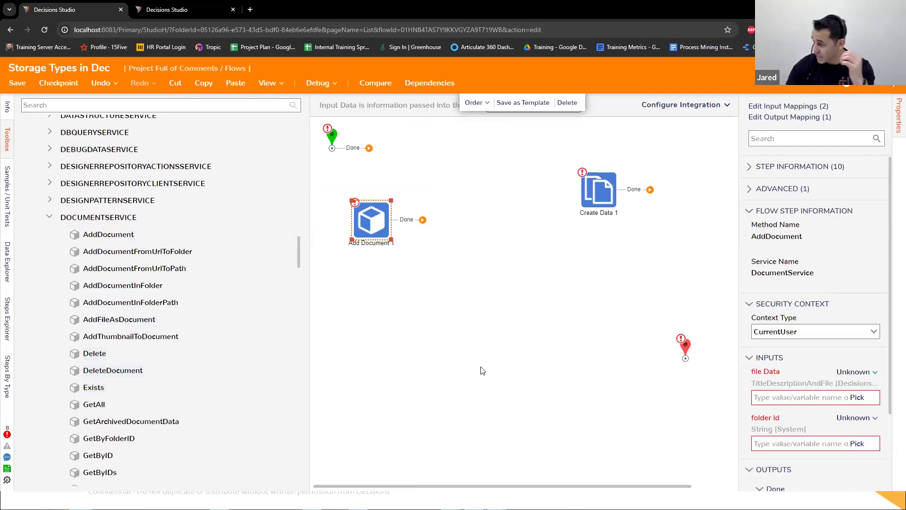
left_click_drag(371, 230, 445, 159)
left_click(293, 105)
left_click(251, 105)
type("Show Form")
left_click_drag(172, 138, 385, 163)
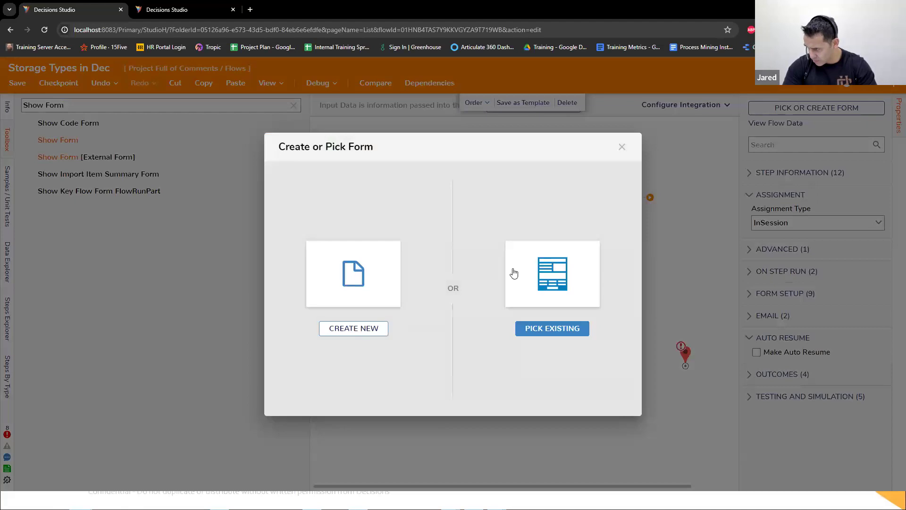
Step: Create a new standard form named "File Upload Form" for the Show Form step
left_click(352, 273)
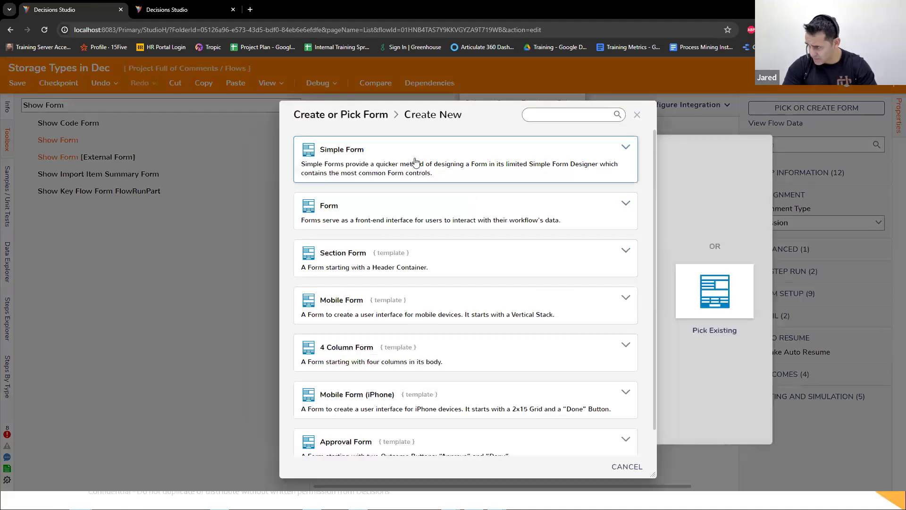
left_click(391, 213)
type("File Upload Form")
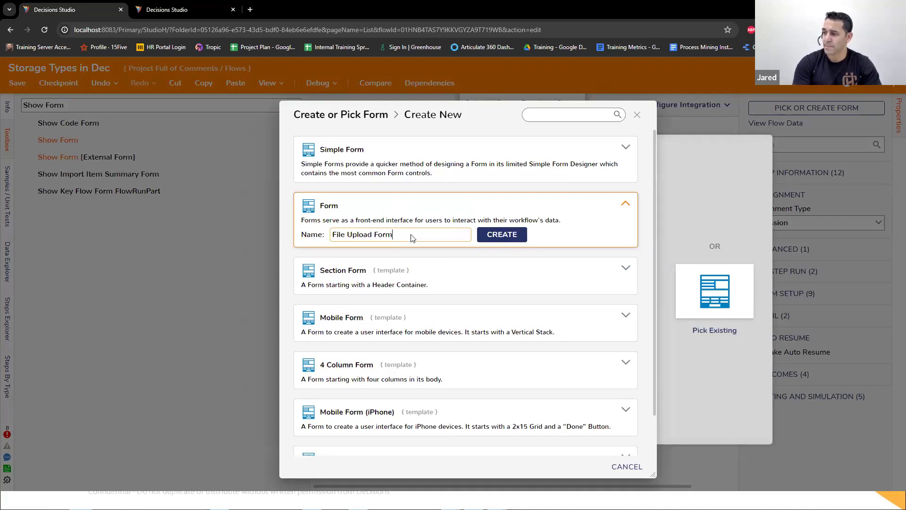
key("Return")
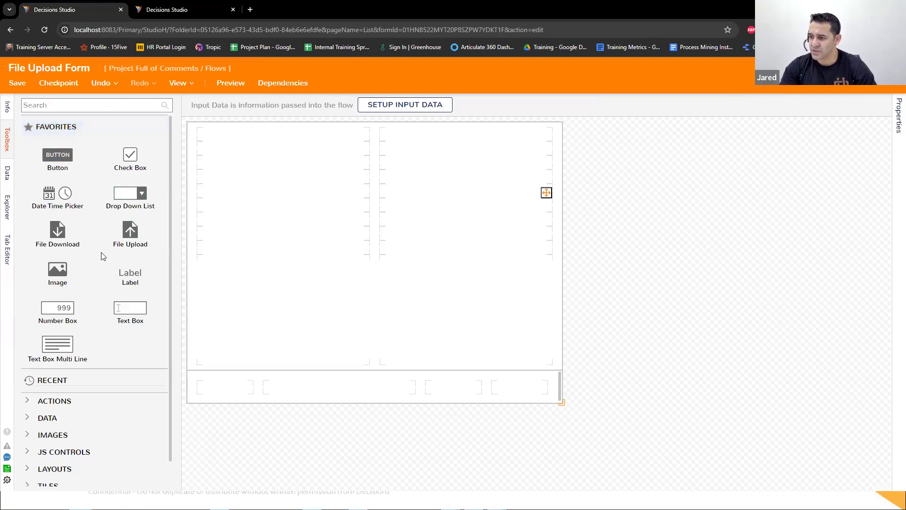
Step: Add a Multiple File Upload Area to the upper part of the form's first column and enlarge it downward
scroll(102, 256, "down", 1)
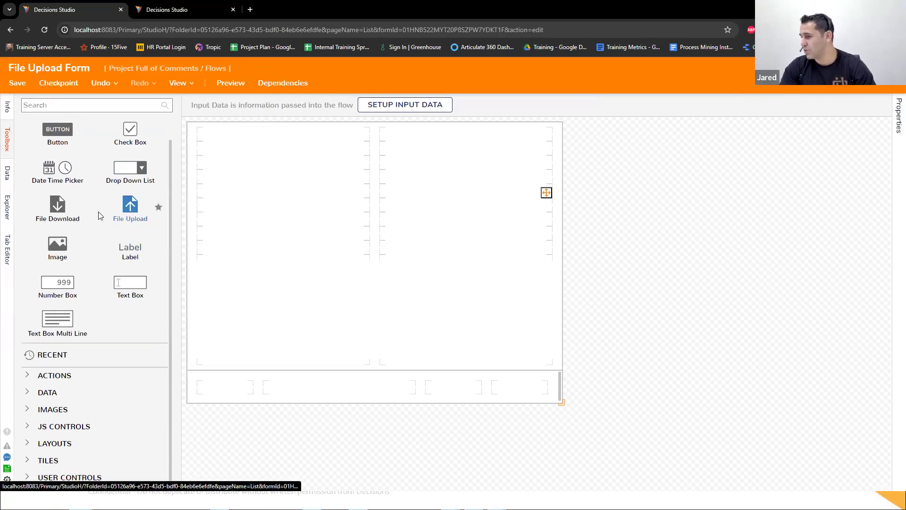
left_click(103, 105)
type("Upload Area")
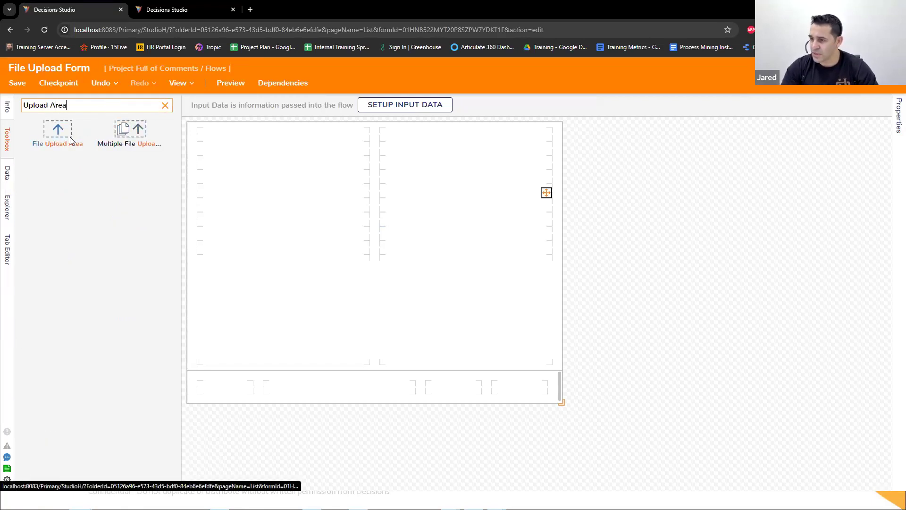
left_click_drag(137, 140, 329, 280)
left_click_drag(284, 254, 264, 165)
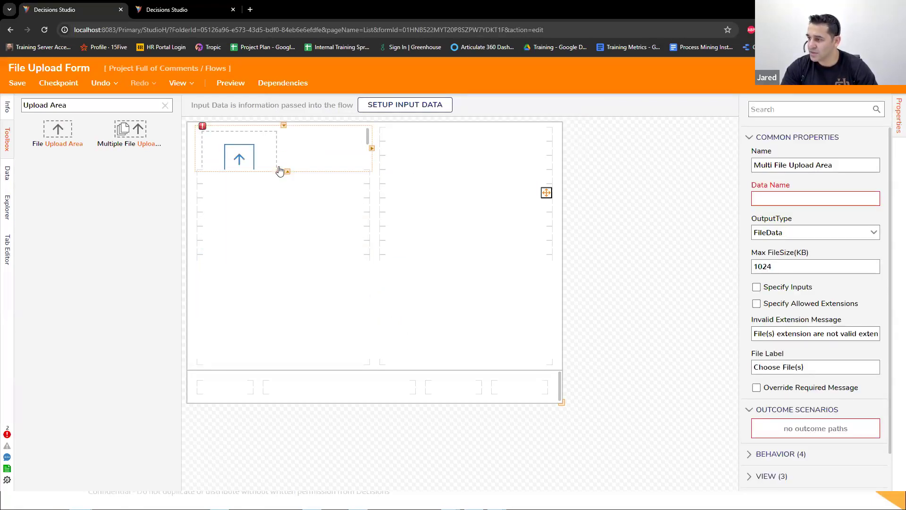
left_click_drag(372, 161, 370, 234)
left_click(555, 184)
Step: Set the upload area's data name to Files and its maximum file size to 4096 KB
left_click(278, 242)
left_click(794, 198)
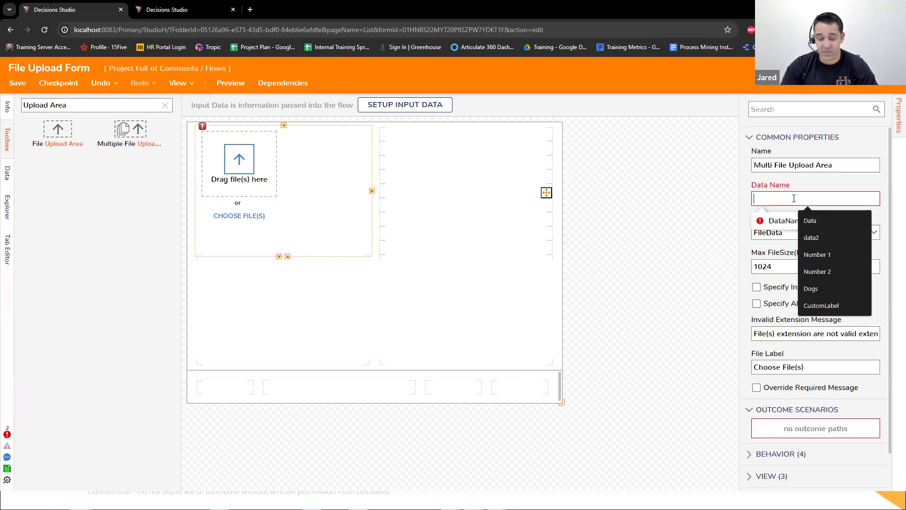
type("Files")
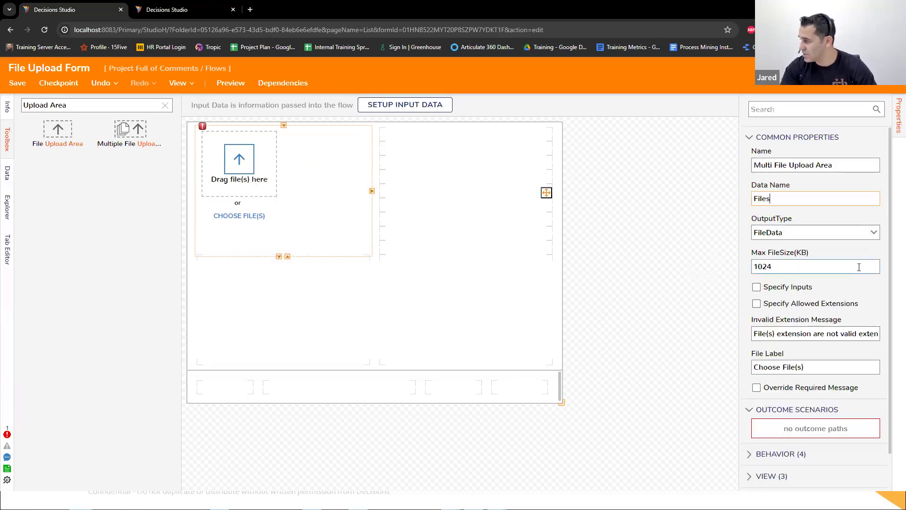
left_click_drag(785, 267, 763, 268)
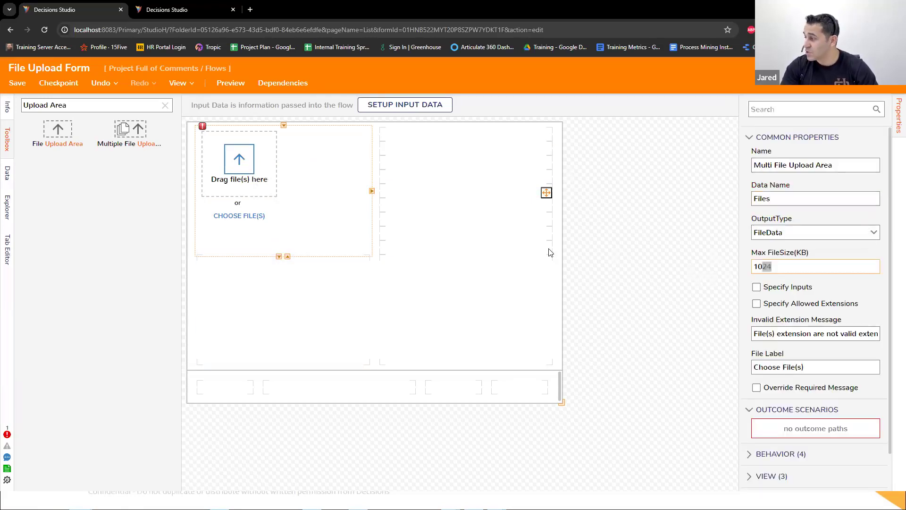
double_click(768, 267)
type("4096")
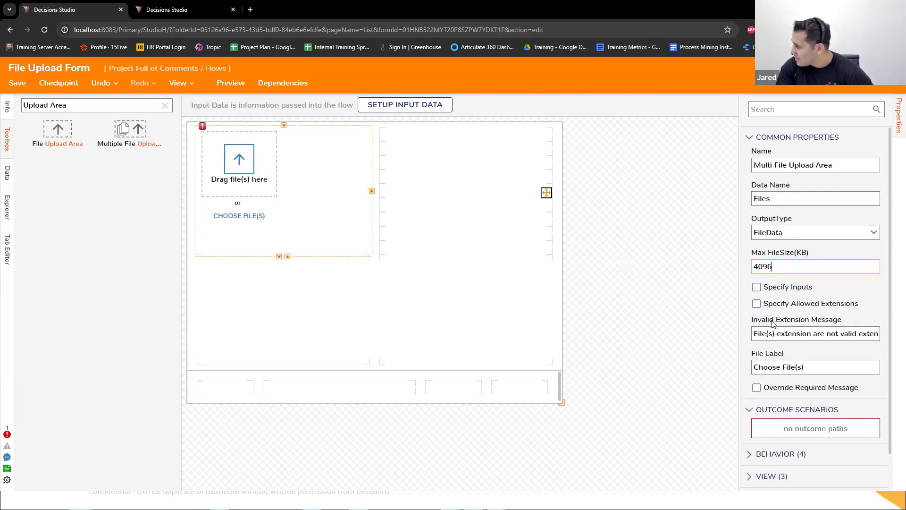
Step: Add a button with the outcome name Upload to the form's footer, then save and close the form
left_click(165, 105)
left_click_drag(371, 283, 519, 387)
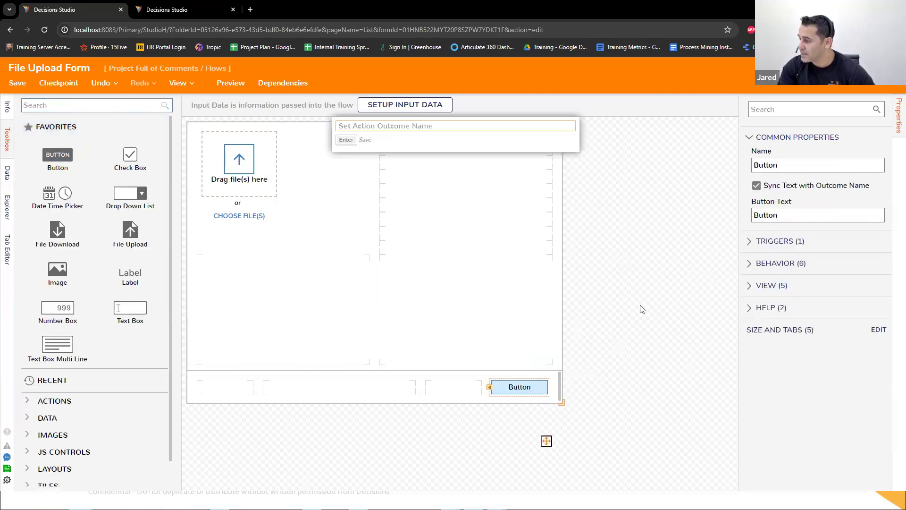
type("Upload")
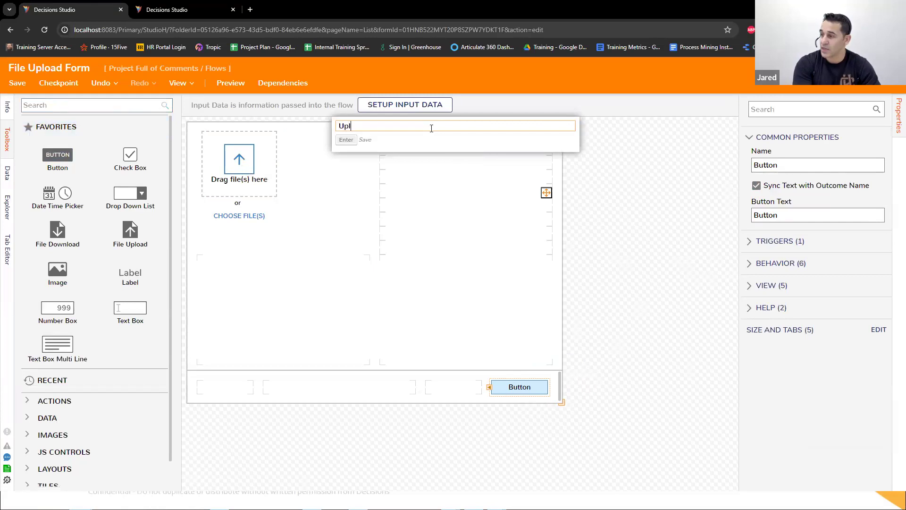
key("Return")
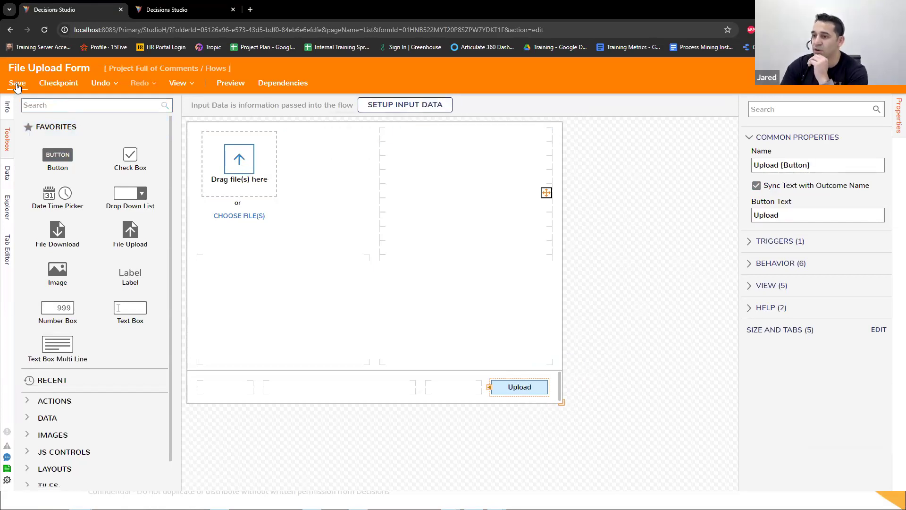
left_click(18, 83)
left_click(574, 321)
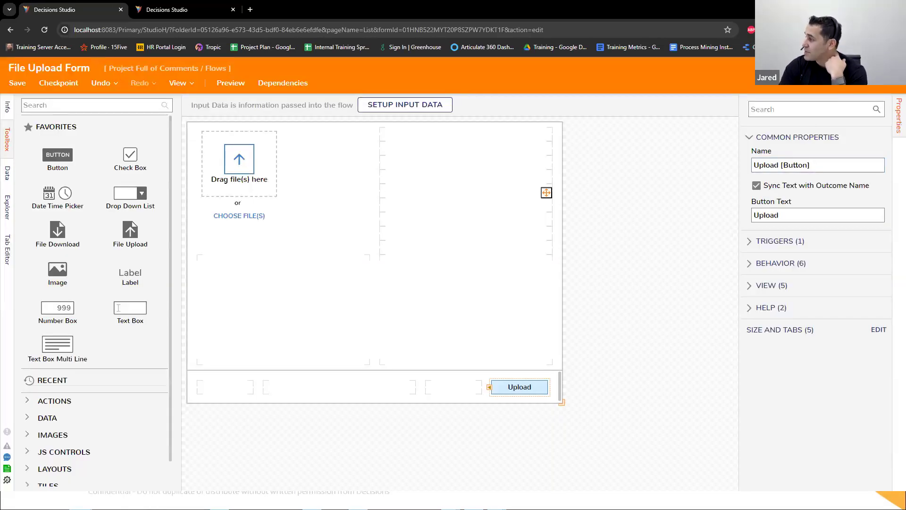
Step: Move Add Document lower, connect the File Upload Form to the end step and inspect its Files output
left_click_drag(442, 184, 518, 317)
left_click_drag(444, 164, 685, 365)
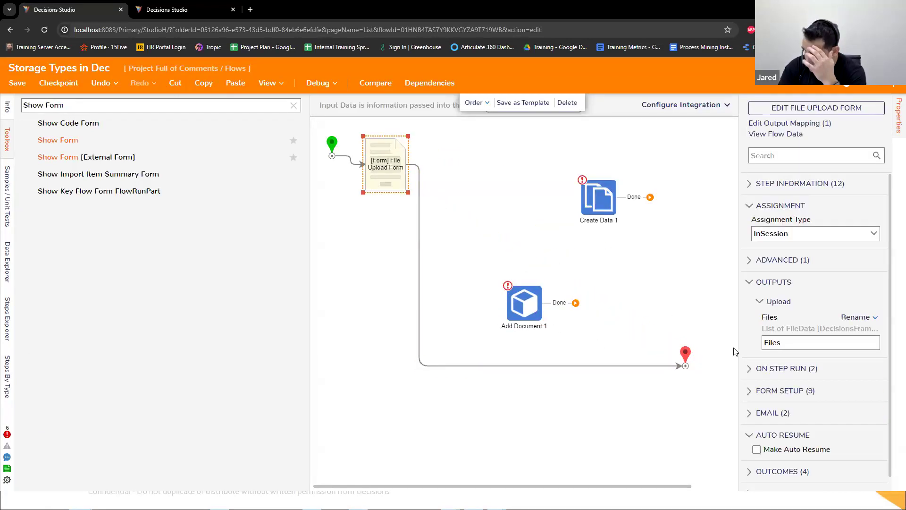
double_click(797, 342)
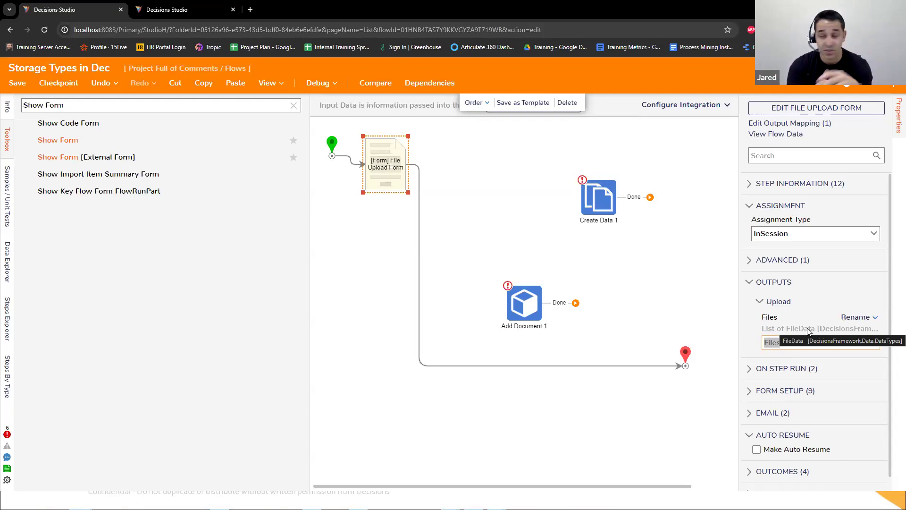
left_click(423, 366)
Step: Switch to the Studio folder view and create a folder named "Document House" at the root
left_click(184, 9)
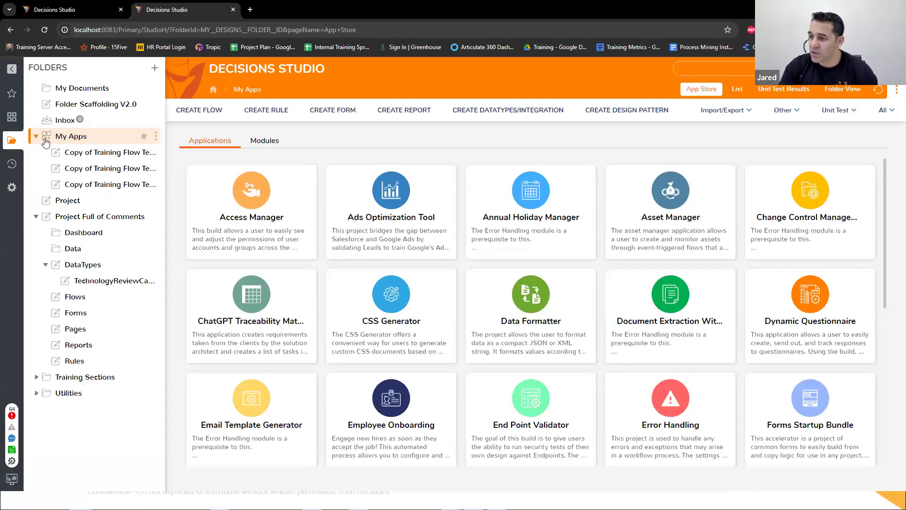
left_click(156, 136)
left_click(221, 151)
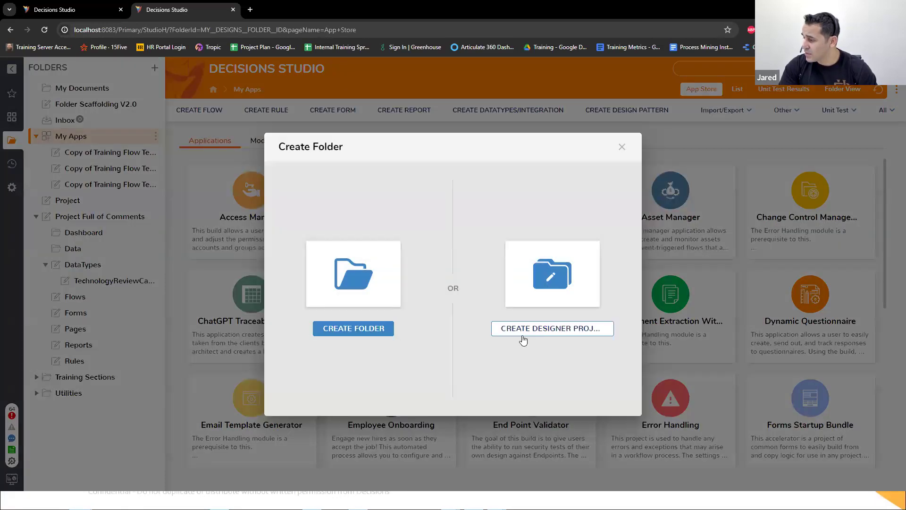
left_click(373, 330)
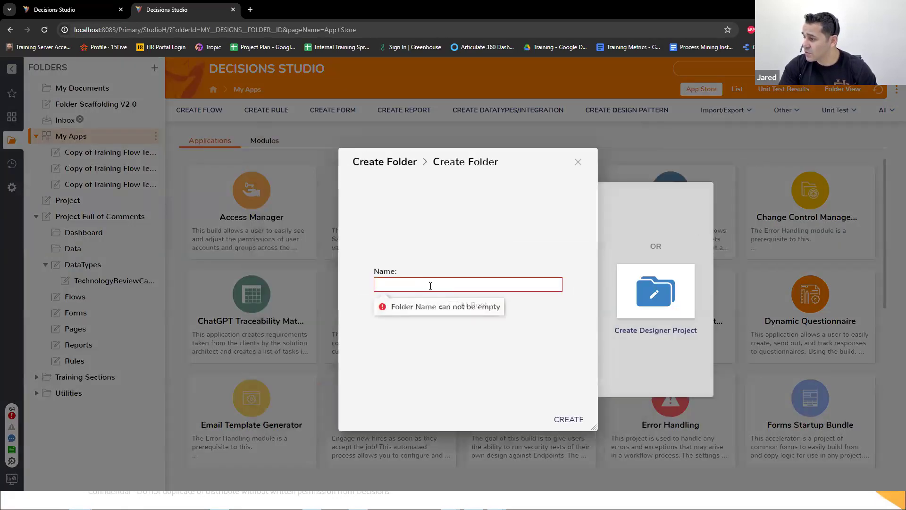
type("Hier")
key("BackSpace")
key("BackSpace")
key("BackSpace")
key("BackSpace")
type("Doui")
key("BackSpace")
key("BackSpace")
type("cu")
key("BackSpace")
type("ument House")
left_click(454, 305)
left_click(569, 419)
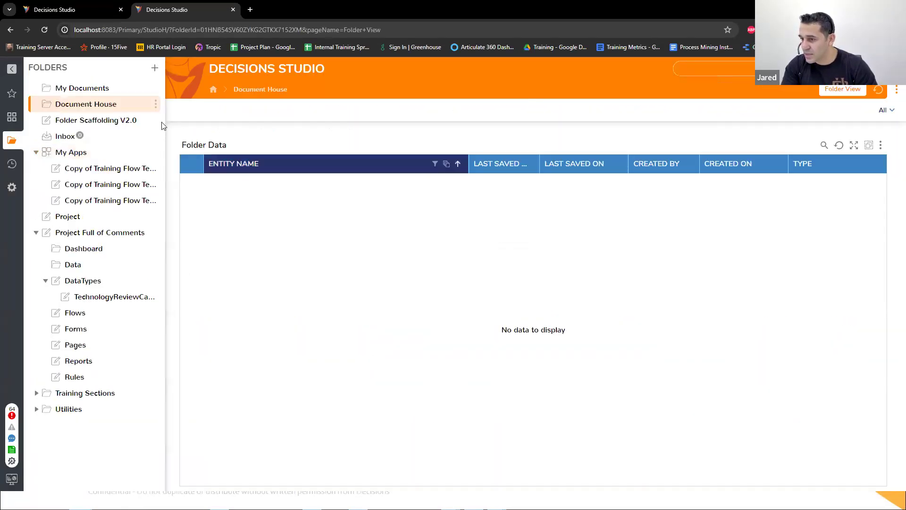
left_click(156, 104)
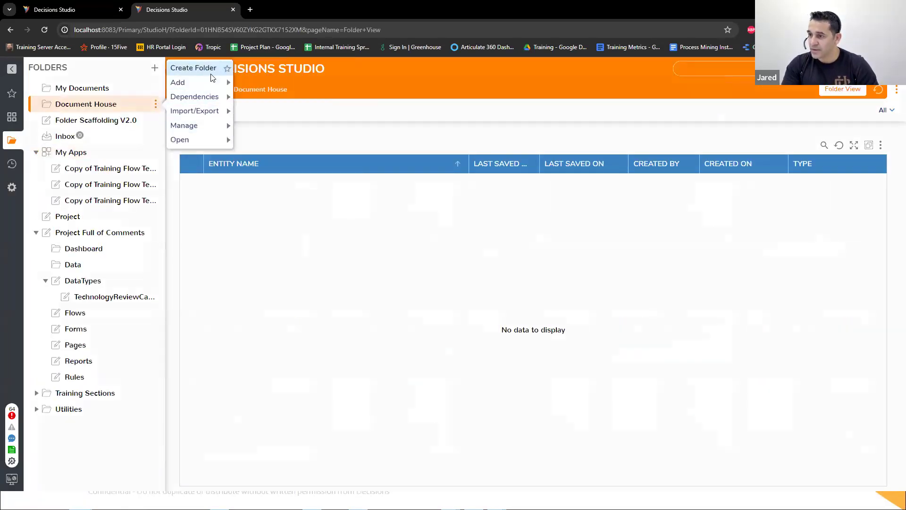
left_click(211, 78)
left_click(534, 330)
key("Escape")
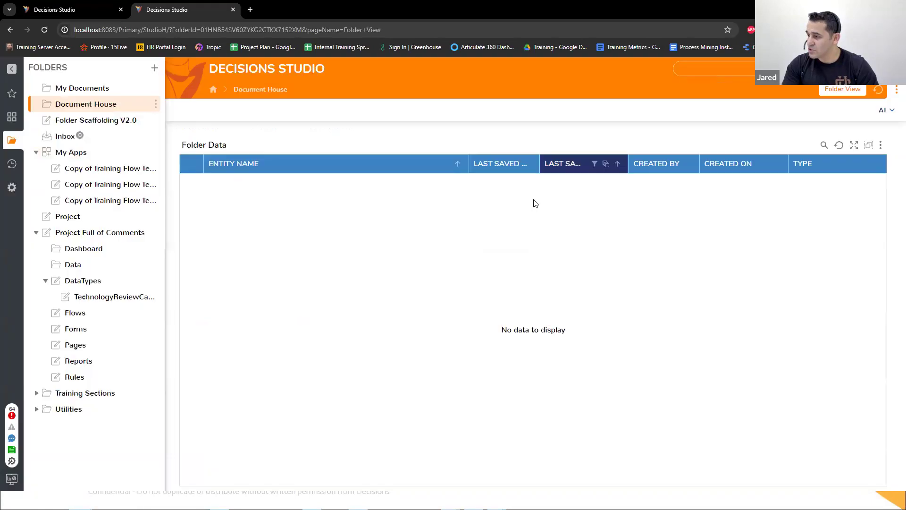
Step: Create a second folder named "House FileReference" at the root
left_click(156, 104)
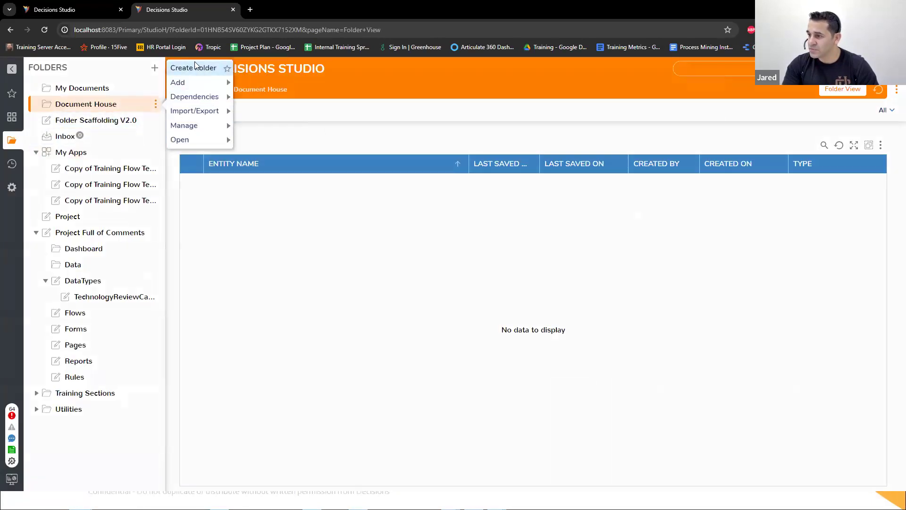
left_click(195, 68)
left_click(373, 331)
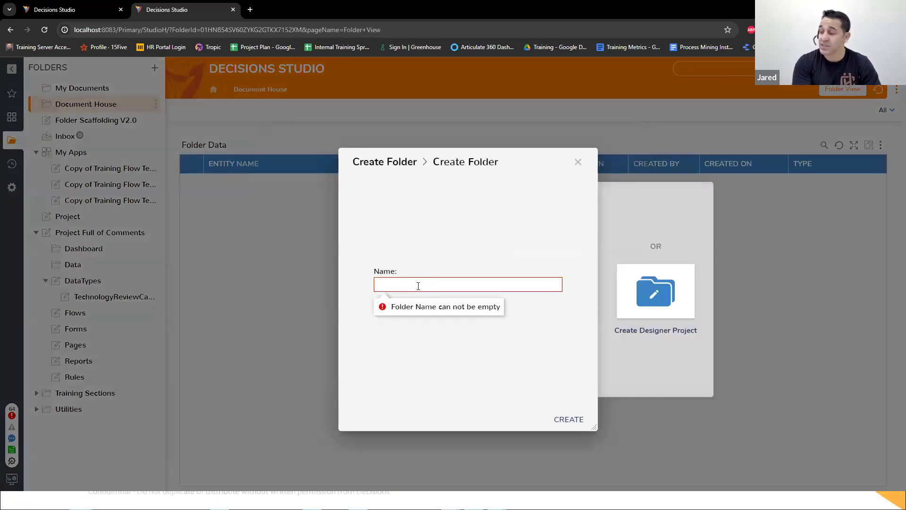
type("House FileRef")
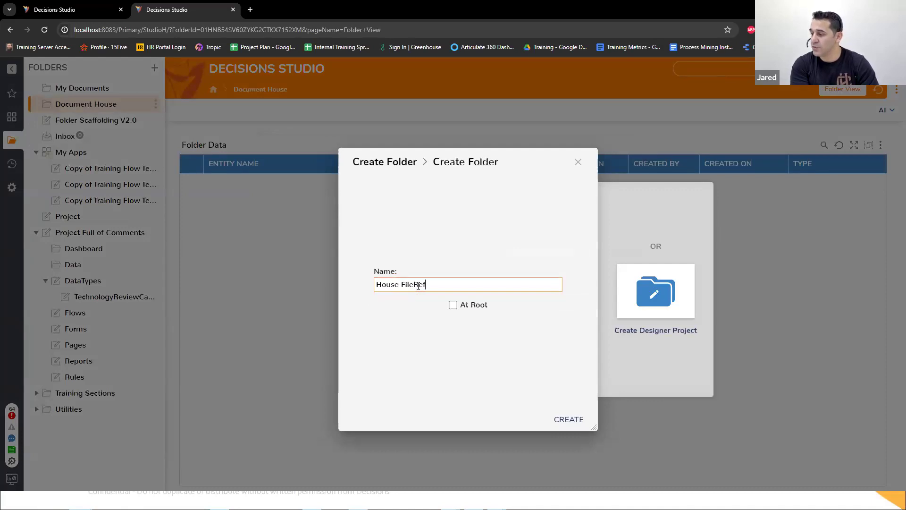
type("erence")
left_click(453, 305)
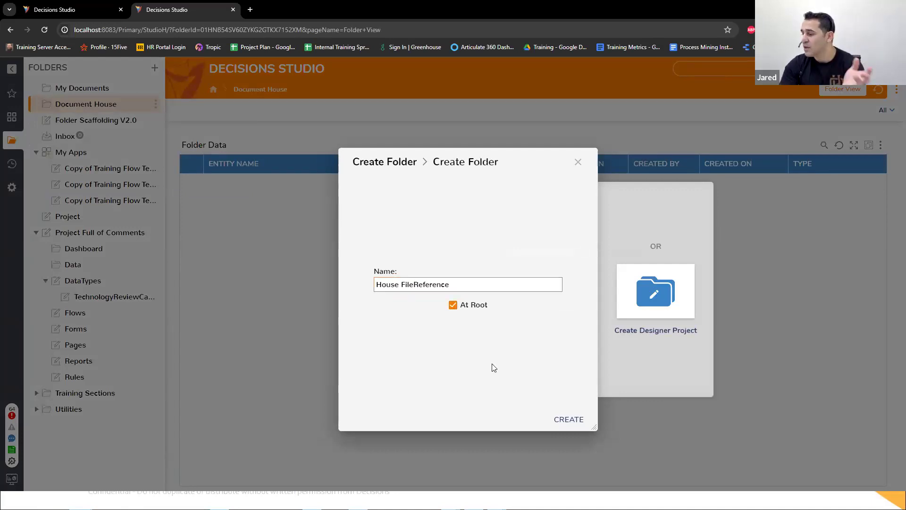
left_click(592, 420)
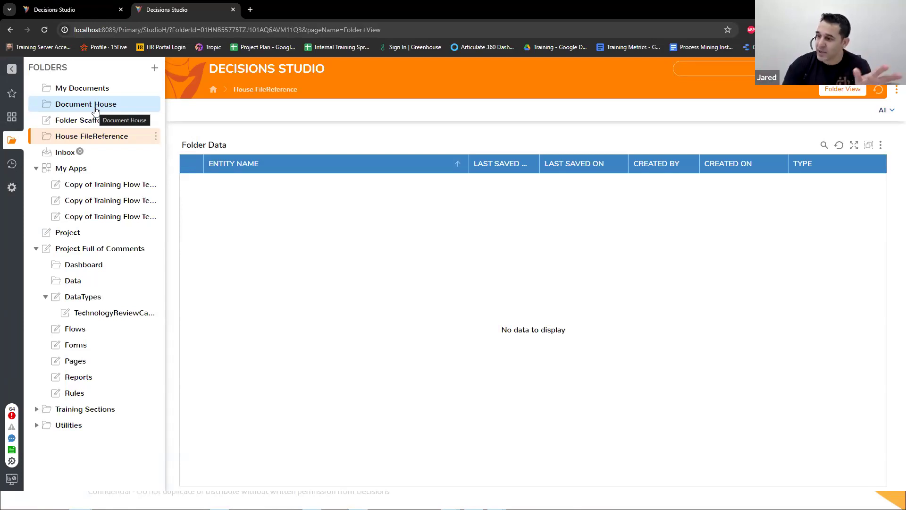
Step: Return to the flow, reposition Add Document and connect it between the File Upload Form and the end step
left_click(75, 12)
left_click_drag(520, 304, 504, 258)
left_click_drag(436, 164, 506, 284)
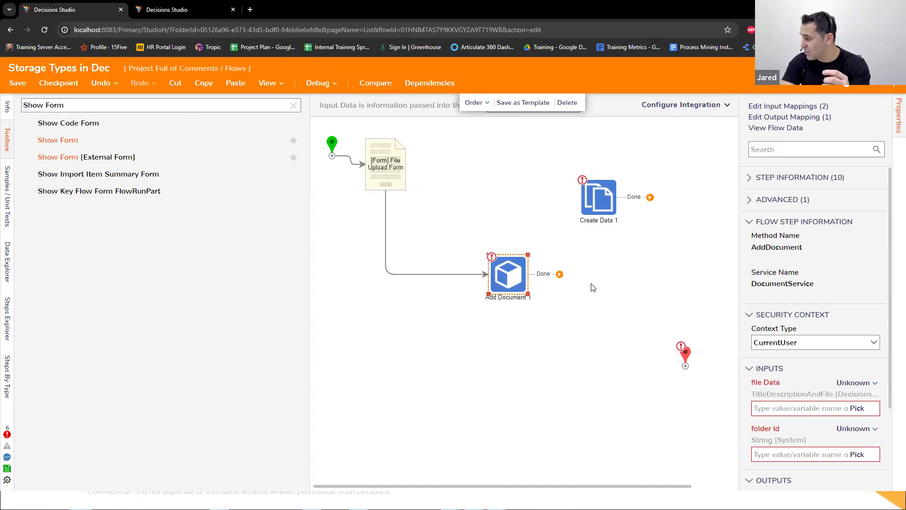
left_click_drag(559, 273, 682, 357)
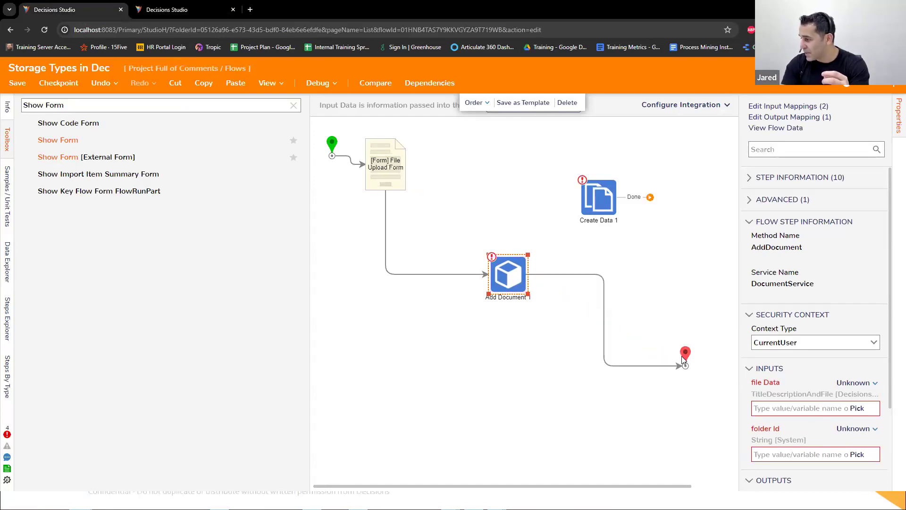
Step: Set Add Document's folder Id input to a constant holding the folder ID copied from the Document House folder
left_click(853, 429)
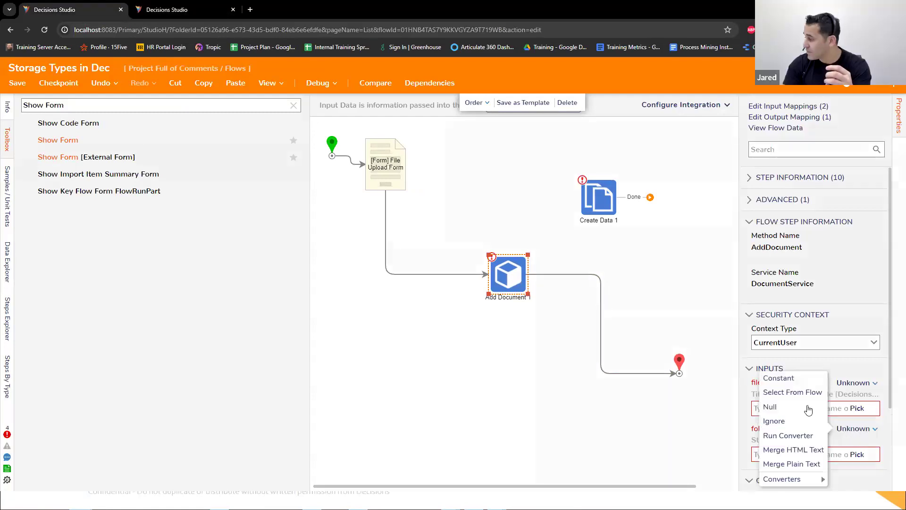
left_click(779, 376)
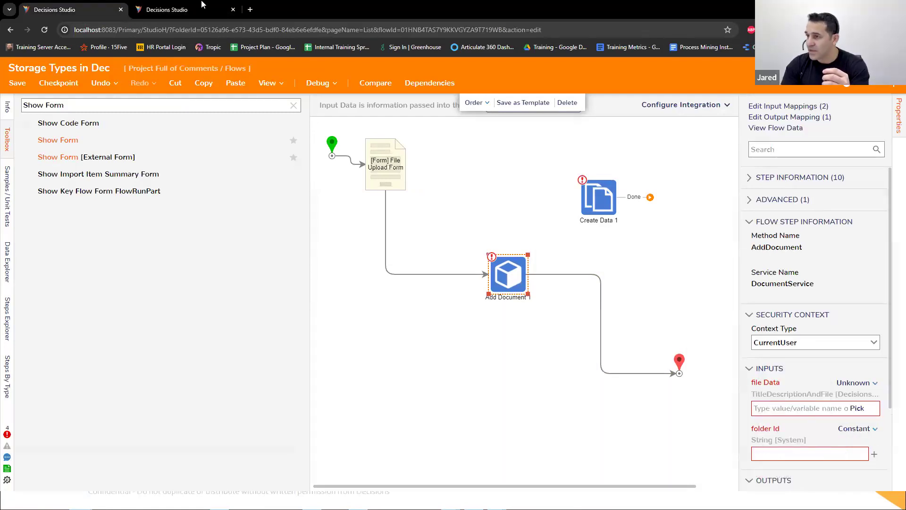
left_click(184, 9)
right_click(109, 106)
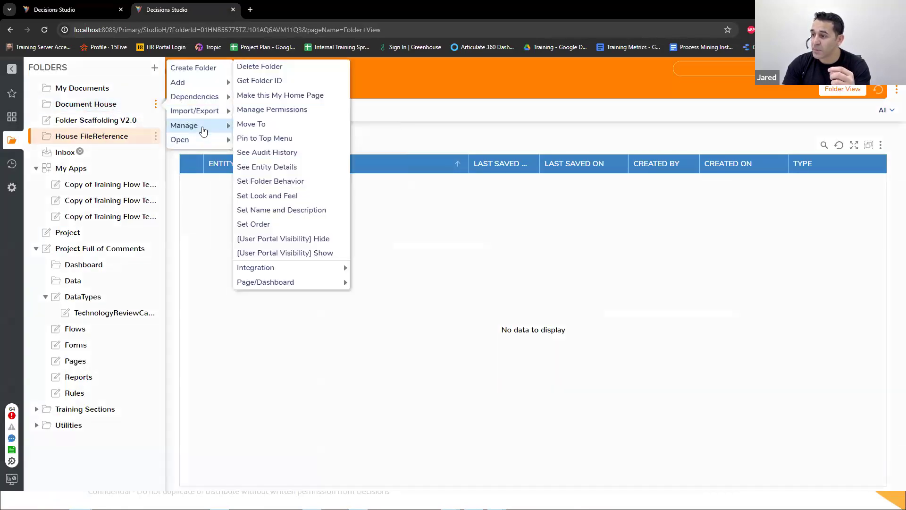
mouse_move(212, 119)
left_click(273, 82)
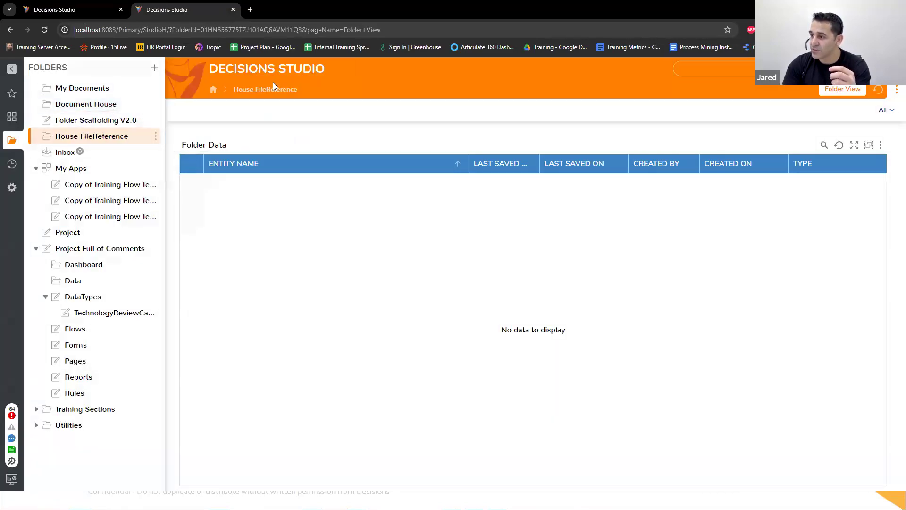
left_click(518, 309)
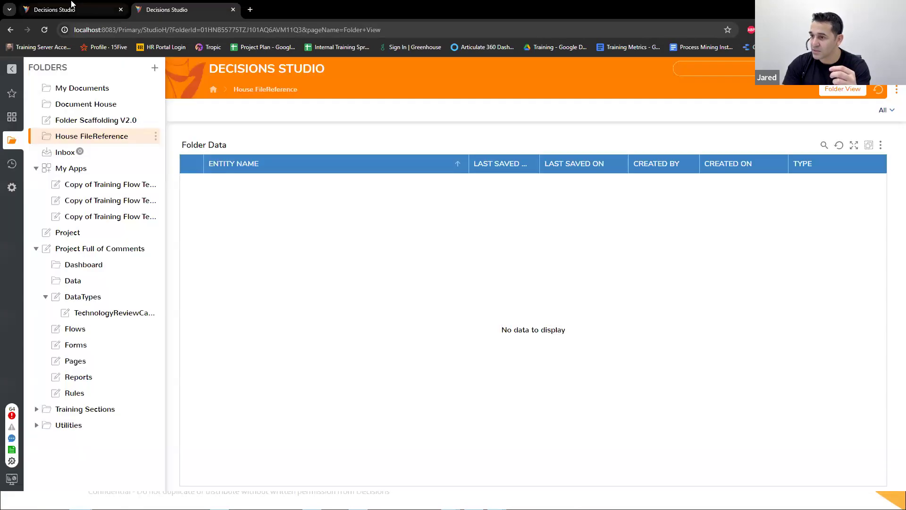
left_click(72, 7)
left_click(814, 453)
type("01HNB54SV60ZYKG2GTKX7152XM")
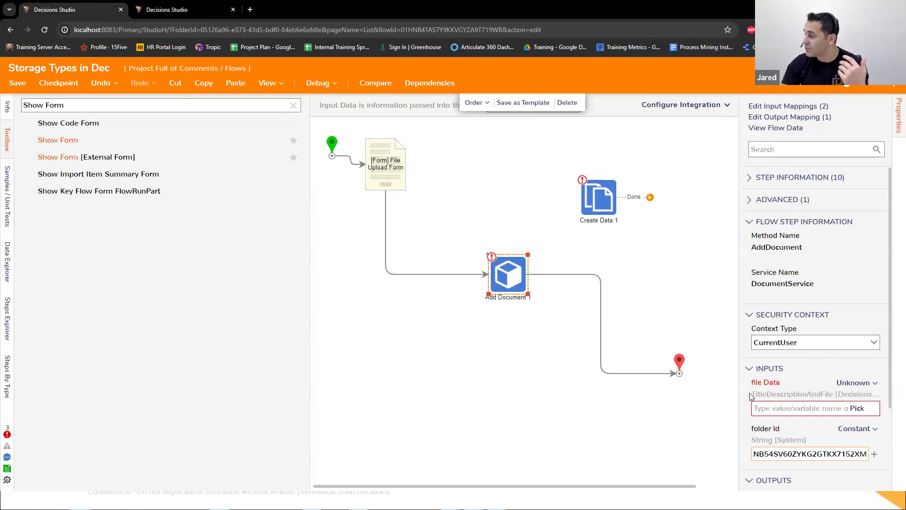
Step: Map Add Document's file Data with Build Data and set its Title to the constant "My Document"
scroll(752, 370, "down", 3)
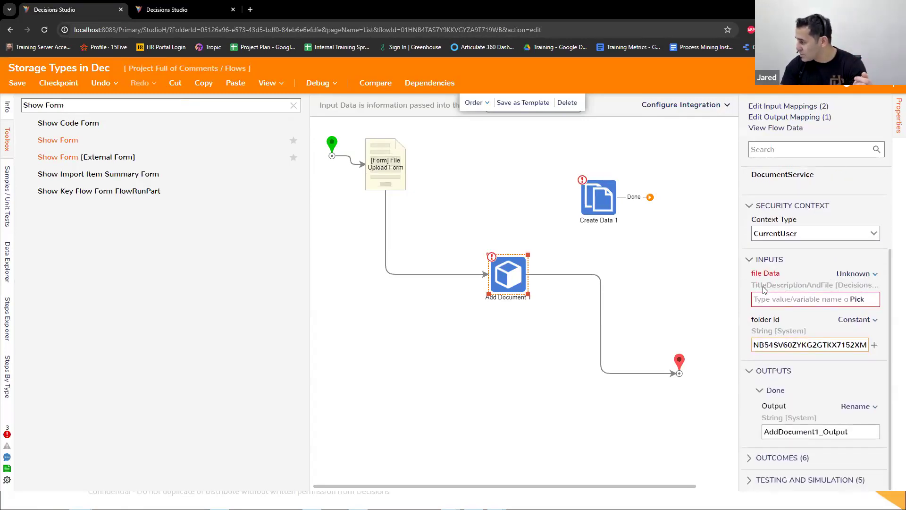
left_click(856, 274)
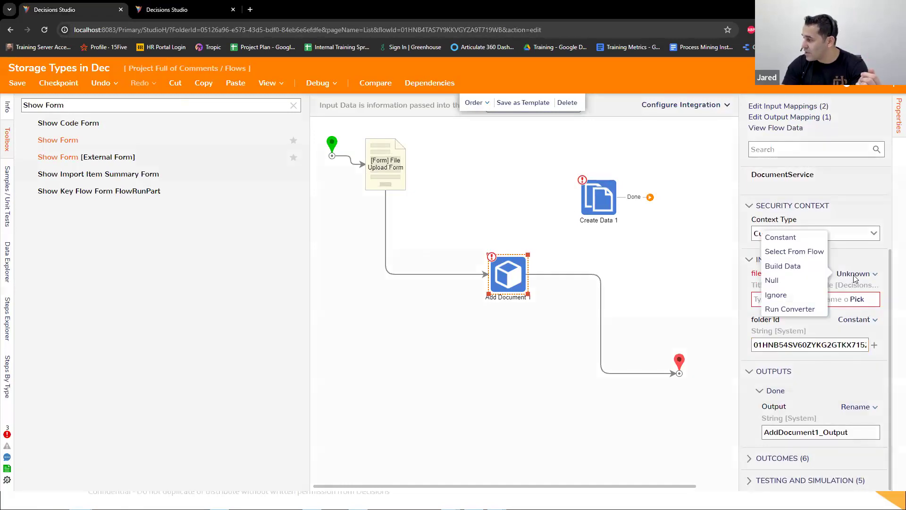
left_click(798, 266)
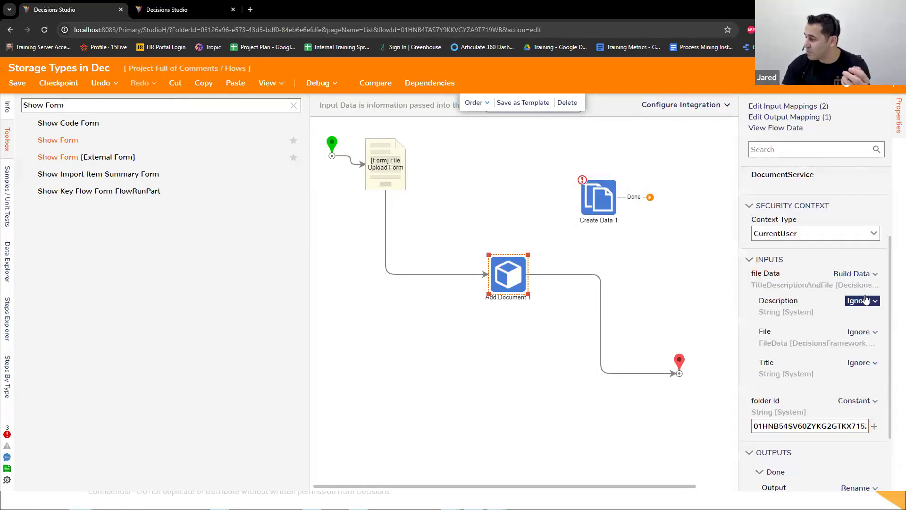
scroll(802, 312, "down", 3)
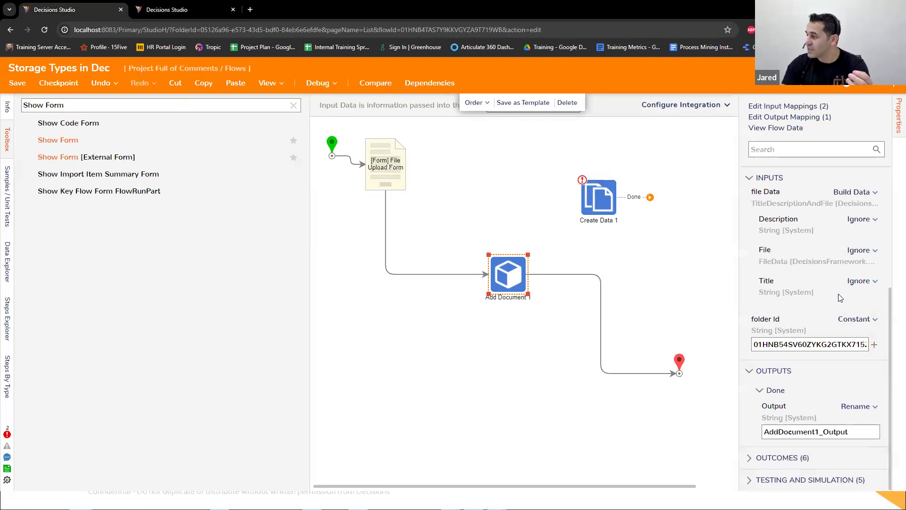
left_click(859, 281)
left_click(790, 244)
type("This ")
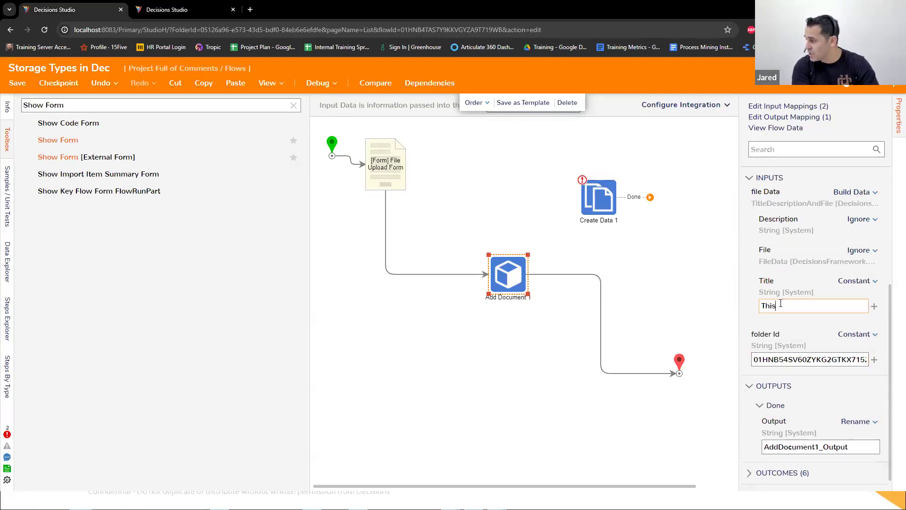
type("My Document")
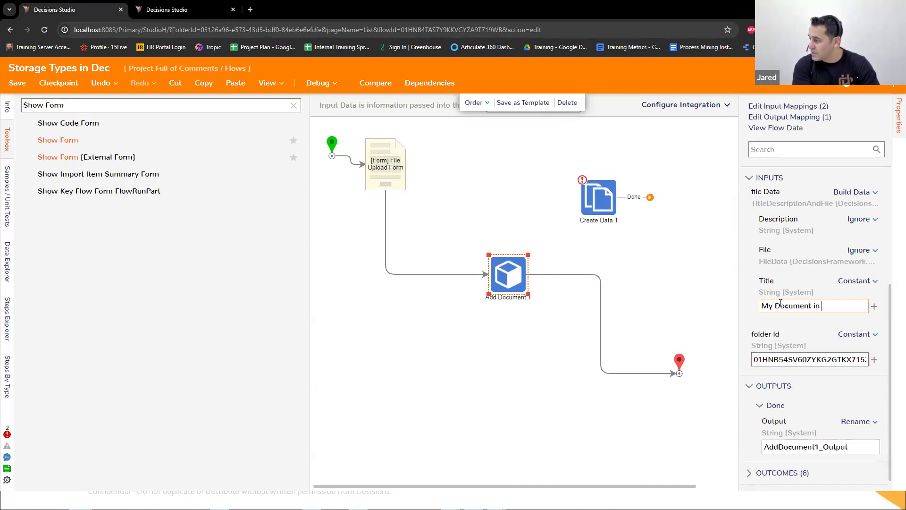
Step: Set the Description within Add Document's file Data to the constant "This is a document test"
left_click(859, 219)
left_click(777, 180)
left_click(786, 242)
type("Thi")
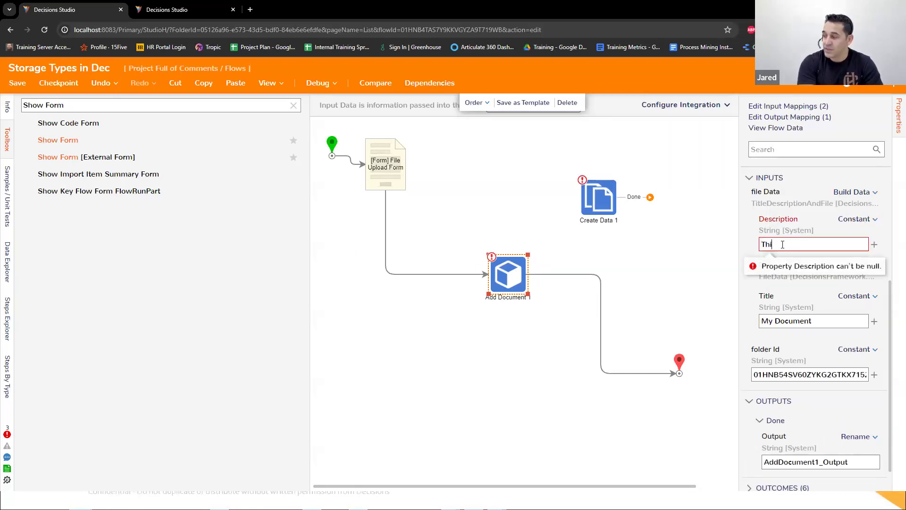
type("s is a document test")
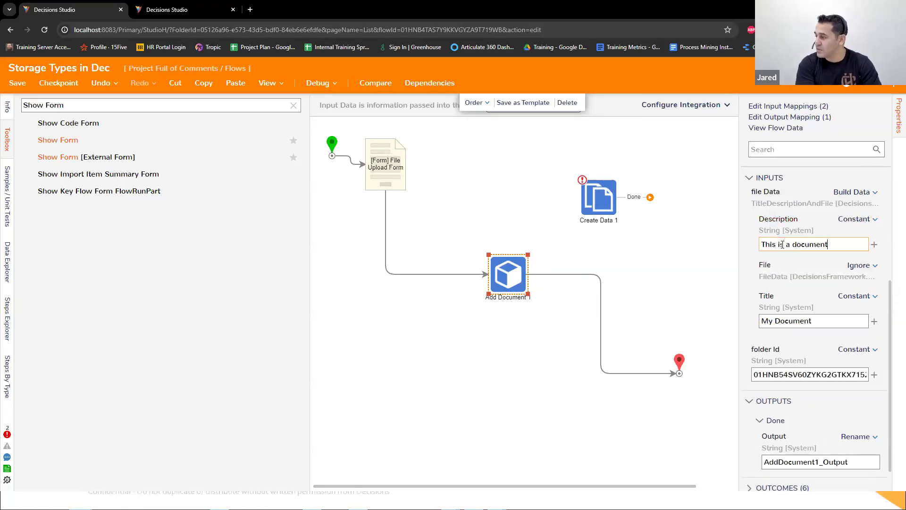
left_click(559, 370)
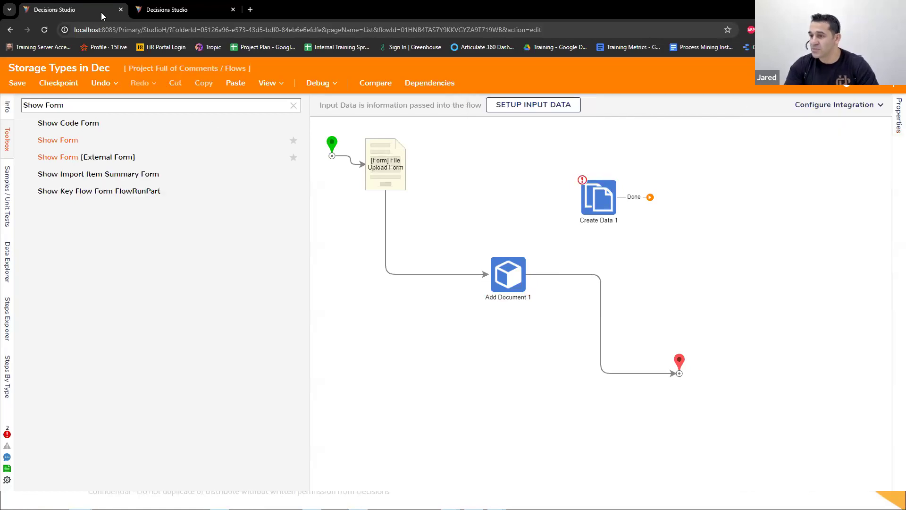
Step: Debug the flow by uploading logsearch.txt in the form, inspect the exception details, and return to the flow designer
left_click(326, 83)
left_click(453, 226)
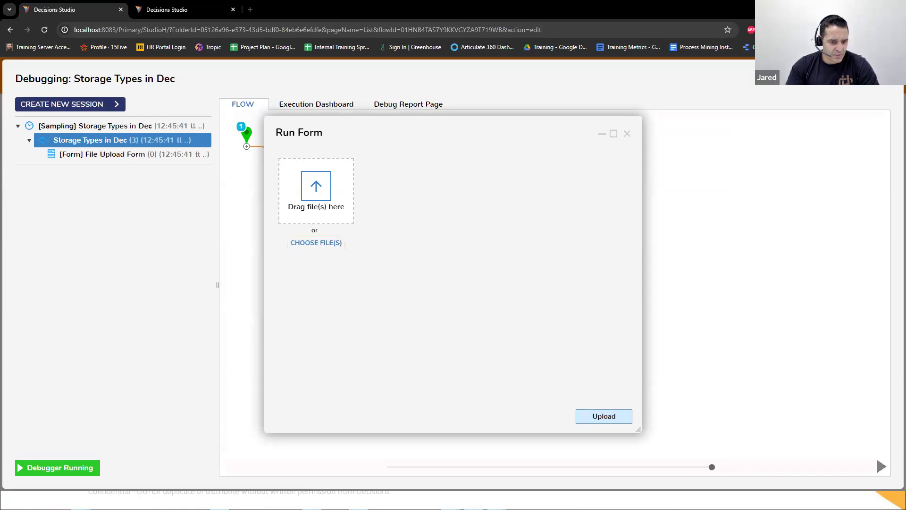
left_click_drag(233, 273, 337, 209)
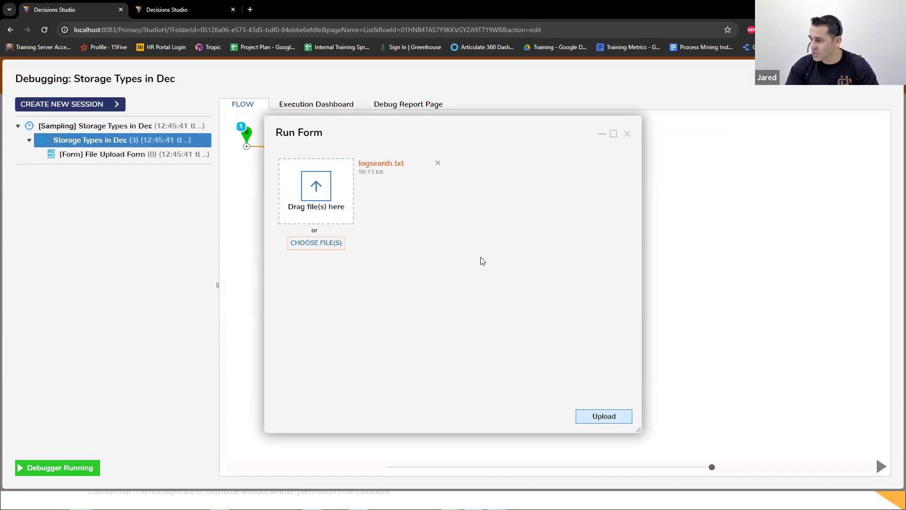
left_click(604, 416)
mouse_move(545, 287)
left_click(604, 293)
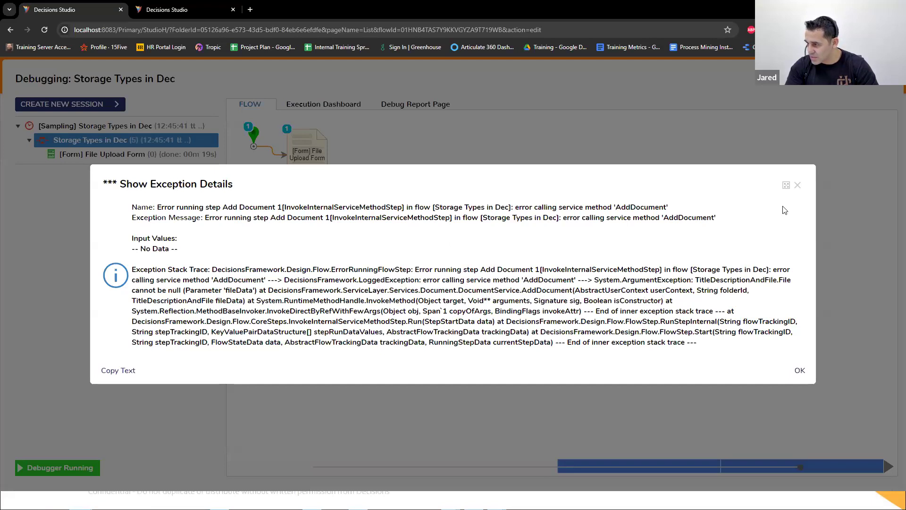
left_click(797, 185)
left_click(888, 81)
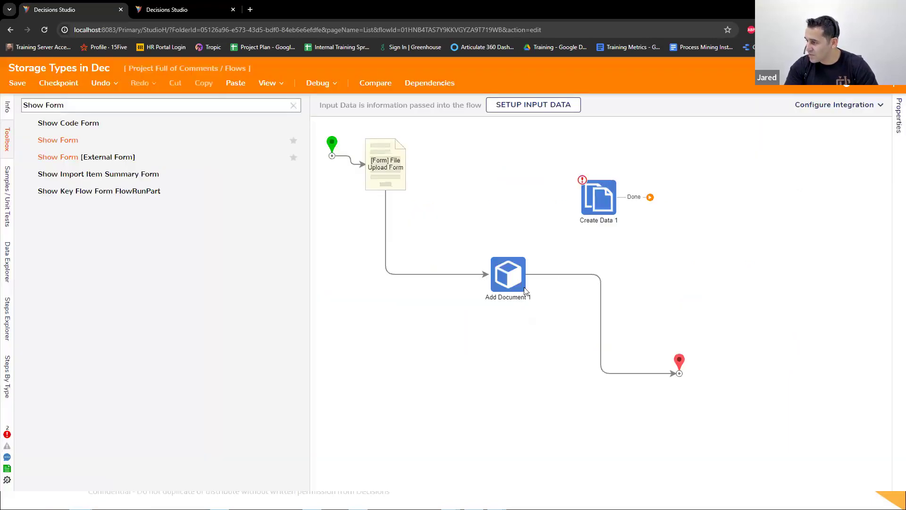
Step: Map the File input in Add Document's file Data from the flow to the first item of Files
left_click(506, 286)
scroll(797, 326, "down", 3)
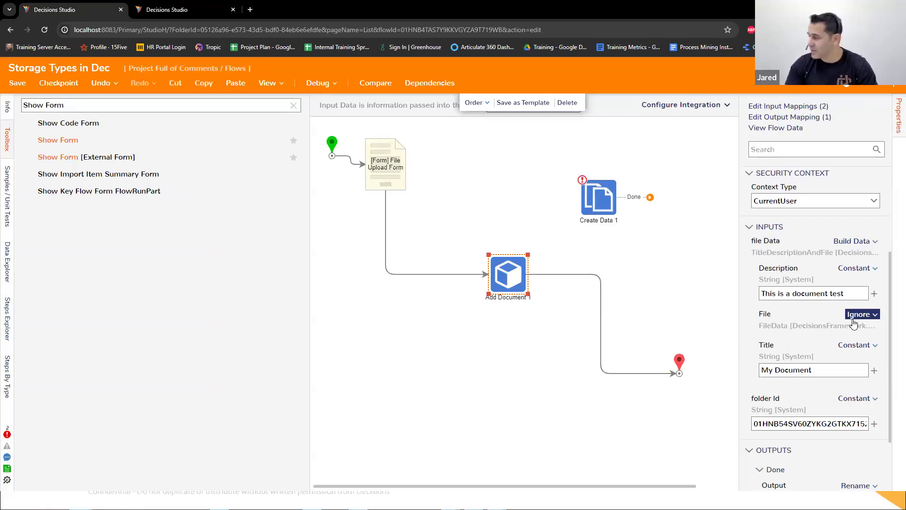
left_click(857, 315)
left_click(783, 306)
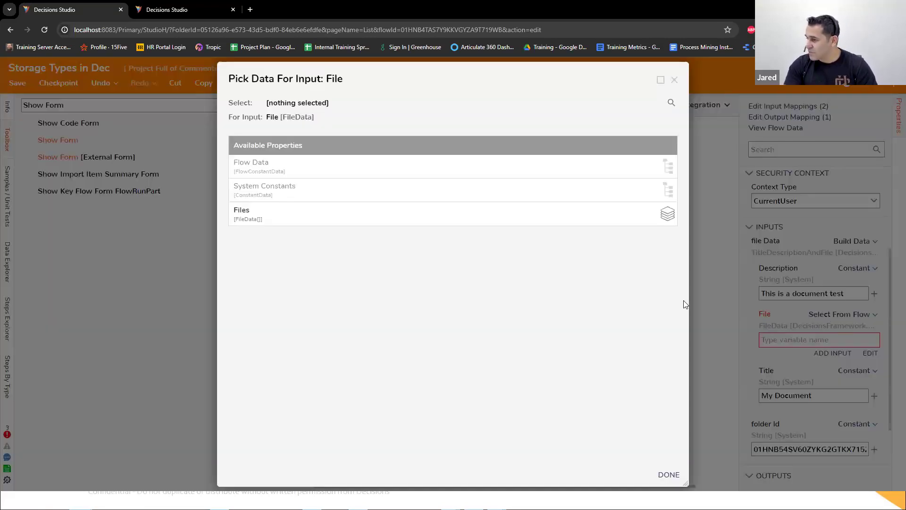
left_click(325, 214)
left_click(350, 400)
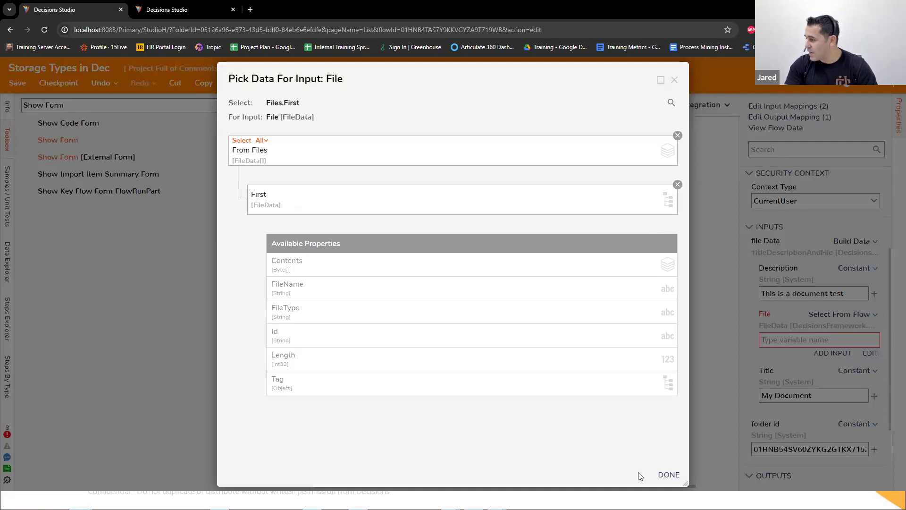
left_click(668, 475)
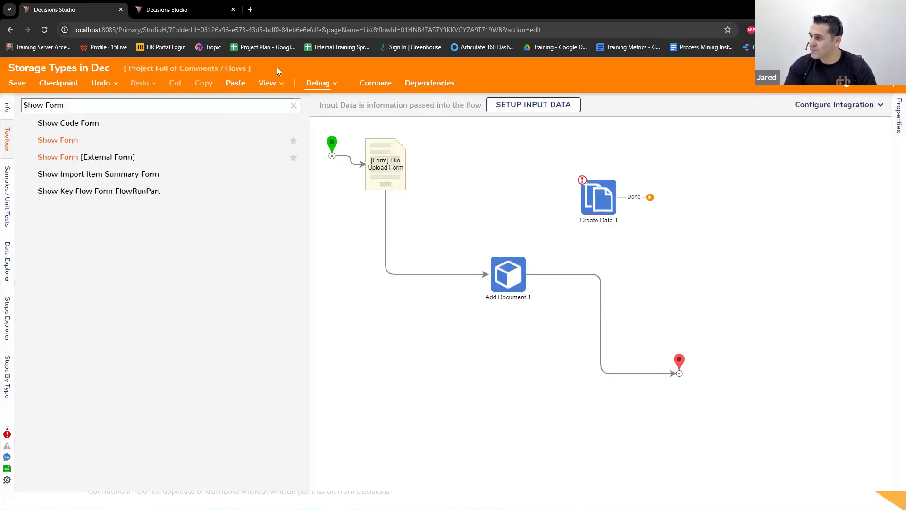
Step: Debug the flow again and upload a file through the File Upload Form
left_click(316, 84)
left_click(443, 222)
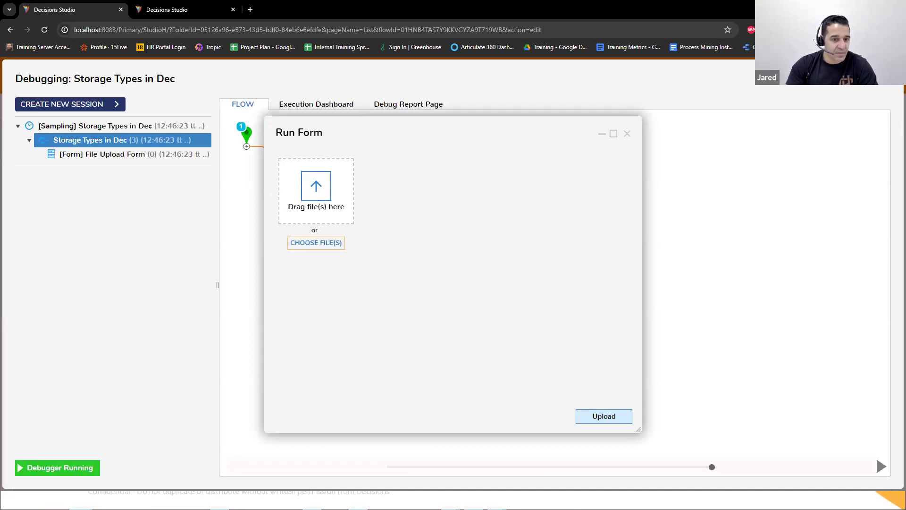
left_click_drag(905, 228, 349, 200)
left_click(603, 416)
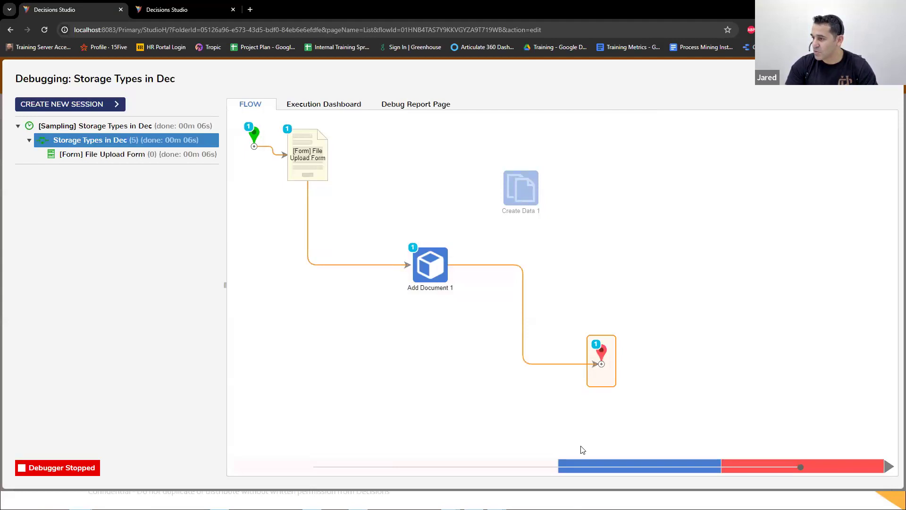
Step: Switch to the Studio folder view and examine the update actions for My Document in the Document House folder
left_click(197, 5)
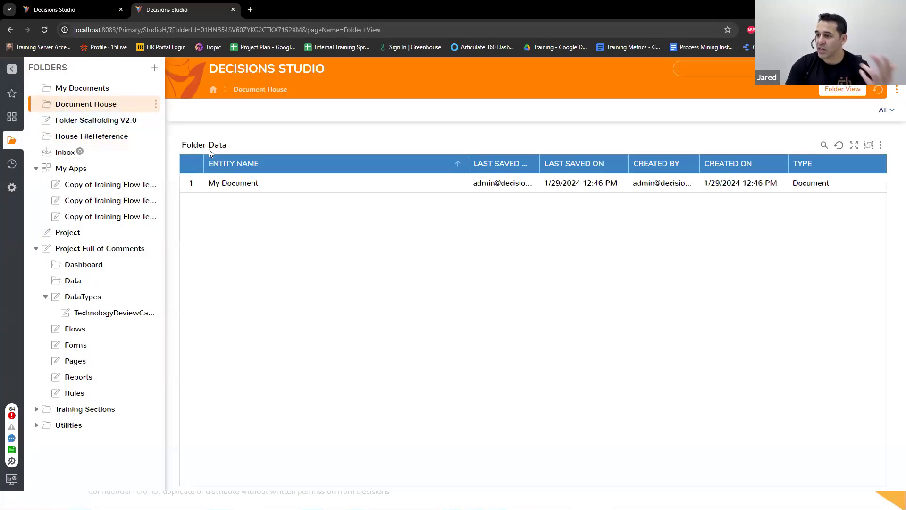
right_click(273, 185)
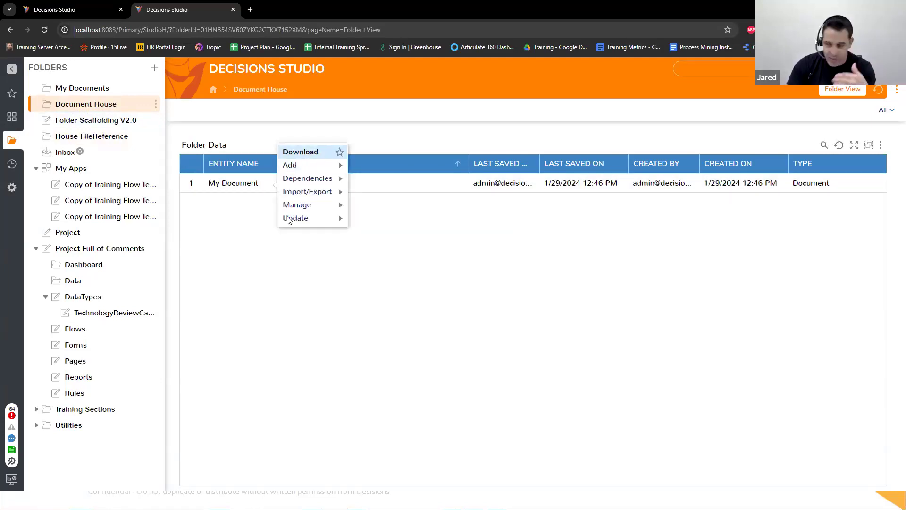
mouse_move(289, 218)
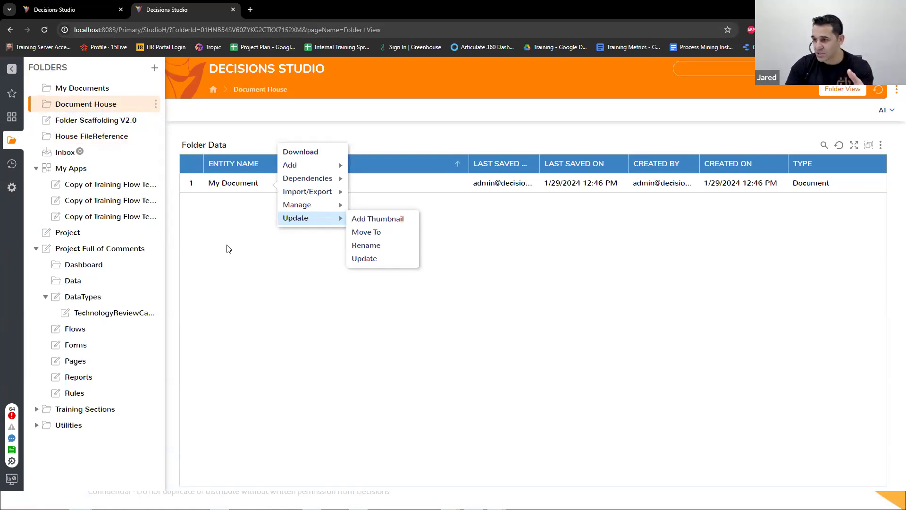
Step: Return to the flow, close the debugger and delete the Add Document step
left_click(49, 10)
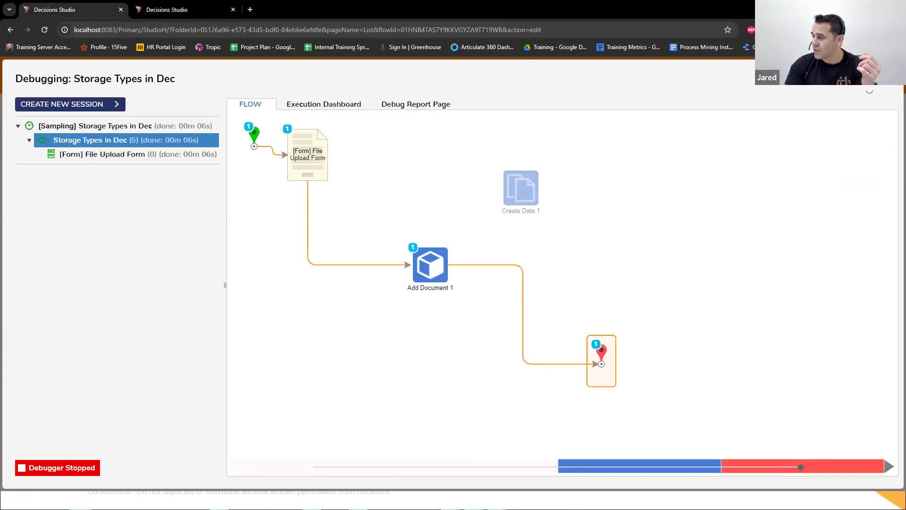
left_click(888, 78)
left_click(501, 277)
right_click(513, 285)
left_click(530, 287)
Step: Find the Load From File Data step and insert it between the File Upload Form and the end step
left_click(150, 109)
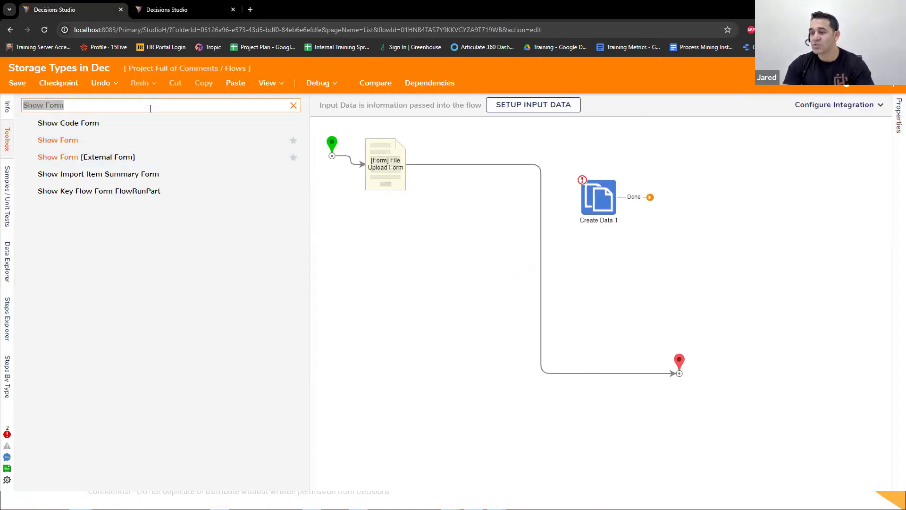
type("load from file data")
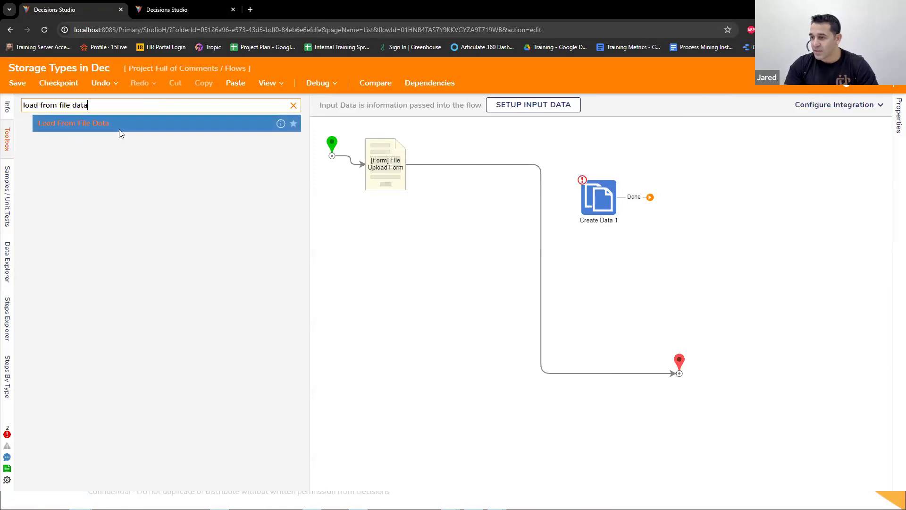
left_click_drag(126, 127, 524, 170)
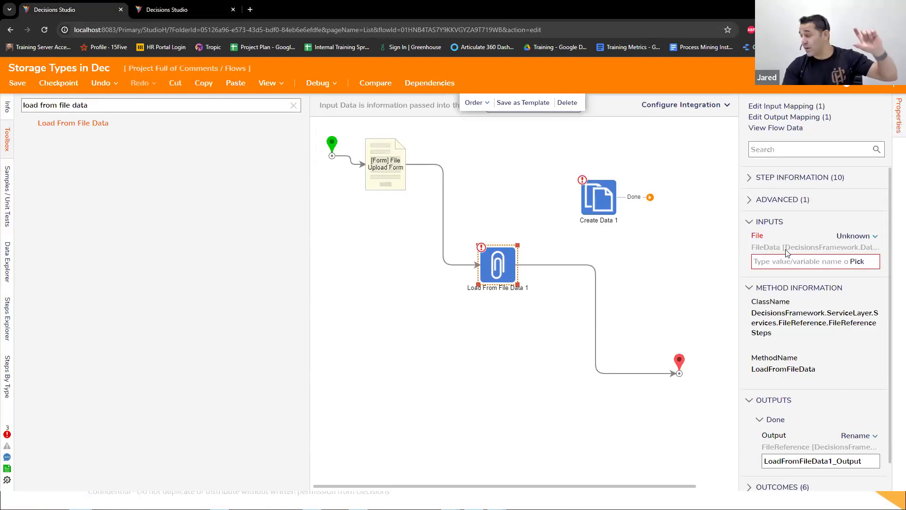
scroll(787, 254, "down", 1)
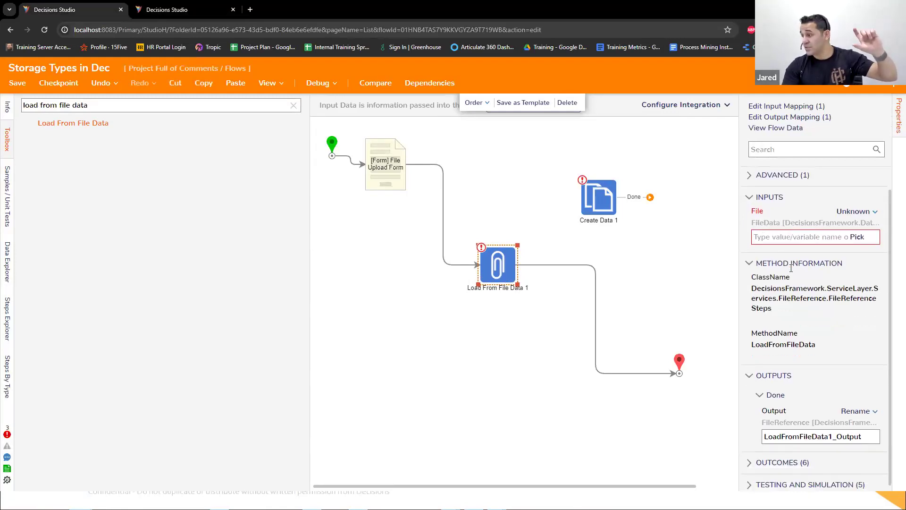
Step: Clear the step search and expand the Internal Services group under the Integration category of available steps
left_click(293, 105)
type("Cret")
key("BackSpace")
type("ate")
key("BackSpace")
key("BackSpace")
key("BackSpace")
key("BackSpace")
key("BackSpace")
key("BackSpace")
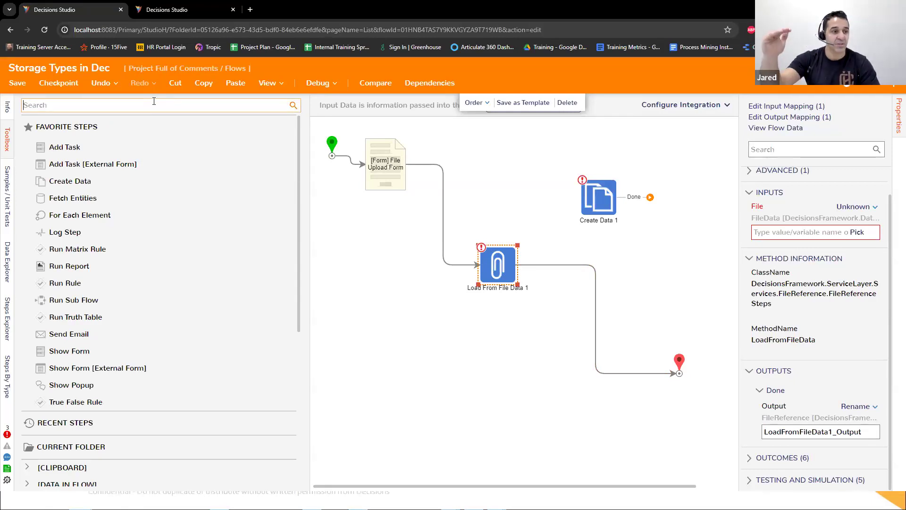
scroll(56, 156, "down", 5)
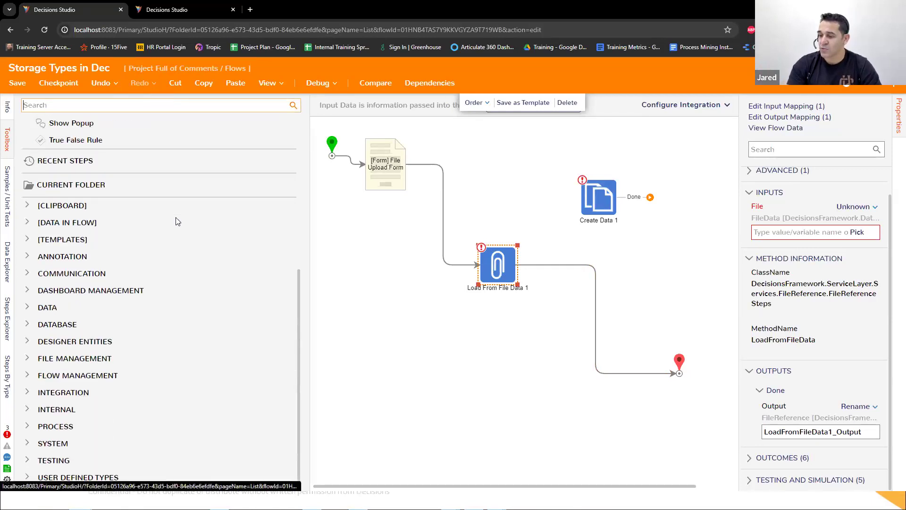
left_click(27, 393)
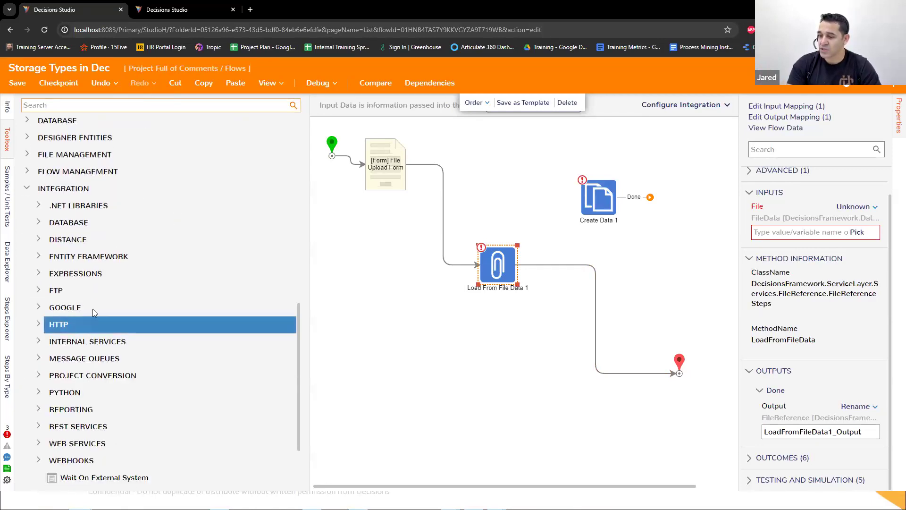
left_click(39, 340)
Step: Insert the CreateEntityFromFileReference step from FileReferenceService between Load From File Data 1 and the end step, and shift Load From File Data 1 slightly
scroll(93, 264, "down", 15)
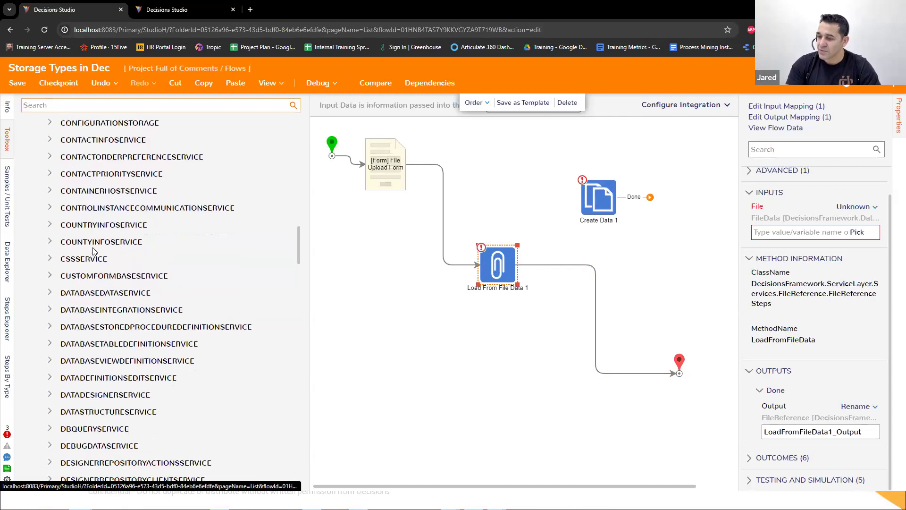
scroll(92, 247, "down", 5)
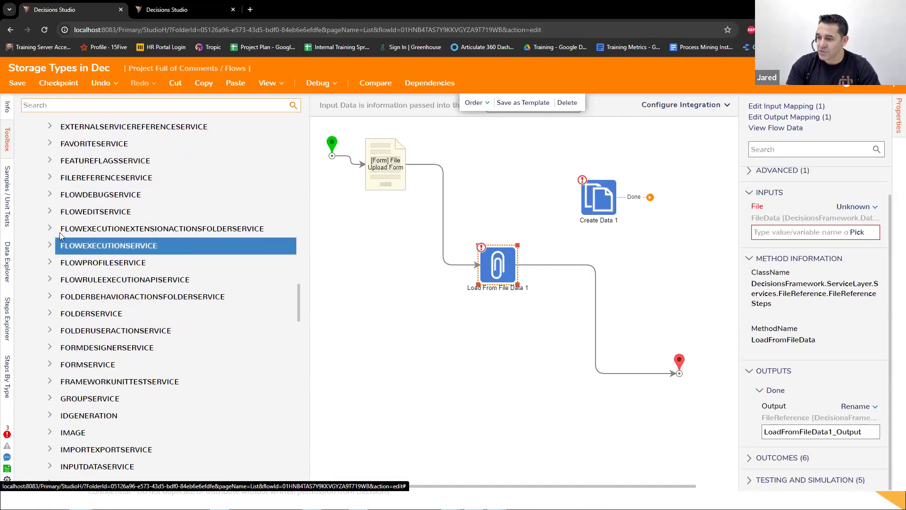
left_click(50, 178)
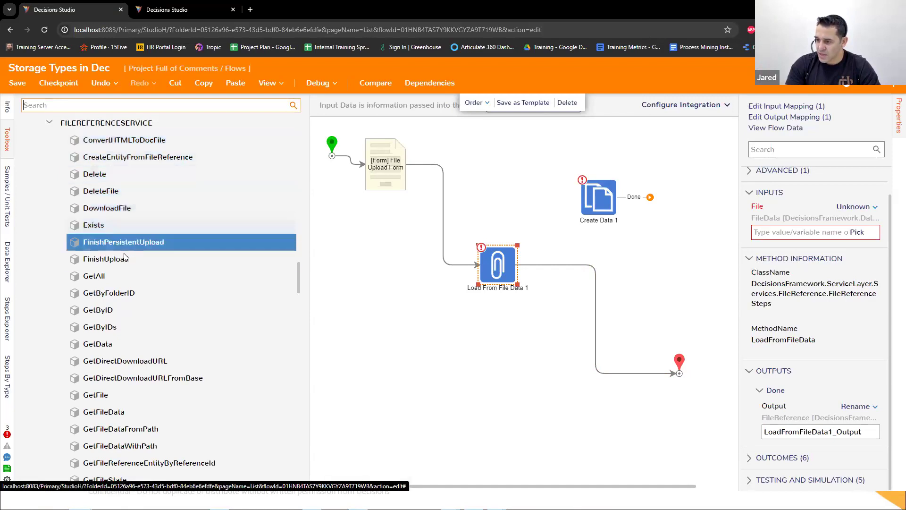
left_click_drag(124, 156, 585, 271)
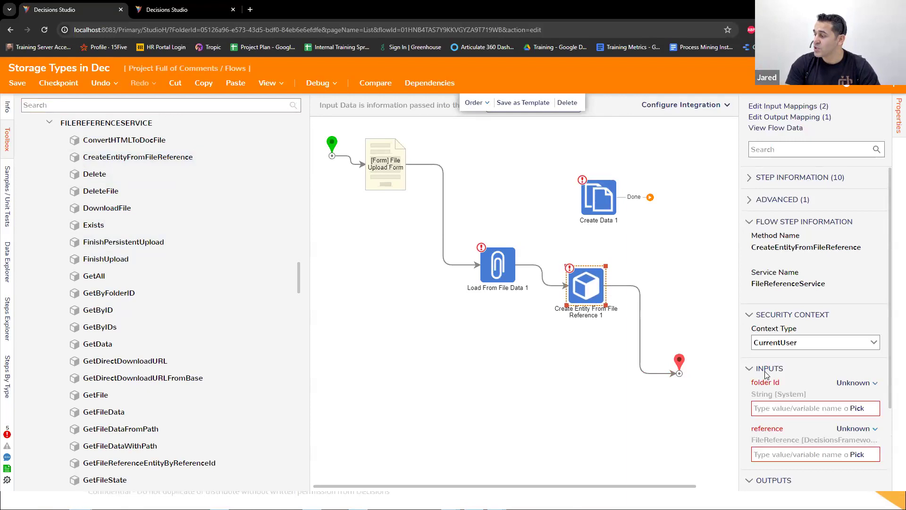
scroll(789, 381, "down", 1)
left_click_drag(496, 263, 482, 250)
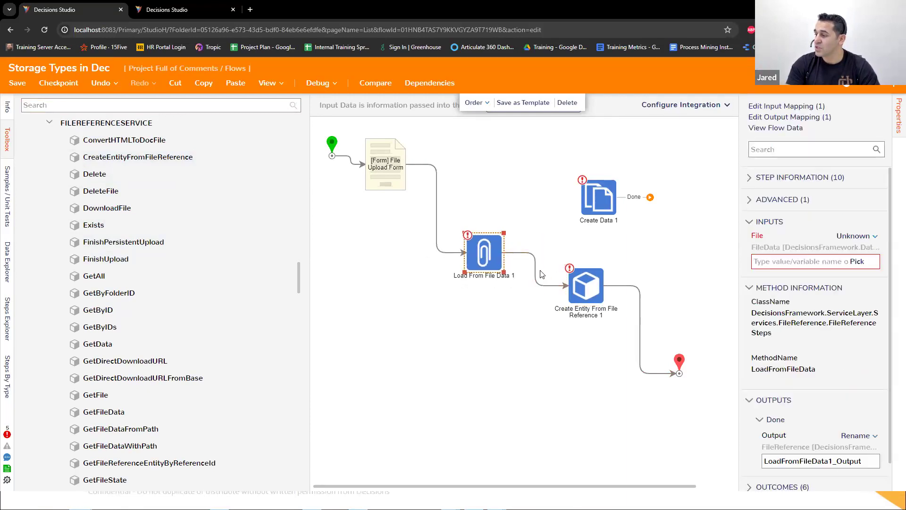
Step: Map the File input of Load From File Data 1 from the flow to the first item of Files
left_click(580, 287)
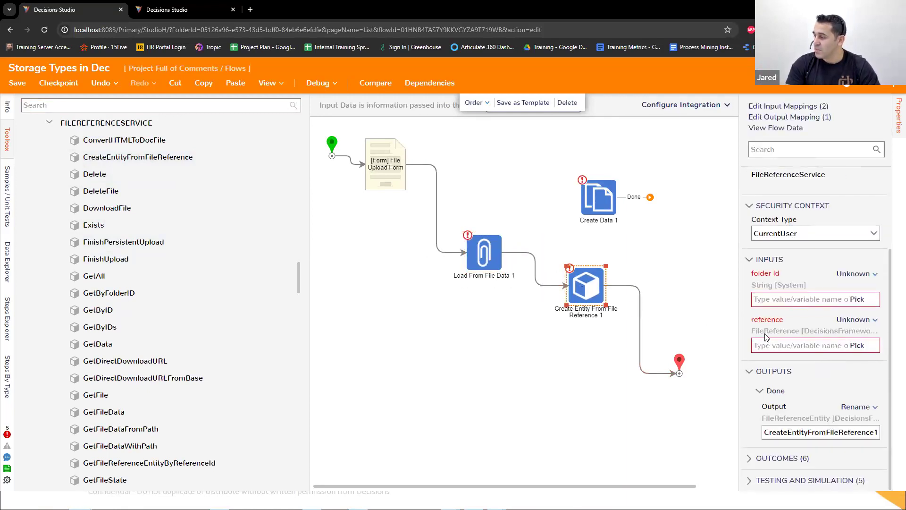
left_click(488, 254)
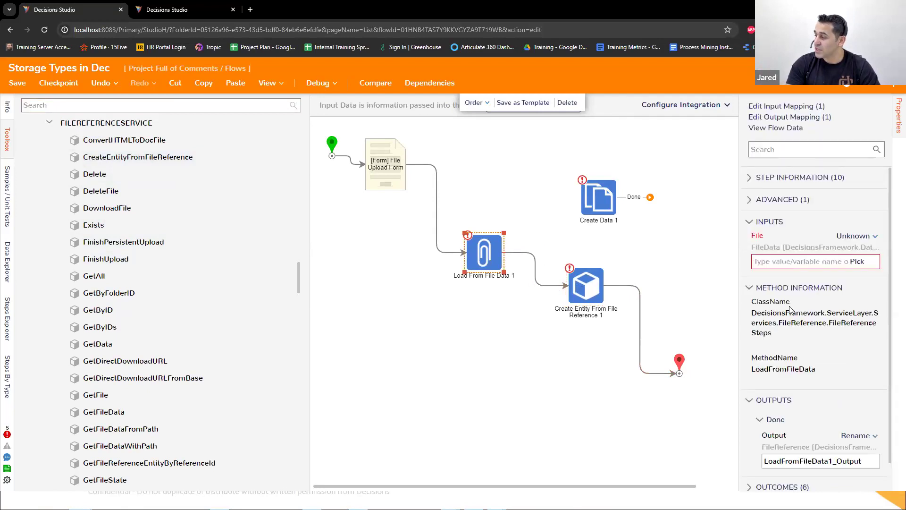
left_click(850, 236)
left_click(798, 213)
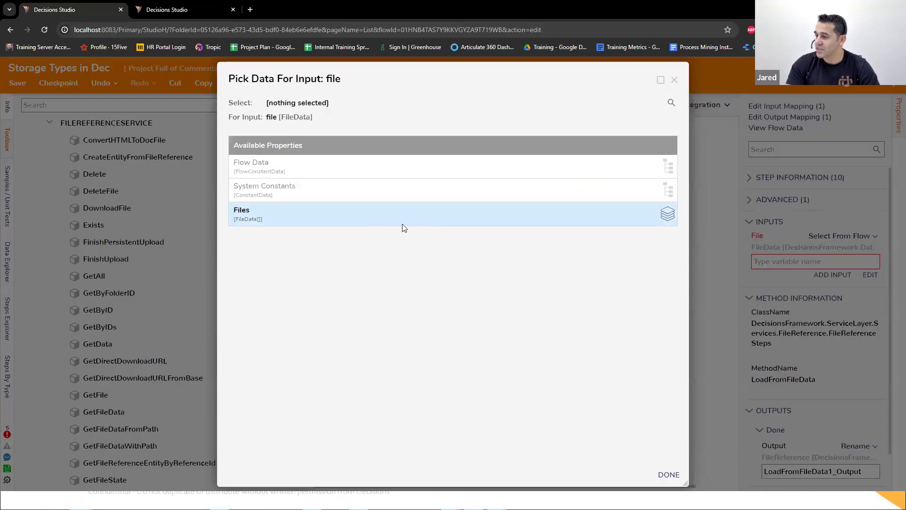
left_click(362, 221)
left_click(294, 400)
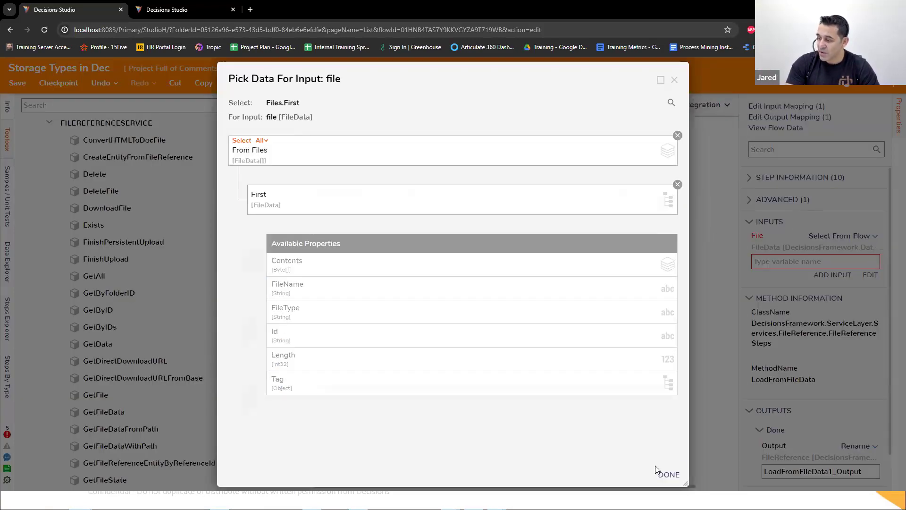
left_click(663, 473)
Step: Map the reference input of Create Entity From File Reference 1 from the flow to LoadFromFileData1_Output
left_click(590, 290)
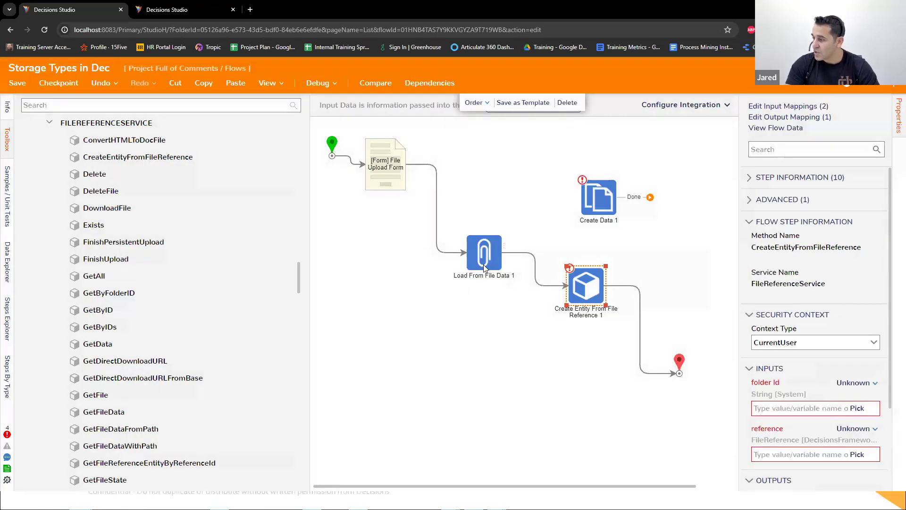
left_click(484, 267)
scroll(796, 362, "down", 1)
left_click_drag(805, 221, 753, 209)
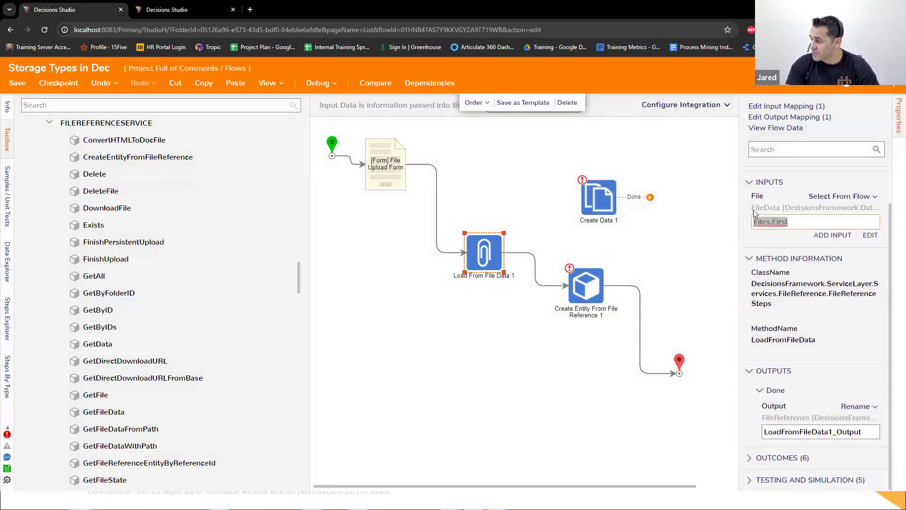
left_click(590, 290)
left_click(860, 430)
left_click(815, 408)
left_click(287, 209)
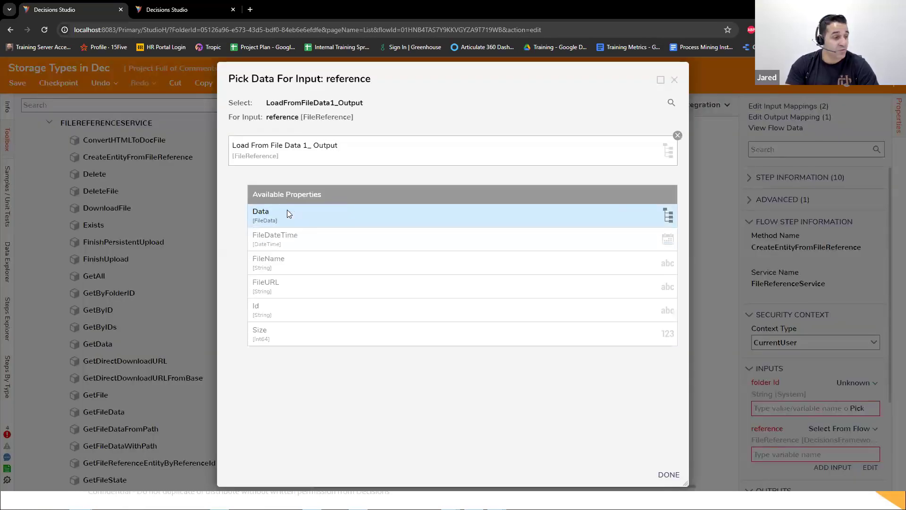
left_click(669, 474)
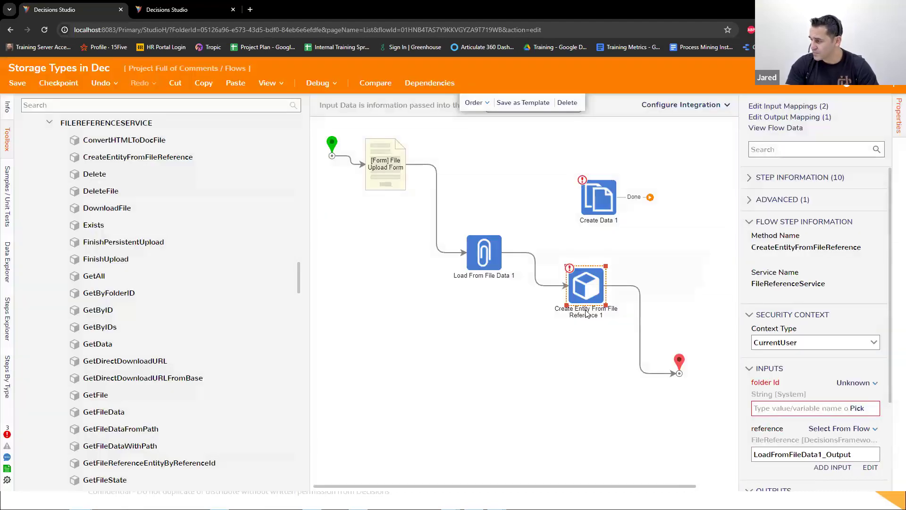
Step: Open the folder Id input for a fixed value and copy the ID of the House FileReference folder in the Studio folder view
left_click(855, 383)
left_click(786, 331)
left_click(182, 10)
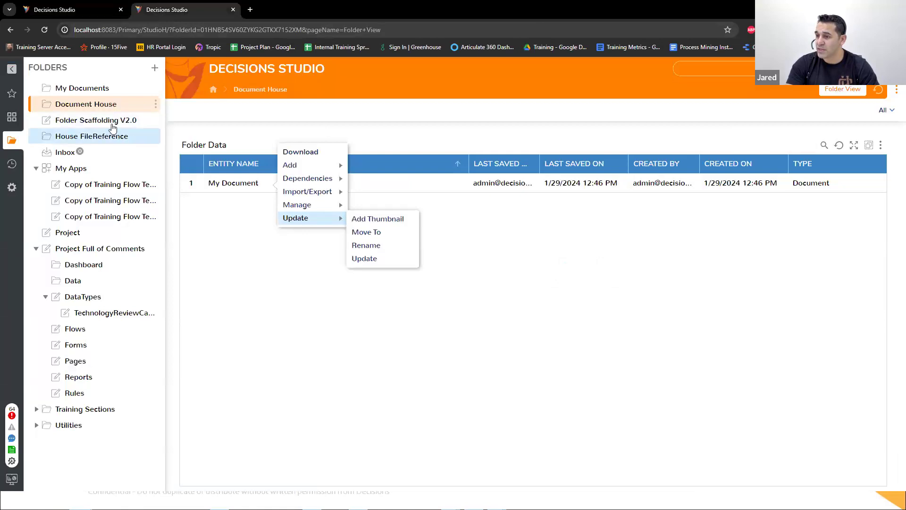
right_click(88, 138)
left_click(88, 138)
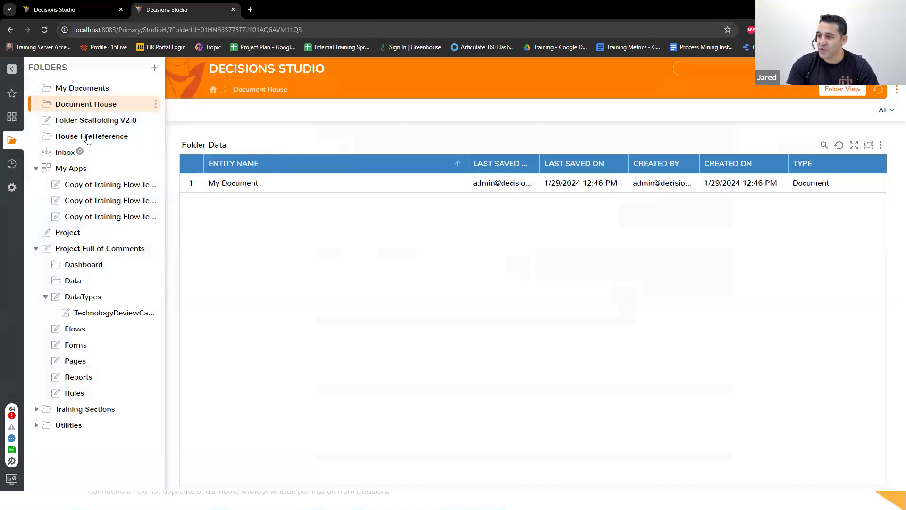
right_click(88, 138)
mouse_move(185, 158)
left_click(264, 79)
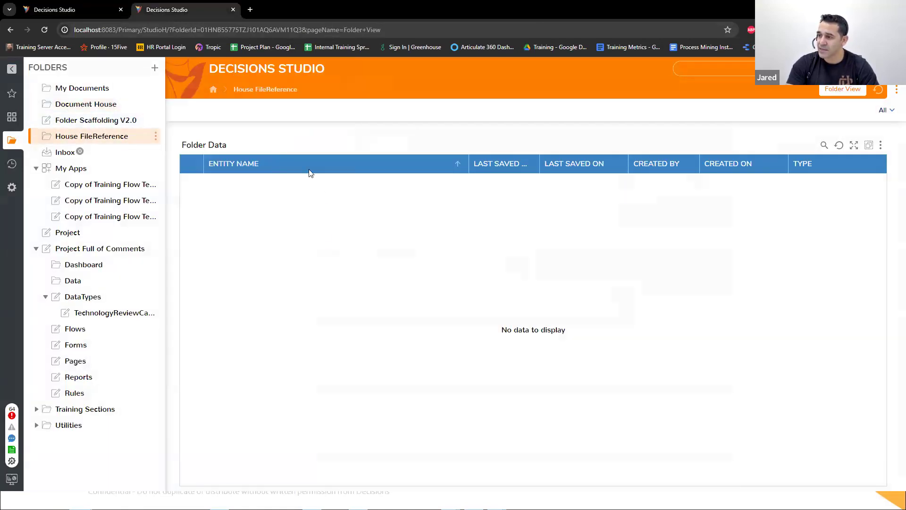
left_click(388, 304)
Step: Return to the flow and paste the copied folder ID into the folder Id input of Create Entity From File Reference 1
left_click(104, 10)
left_click(777, 405)
key("ctrl+v")
left_click(441, 348)
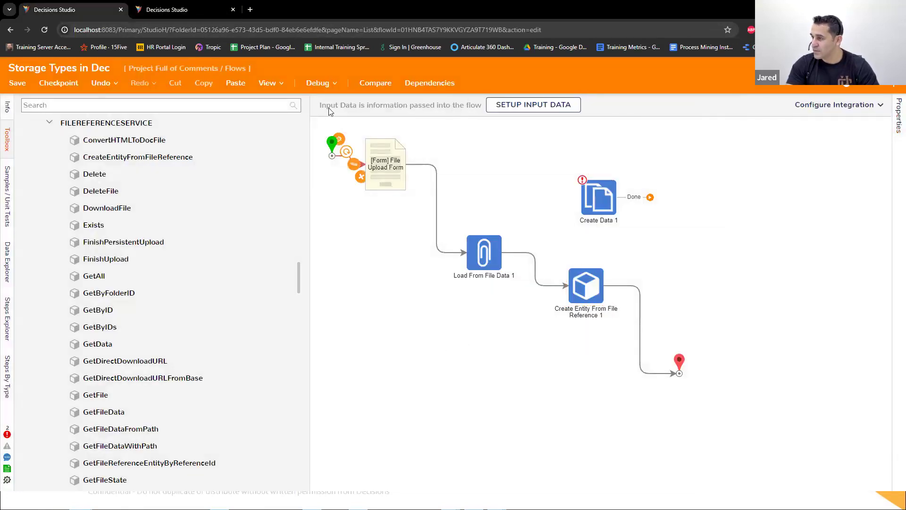
Step: Debug the flow by uploading logsearch.txt through the File Upload Form, and check the House FileReference folder for the stored file
left_click(328, 84)
left_click(466, 235)
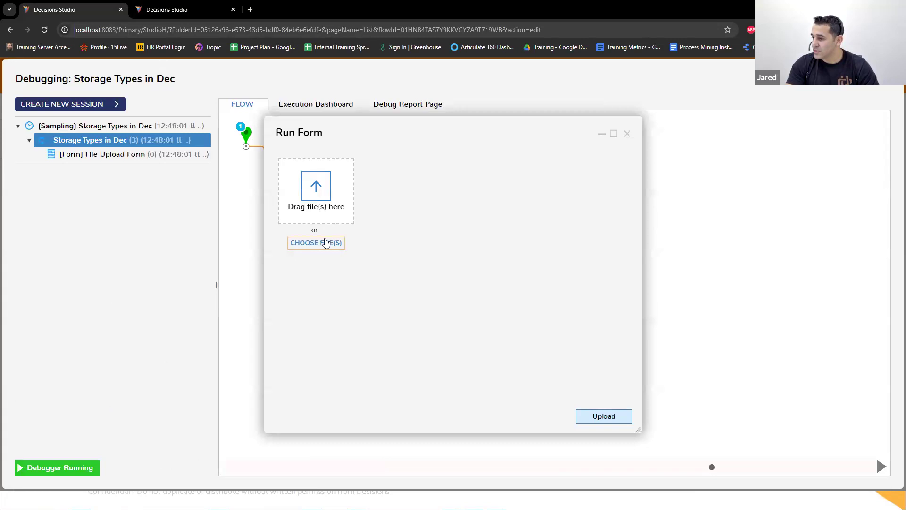
left_click(354, 5)
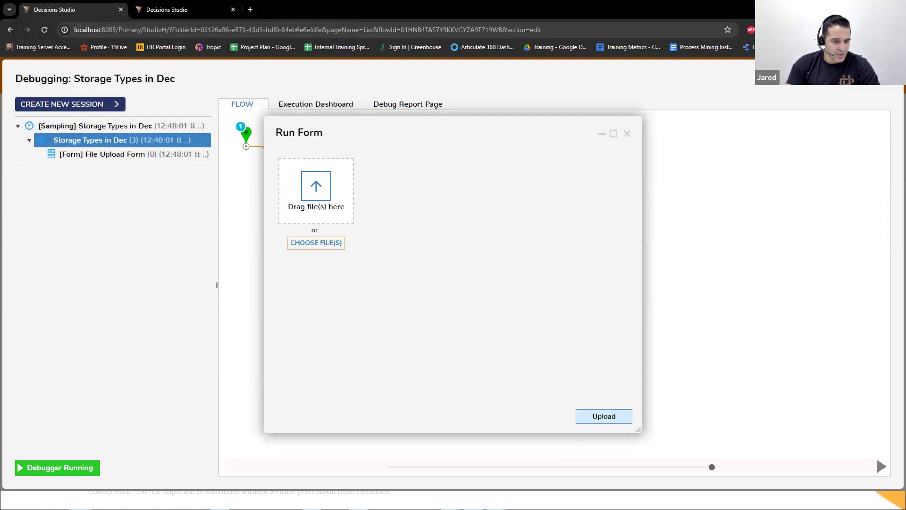
left_click_drag(304, 289, 311, 213)
left_click(601, 418)
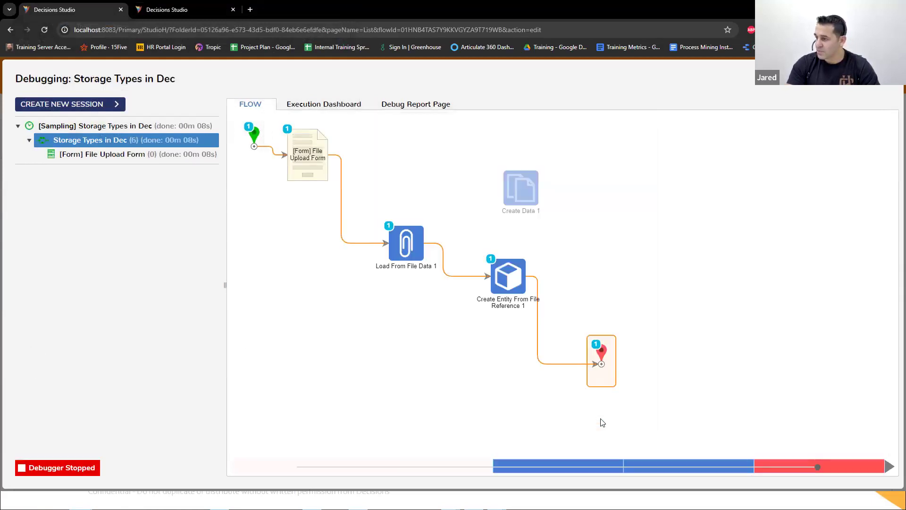
left_click(178, 10)
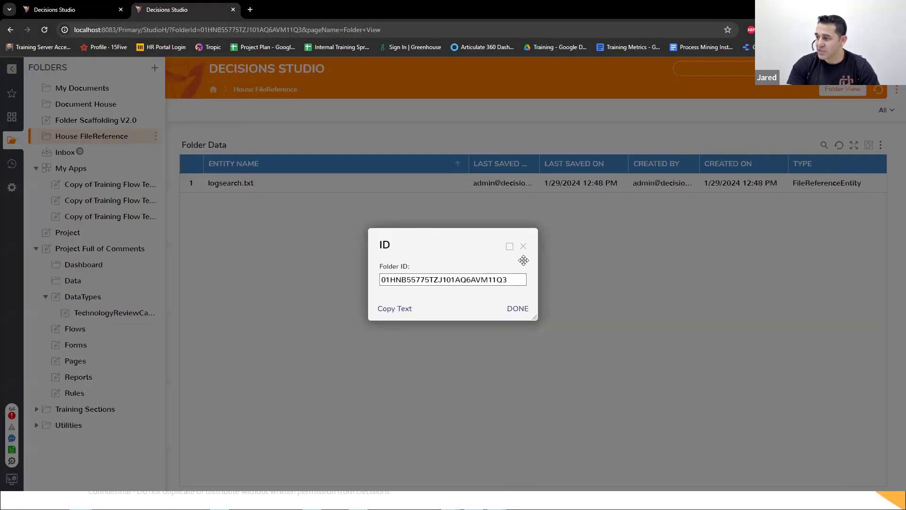
left_click(523, 246)
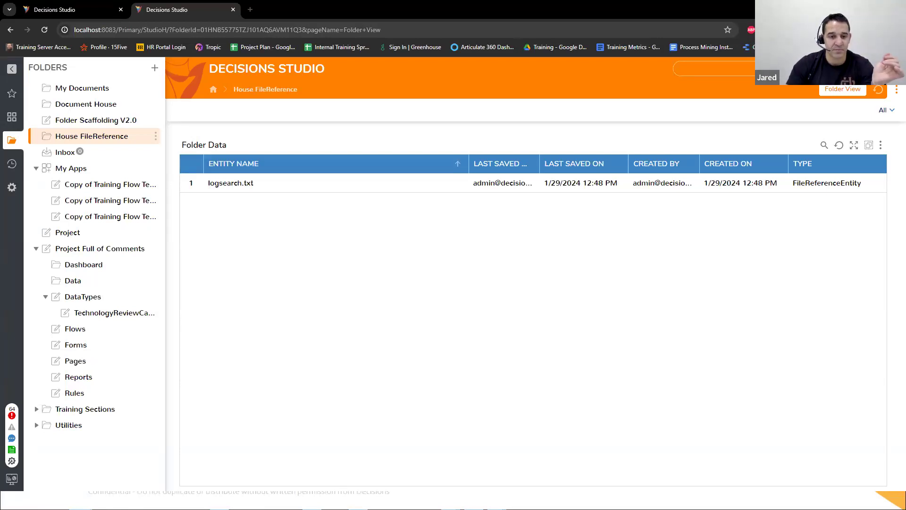
Step: Switch to File Explorer and examine the stored files and path in C:\Program Files\Decisions\FileStorage\Primary
key("super+e")
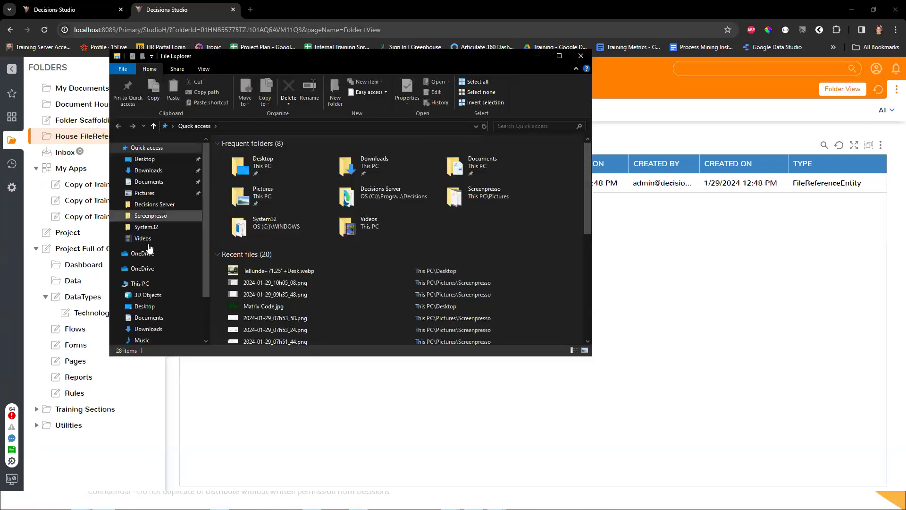
left_click(159, 285)
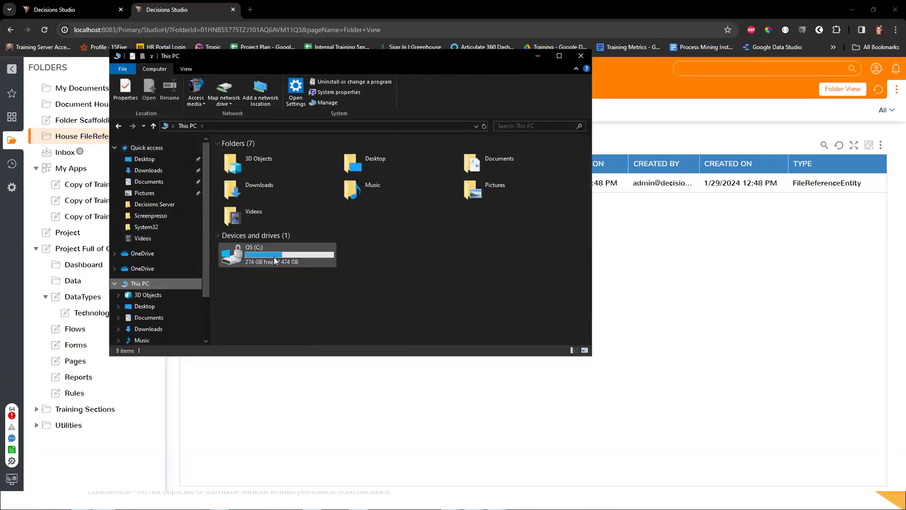
double_click(273, 258)
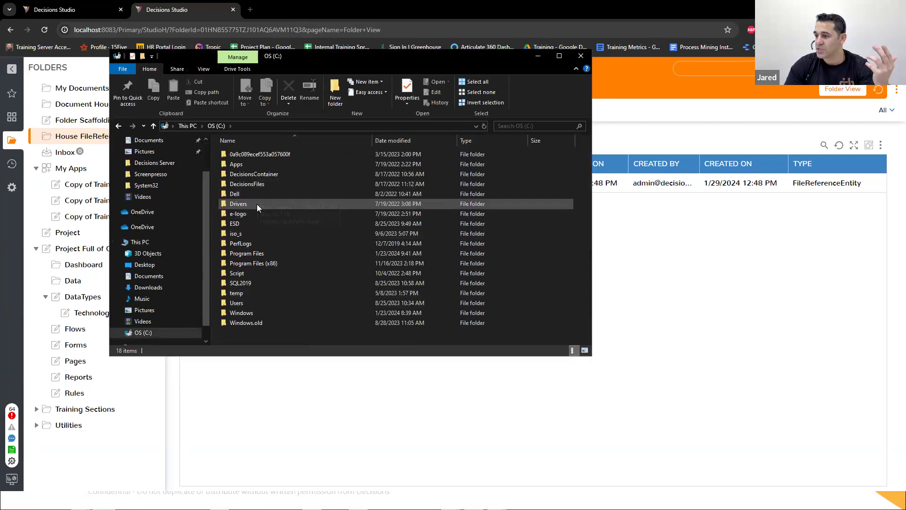
double_click(259, 253)
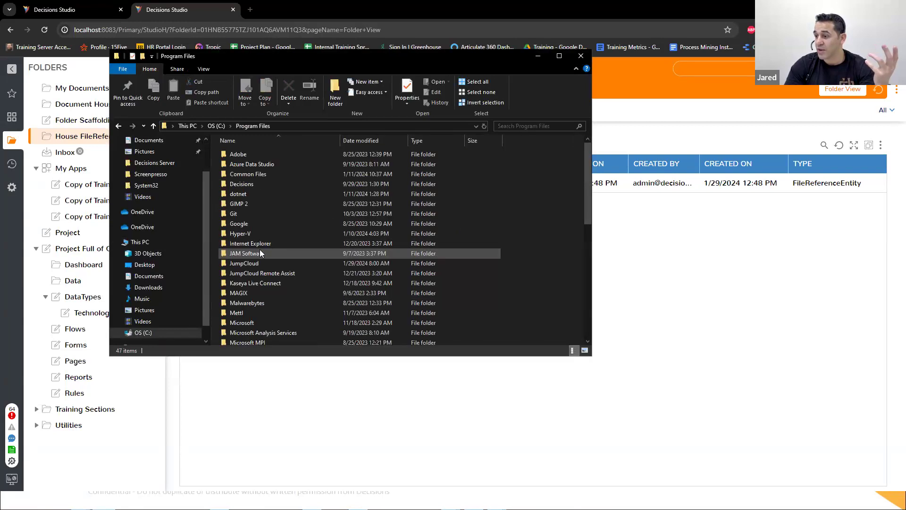
double_click(251, 188)
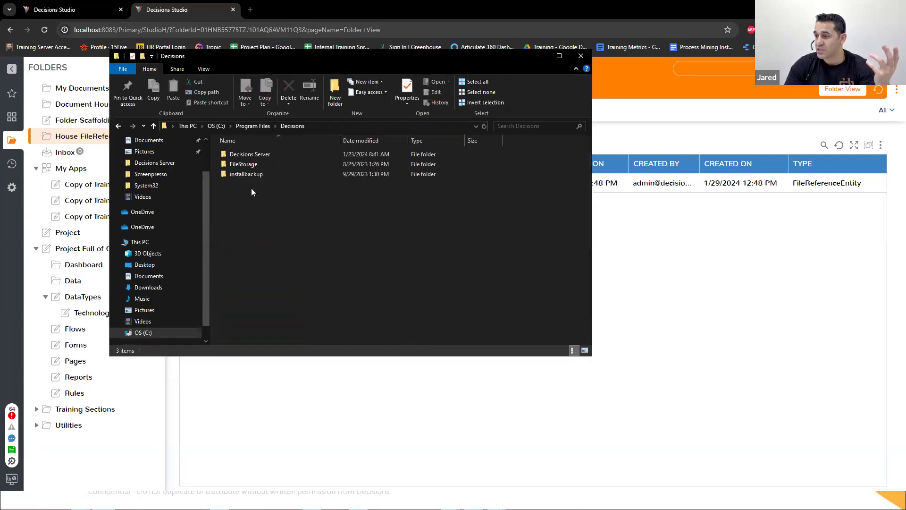
double_click(264, 163)
double_click(263, 164)
scroll(330, 260, "down", 2)
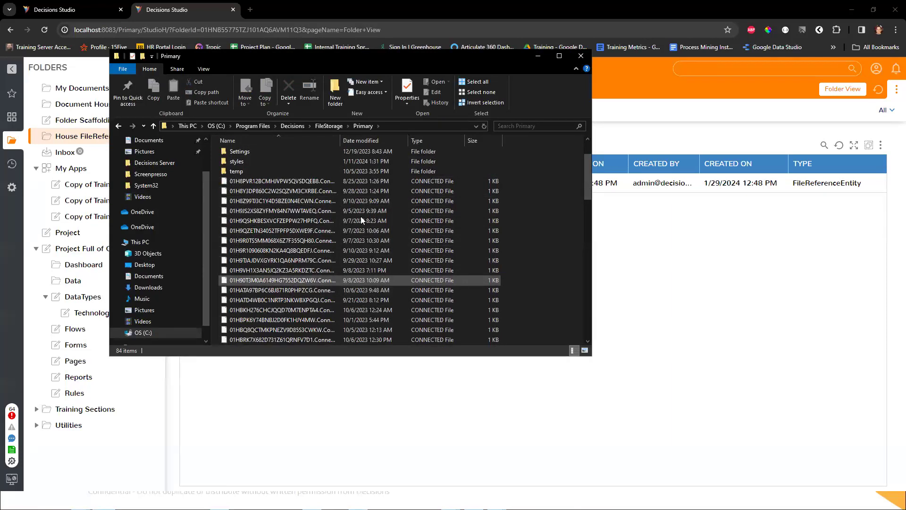
left_click(399, 126)
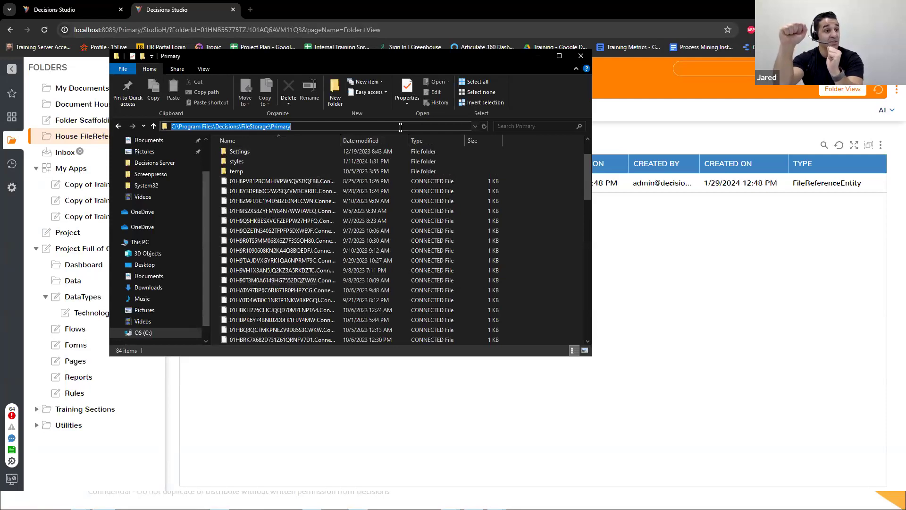
left_click(538, 56)
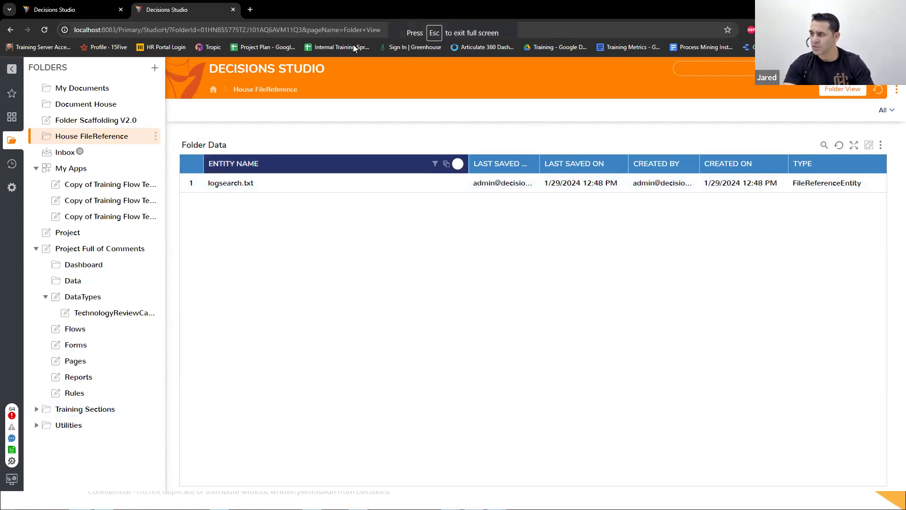
key("Escape")
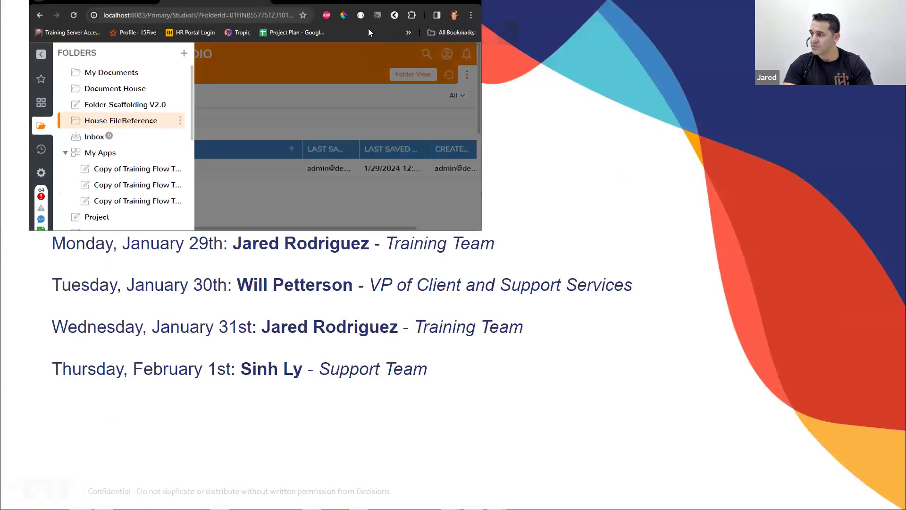
double_click(379, 1)
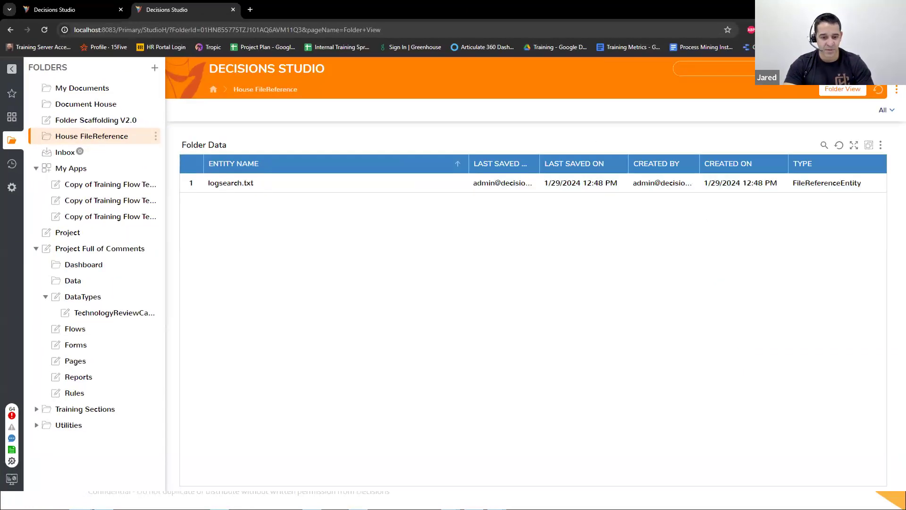
Step: Bring up File Explorer to inspect a stored CONNECTED file in the Primary storage folder, and return to Decisions Studio
left_click(103, 501)
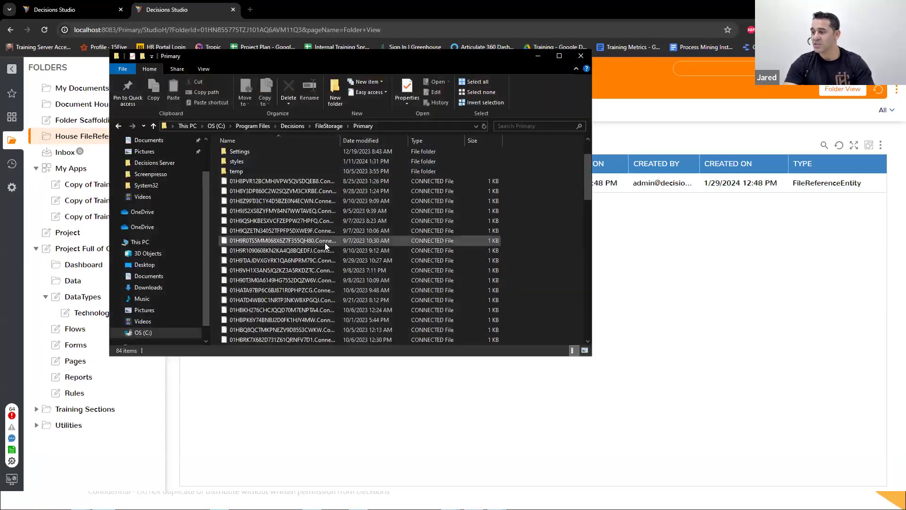
left_click(324, 182)
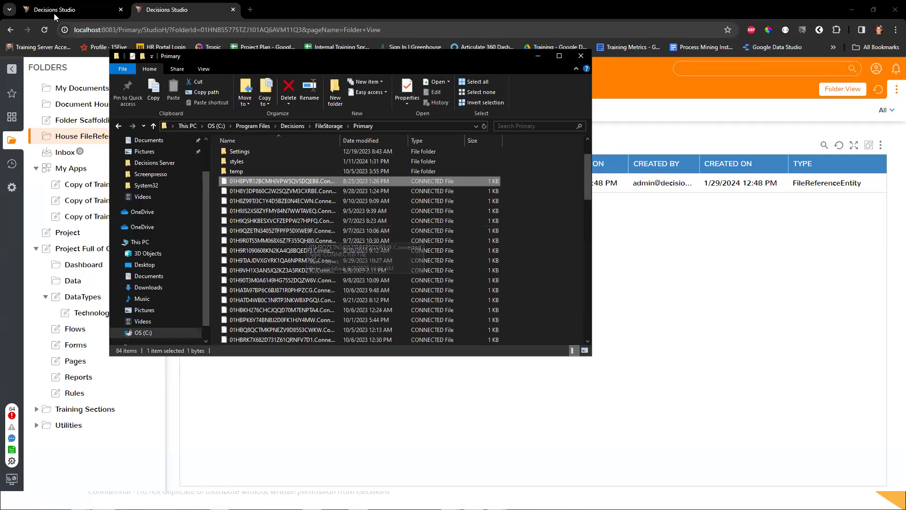
left_click(539, 57)
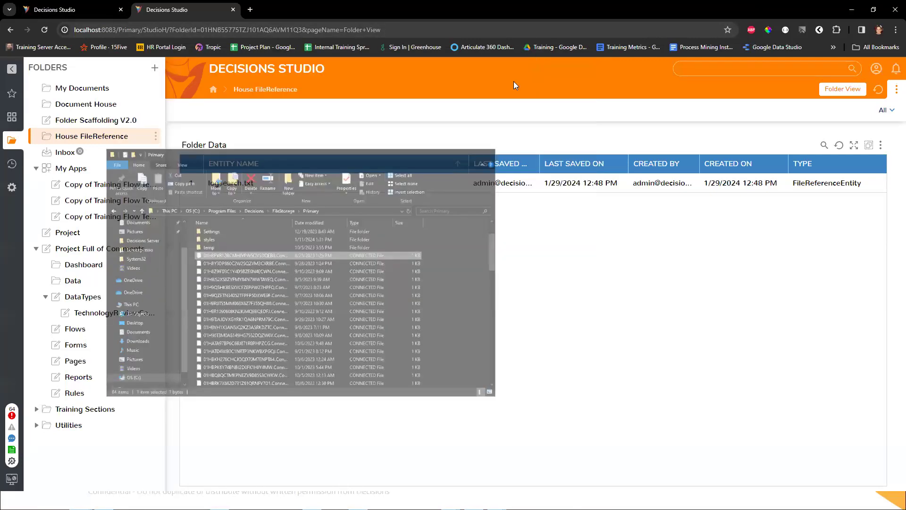
Step: Go to the My Apps folder in Decisions Studio and open a new database query
left_click(71, 169)
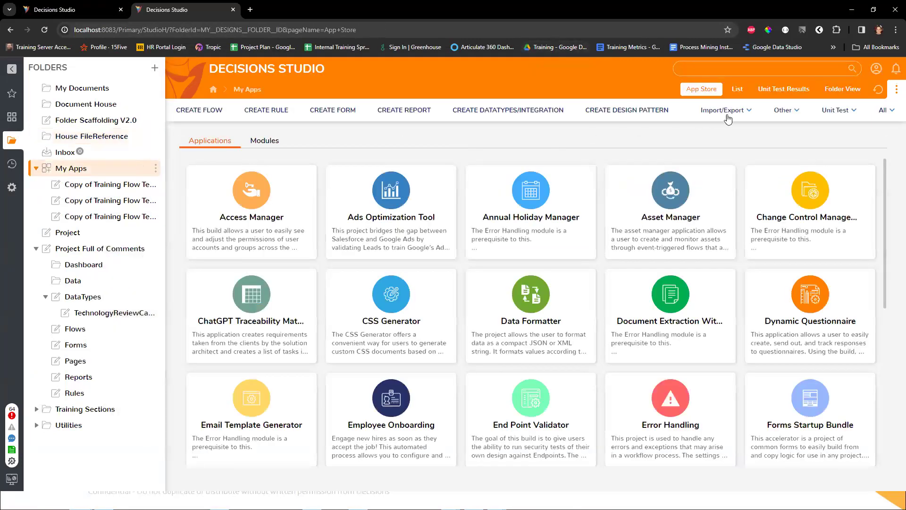
left_click(783, 110)
left_click(754, 132)
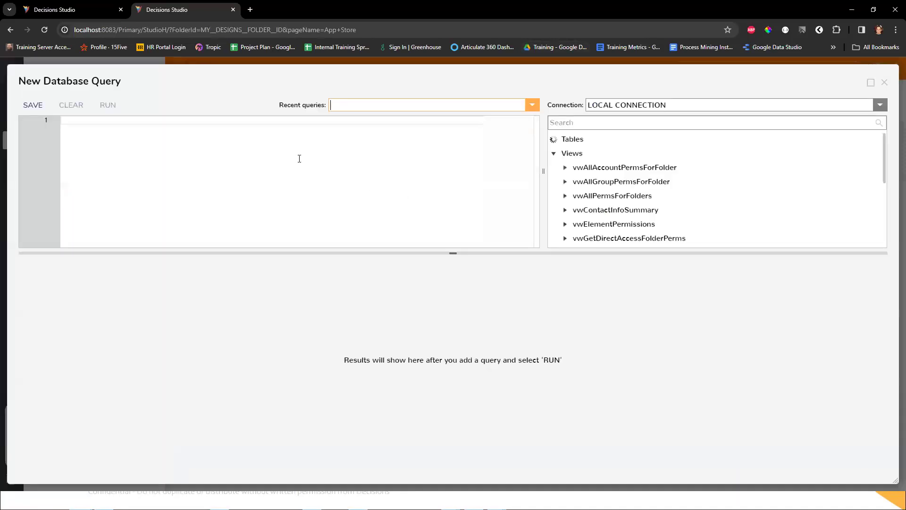
Step: Write the query "select * From dbo.document" on the local connection and run it
type("select * From dob")
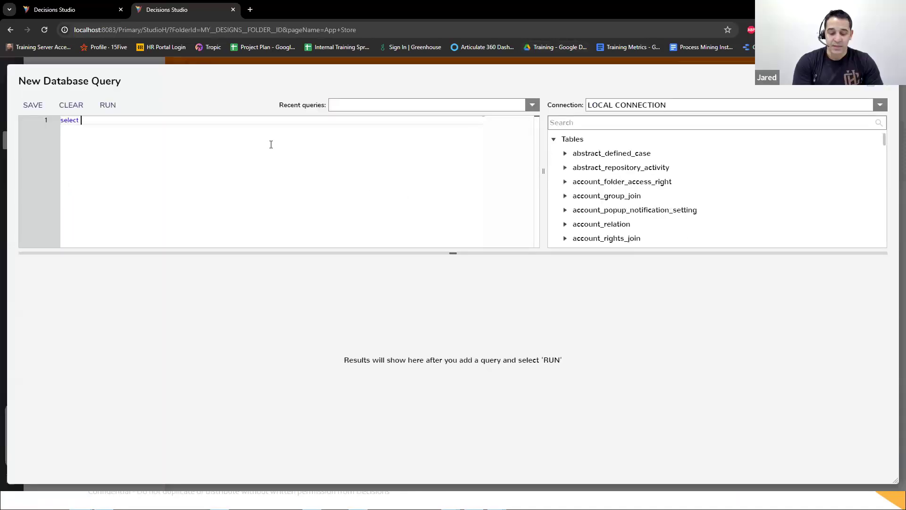
key("BackSpace")
key("BackSpace")
type("bo.document")
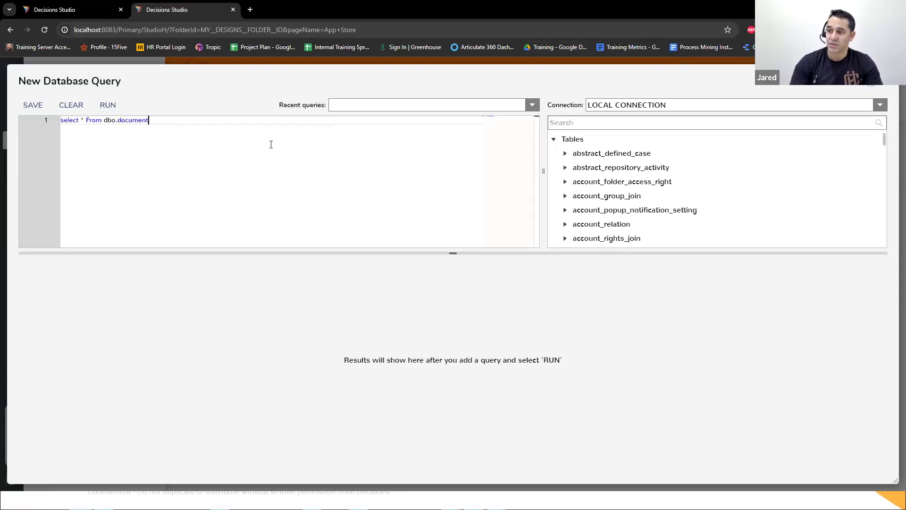
left_click(108, 105)
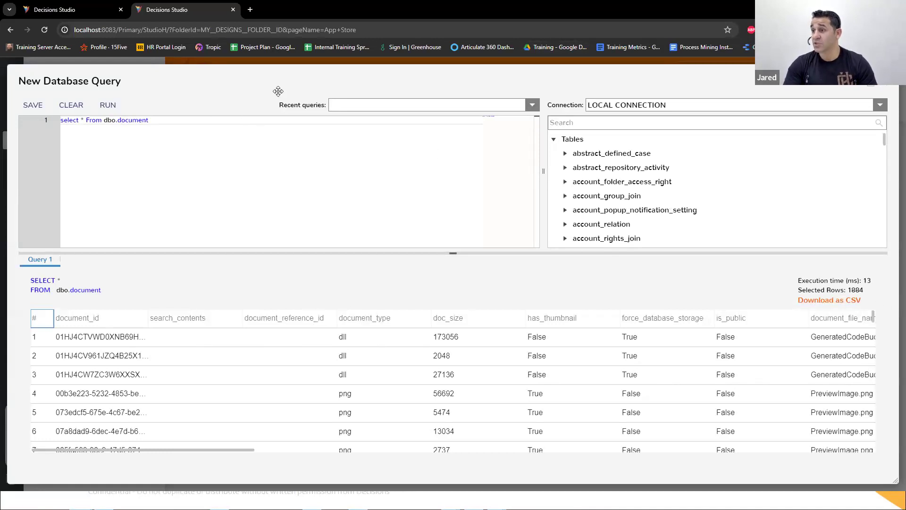
Step: Return to the flow debugging session, close the debugger and the flow designer, and open the Document House folder
left_click(75, 9)
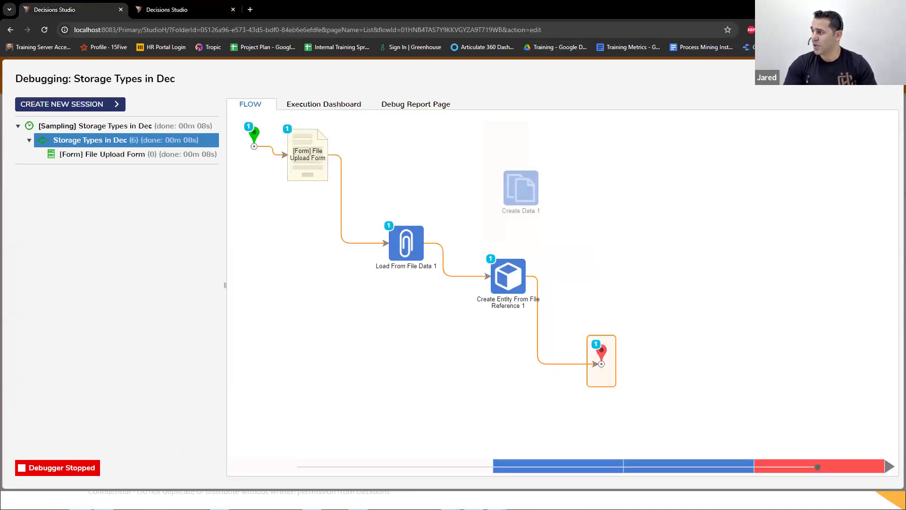
left_click(890, 77)
left_click(890, 78)
left_click(576, 326)
left_click(71, 104)
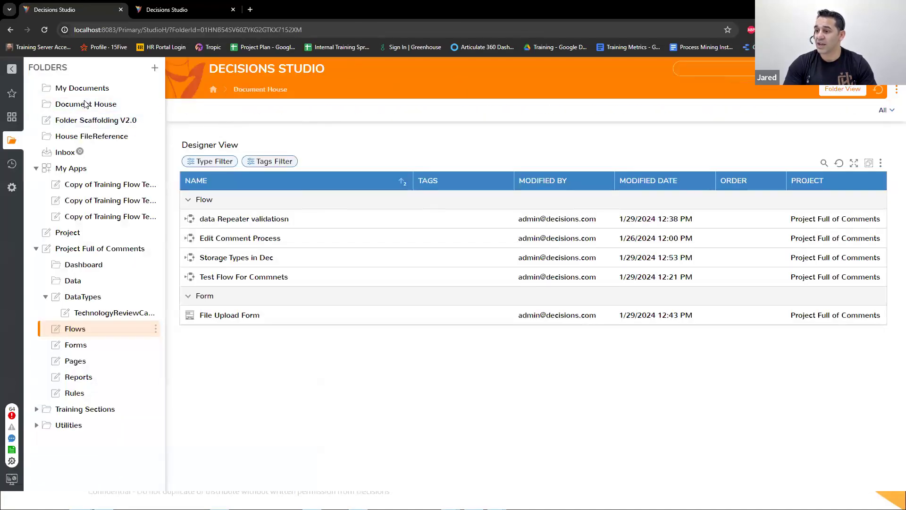
Step: Get the document ID of My Document in the Document House folder and copy it
right_click(292, 182)
mouse_move(312, 203)
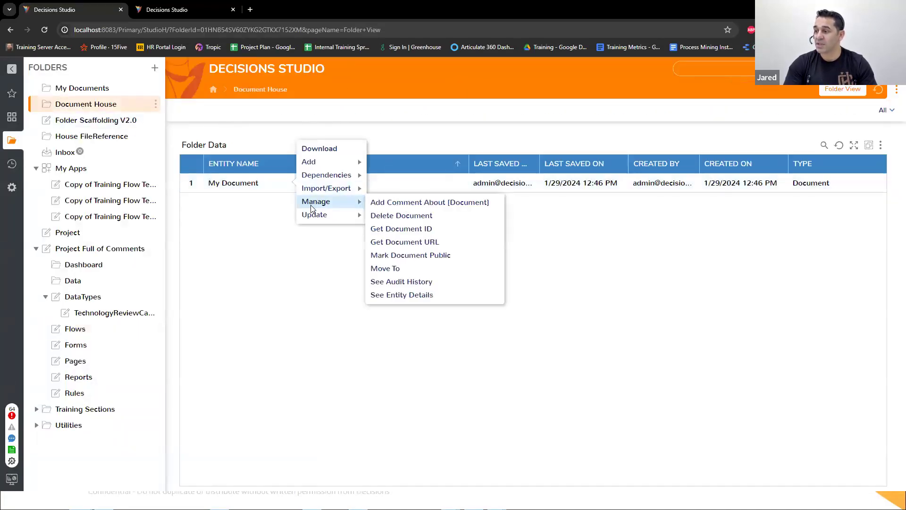
left_click(422, 230)
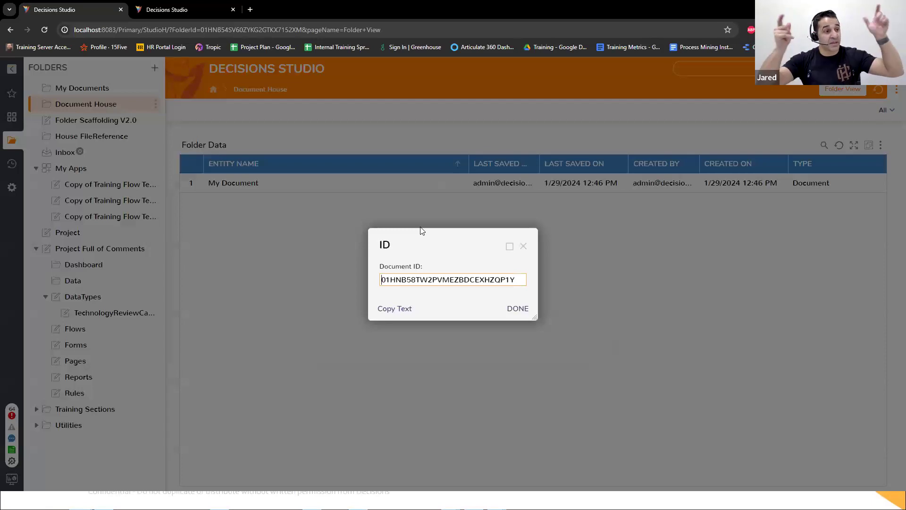
left_click(405, 314)
Step: Restrict the database query with "where document_id =" and the copied document ID in quotes, run it, and review the record's columns
left_click(158, 6)
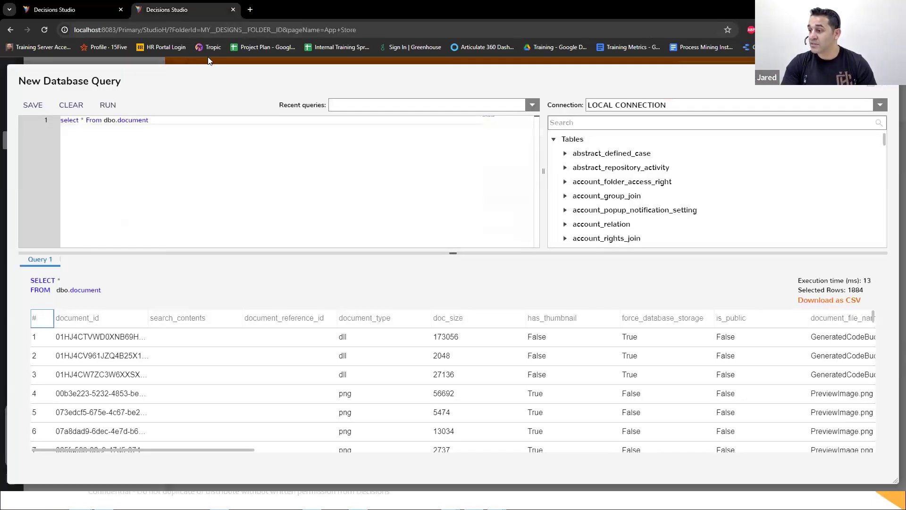
type("where ")
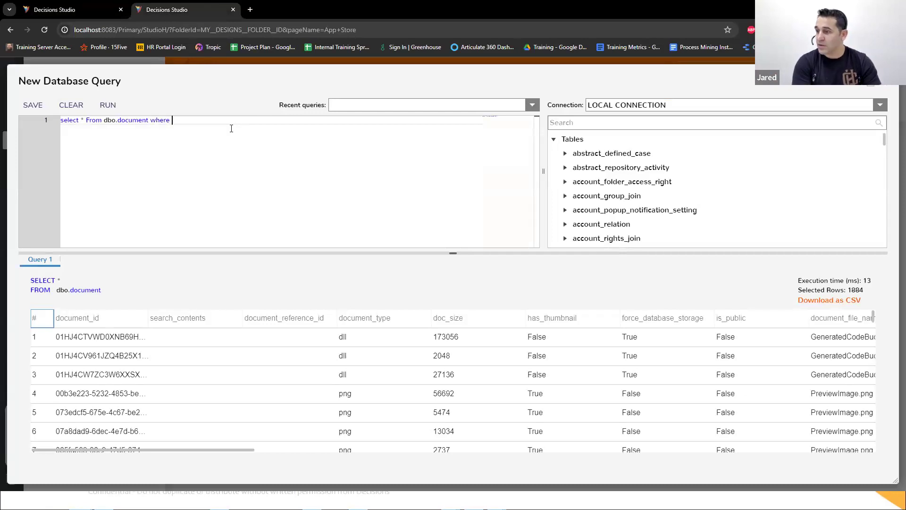
type("document_id = '")
type("01HNB58TW2PVMEZBDCEXHZQP1Y")
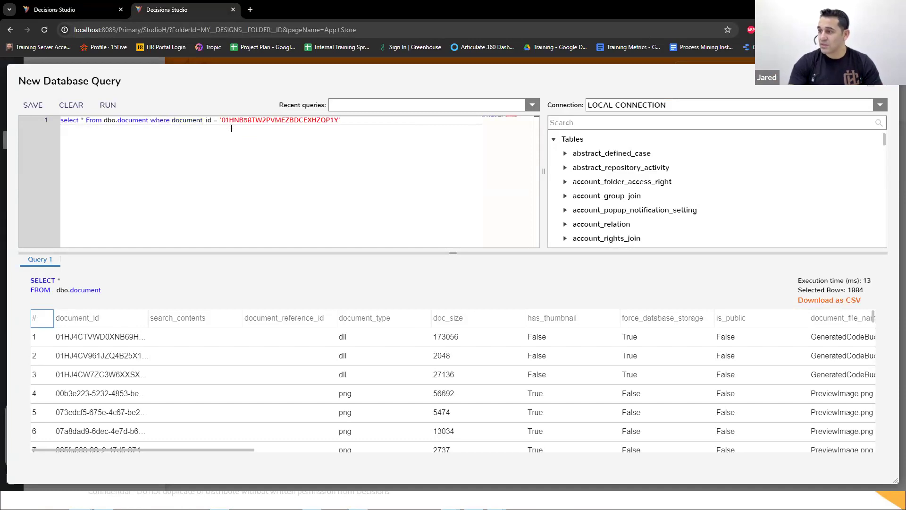
left_click(108, 105)
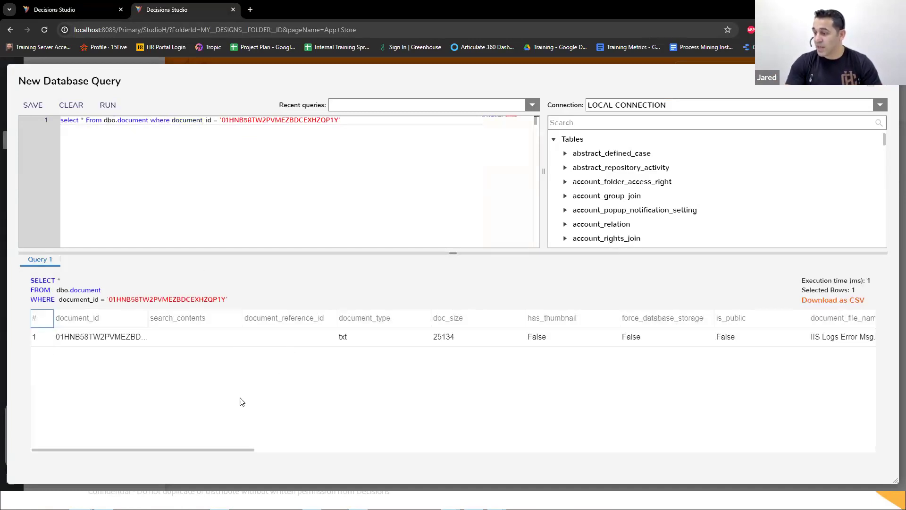
left_click_drag(253, 450, 363, 449)
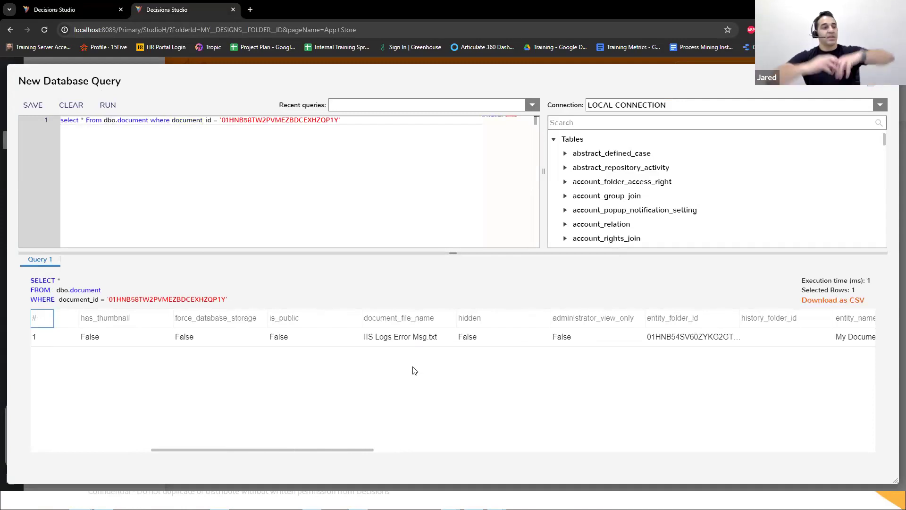